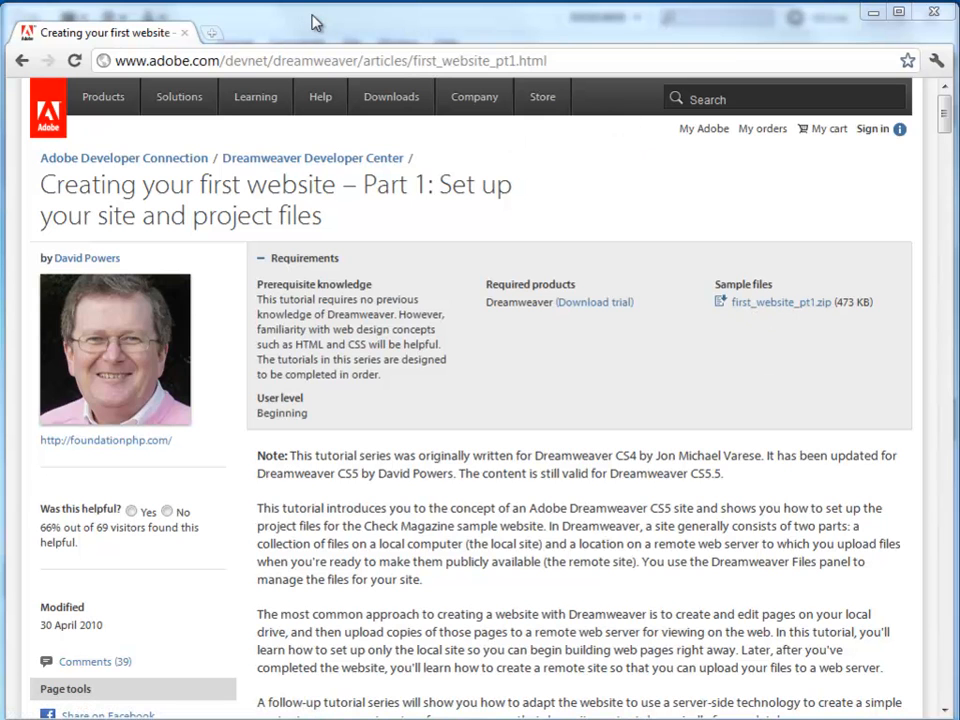
Extract the first_website_pt1 sample zip archive onto the desktop.
left_click(873, 16)
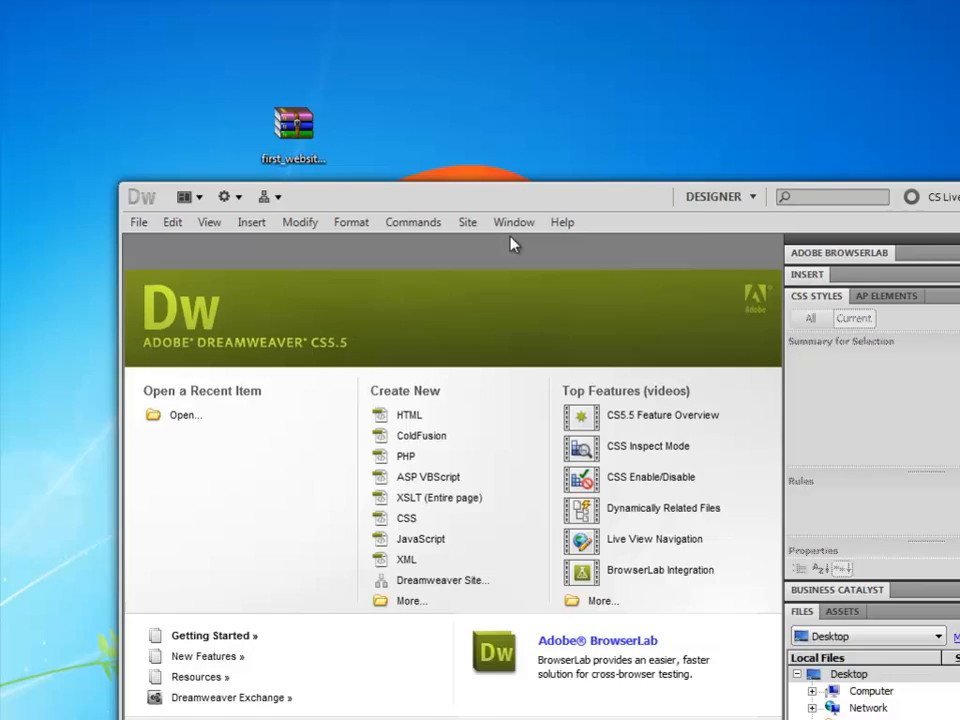
left_click_drag(535, 205, 437, 369)
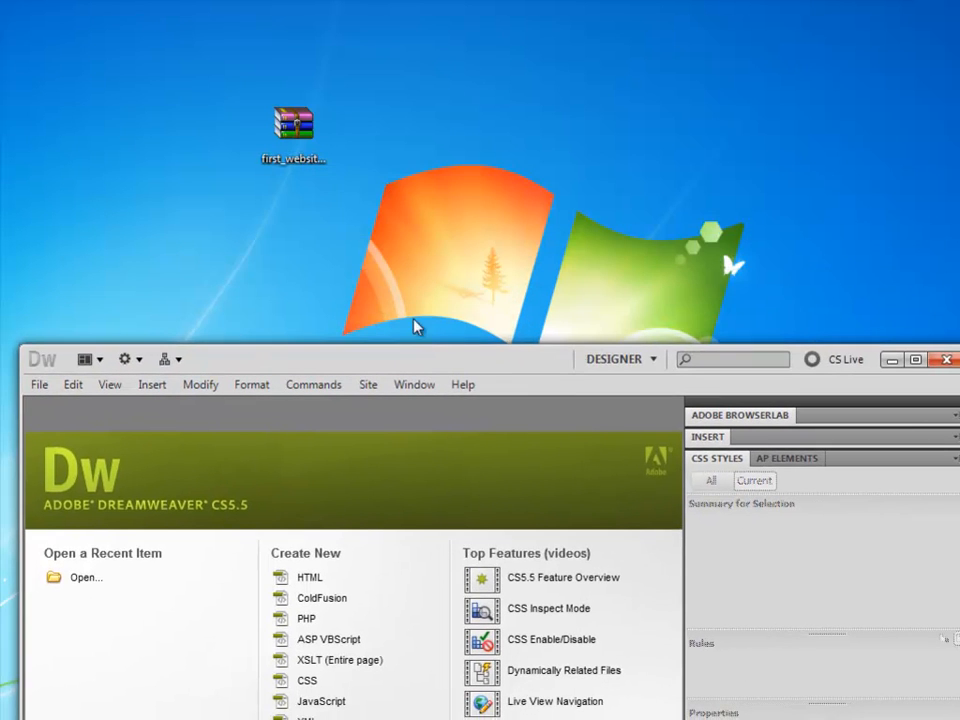
left_click_drag(297, 120, 437, 121)
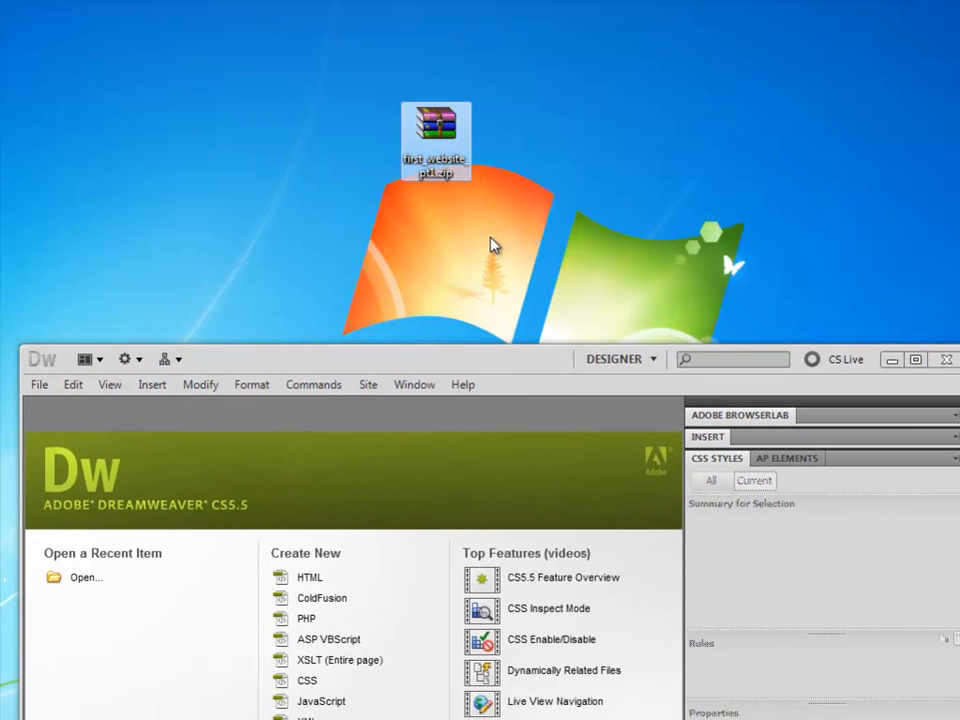
right_click(433, 125)
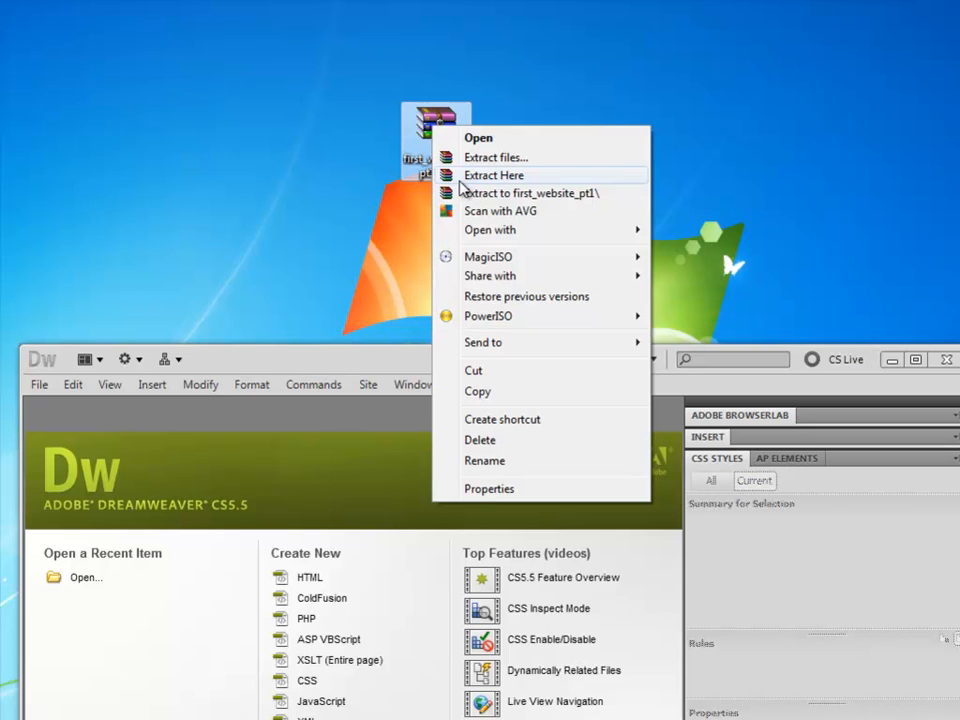
left_click(461, 178)
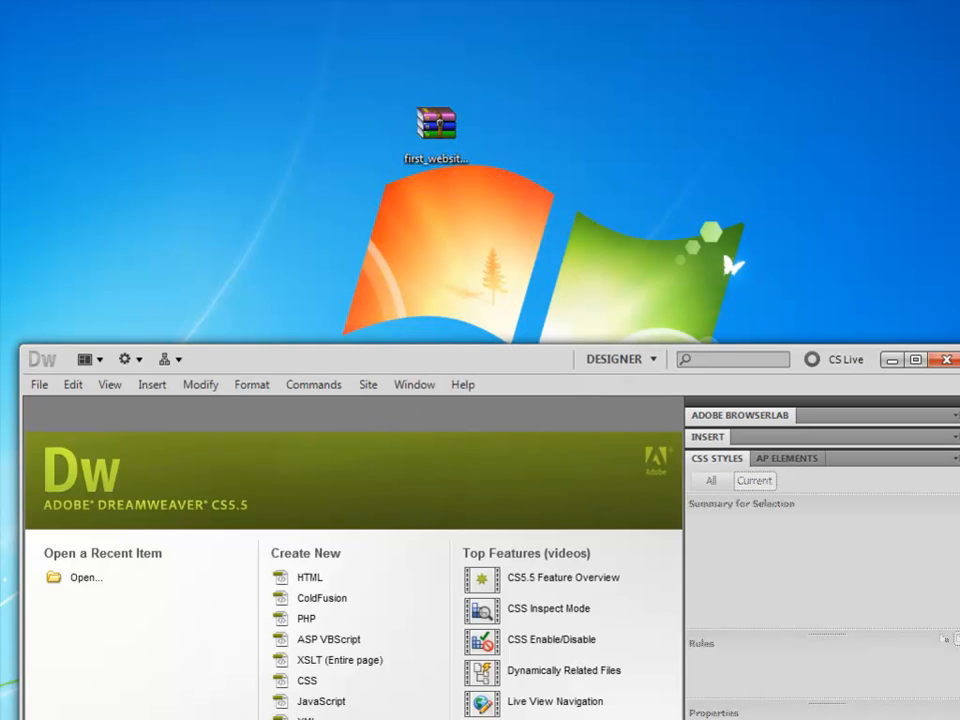
Open the extracted check_cs5 folder and browse into its images folder.
left_click_drag(797, 160, 572, 155)
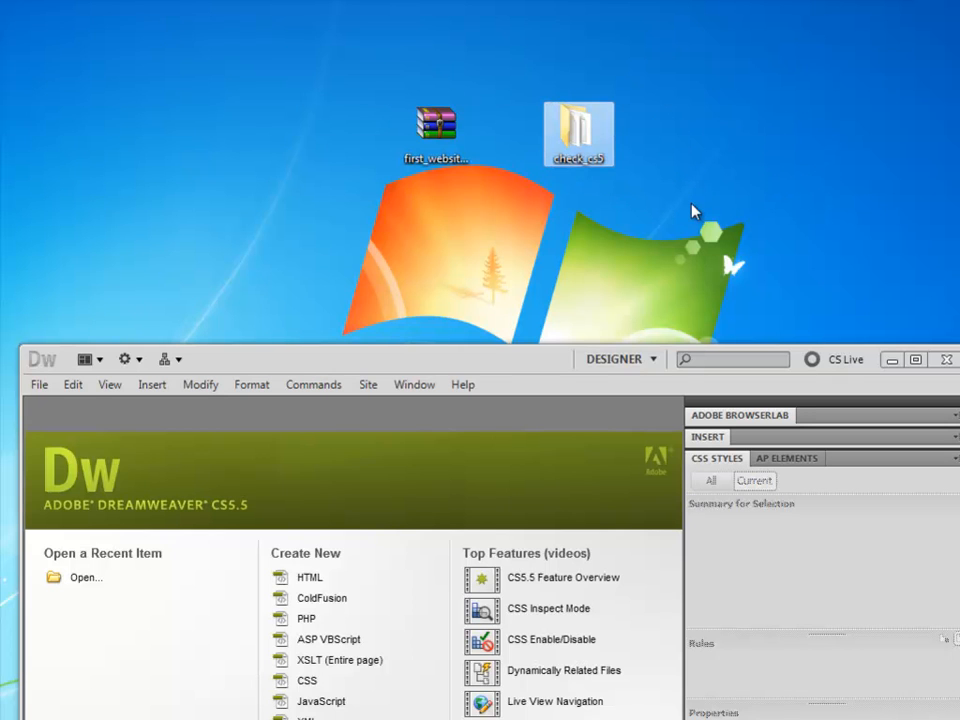
double_click(582, 140)
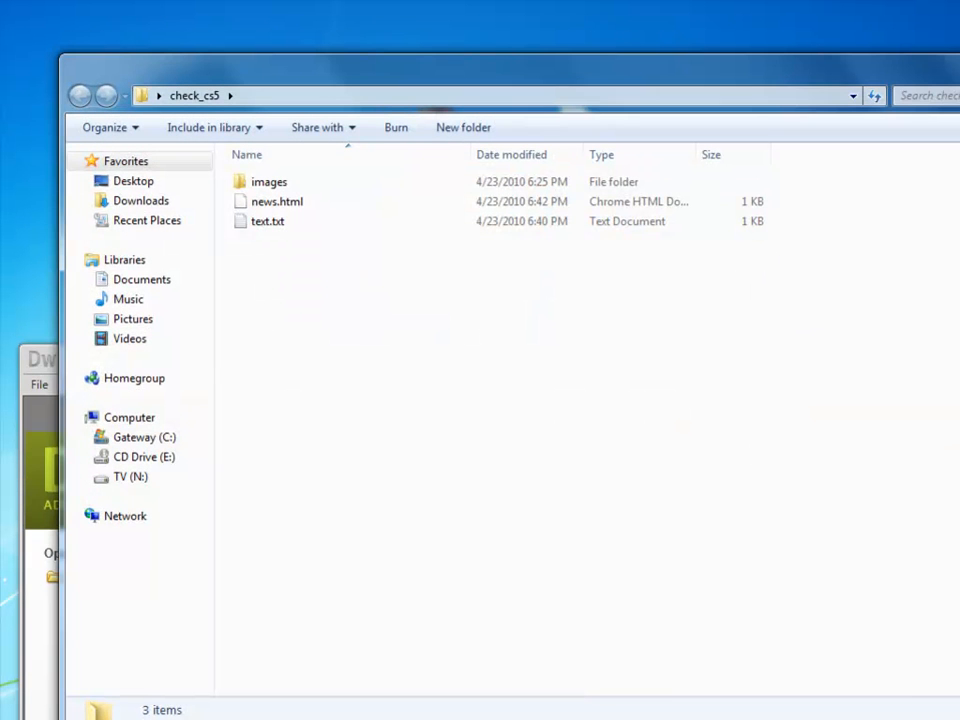
left_click_drag(955, 715, 889, 515)
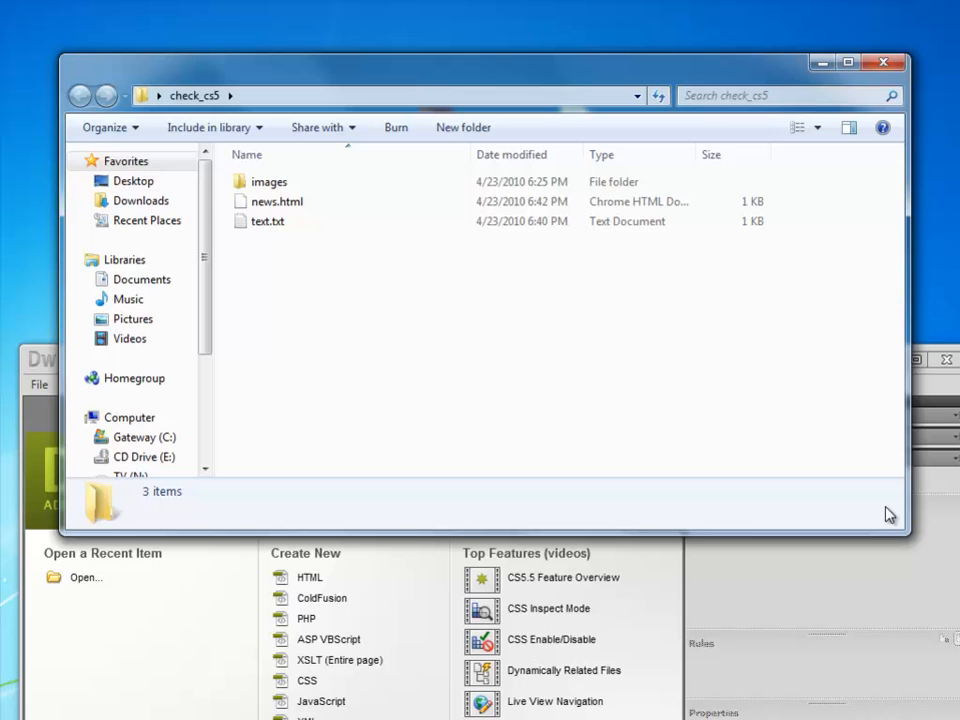
double_click(274, 190)
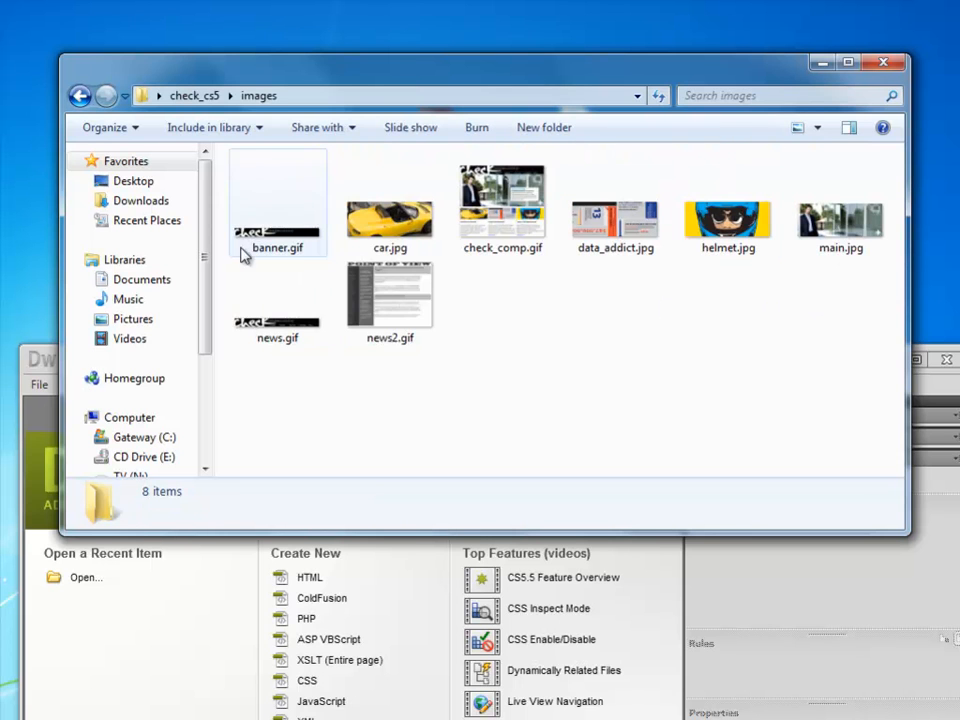
Preview the check_comp.gif design mockup in an image viewer and close it.
left_click(501, 238)
double_click(503, 238)
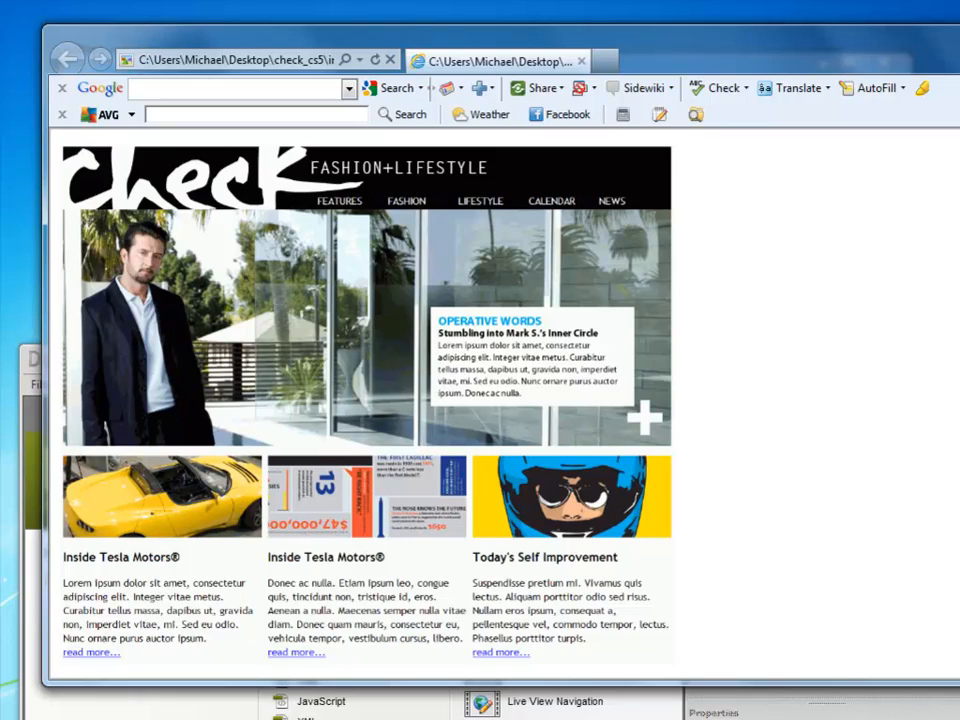
left_click_drag(955, 684, 940, 716)
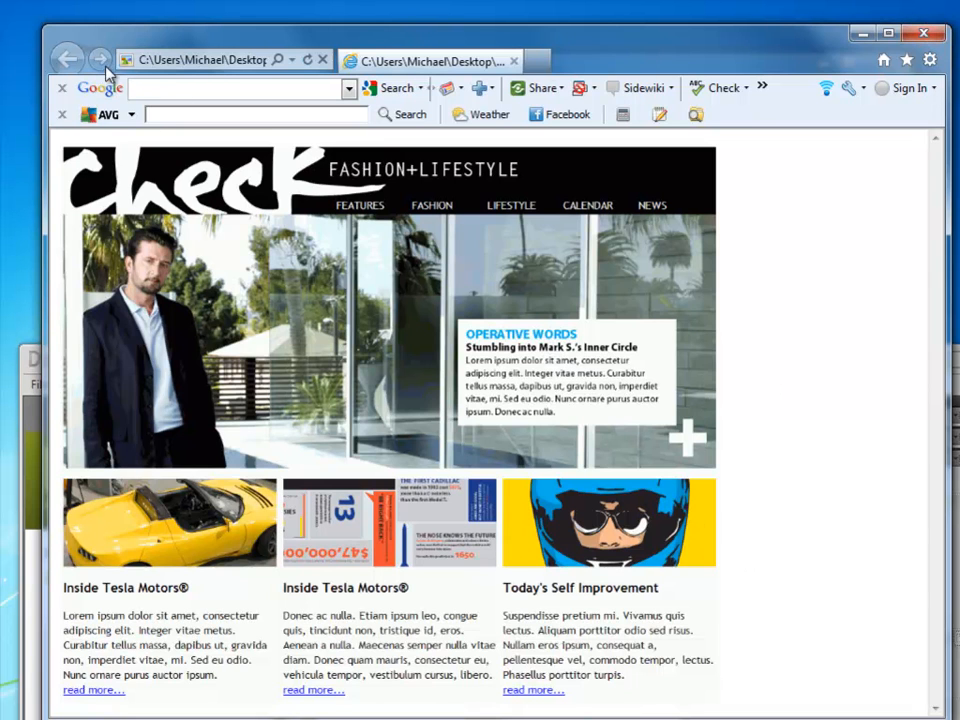
left_click(912, 38)
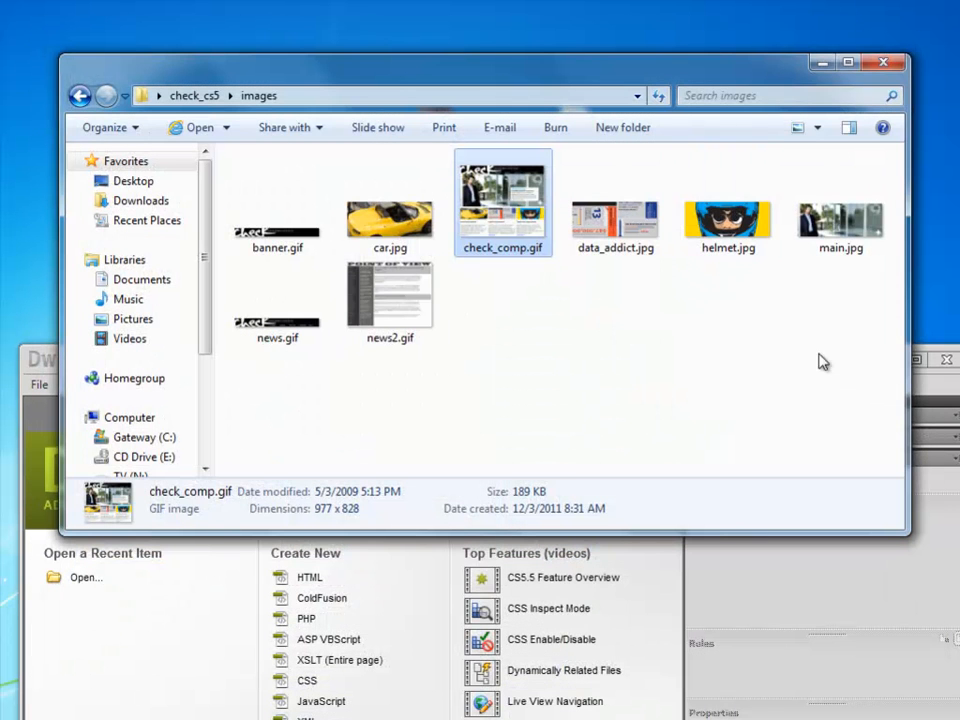
Start a new Dreamweaver site and name it Check Magazine.
left_click(925, 395)
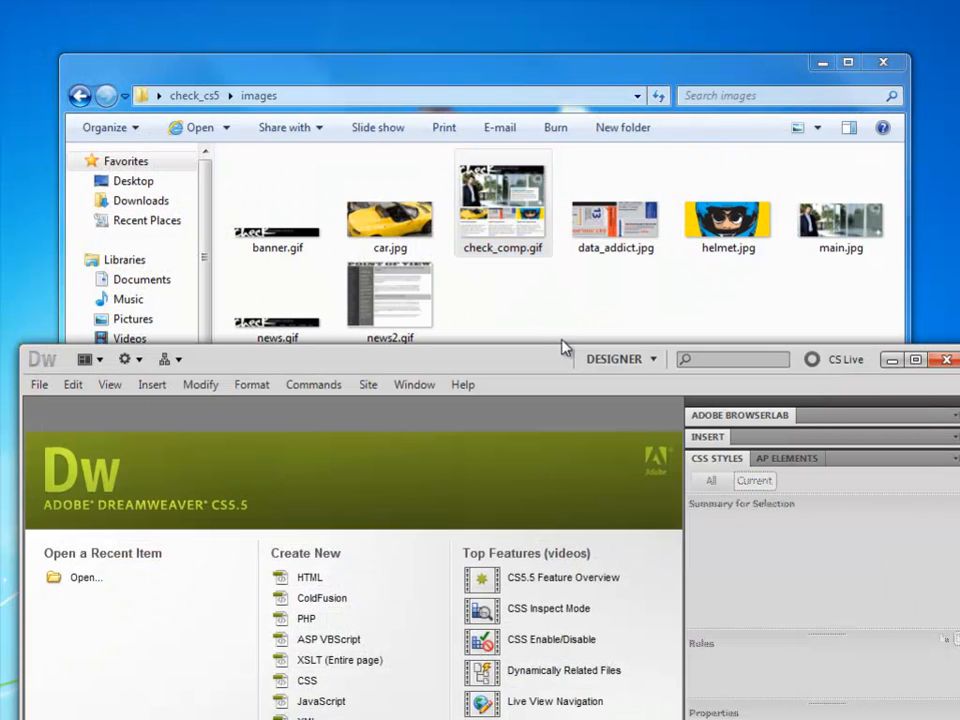
left_click_drag(549, 358, 535, 27)
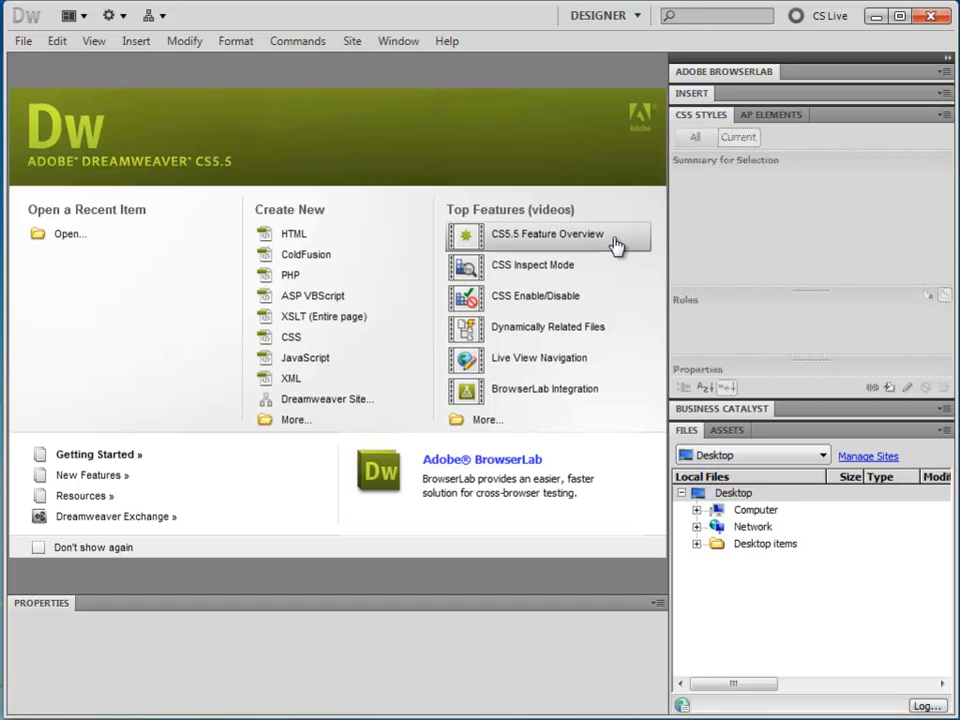
left_click(821, 456)
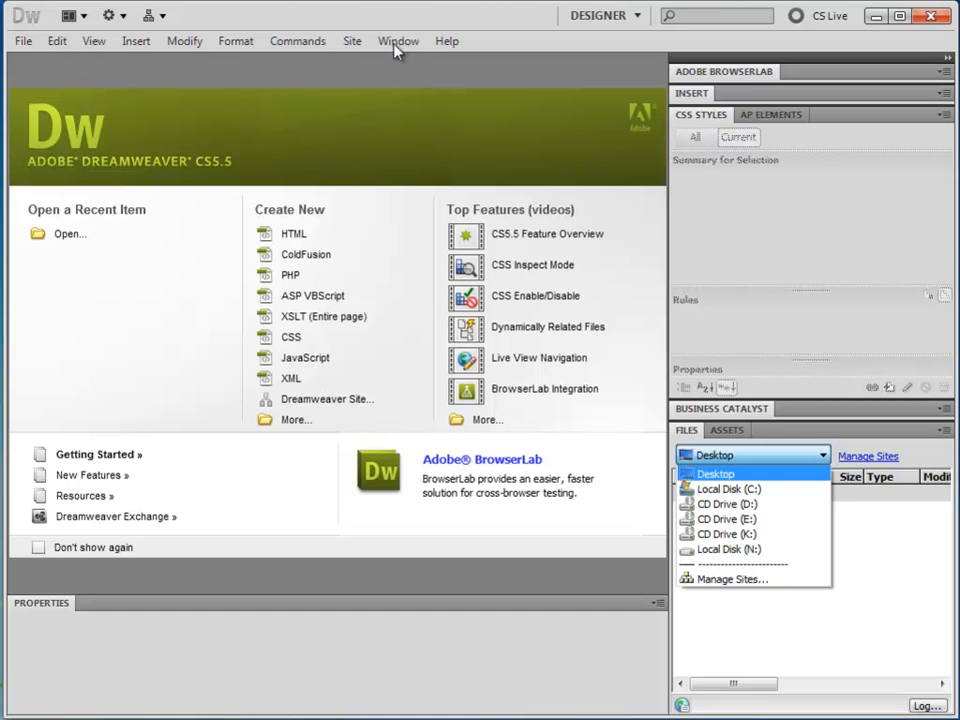
left_click(352, 42)
left_click(352, 42)
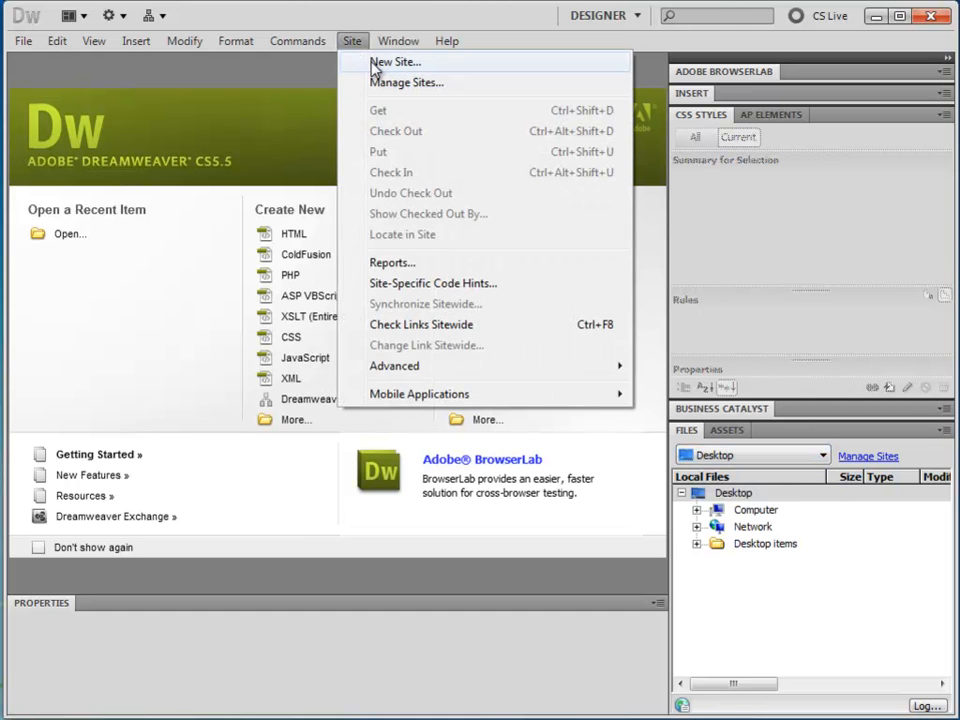
left_click(372, 62)
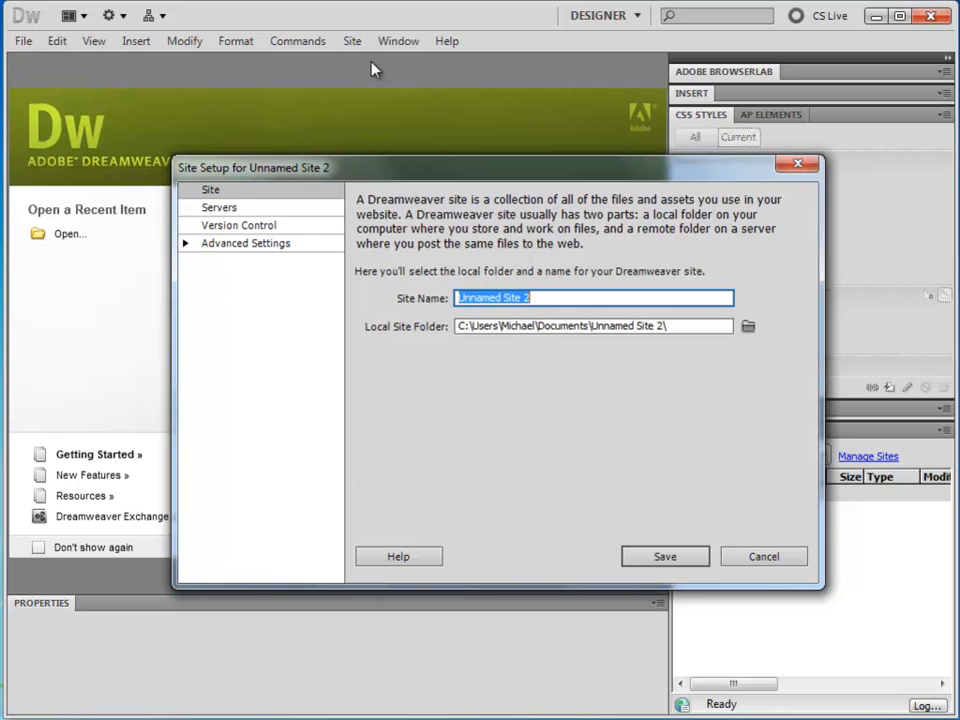
type("Chec")
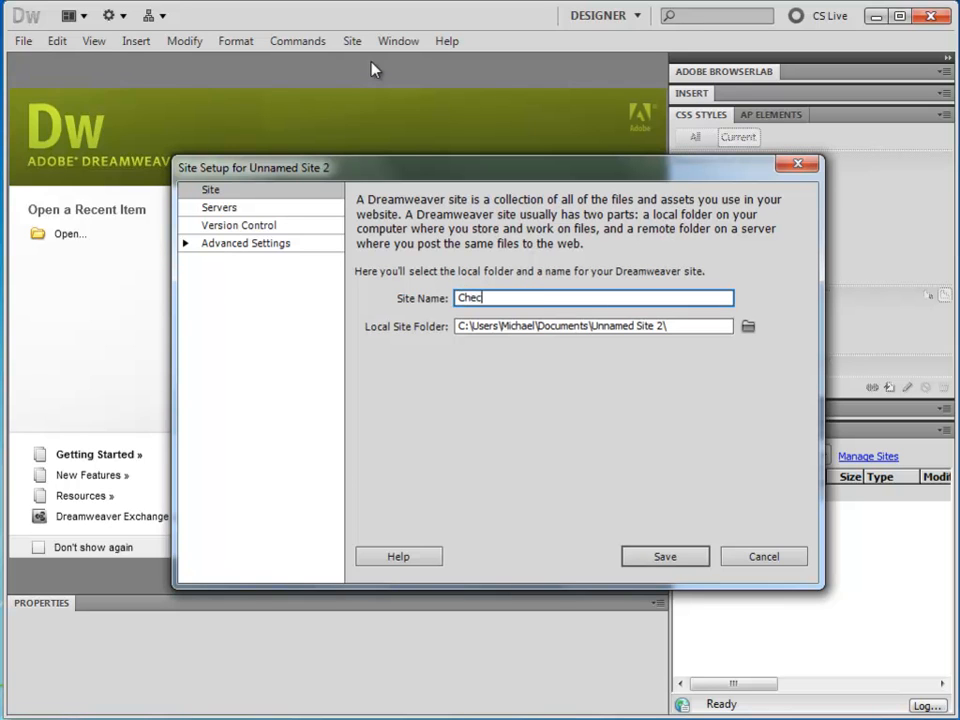
type("k Magazine")
Set the local site folder to the check_cs5 folder on the Desktop.
left_click(748, 328)
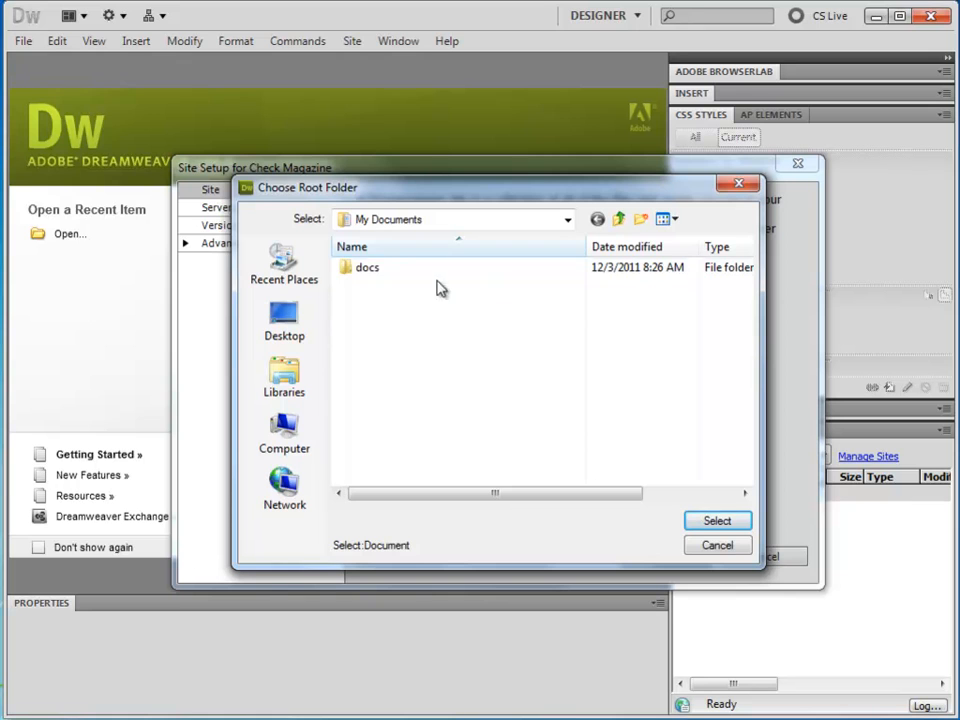
left_click(279, 334)
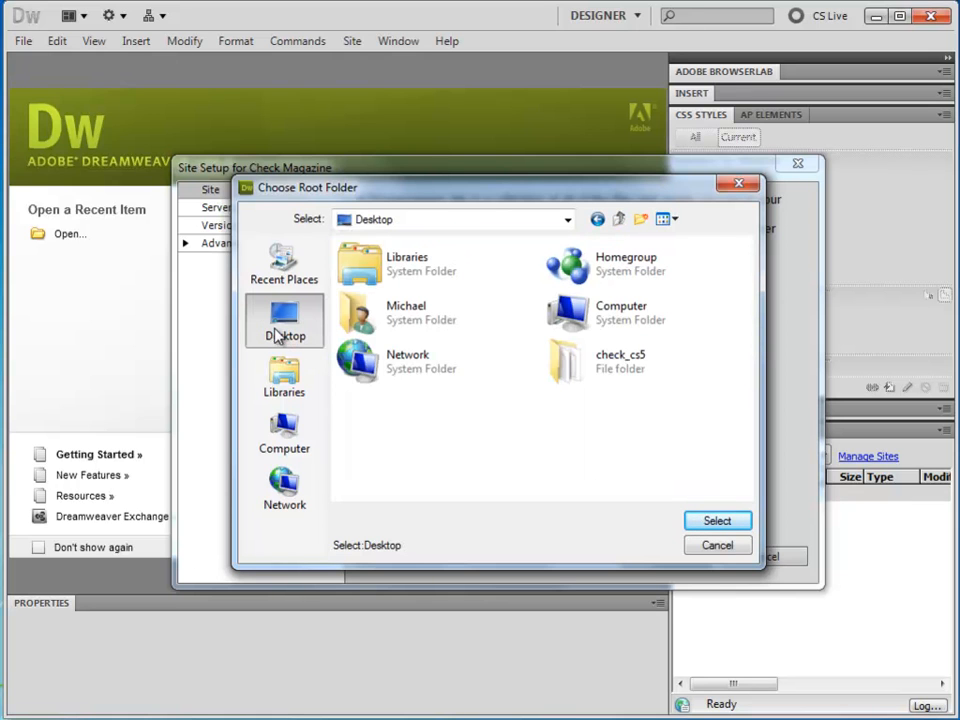
double_click(574, 369)
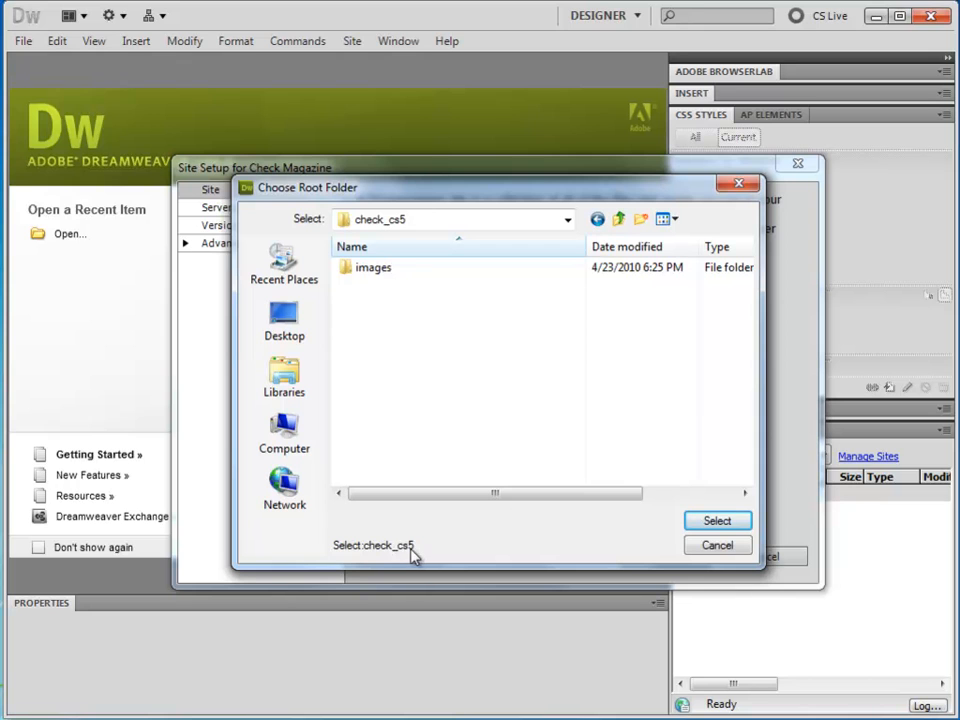
left_click(718, 523)
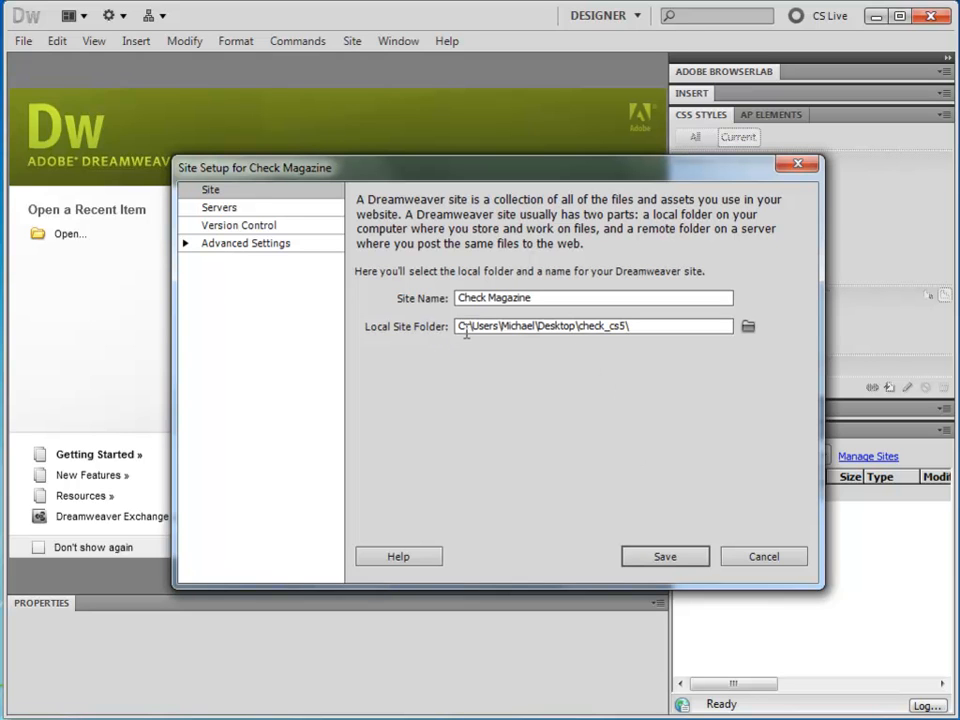
Save the Check Magazine site setup with the check_cs5 local folder path.
left_click(541, 326)
left_click_drag(541, 326, 639, 327)
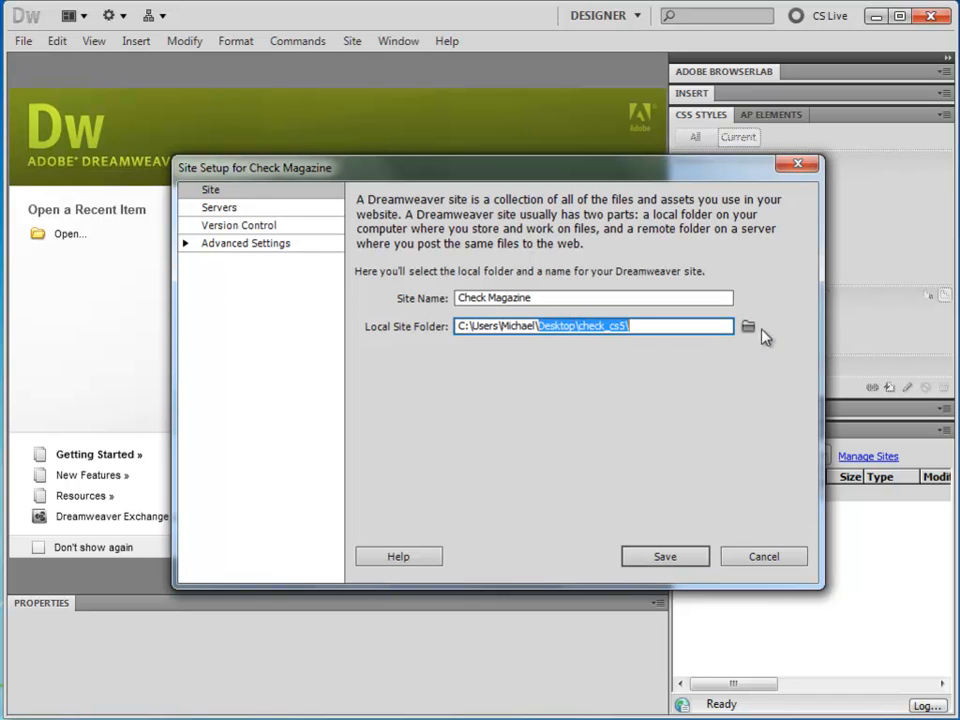
left_click(578, 326)
left_click(643, 326)
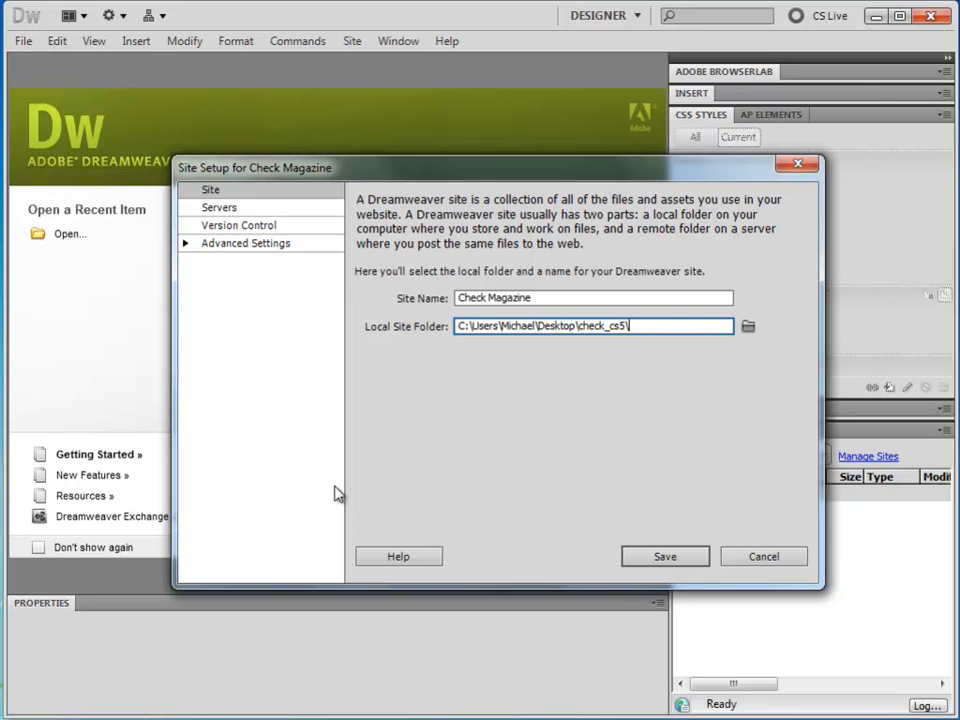
left_click(650, 557)
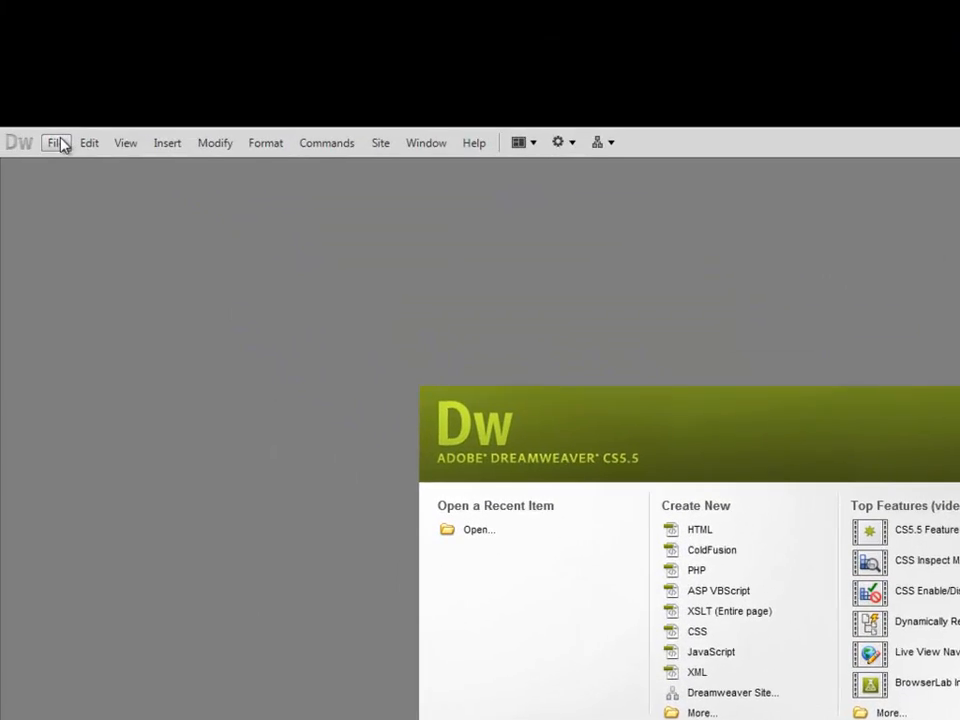
Start a new blank HTML page with no layout.
left_click(63, 145)
left_click(62, 169)
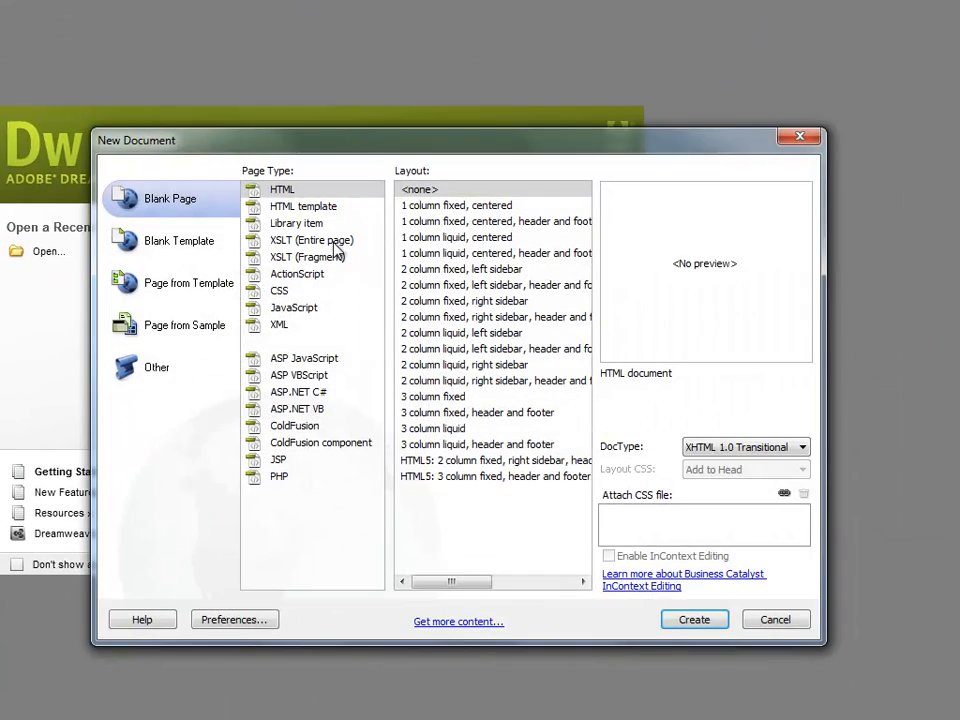
left_click(251, 191)
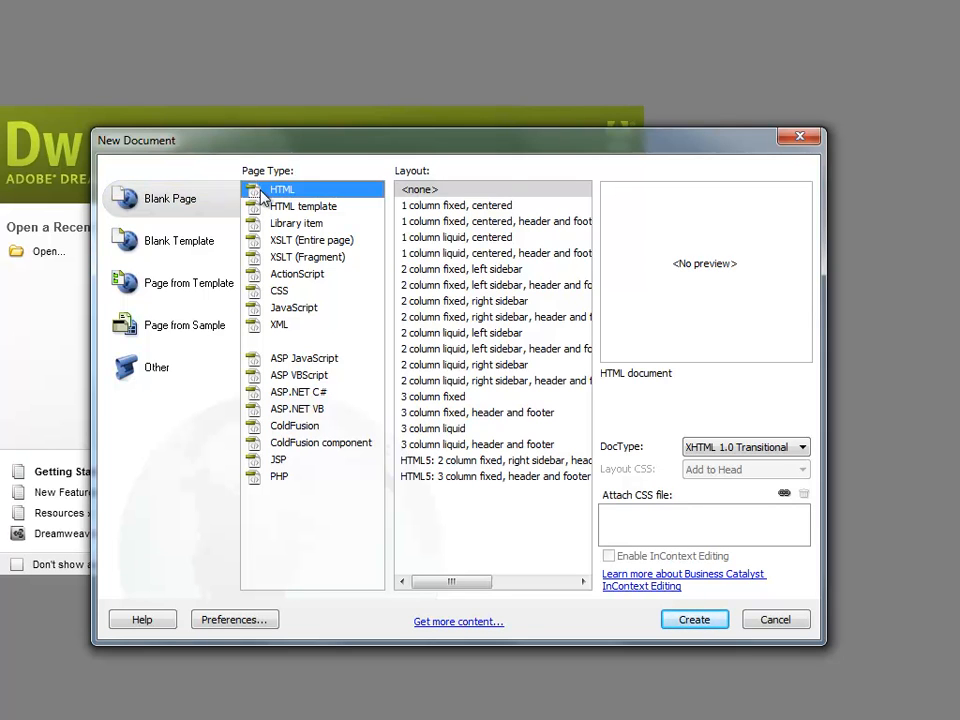
left_click(418, 190)
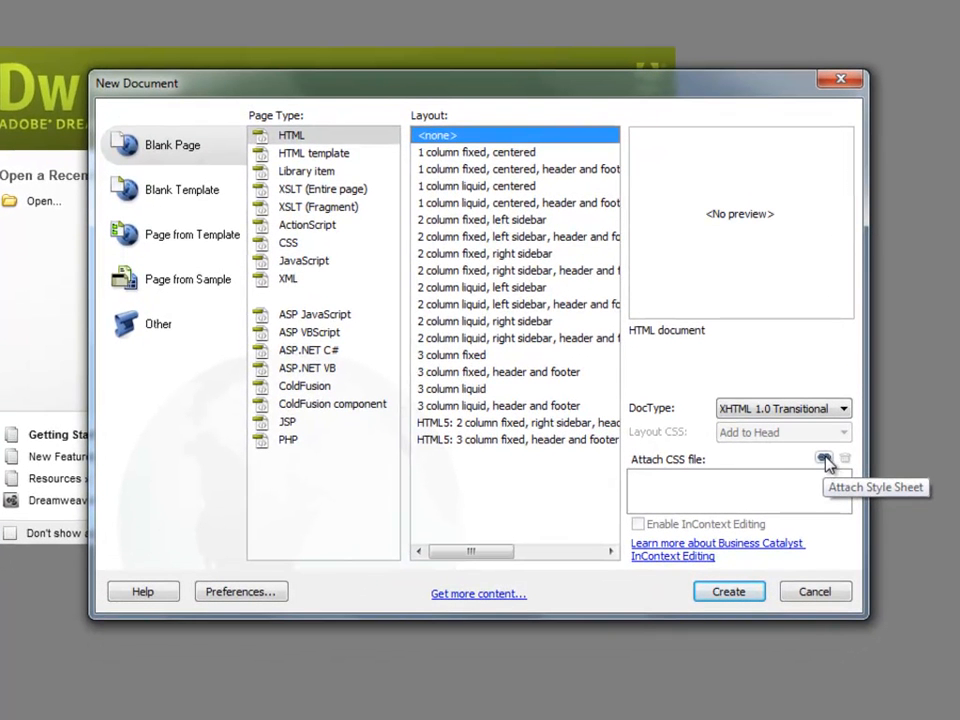
Create the blank page, keeping the XHTML 1.0 Transitional doctype and no attached CSS file.
left_click(823, 460)
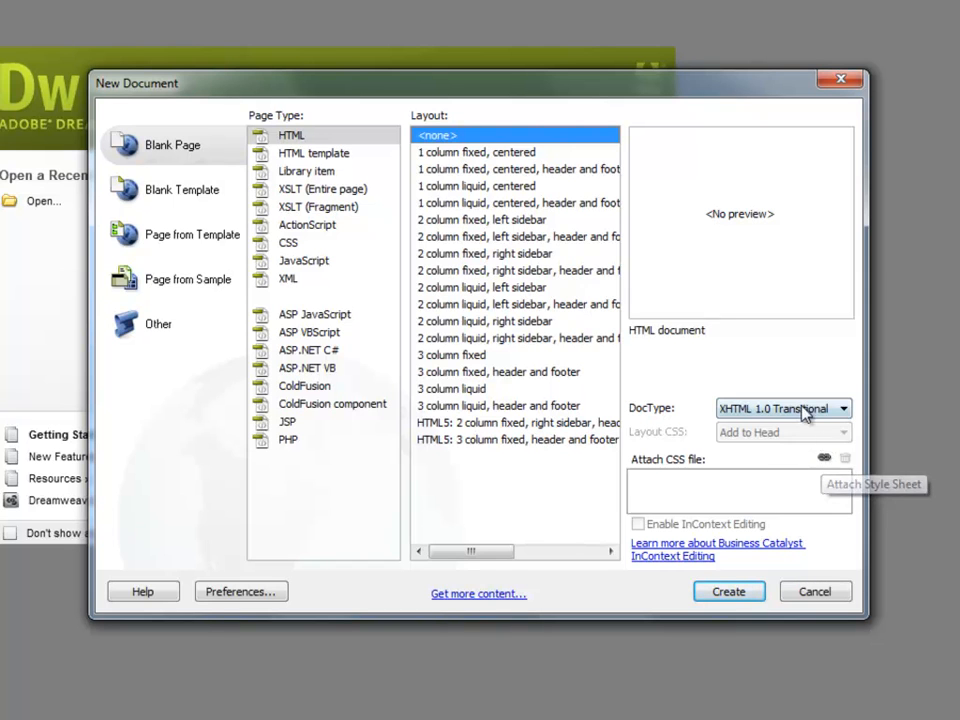
left_click(758, 414)
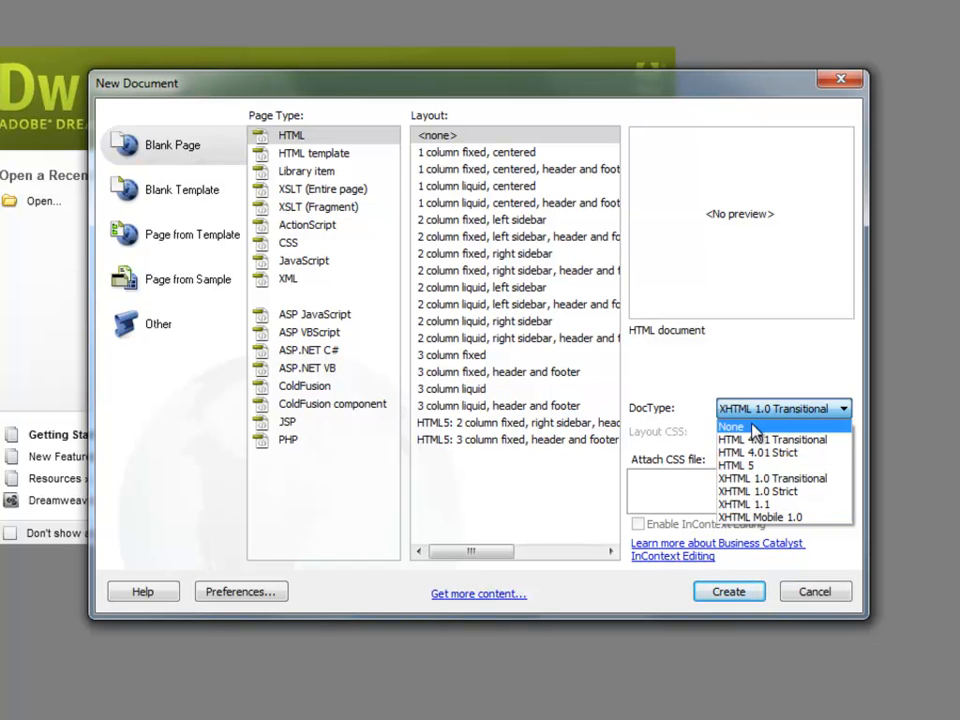
left_click(708, 375)
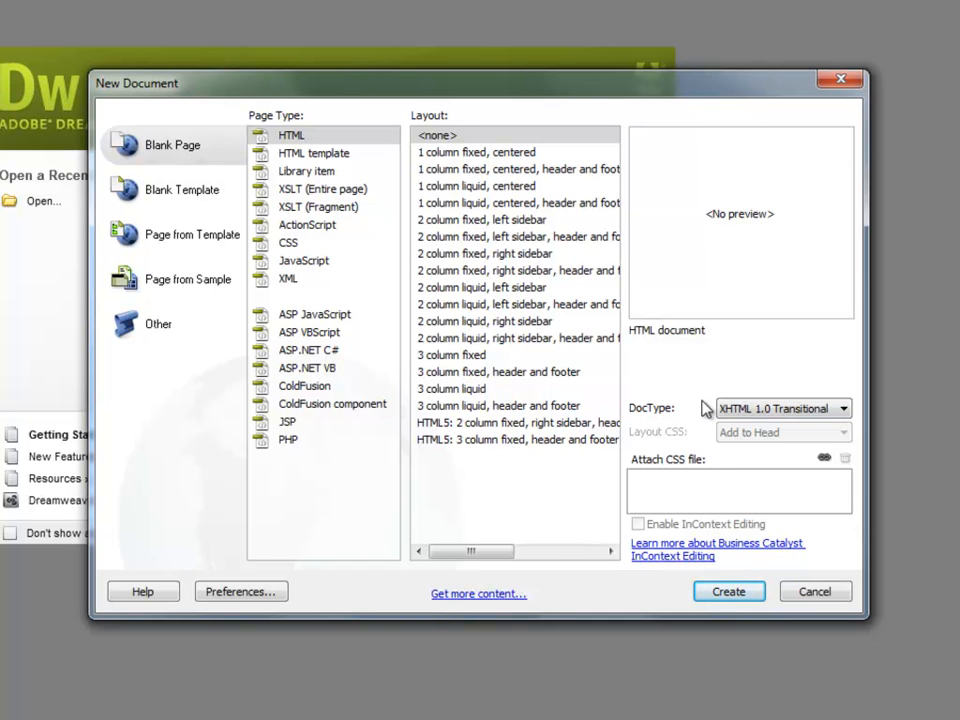
left_click(764, 410)
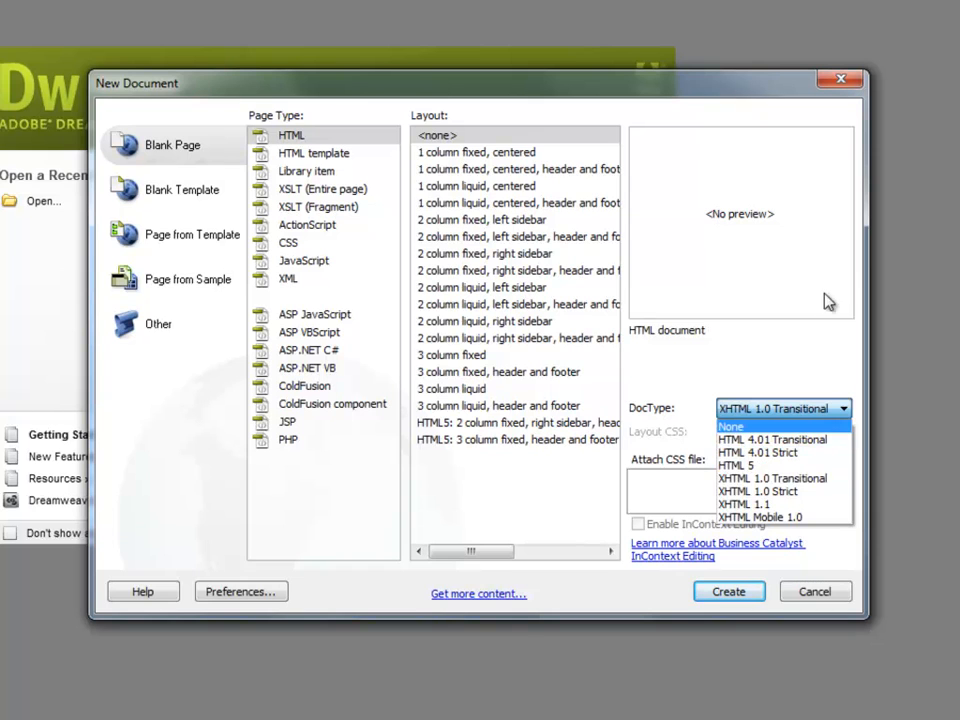
left_click(756, 365)
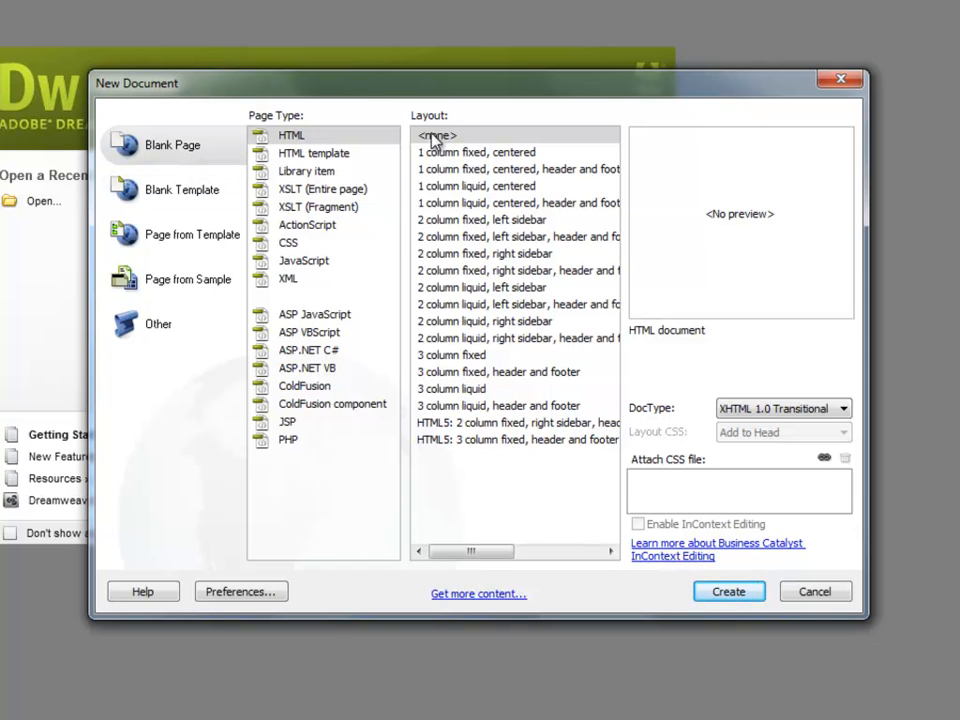
left_click(722, 592)
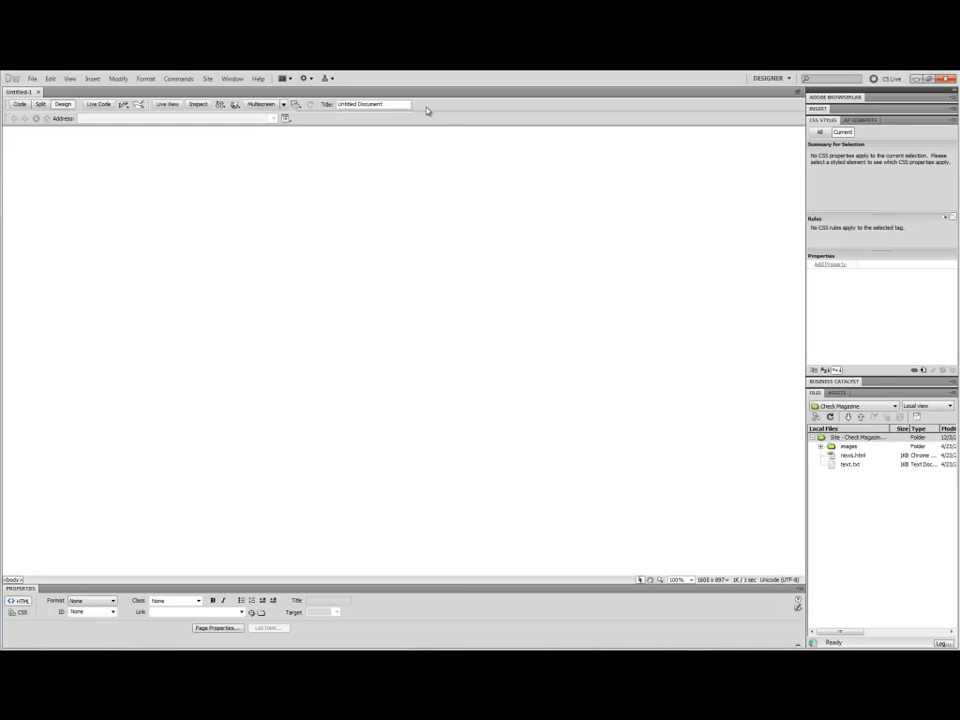
Set the document title to Check Magazine.
left_click(370, 104)
type("Check Magazine")
left_click(352, 148)
Save the new page as index in the check_cs5 site folder and refresh the site files list.
right_click(21, 96)
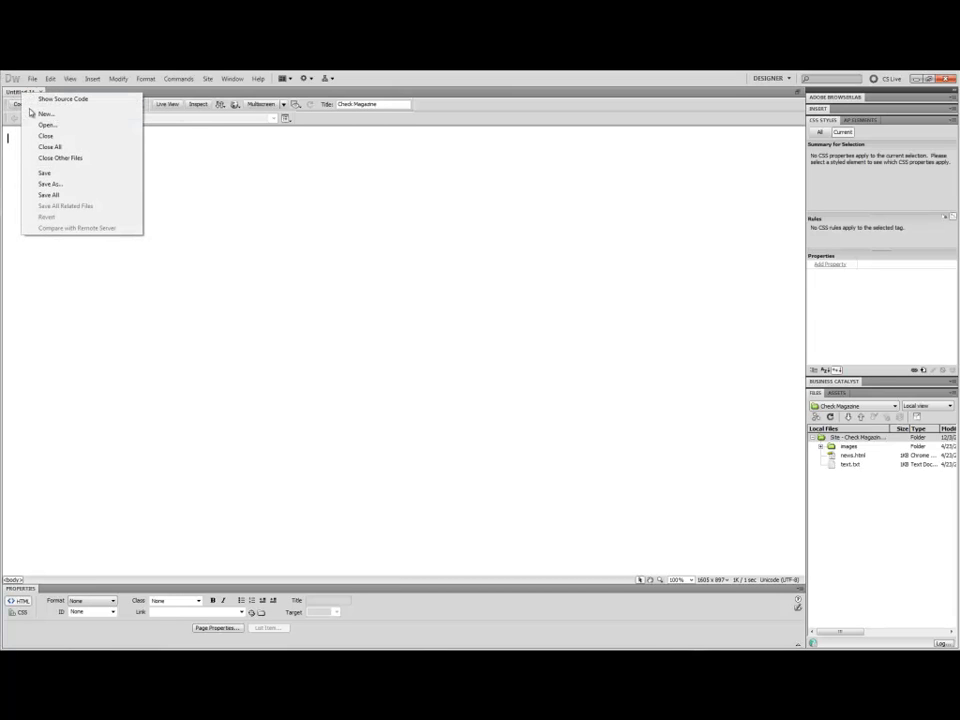
left_click(62, 185)
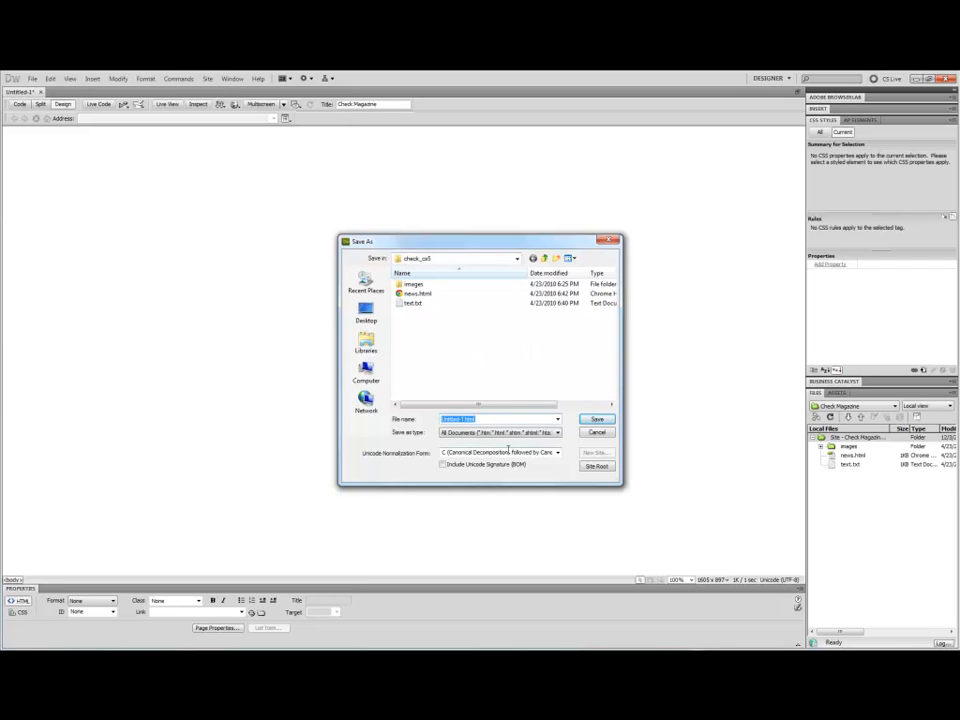
type("index")
left_click(600, 420)
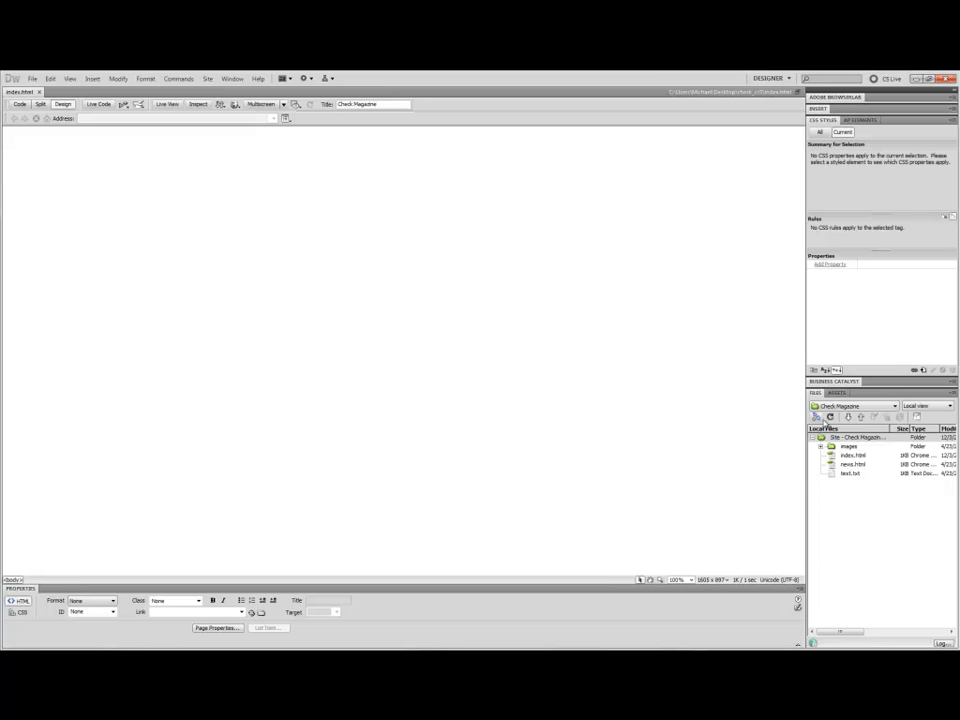
left_click(829, 420)
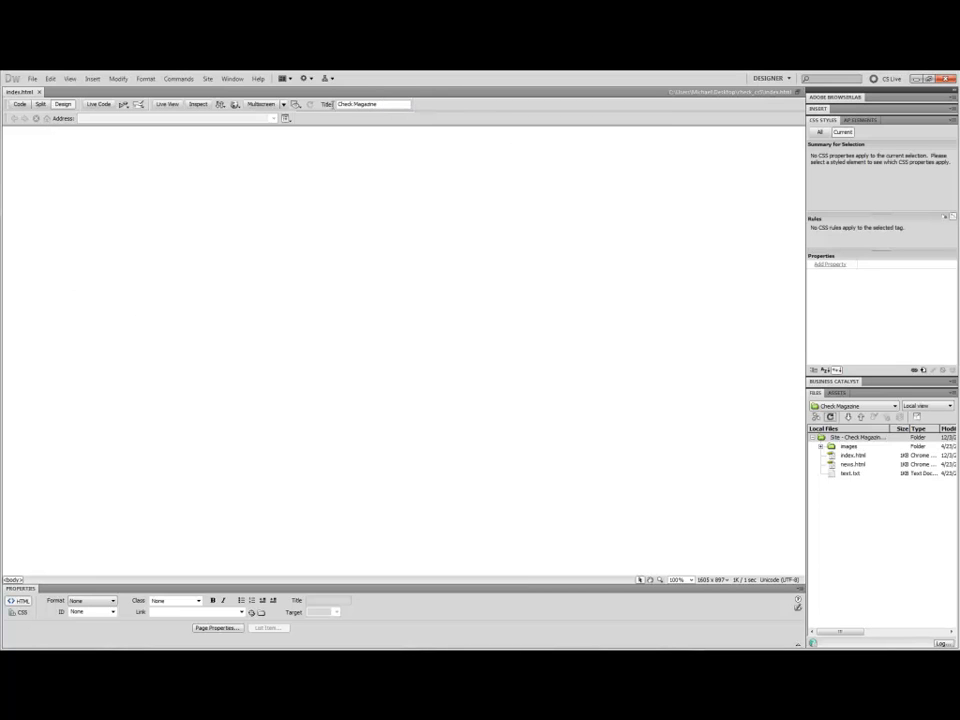
Compare the page in Code, Design and Split views, returning to Design view.
left_click(20, 104)
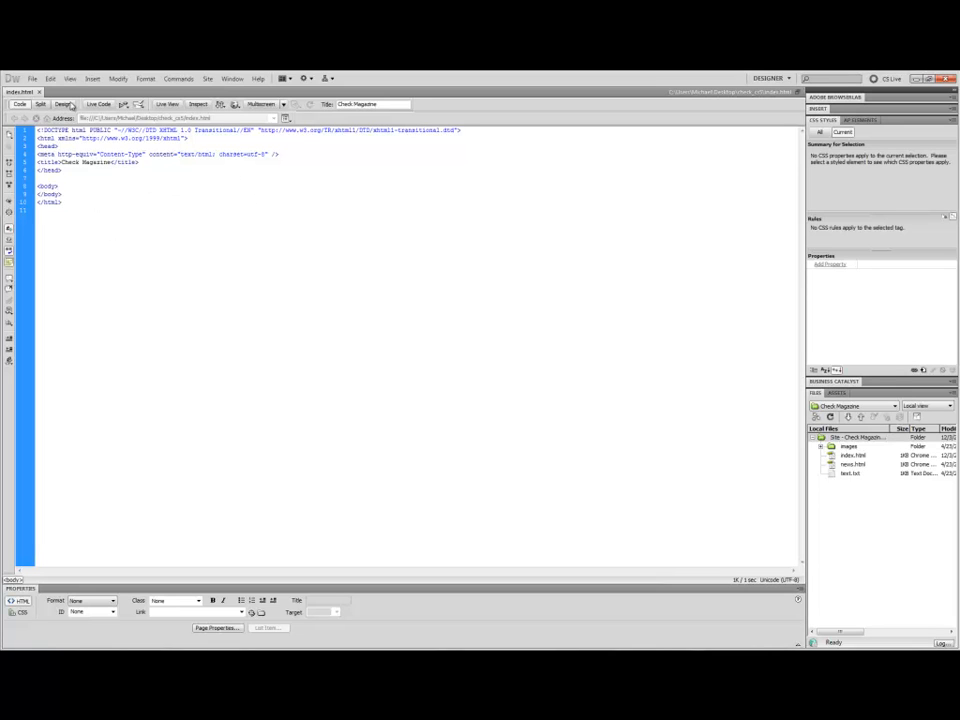
left_click(66, 104)
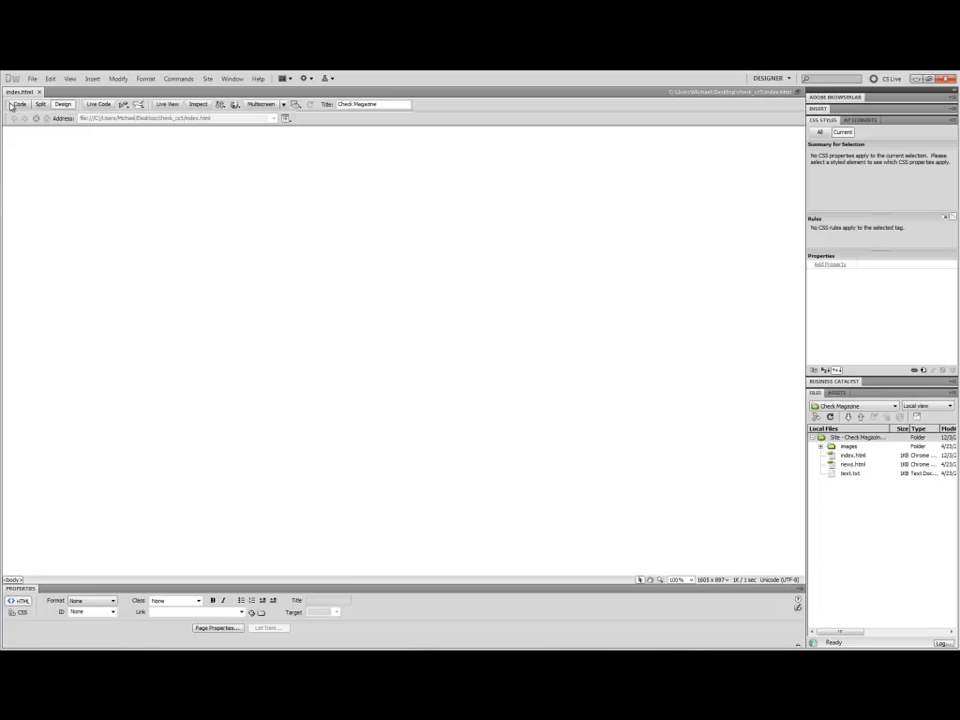
left_click(17, 104)
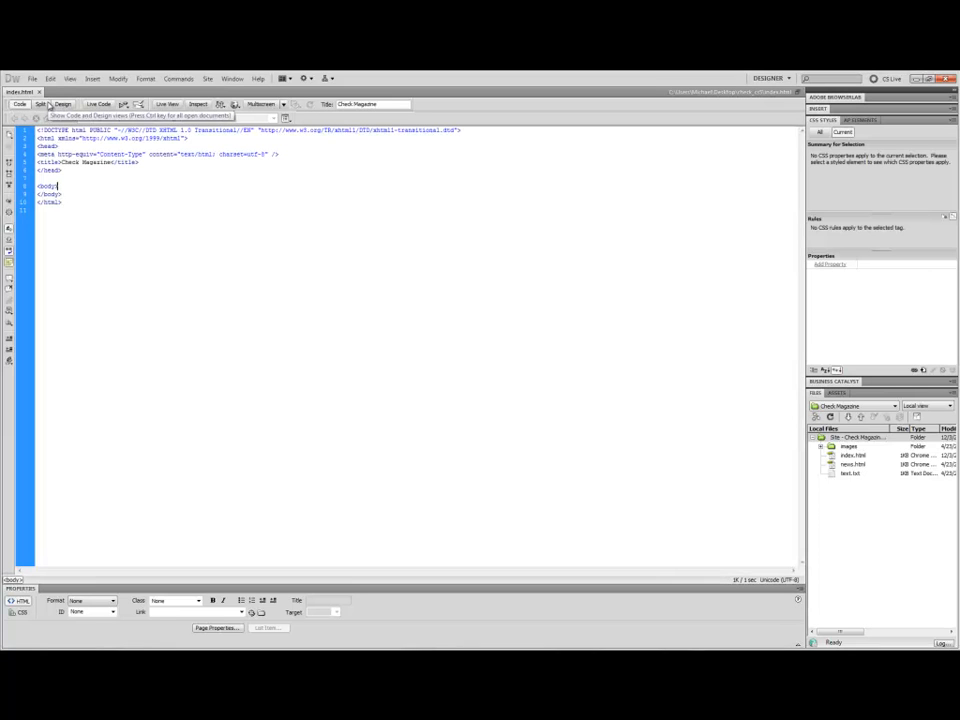
left_click(43, 104)
left_click(316, 196)
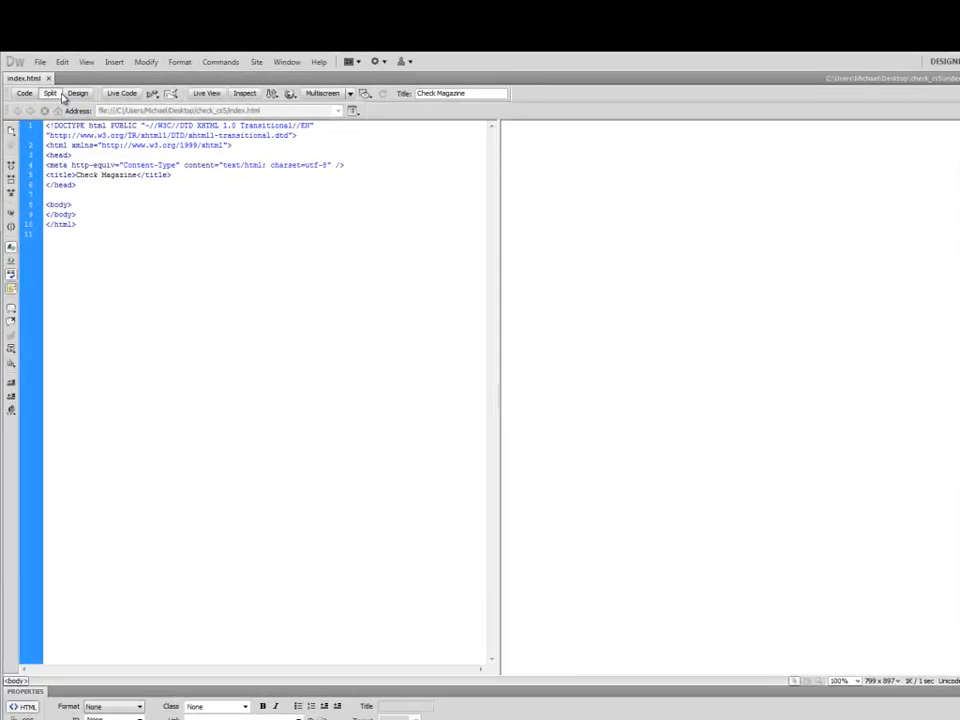
left_click(74, 95)
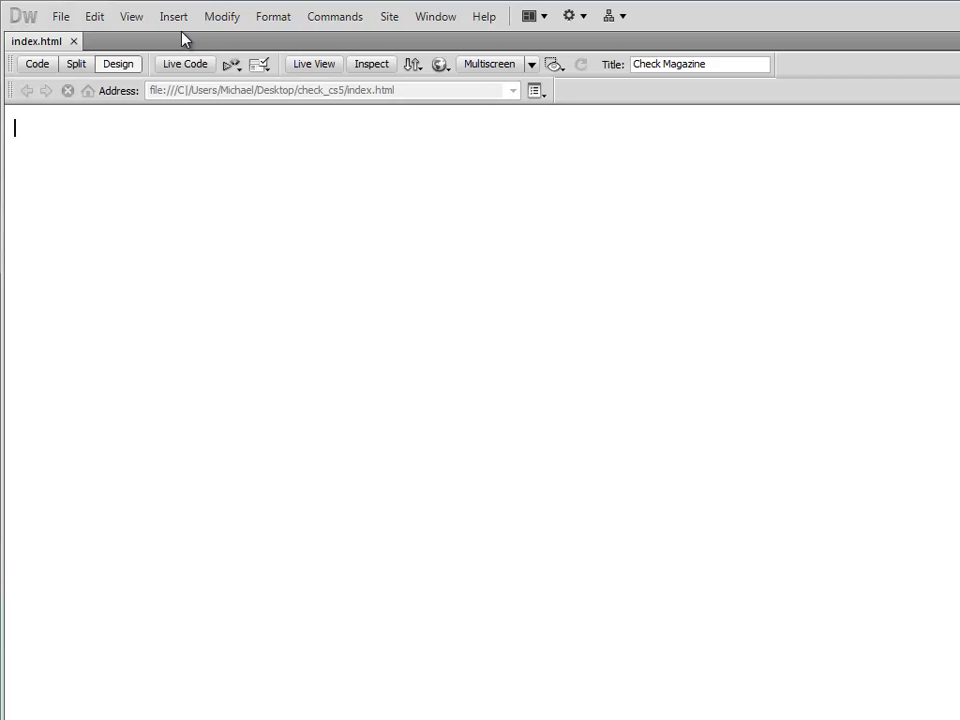
Insert a Div Tag after the start of the body tag with the ID container.
left_click(170, 17)
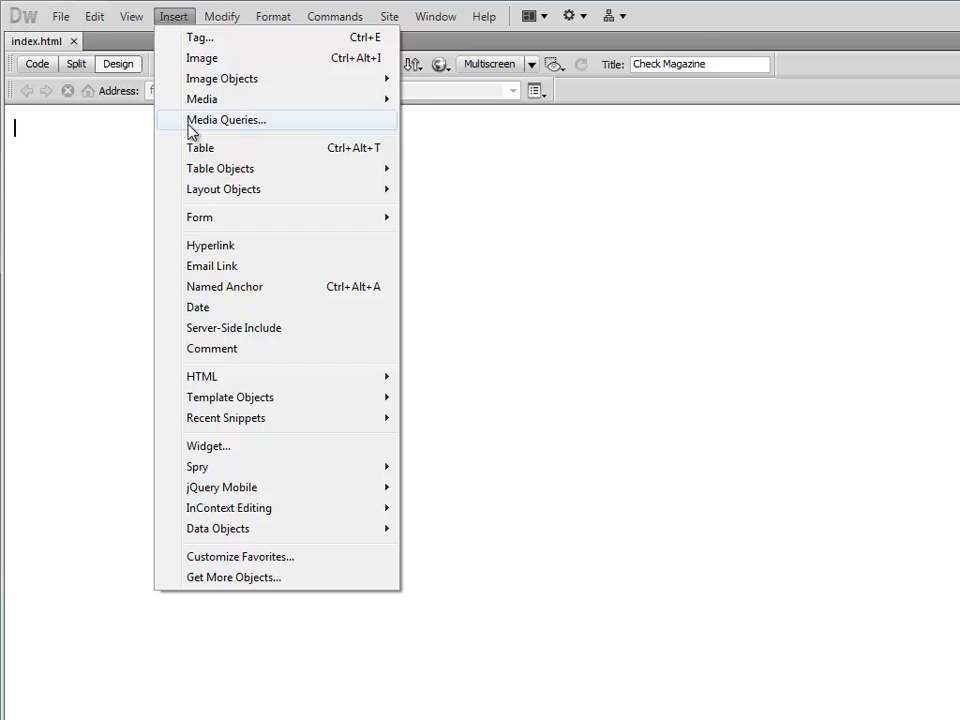
mouse_move(215, 200)
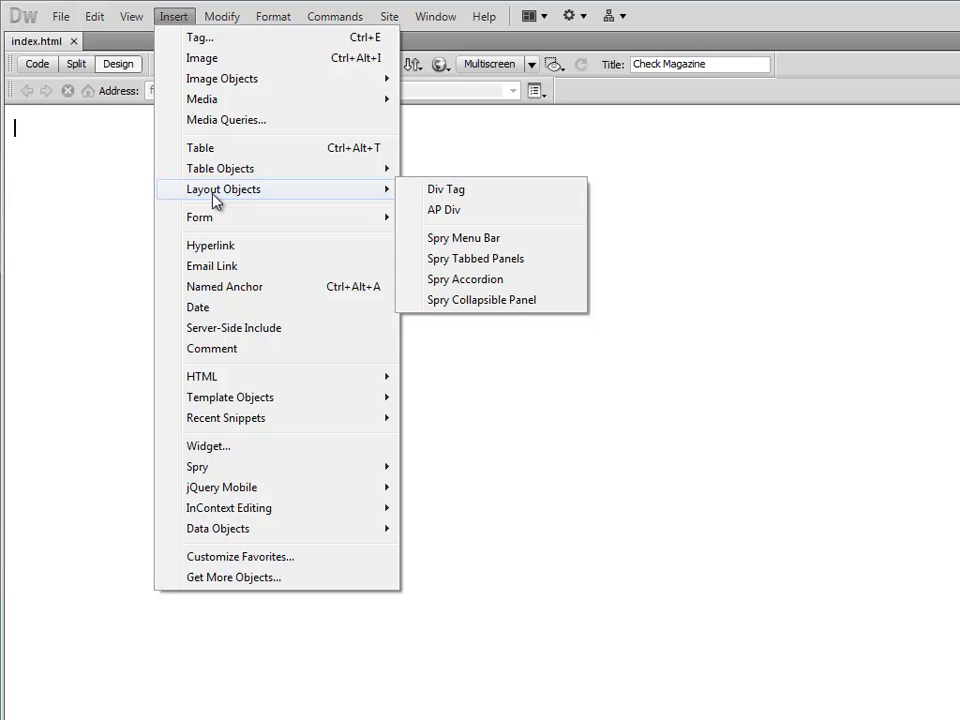
left_click(489, 199)
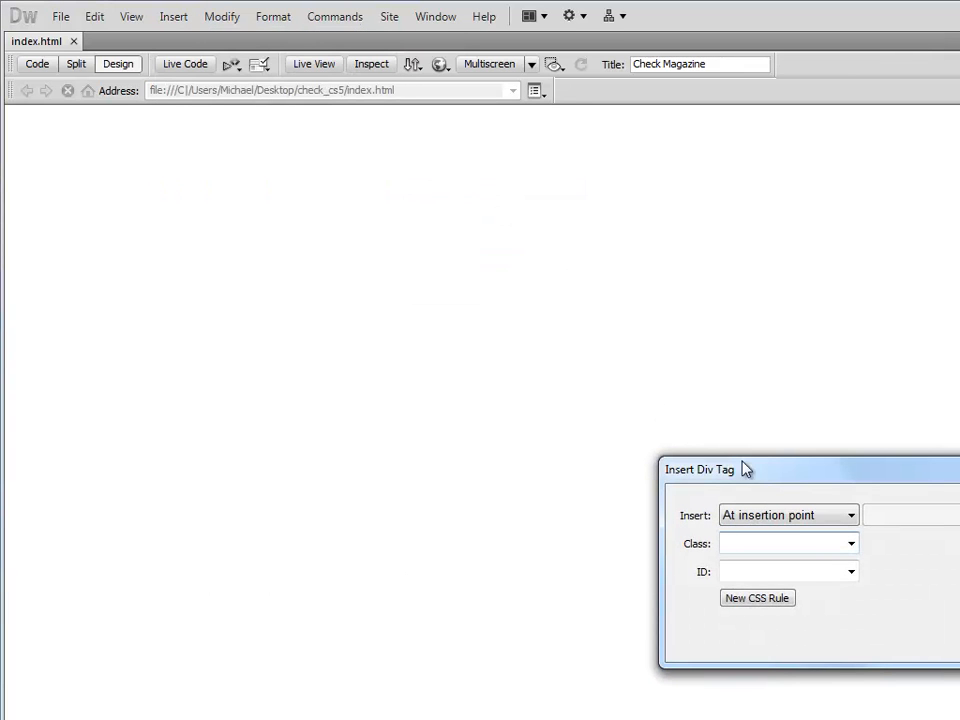
left_click(821, 516)
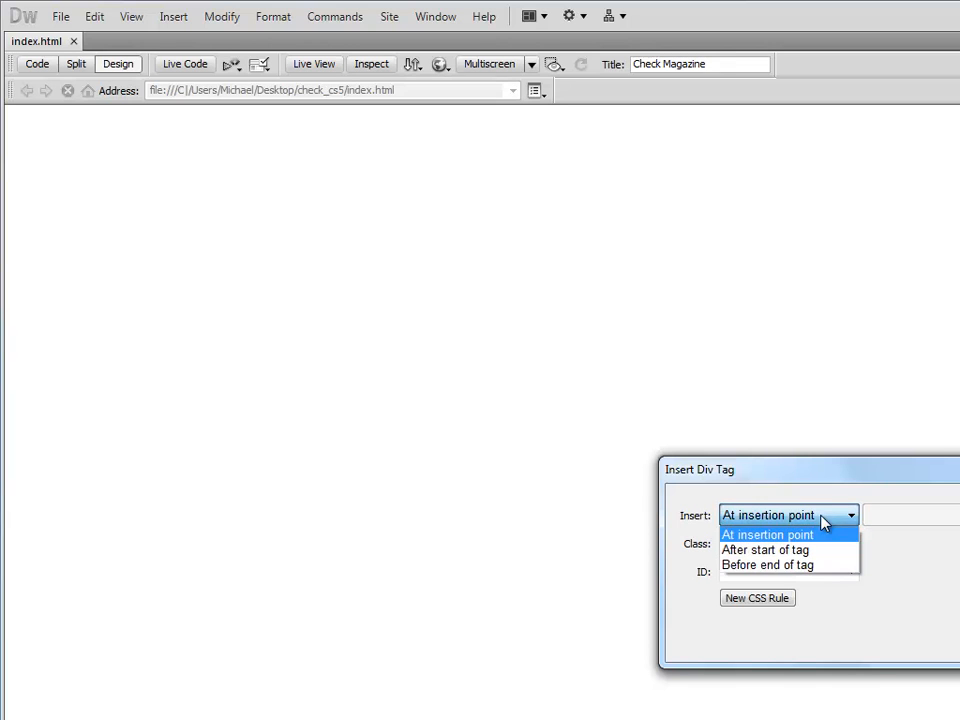
left_click(821, 517)
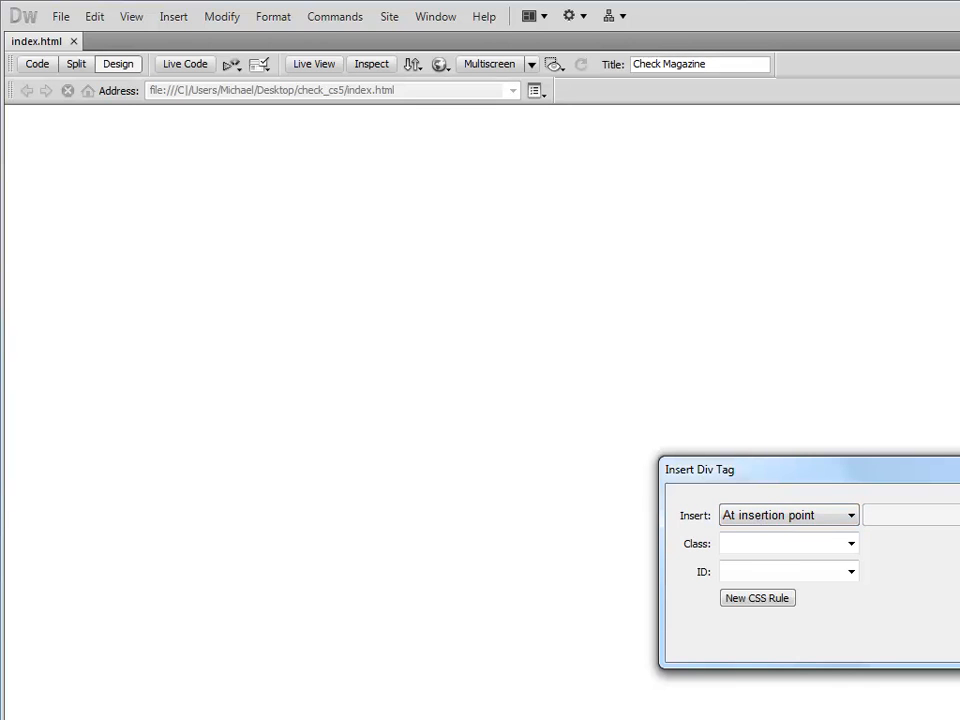
left_click(765, 521)
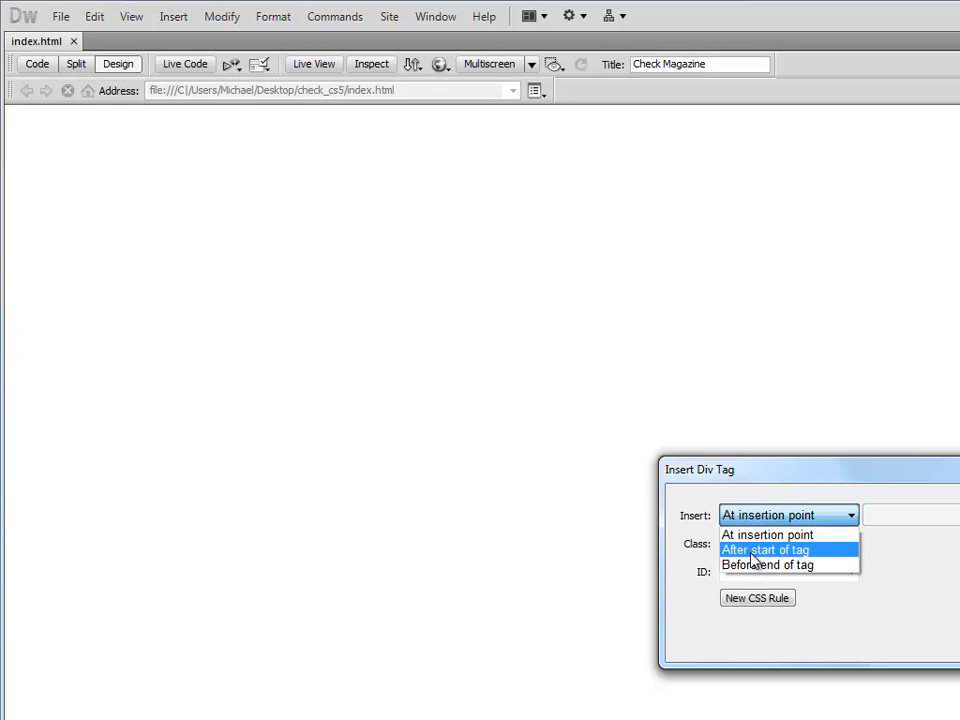
left_click(753, 556)
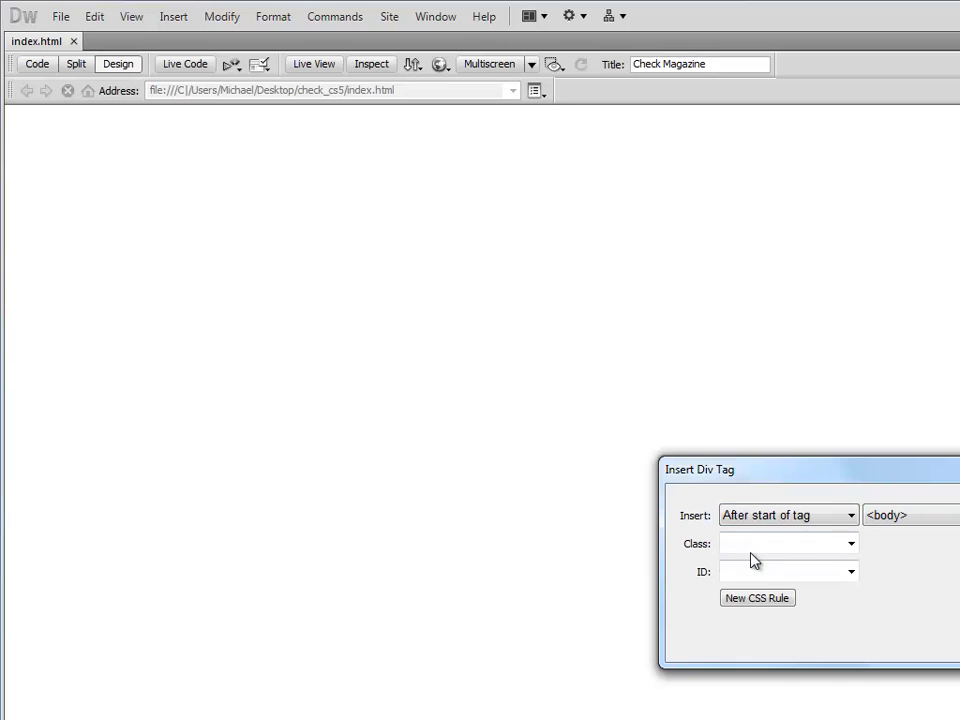
left_click(895, 516)
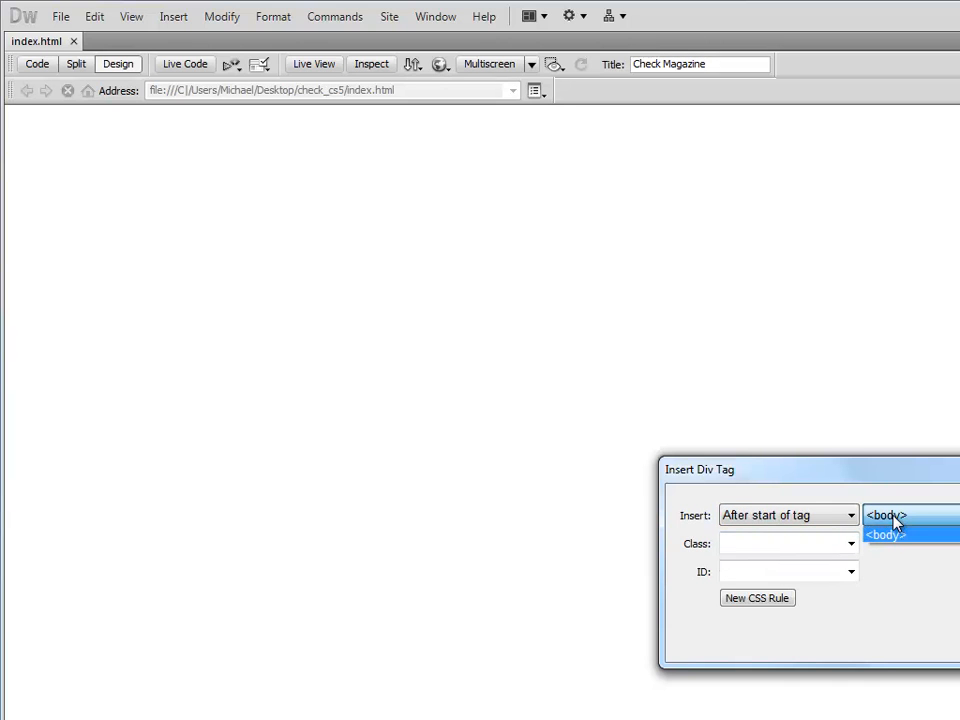
left_click(895, 518)
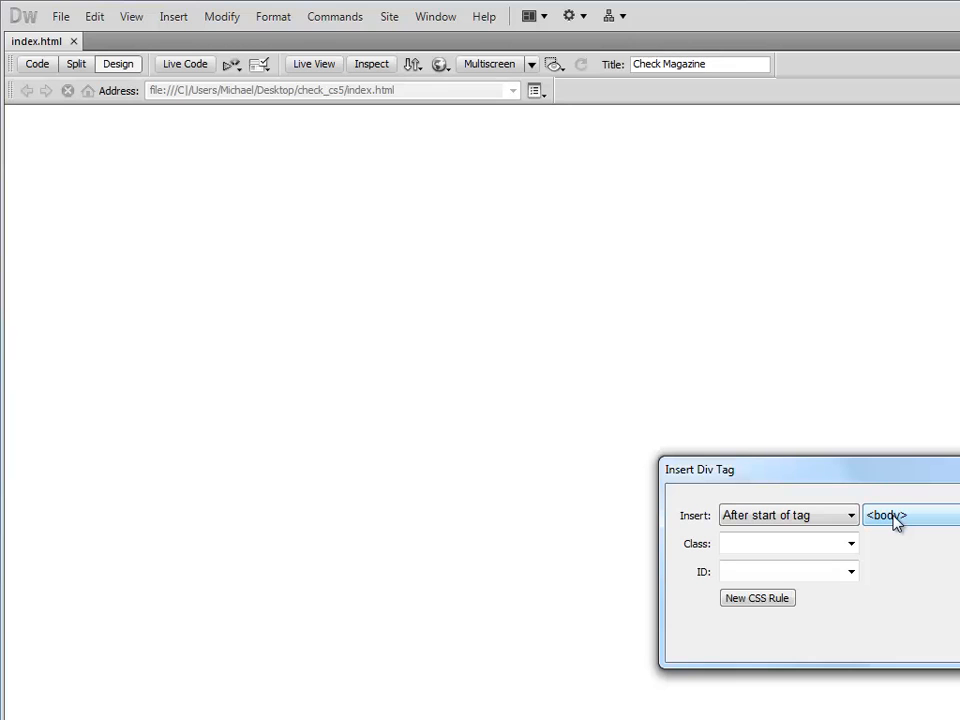
left_click(761, 572)
type("container")
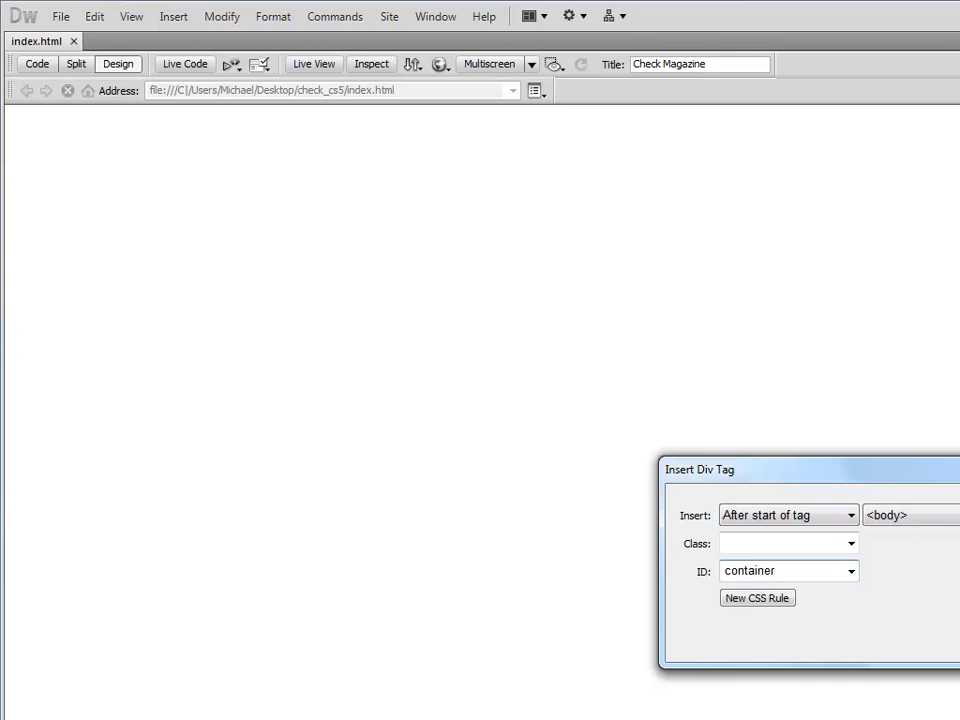
key("Return")
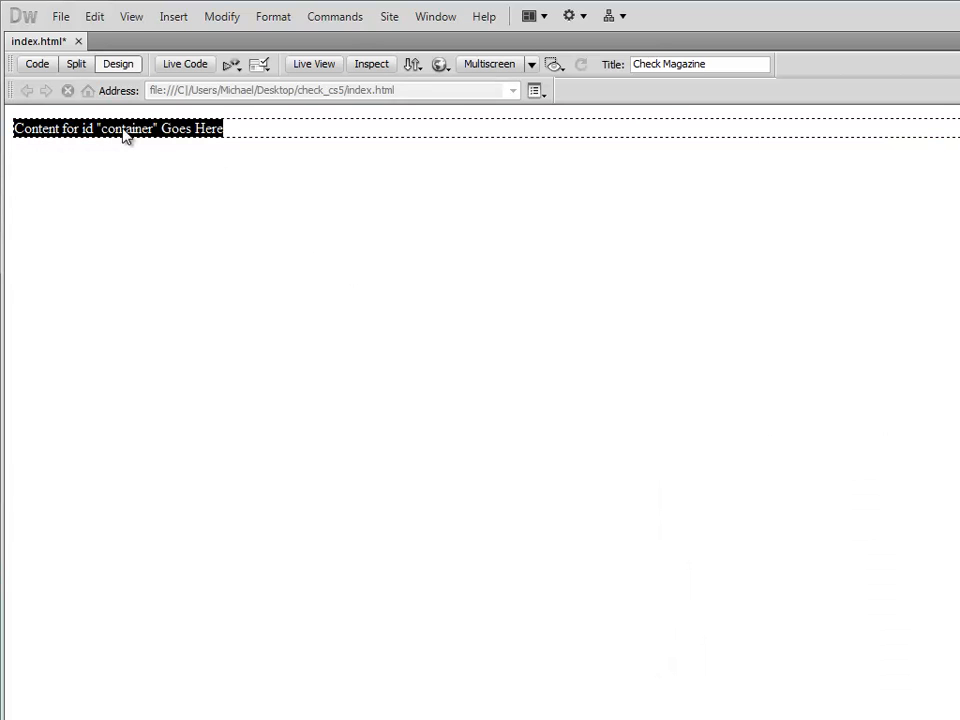
Examine the body and container div tags in the Split view code.
left_click(76, 64)
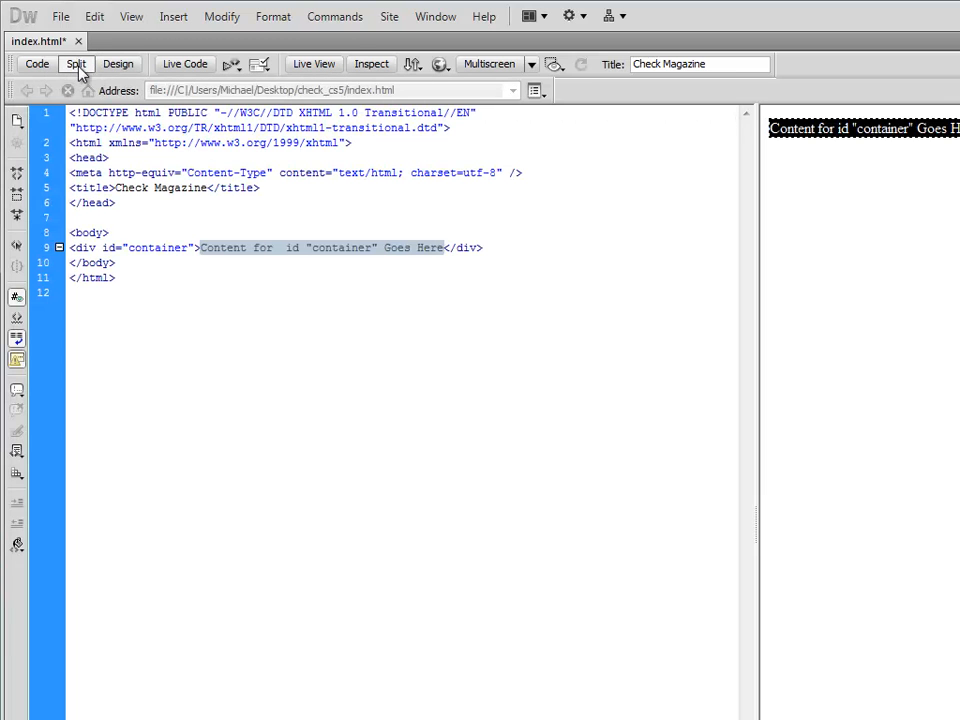
left_click(230, 295)
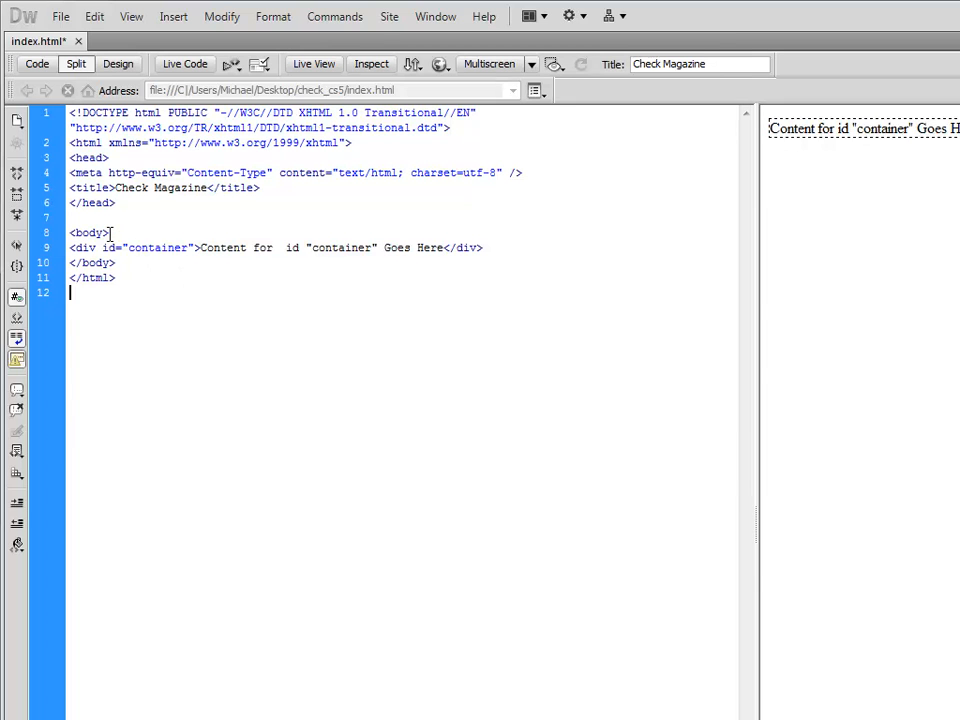
left_click_drag(122, 234, 68, 234)
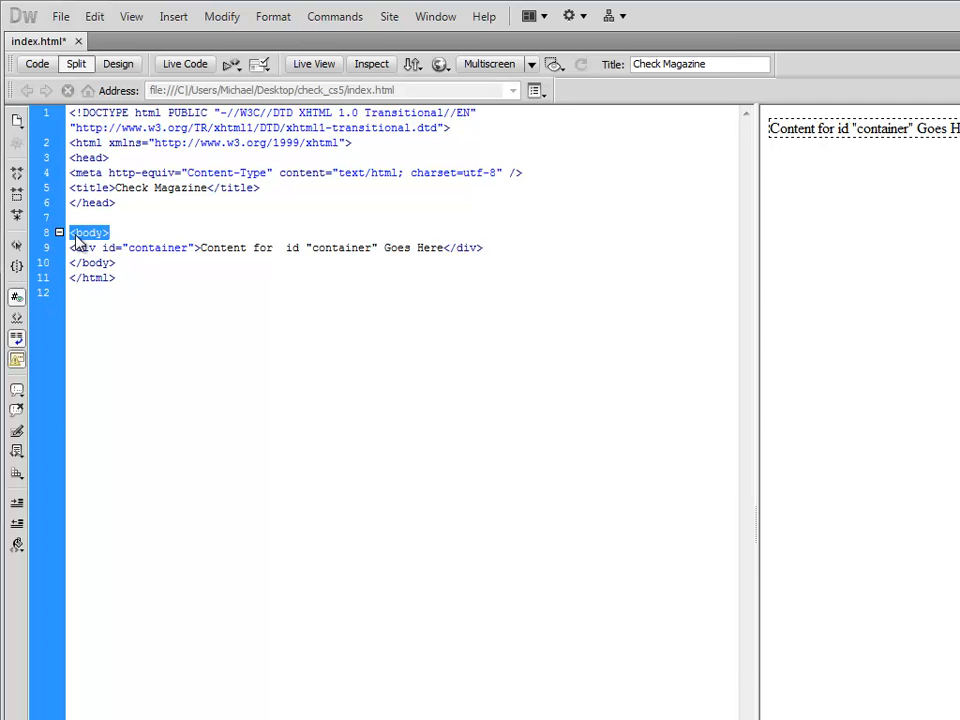
left_click(43, 263)
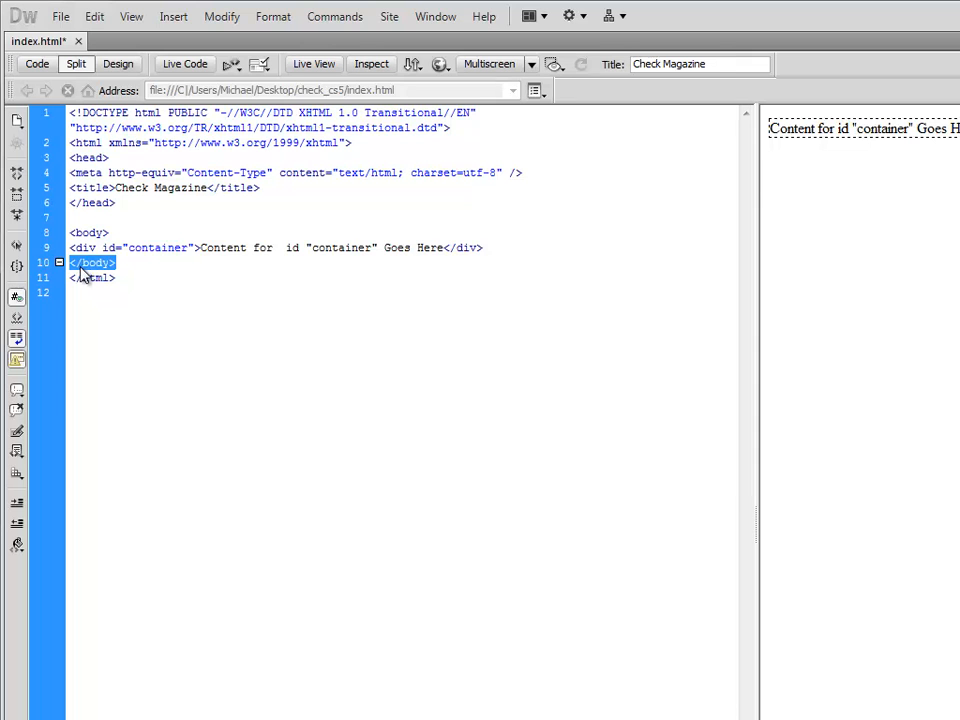
left_click_drag(70, 234, 72, 271)
left_click_drag(109, 232, 70, 232)
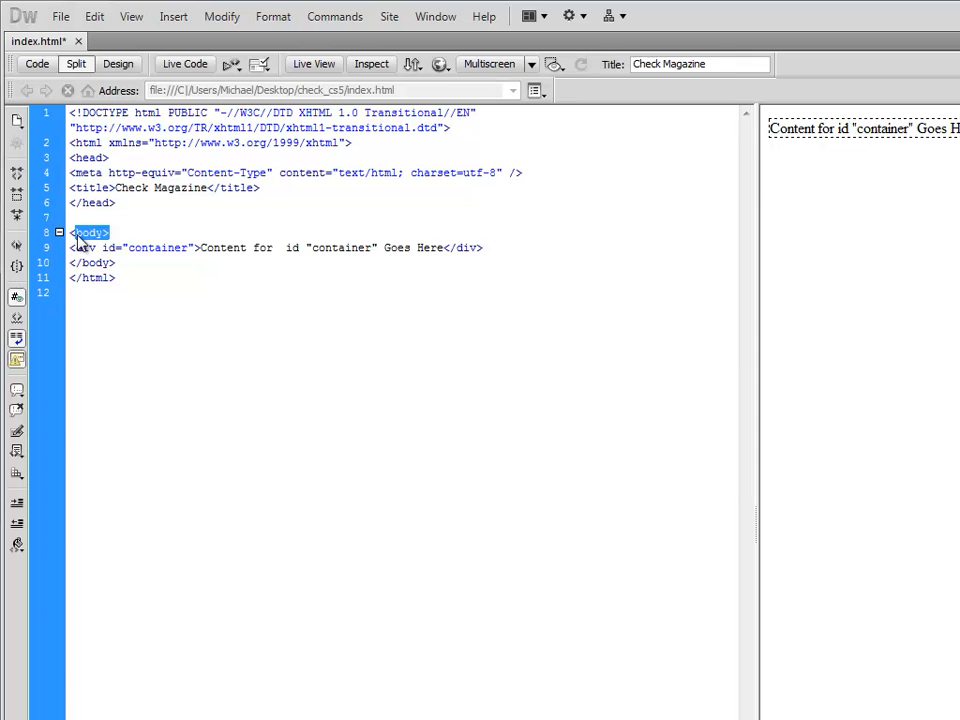
left_click_drag(118, 265, 72, 270)
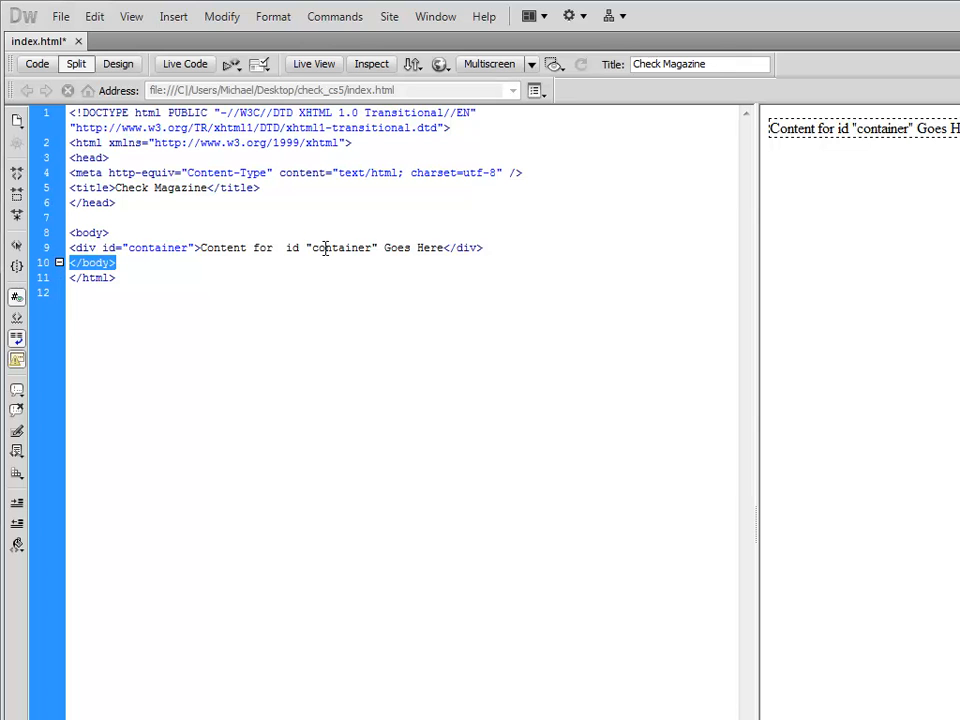
left_click_drag(116, 233, 70, 234)
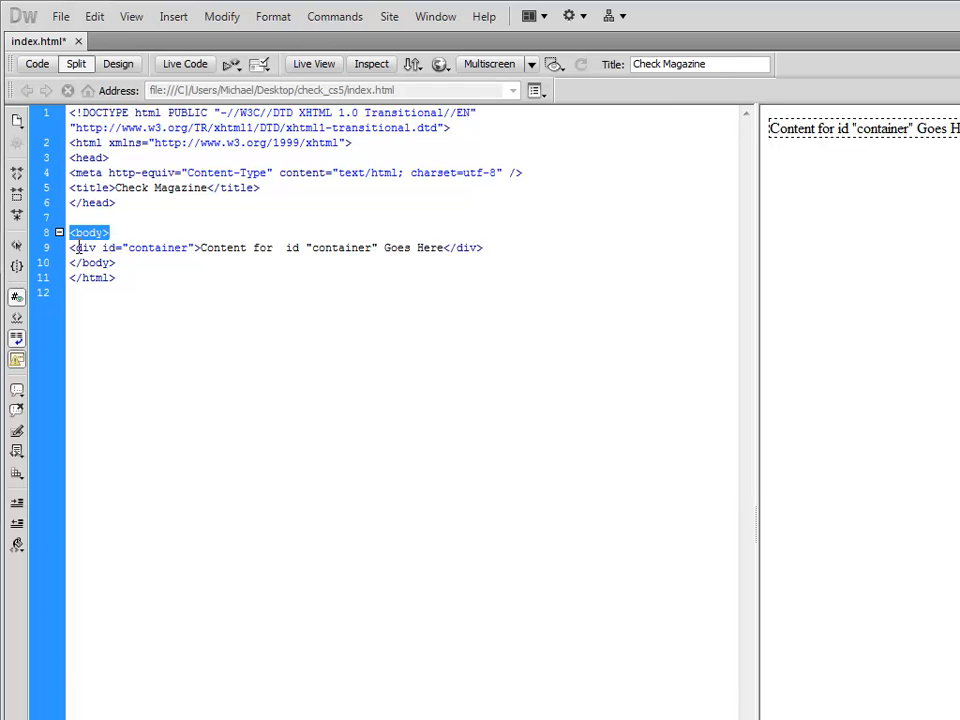
left_click_drag(72, 247, 95, 246)
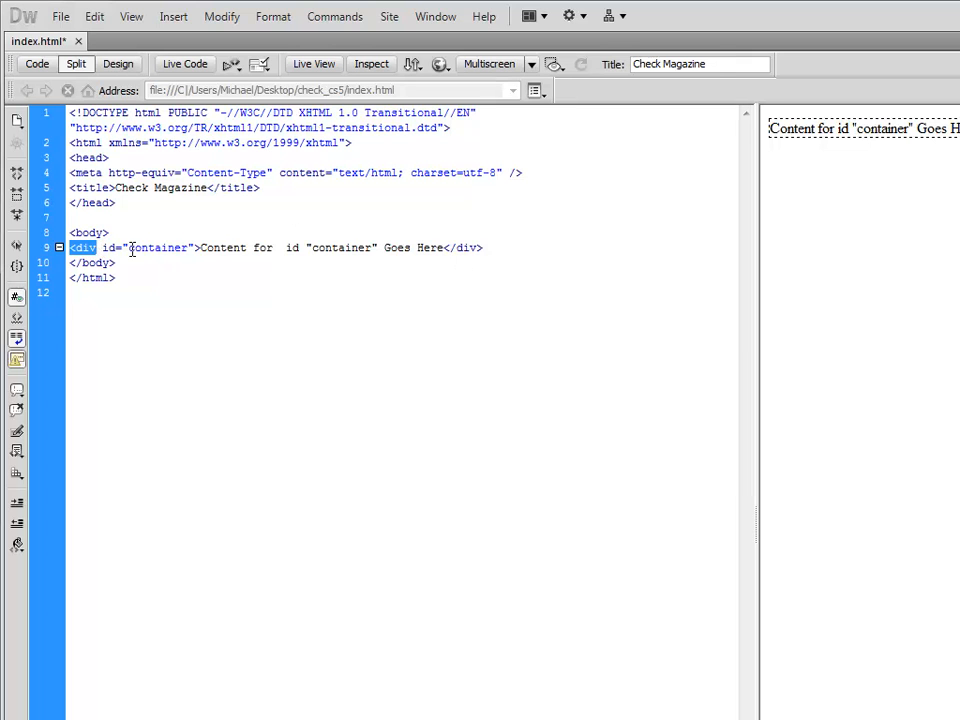
left_click_drag(205, 249, 70, 250)
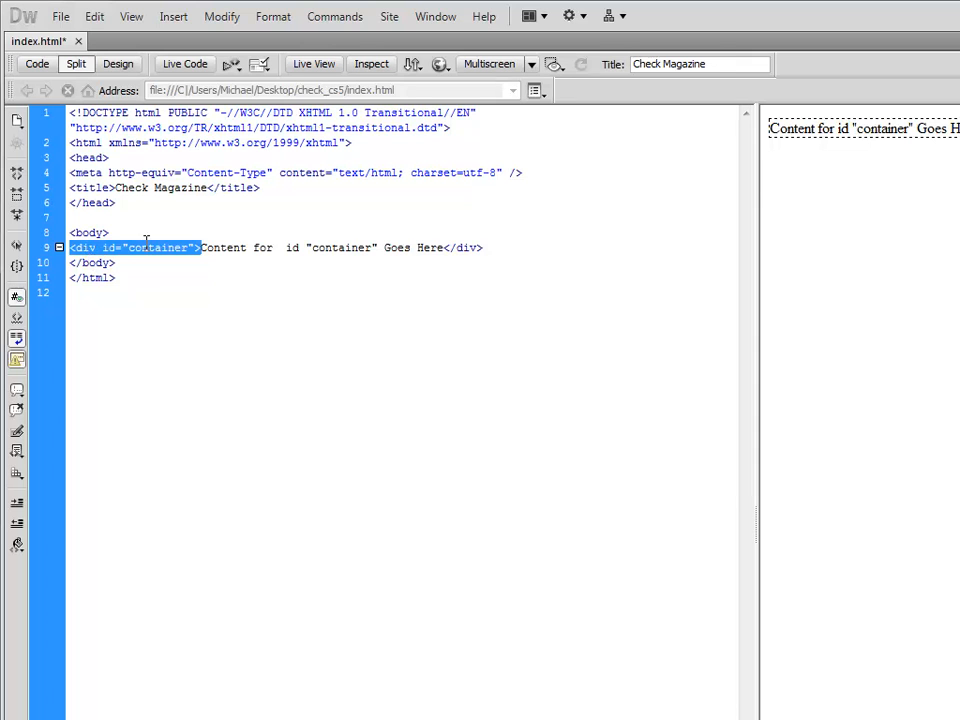
left_click_drag(443, 251, 493, 251)
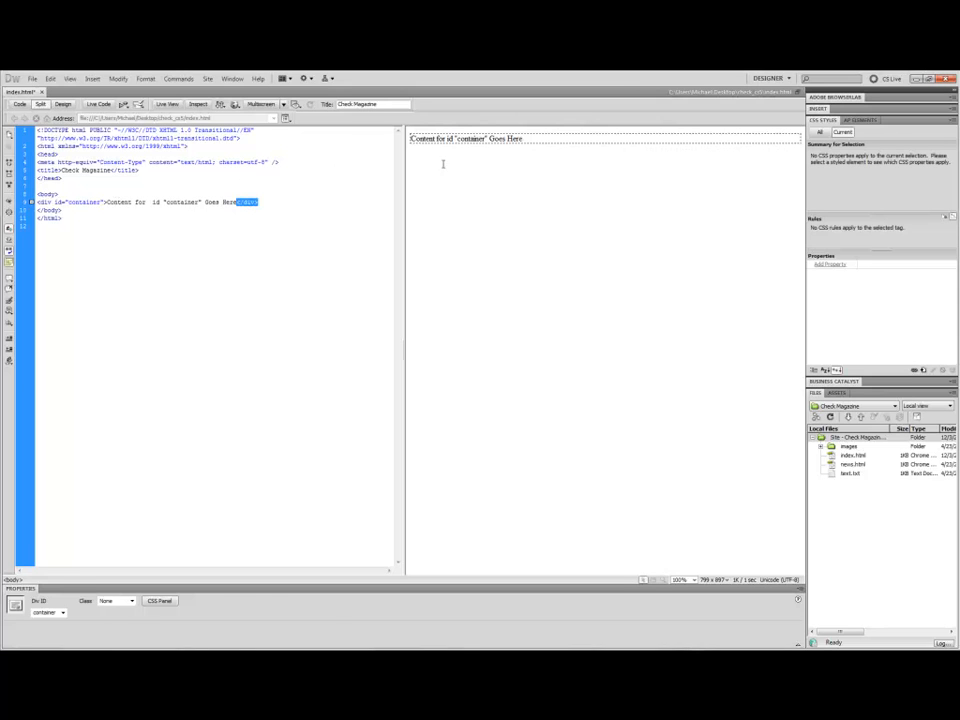
Delete the placeholder text inside the container div.
left_click(526, 139)
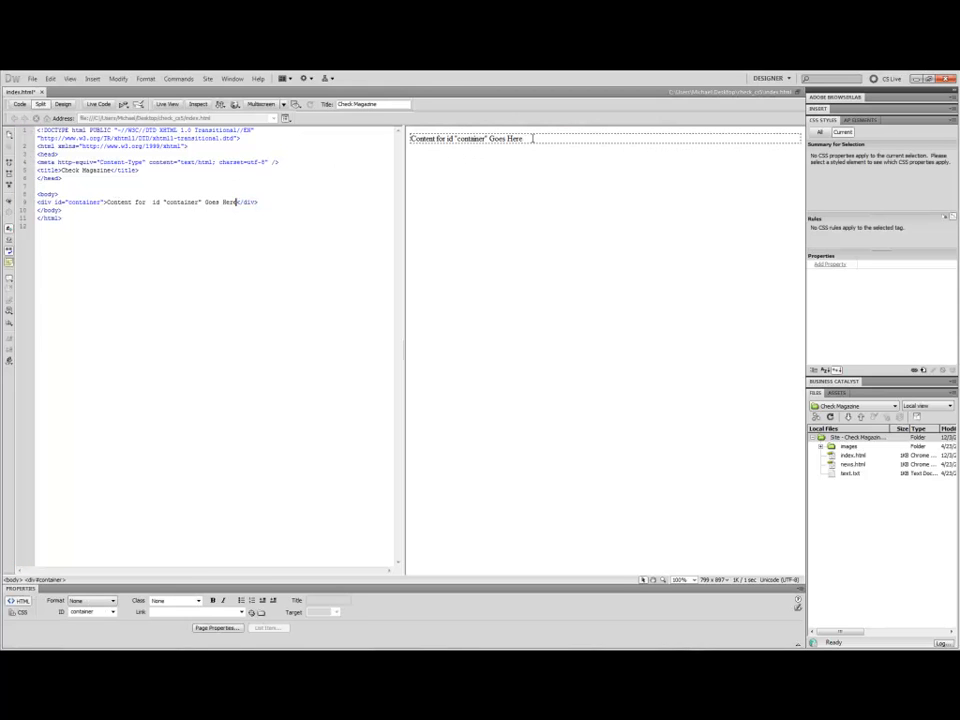
key("BackSpace")
key("BackSpace")
key("BackSpace")
key("BackSpace")
key("BackSpace")
key("BackSpace")
key("BackSpace")
key("BackSpace")
key("BackSpace")
key("BackSpace")
key("BackSpace")
key("BackSpace")
key("BackSpace")
key("BackSpace")
key("BackSpace")
key("BackSpace")
key("BackSpace")
key("BackSpace")
key("BackSpace")
key("BackSpace")
key("BackSpace")
key("BackSpace")
key("BackSpace")
key("BackSpace")
key("BackSpace")
key("BackSpace")
key("BackSpace")
key("BackSpace")
key("BackSpace")
key("BackSpace")
key("BackSpace")
key("BackSpace")
key("BackSpace")
key("BackSpace")
key("BackSpace")
key("BackSpace")
key("BackSpace")
key("BackSpace")
key("BackSpace")
key("BackSpace")
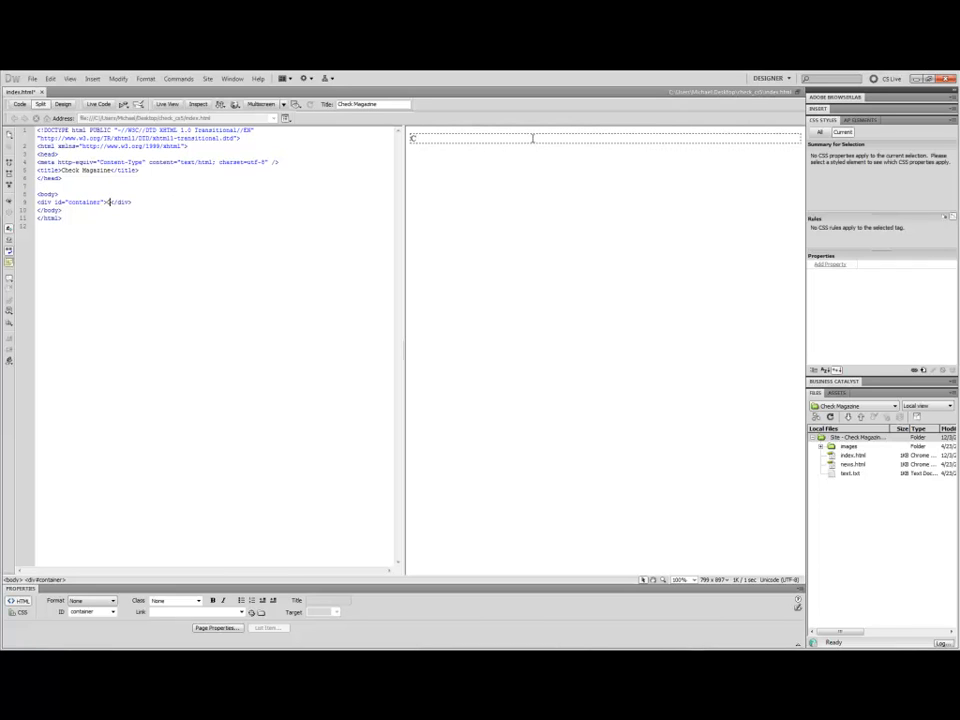
key("BackSpace")
Insert a div tag with the ID banner inside the container div.
left_click(105, 202)
left_click(92, 78)
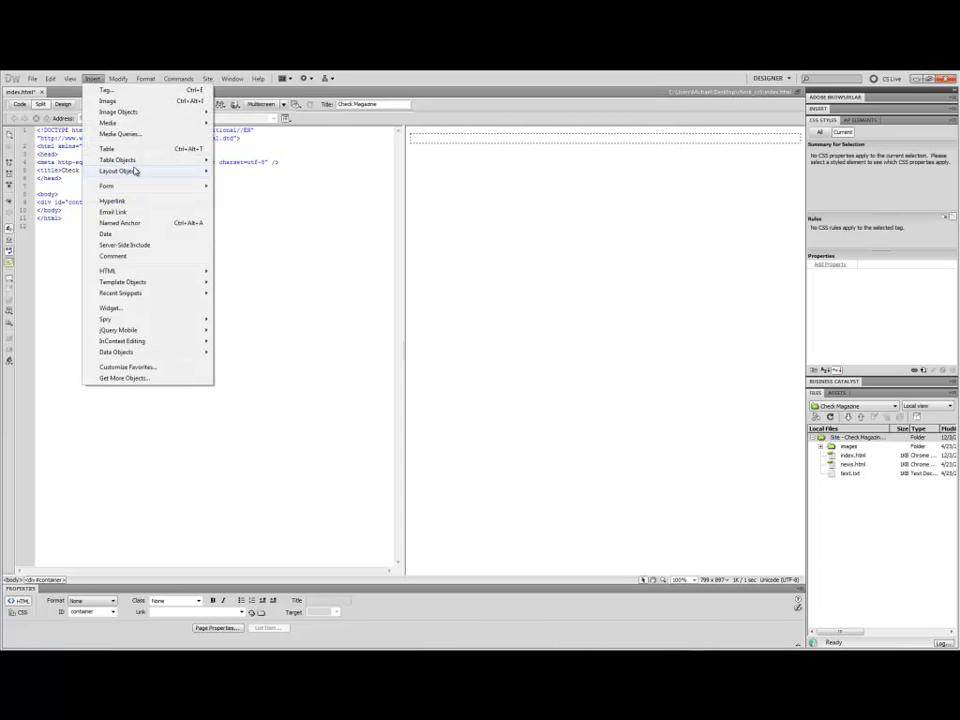
mouse_move(134, 171)
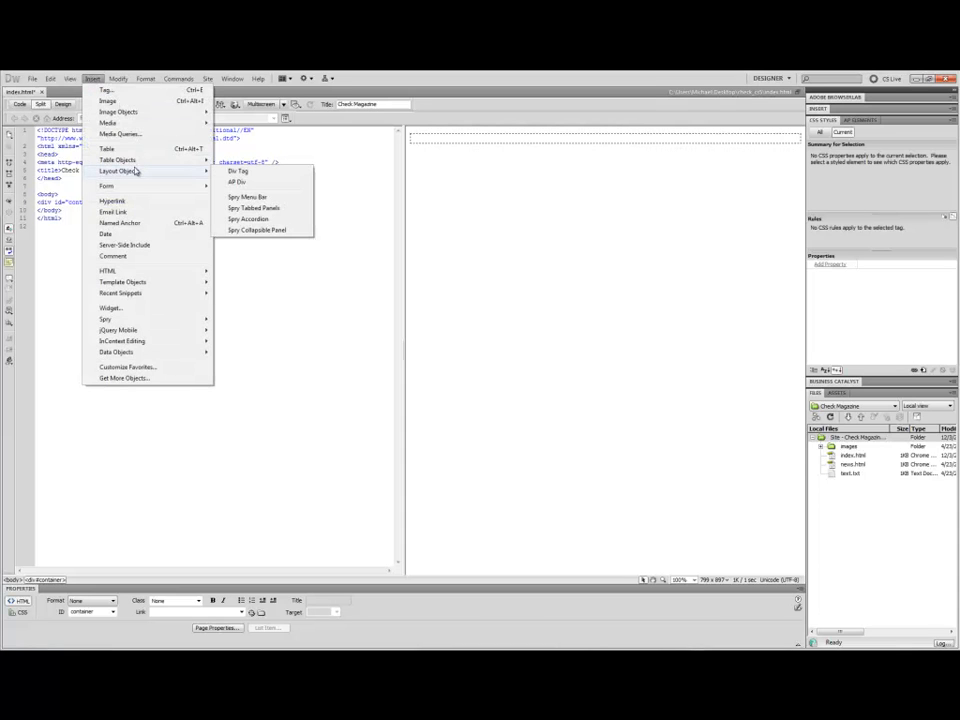
left_click(236, 173)
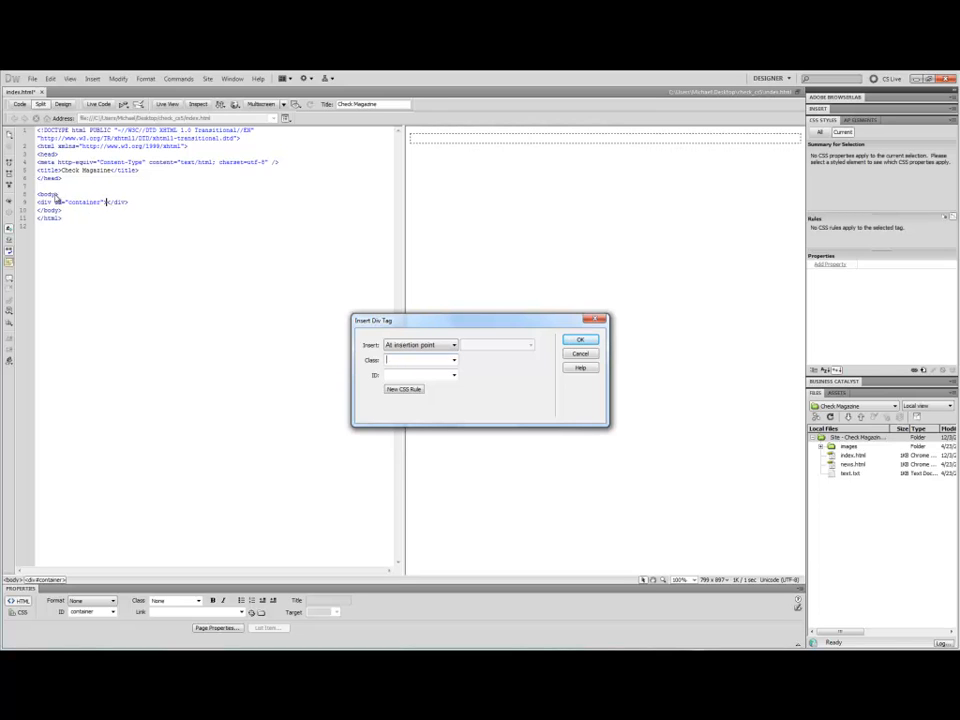
left_click(442, 349)
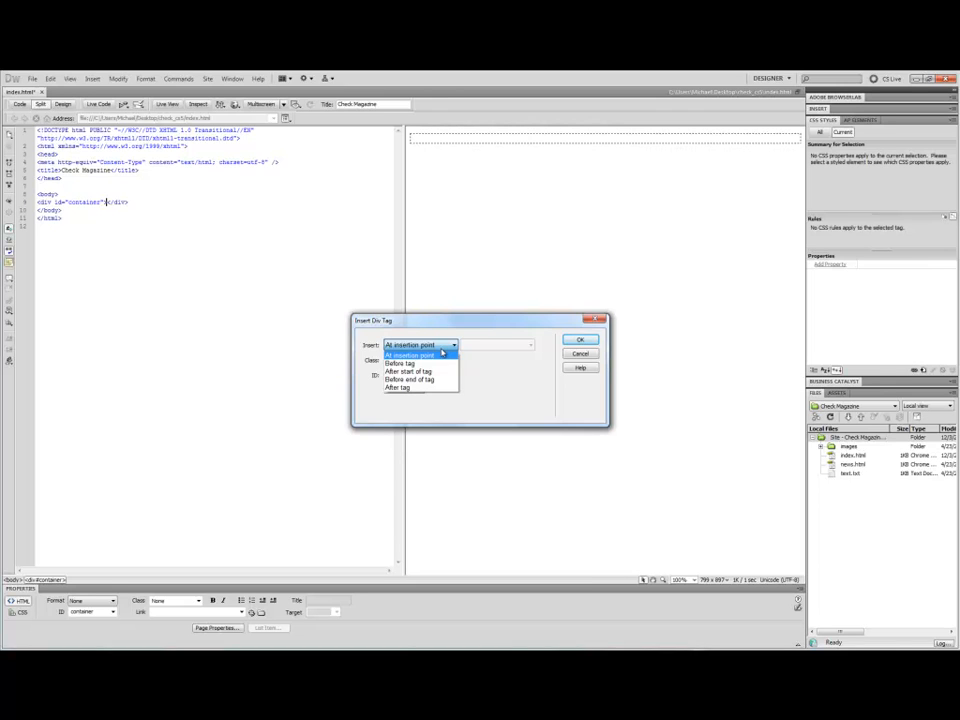
left_click(437, 342)
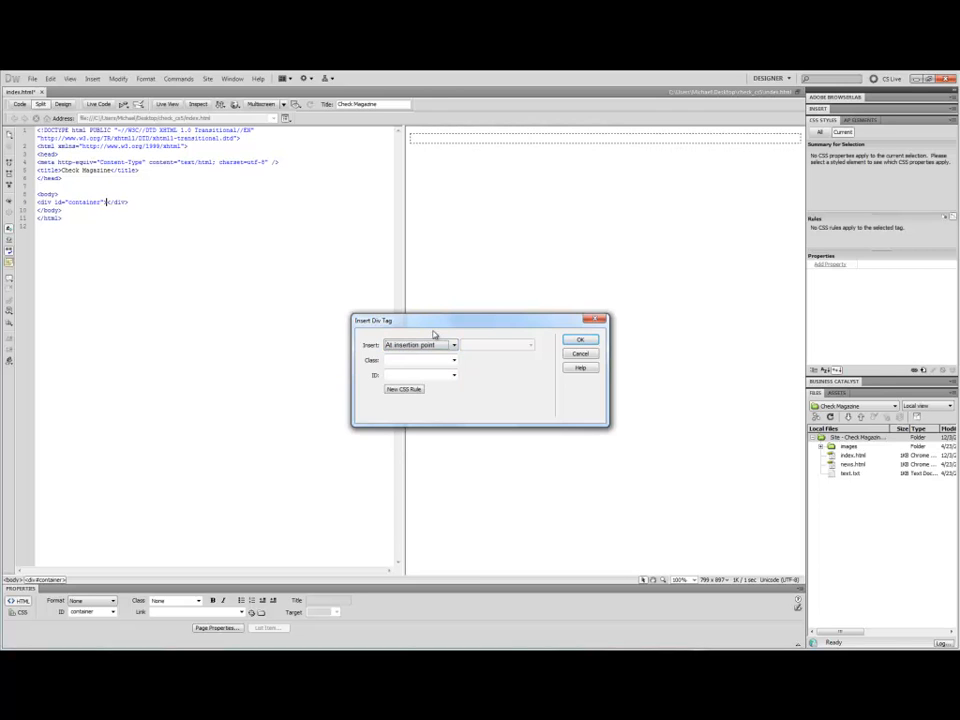
left_click(395, 375)
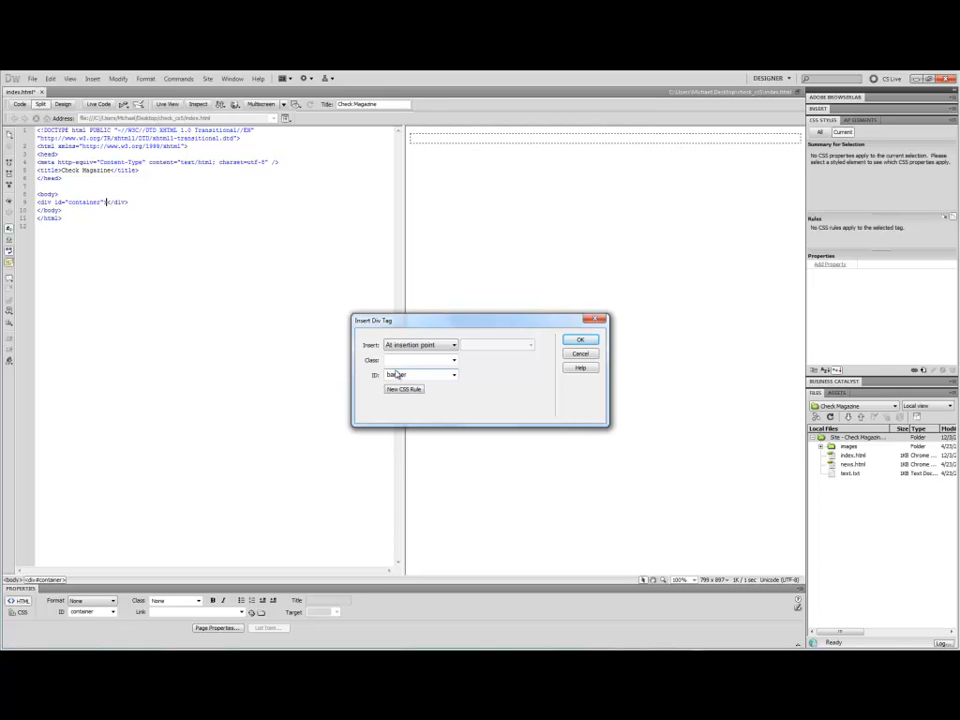
left_click(574, 341)
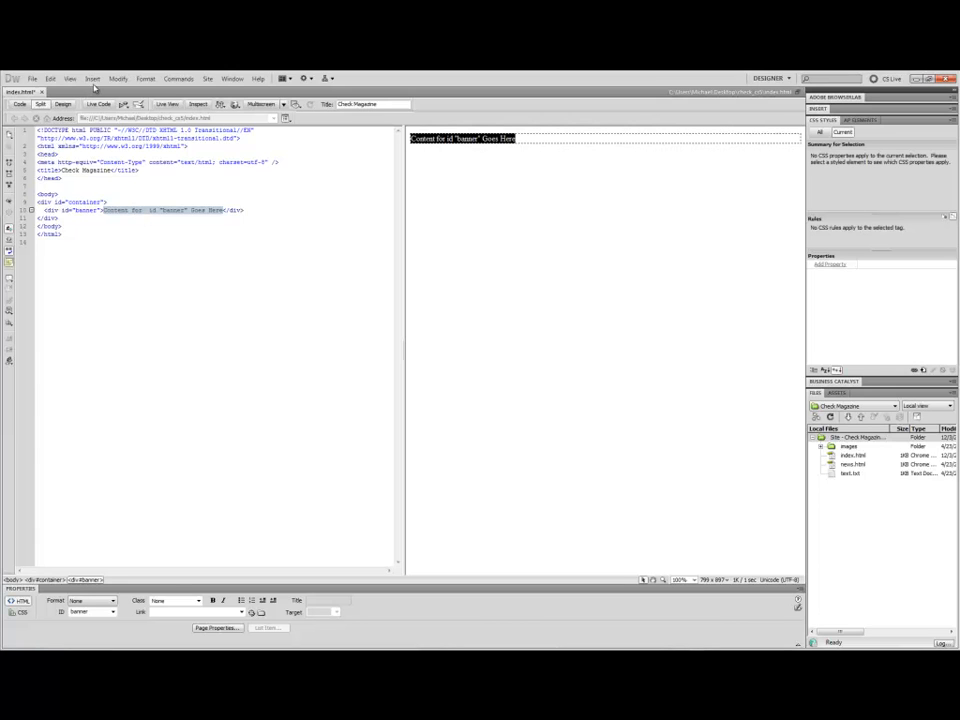
Insert a div tag after the banner div with the ID main_image.
left_click(93, 78)
mouse_move(124, 175)
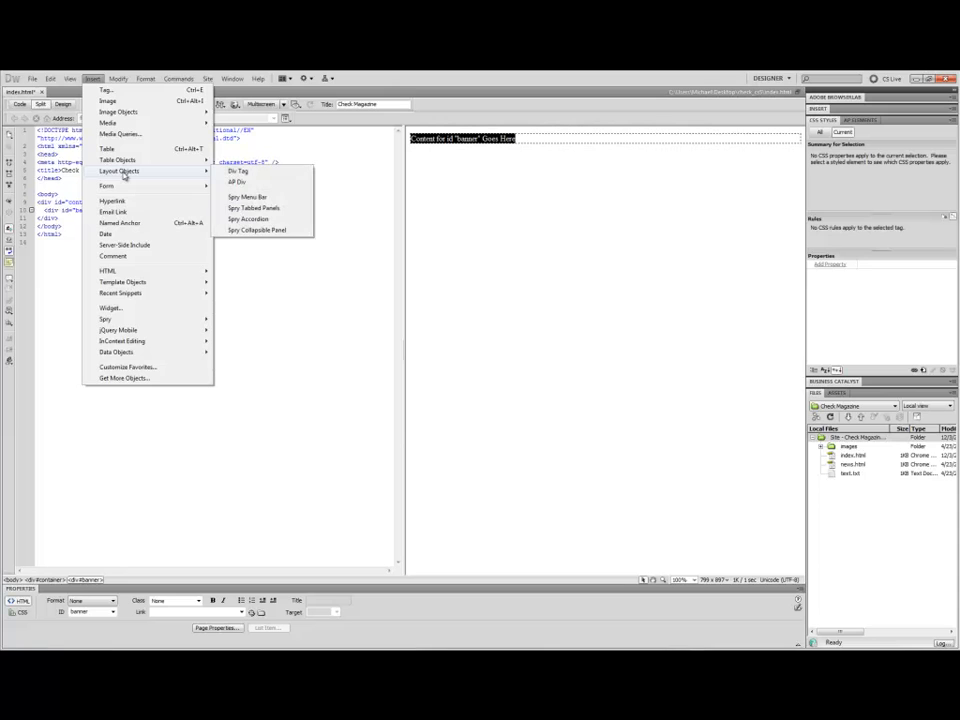
left_click(248, 172)
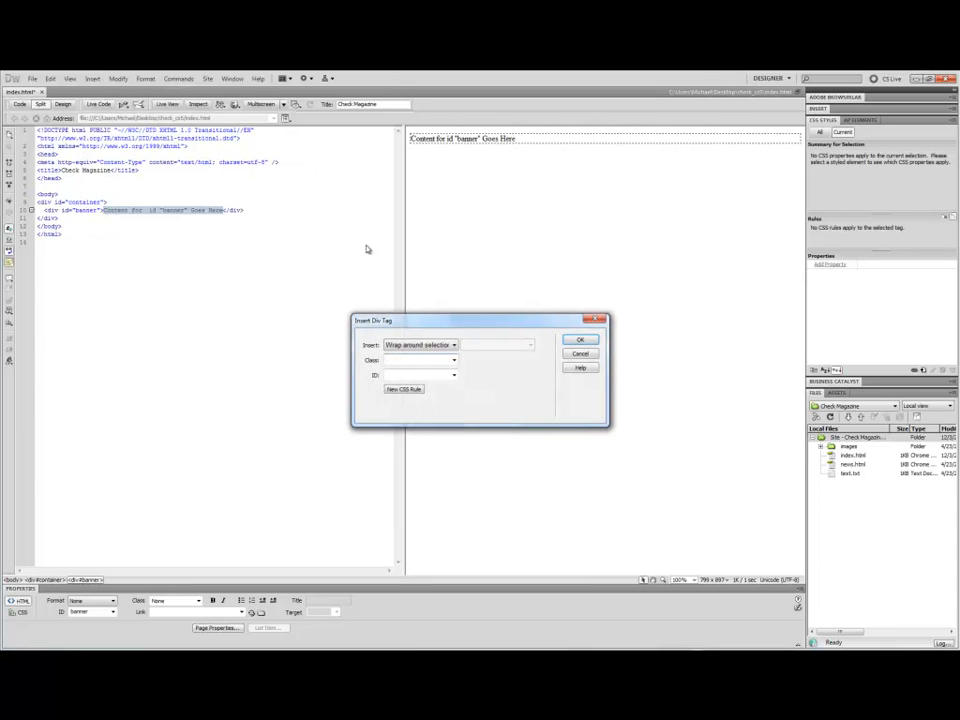
left_click(410, 346)
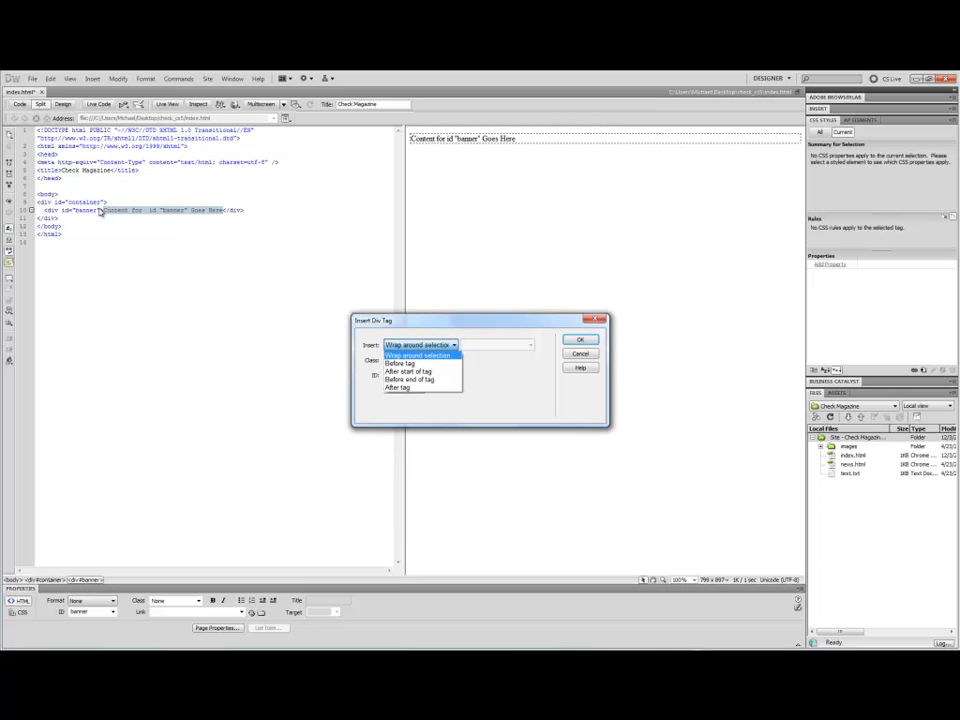
left_click(413, 387)
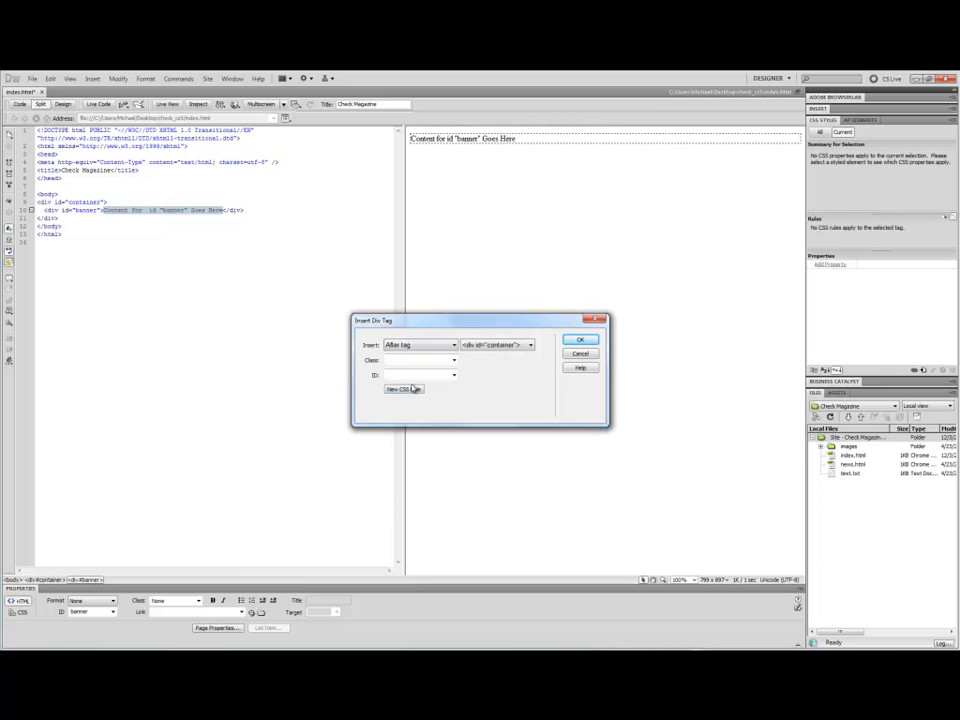
left_click(493, 344)
left_click(486, 363)
left_click(413, 376)
type("image")
left_click(570, 342)
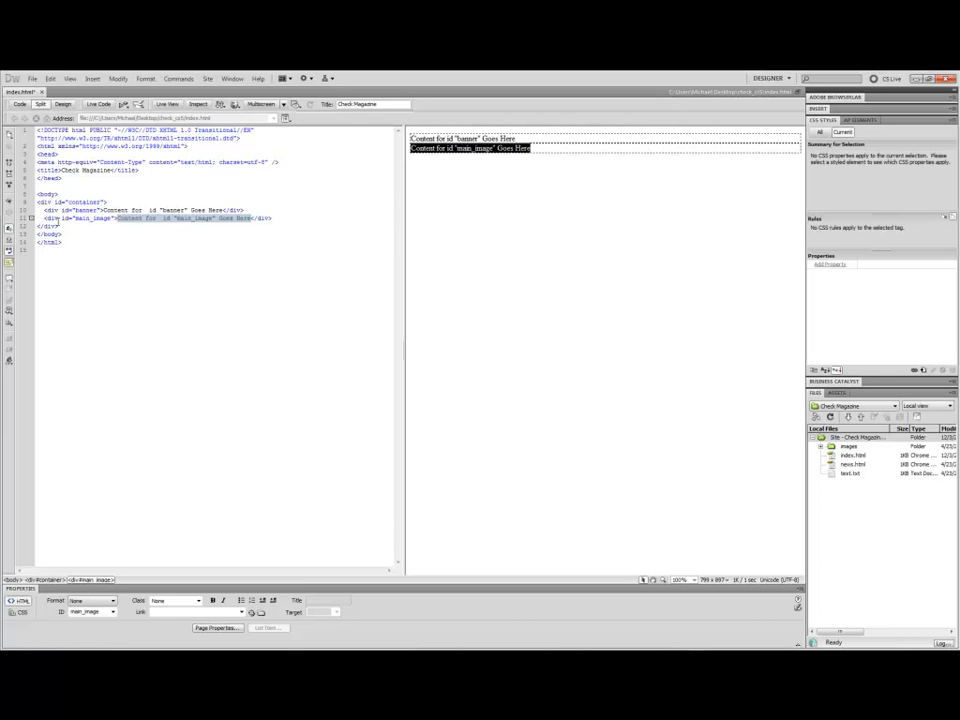
Add a new line after the main_image div and insert a div tag there with the ID left_column.
left_click(272, 217)
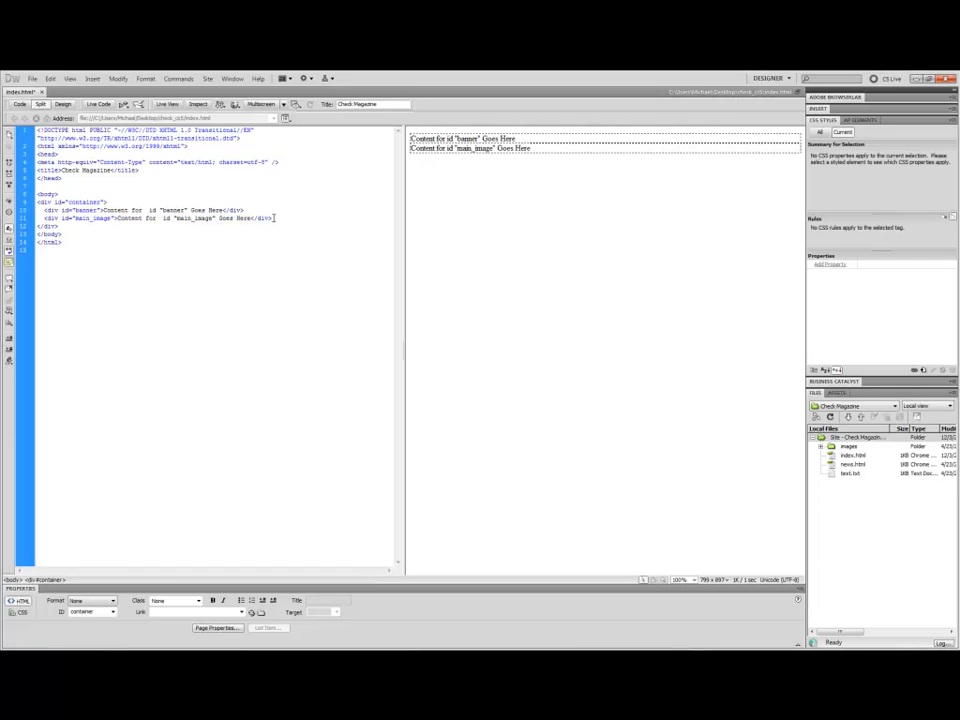
key("Return")
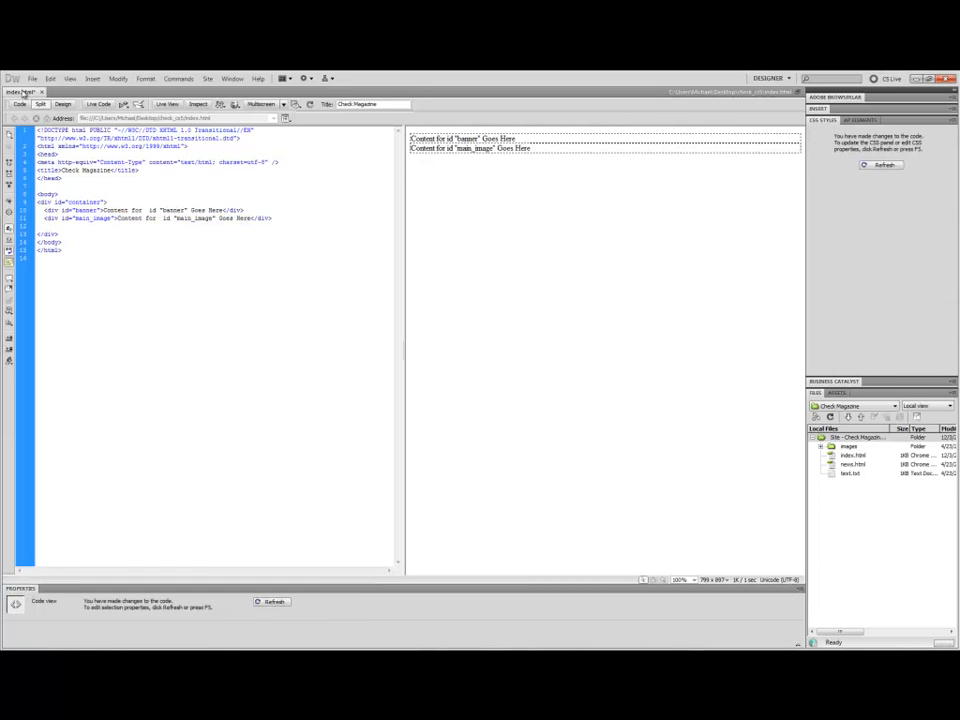
left_click(92, 79)
mouse_move(160, 171)
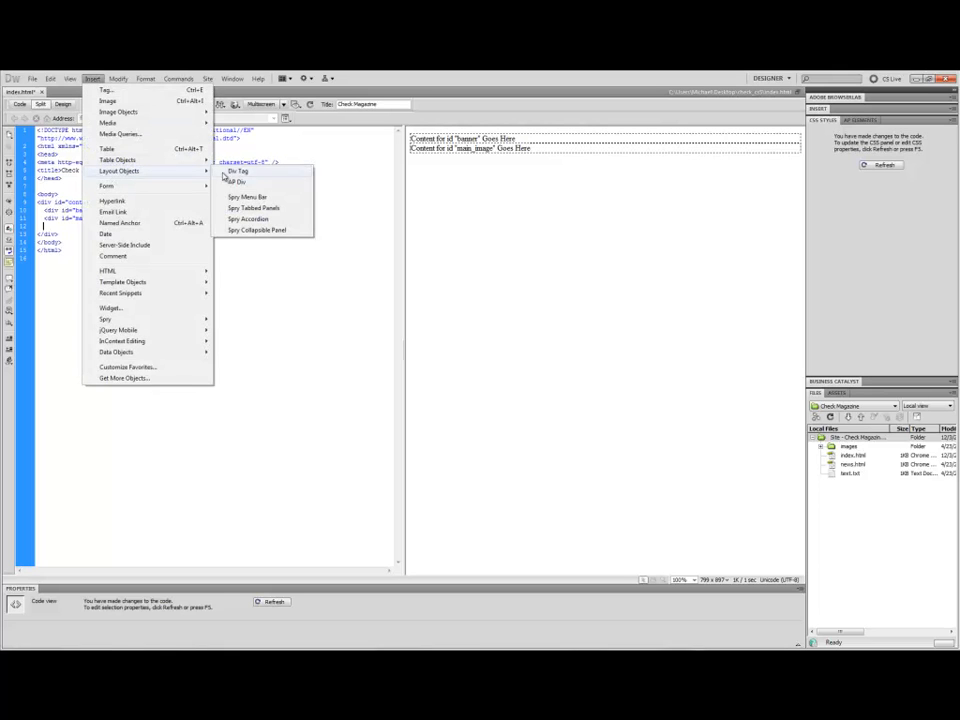
left_click(270, 175)
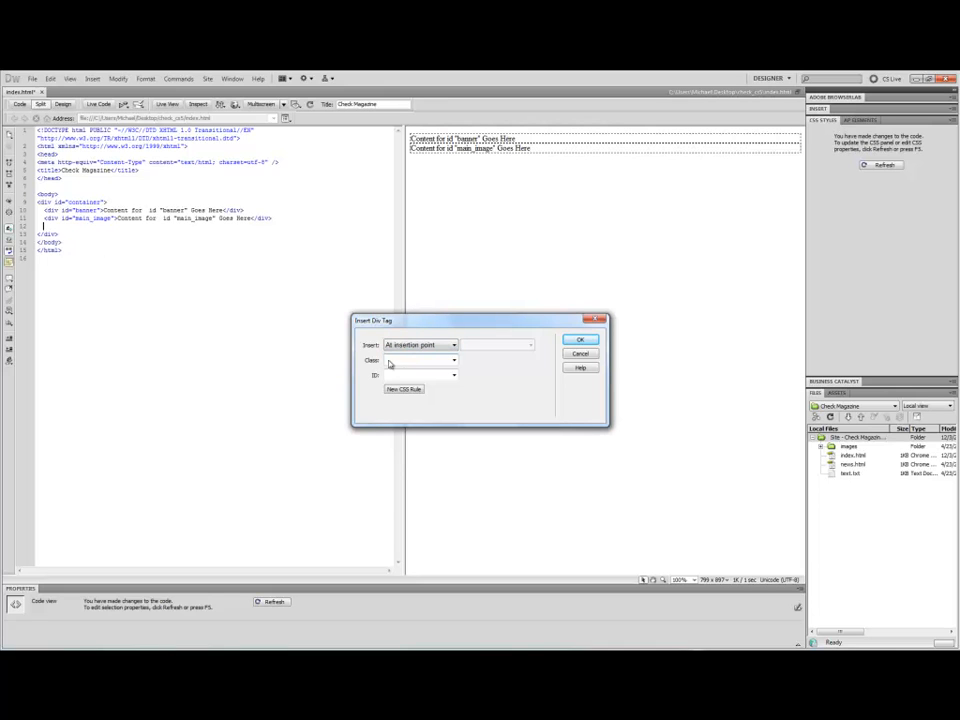
left_click(398, 376)
type("left")
type(" column")
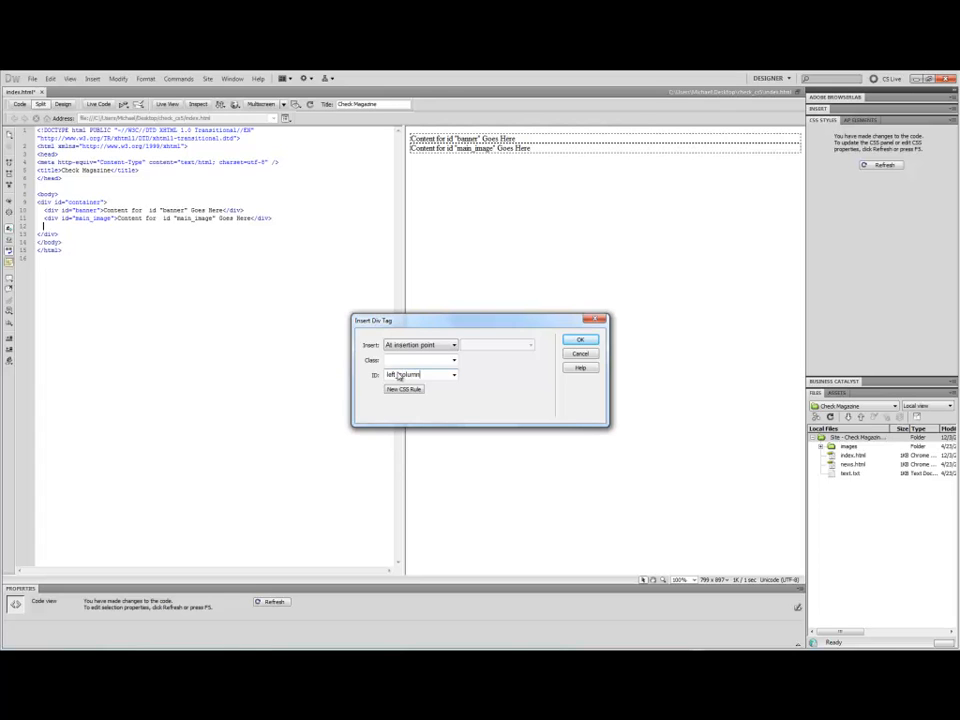
left_click(579, 341)
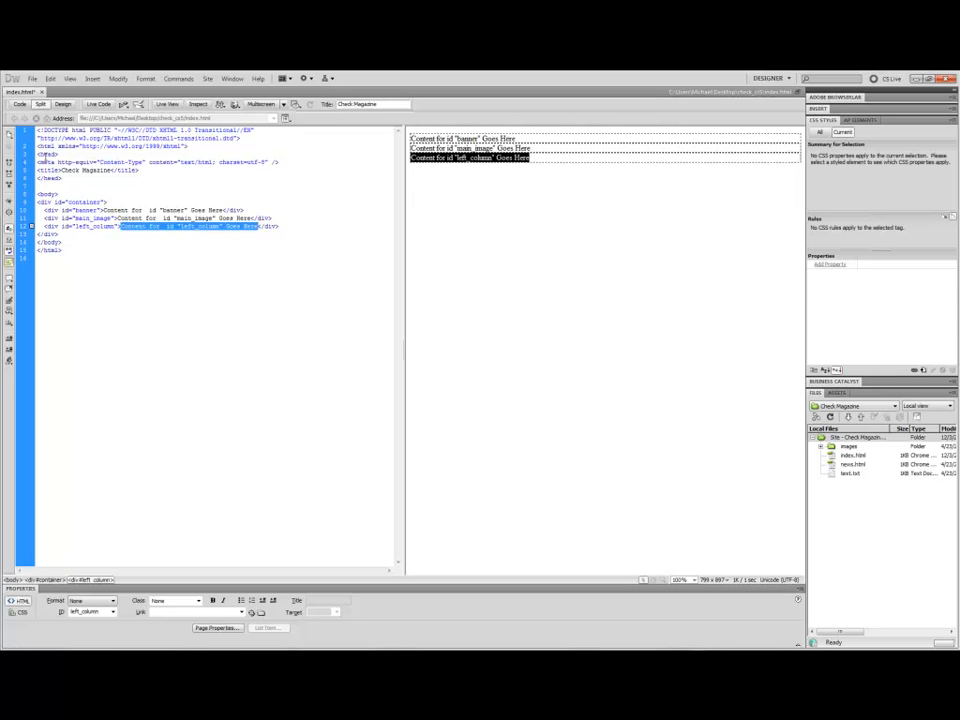
Add a new line after the left_column div and insert a div tag with the ID center_column.
left_click(280, 227)
key("Return")
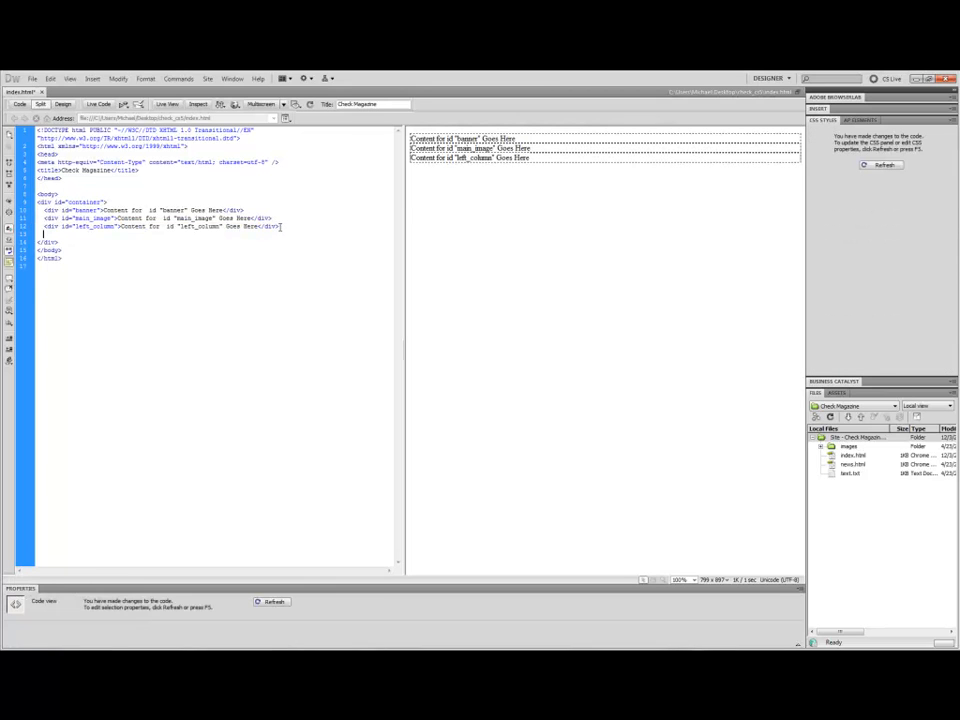
left_click(92, 78)
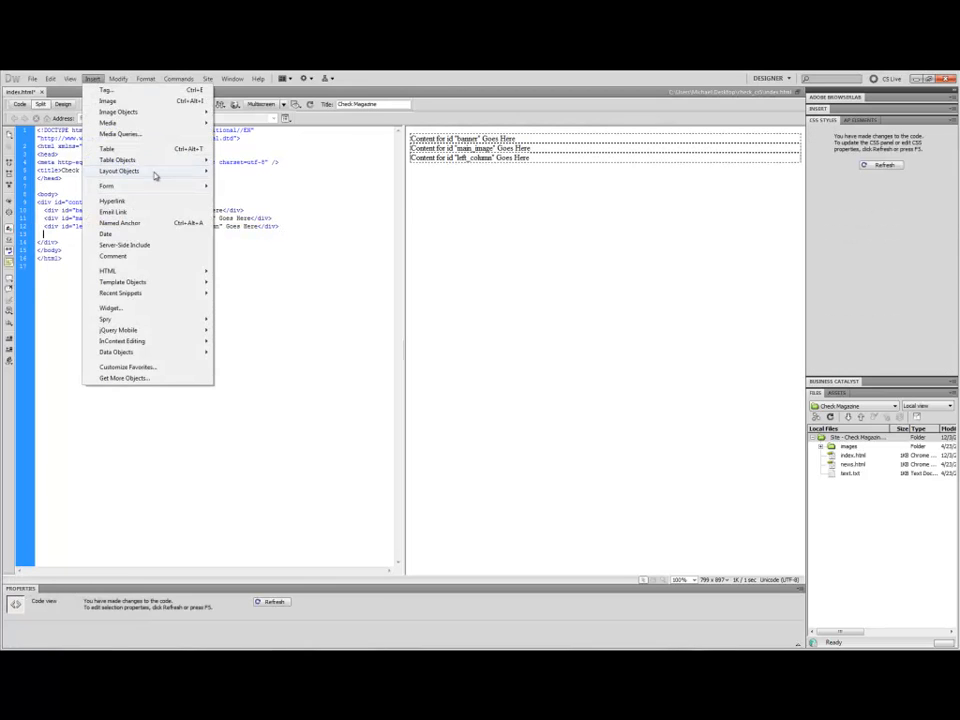
mouse_move(168, 178)
left_click(267, 173)
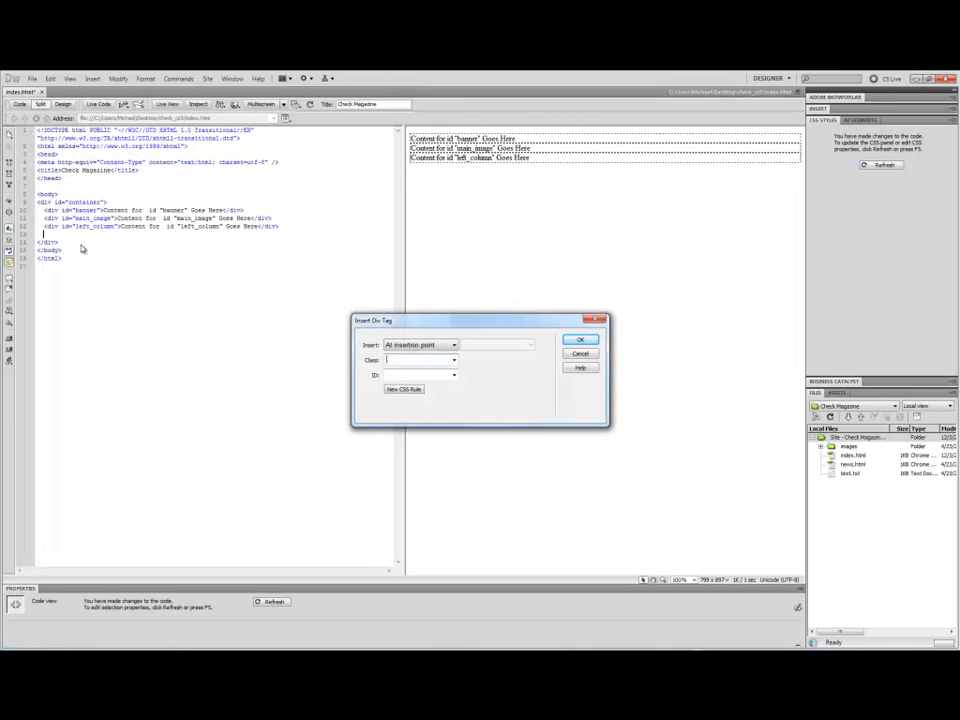
left_click(409, 377)
type("center_column")
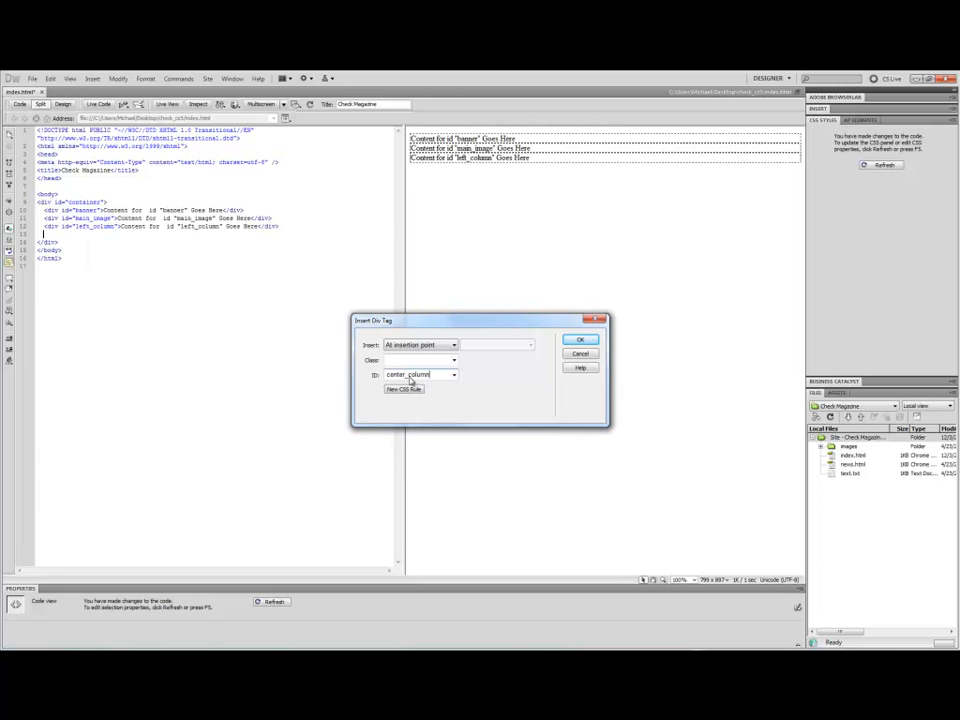
left_click(577, 341)
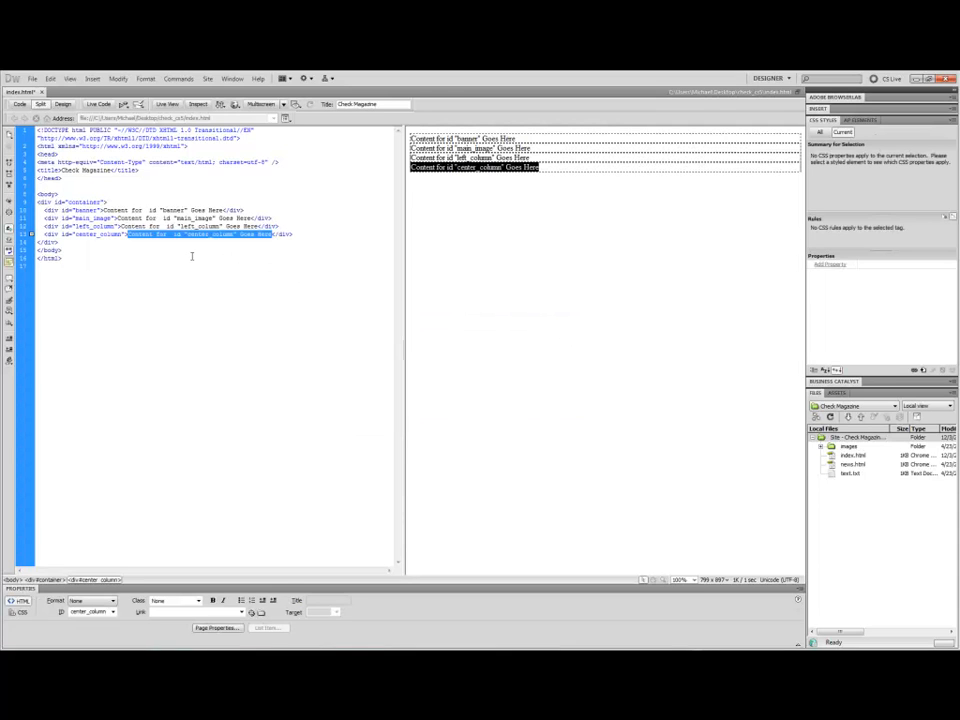
Paste a copy of the center_column div line on a new line below it.
left_click(298, 233)
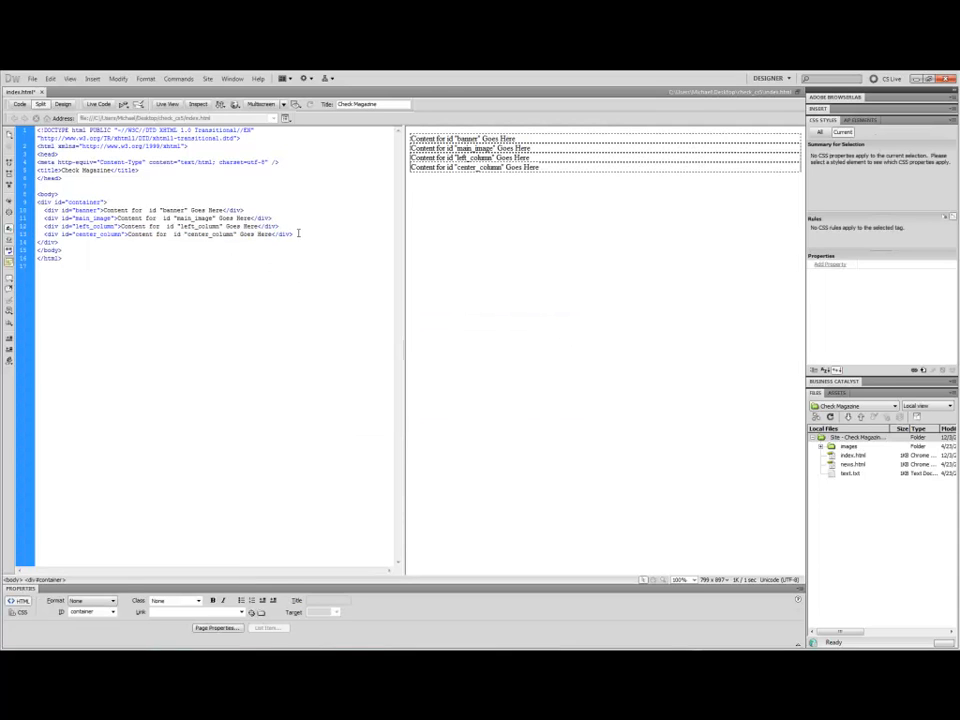
key("Return")
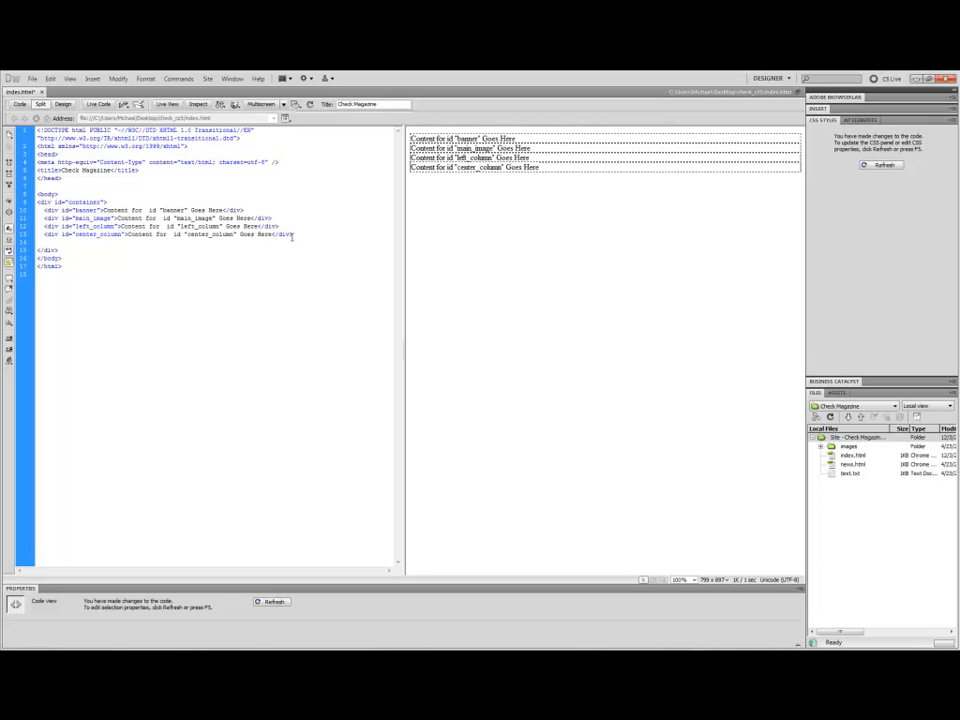
left_click_drag(296, 237, 32, 234)
key("ctrl+c")
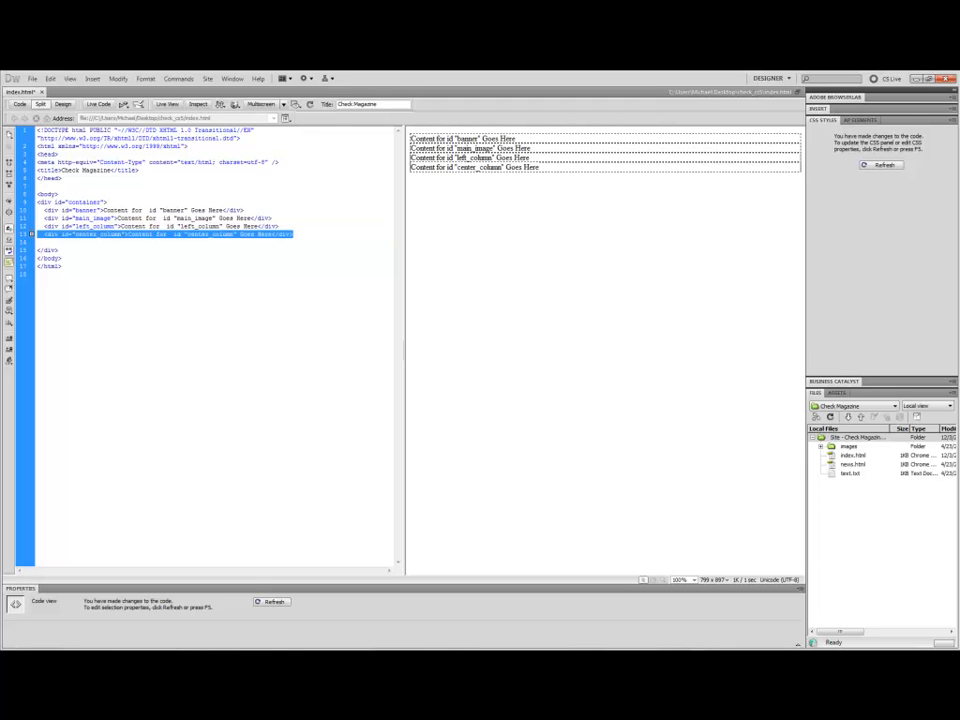
left_click(42, 242)
key("ctrl+v")
key("Tab")
Rename the copied div's ID and placeholder text to right_column and remove its extra indent.
double_click(94, 242)
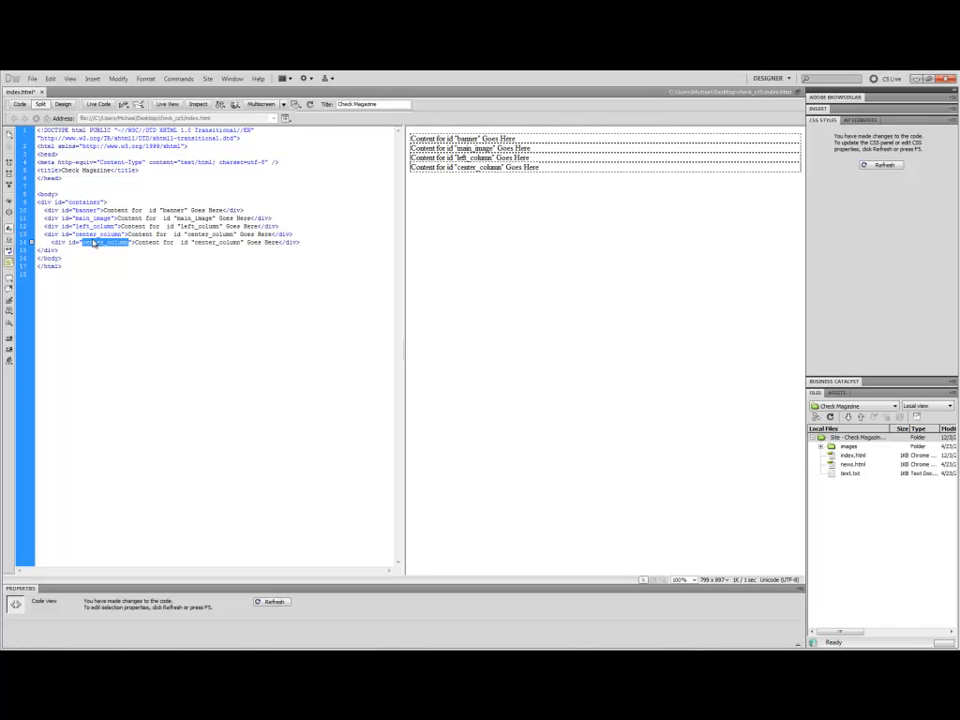
left_click(104, 242)
left_click_drag(103, 242, 84, 242)
type("right")
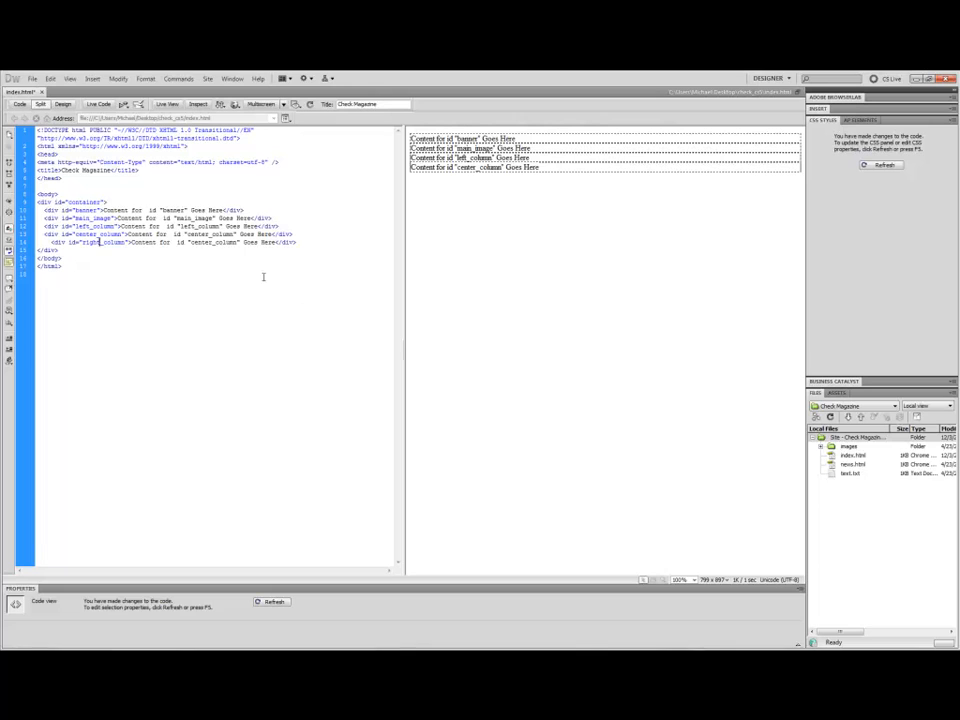
left_click_drag(213, 242, 190, 242)
type("right")
left_click(47, 242)
key("BackSpace")
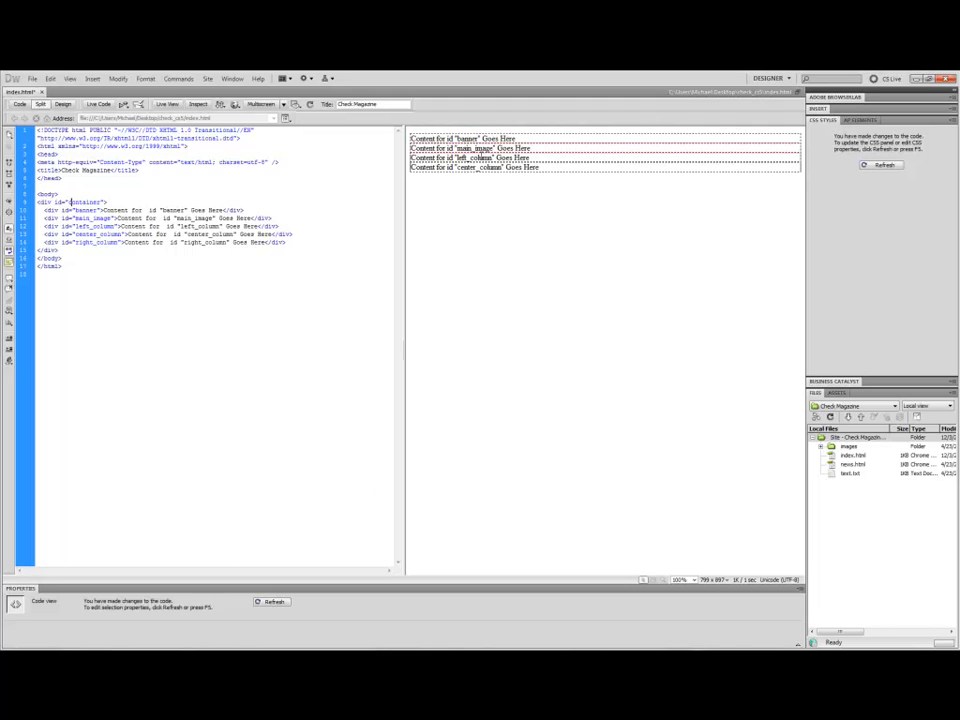
Refresh the design to reflect the code changes and switch to Design view.
left_click(459, 177)
left_click(265, 603)
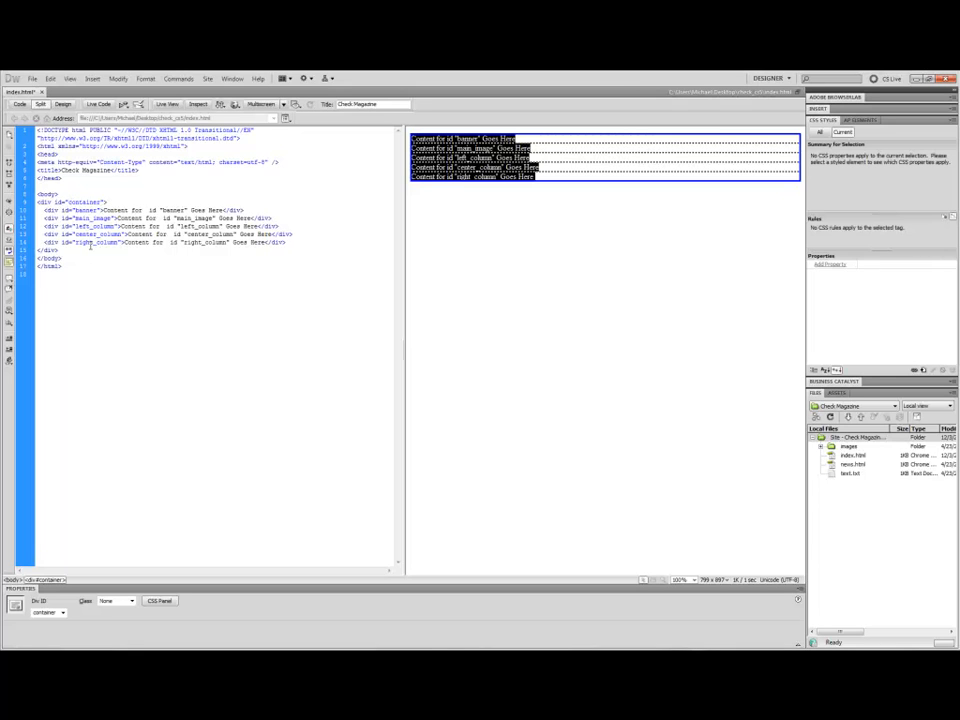
left_click(60, 104)
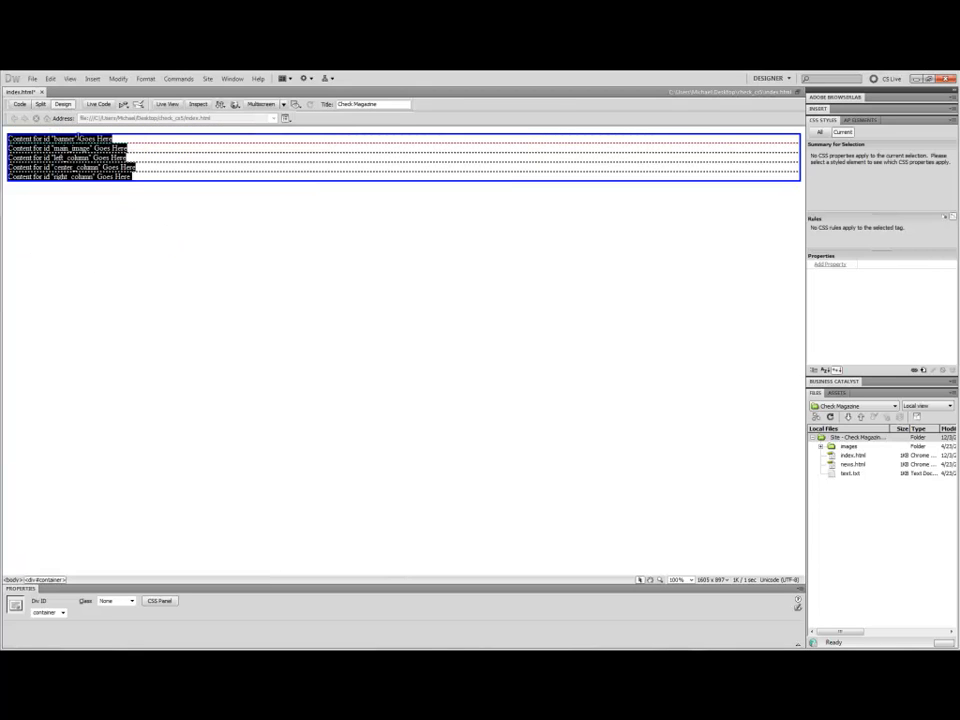
left_click(185, 290)
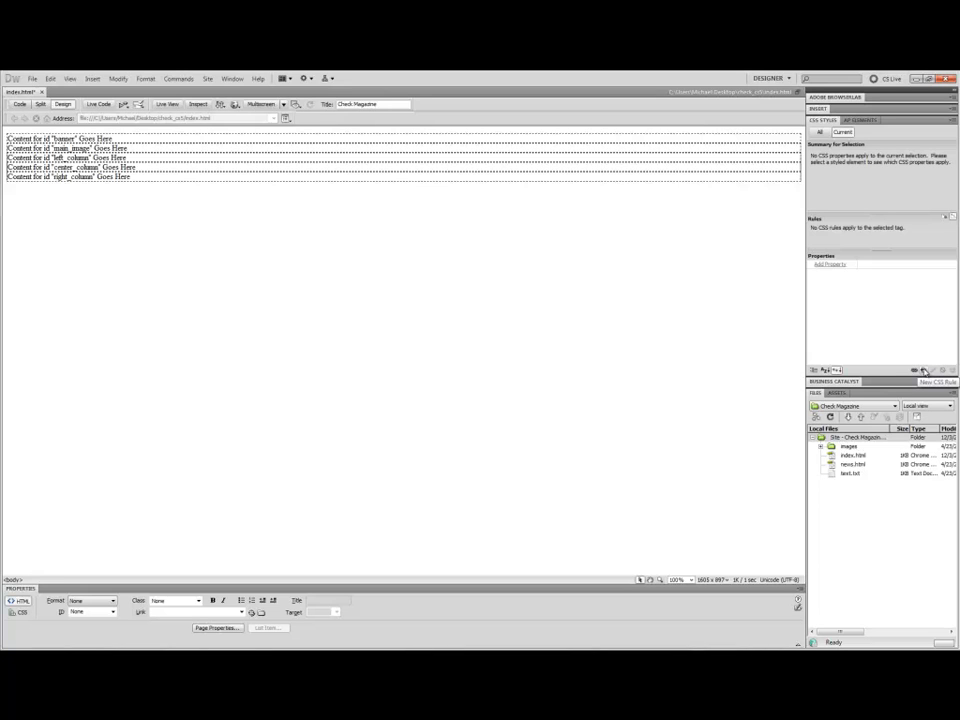
Create a new blank CSS document.
left_click(32, 78)
left_click(45, 89)
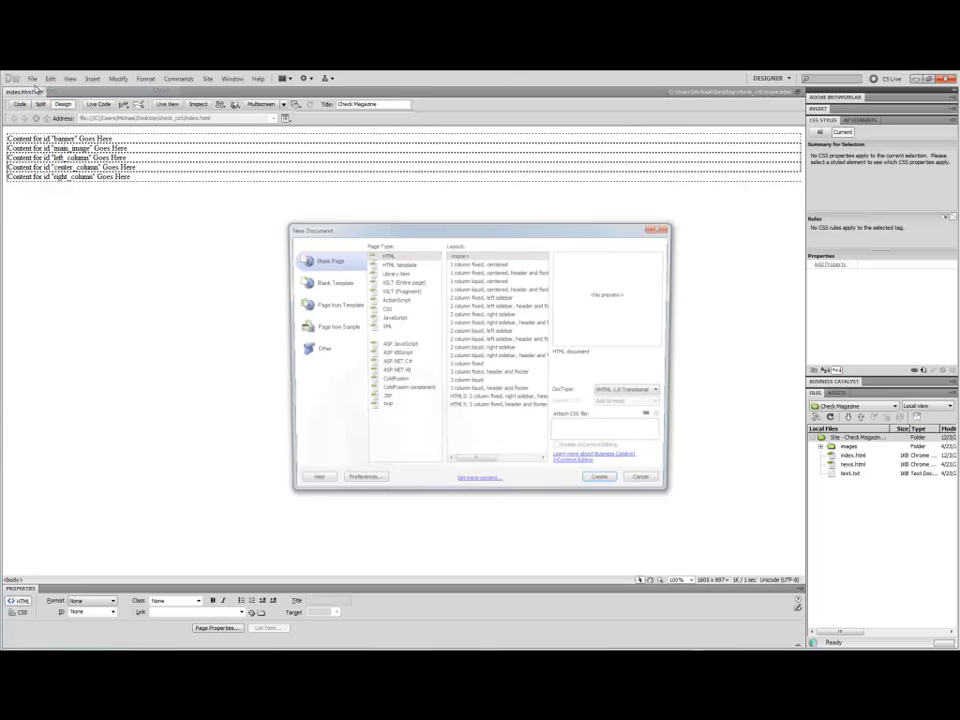
left_click(386, 308)
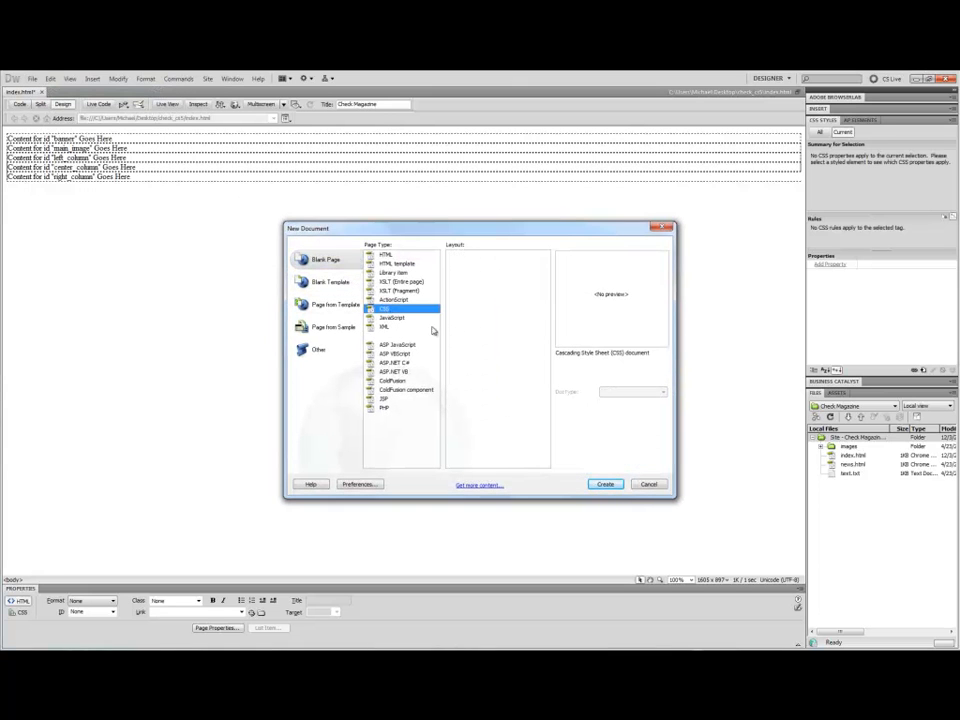
left_click(605, 485)
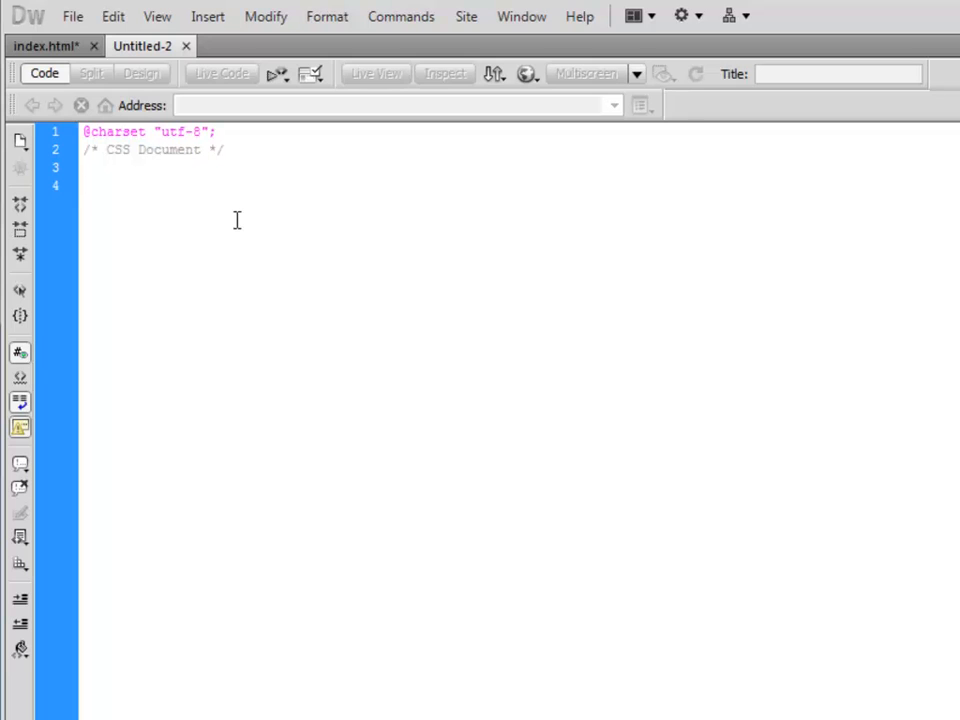
Write an empty #container rule with its opening and closing braces.
type("#container {")
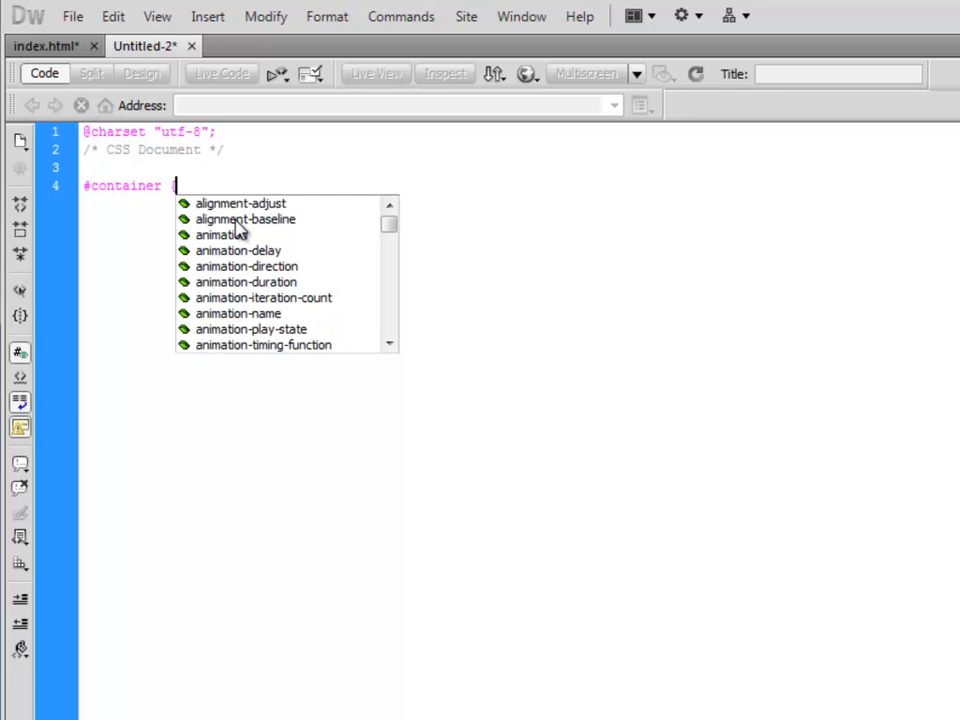
key("Return")
key("Return")
key("Return")
type("}")
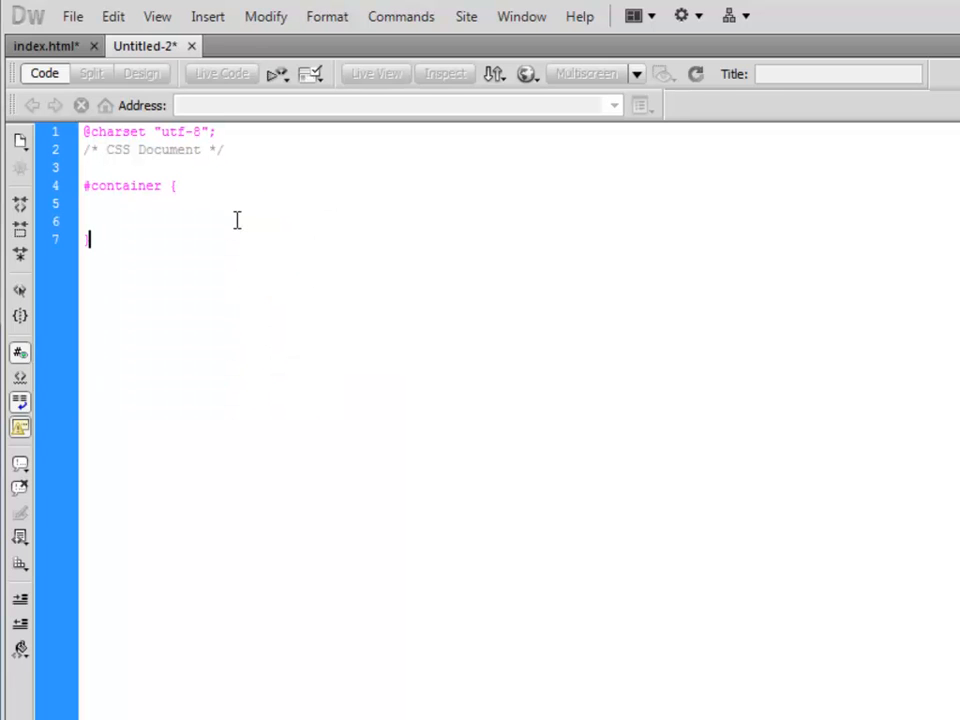
Add width: 968px; inside the #container rule.
key("Up")
key("Up")
type("width: 9")
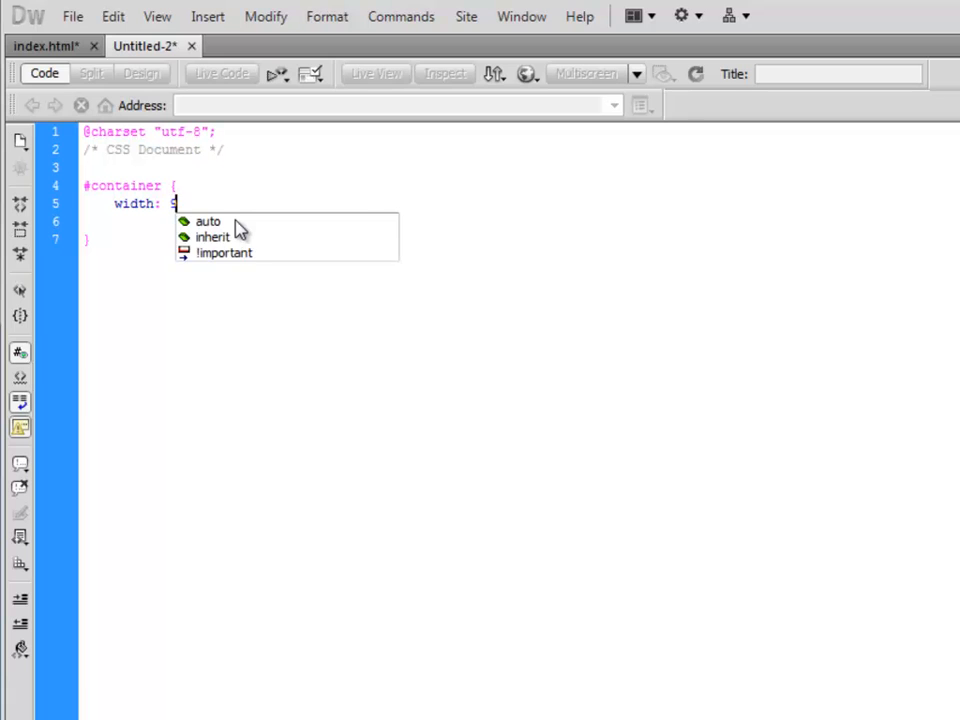
type("68px;")
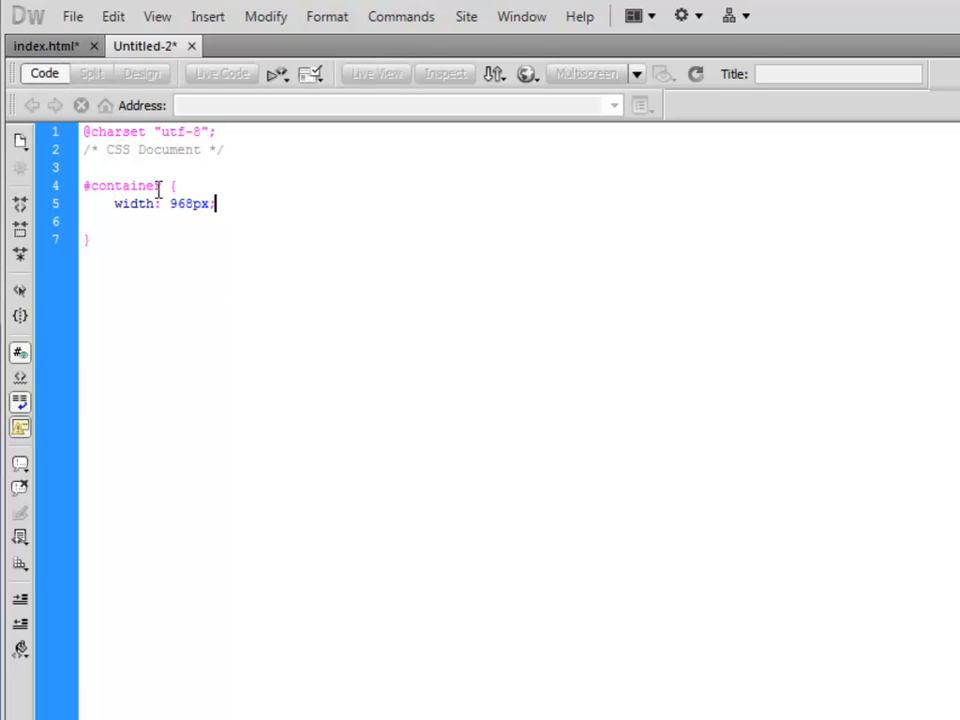
Save the CSS document as styles in the check_cs5 site folder.
right_click(150, 45)
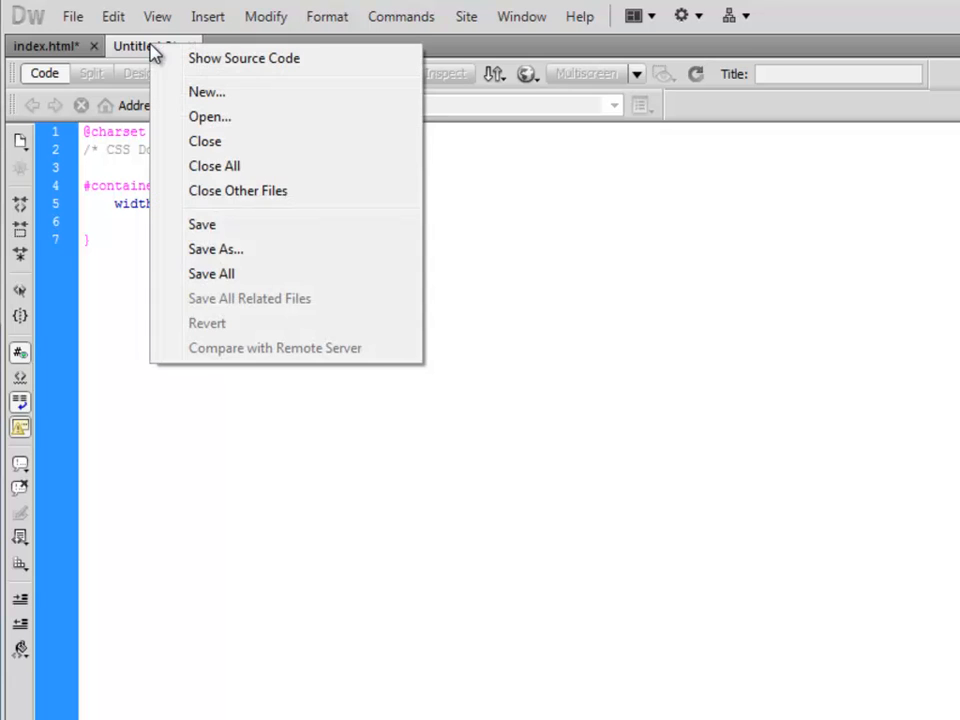
left_click(257, 249)
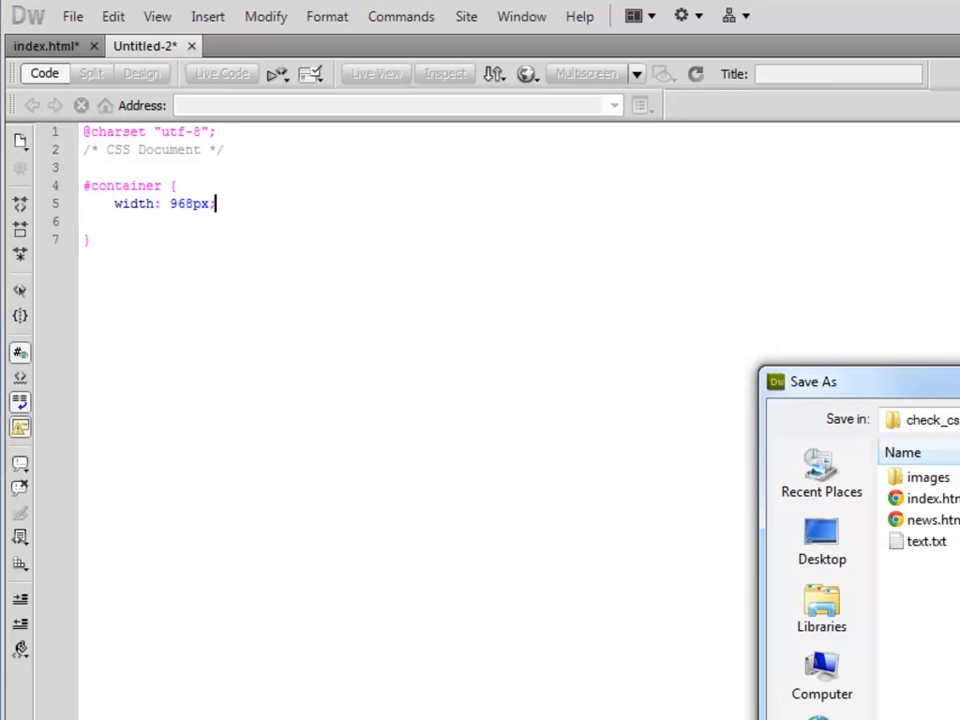
type("styles.cs")
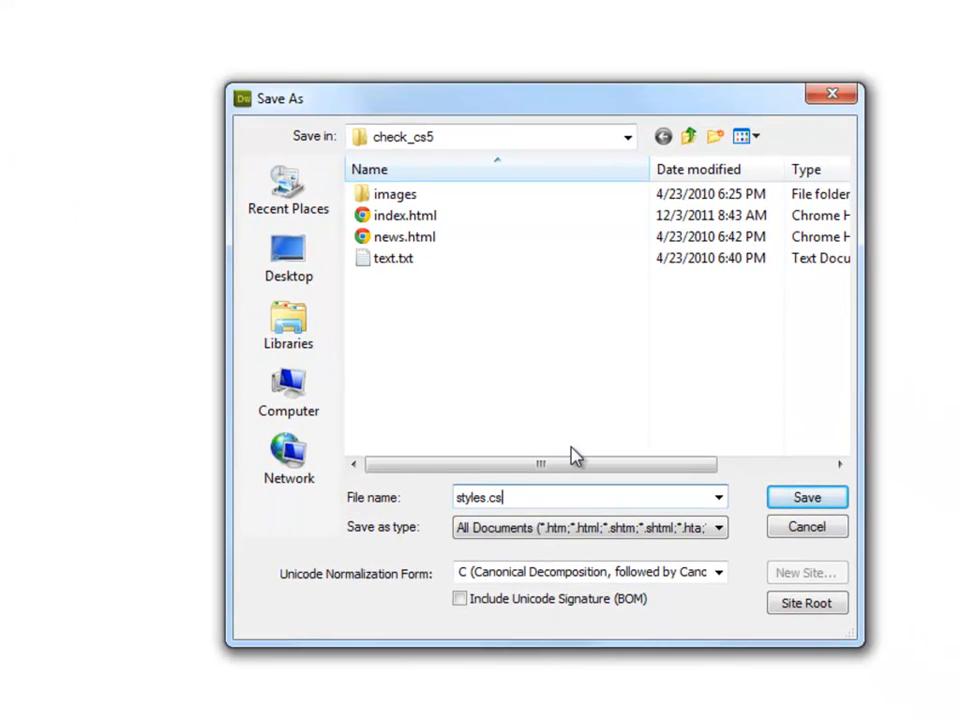
key("BackSpace")
key("BackSpace")
key("BackSpace")
key("ctrl+a")
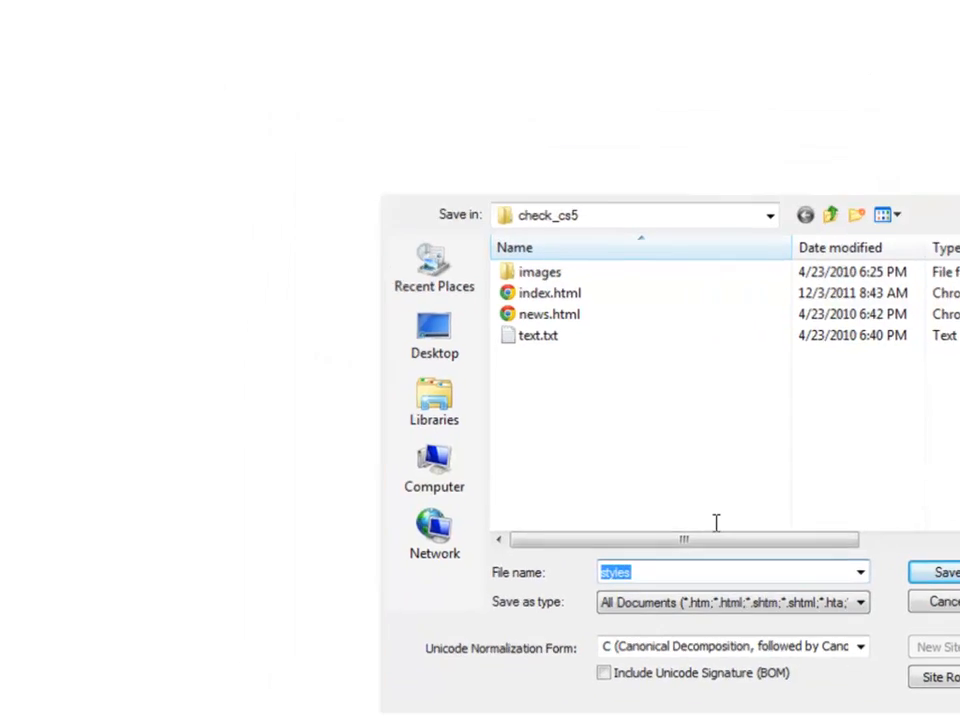
key("Return")
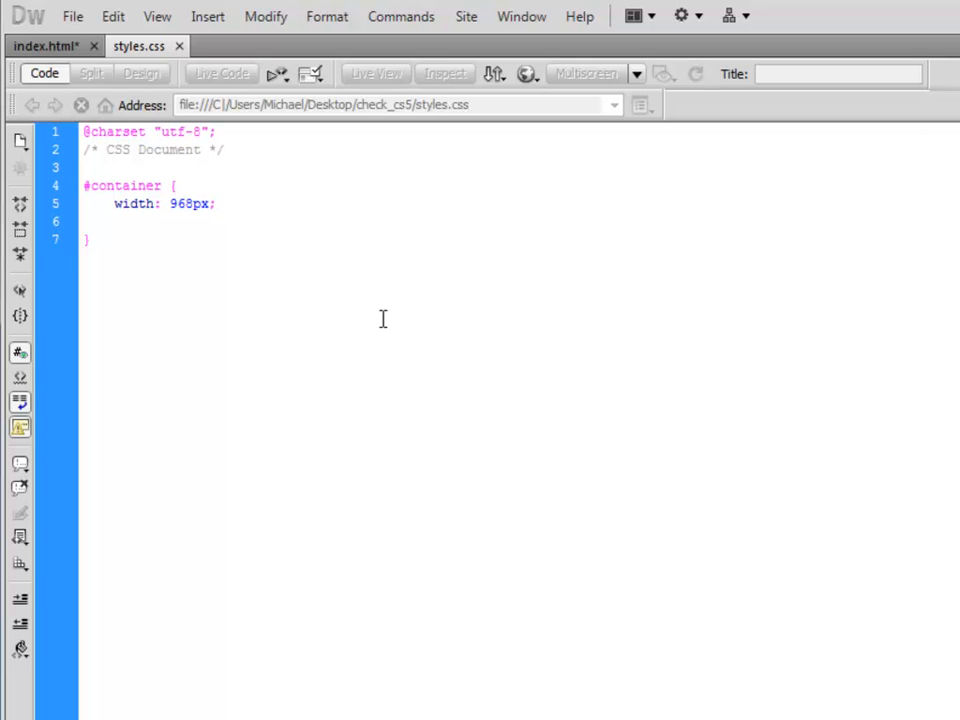
Add margin-left: 10px; and margin-right: 10px; to the #container rule.
key("Return")
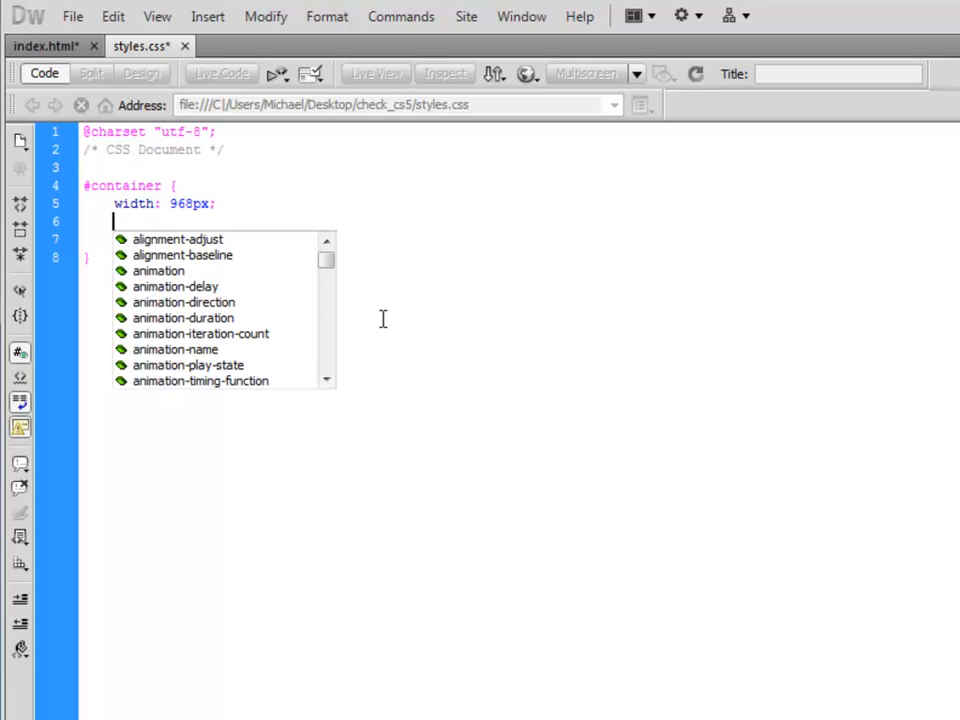
type("magin")
key("BackSpace")
key("BackSpace")
key("BackSpace")
type("rgin-lef")
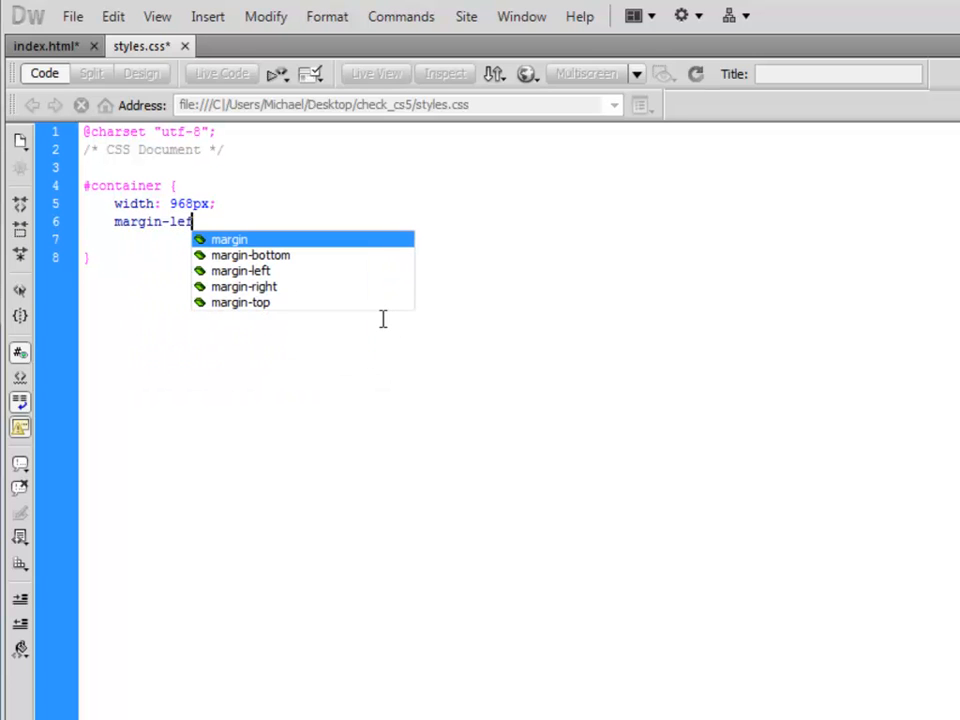
type("t:")
type("10px;")
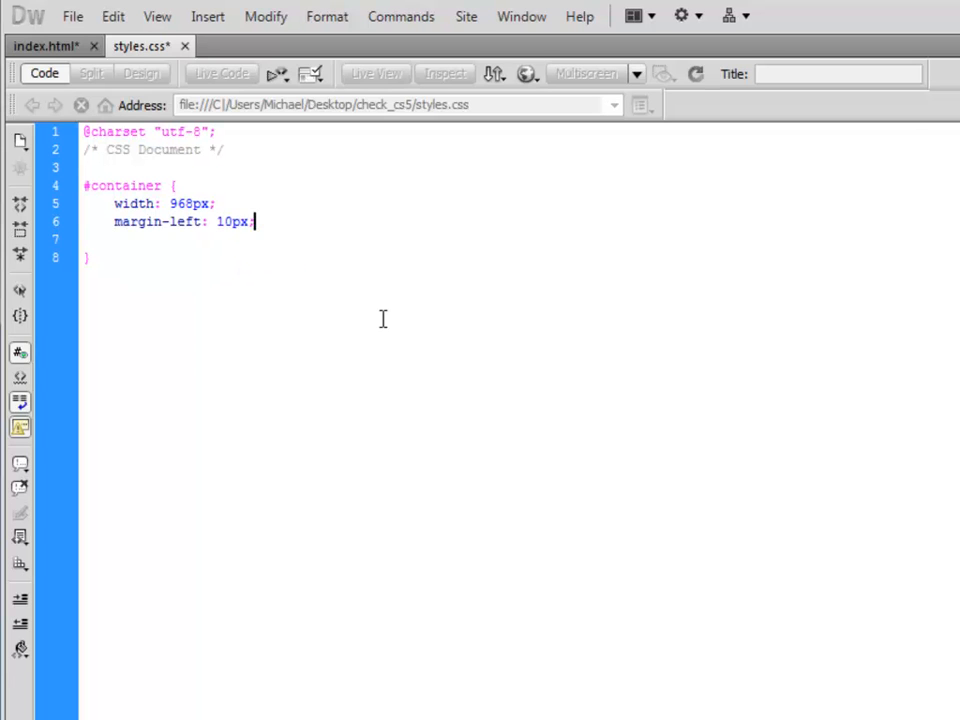
key("Return")
type("margin-right")
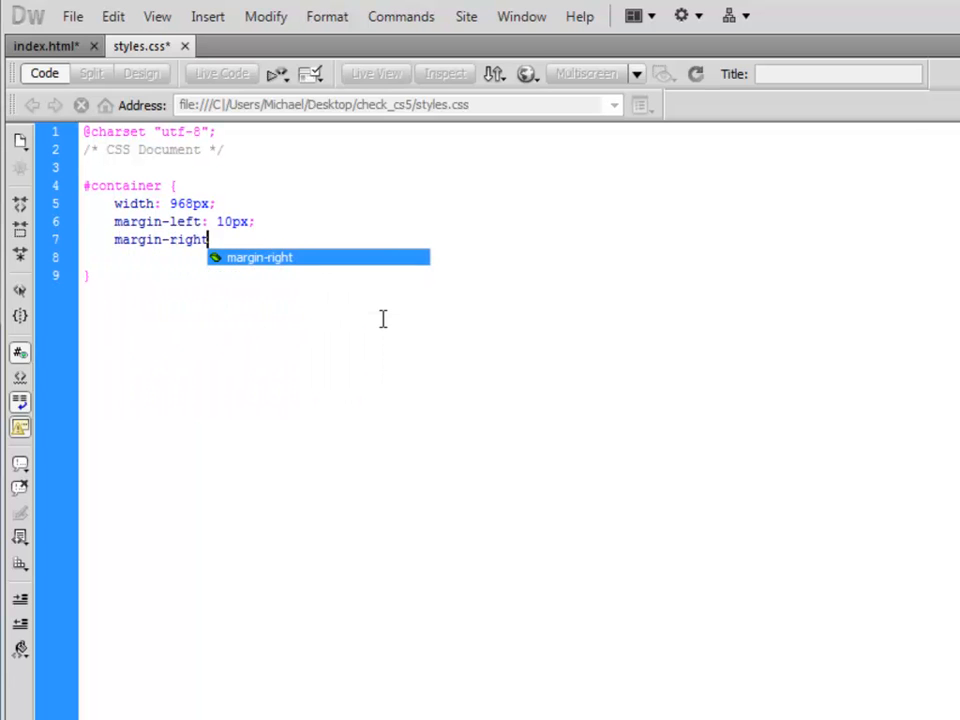
key("Return")
type("10")
key("BackSpace")
type("px;")
Add overflow: hidden; to the #container rule.
key("Return")
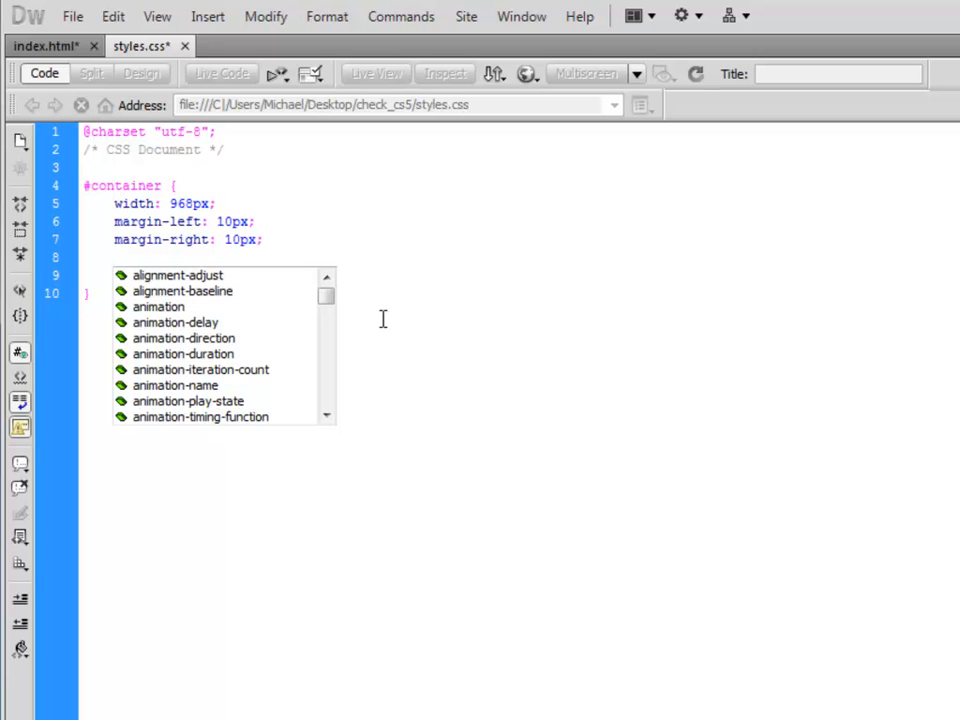
type("v")
key("BackSpace")
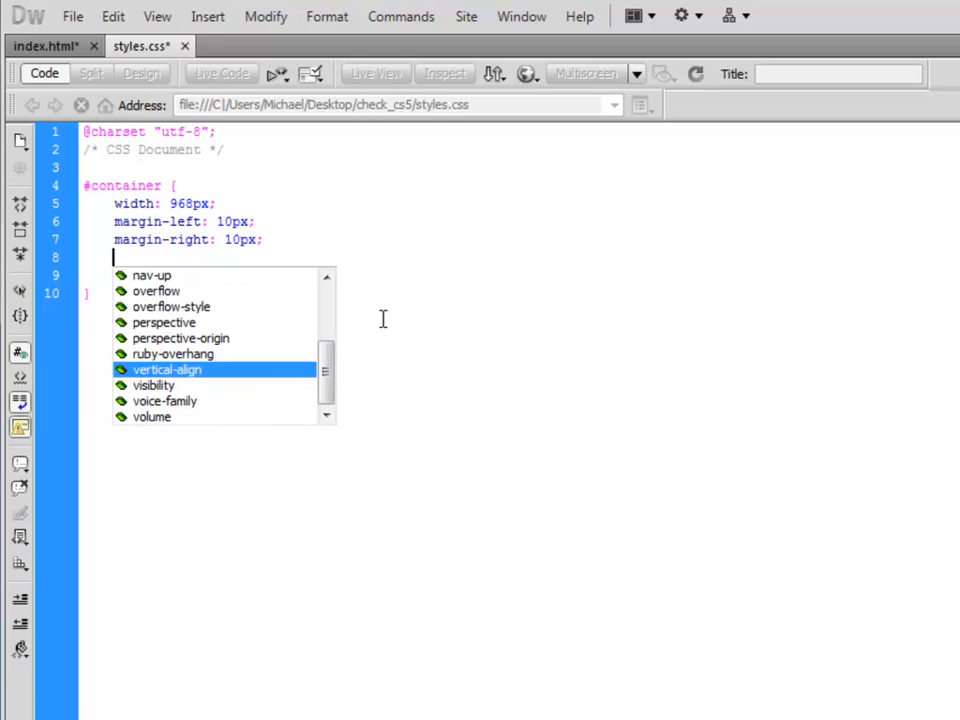
type("overfl")
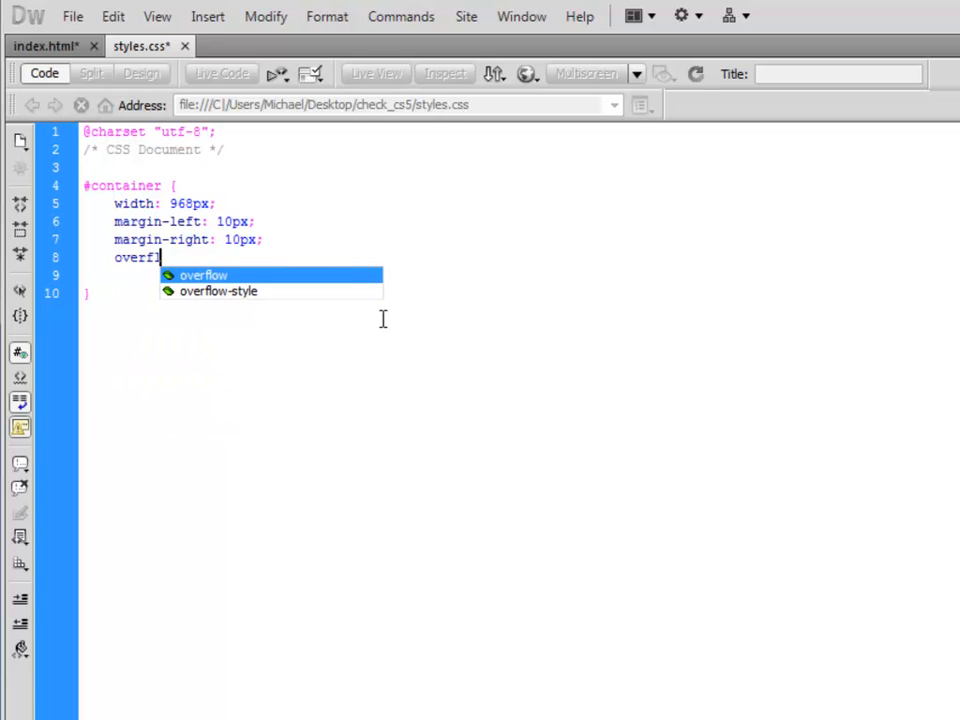
type("ow: ")
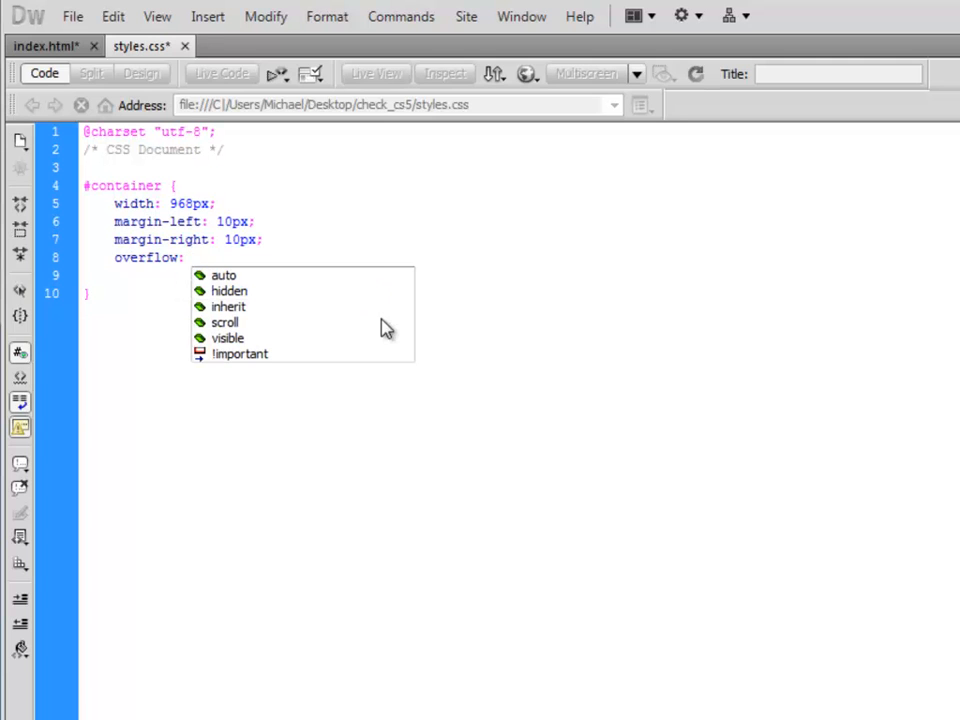
type("hidden;")
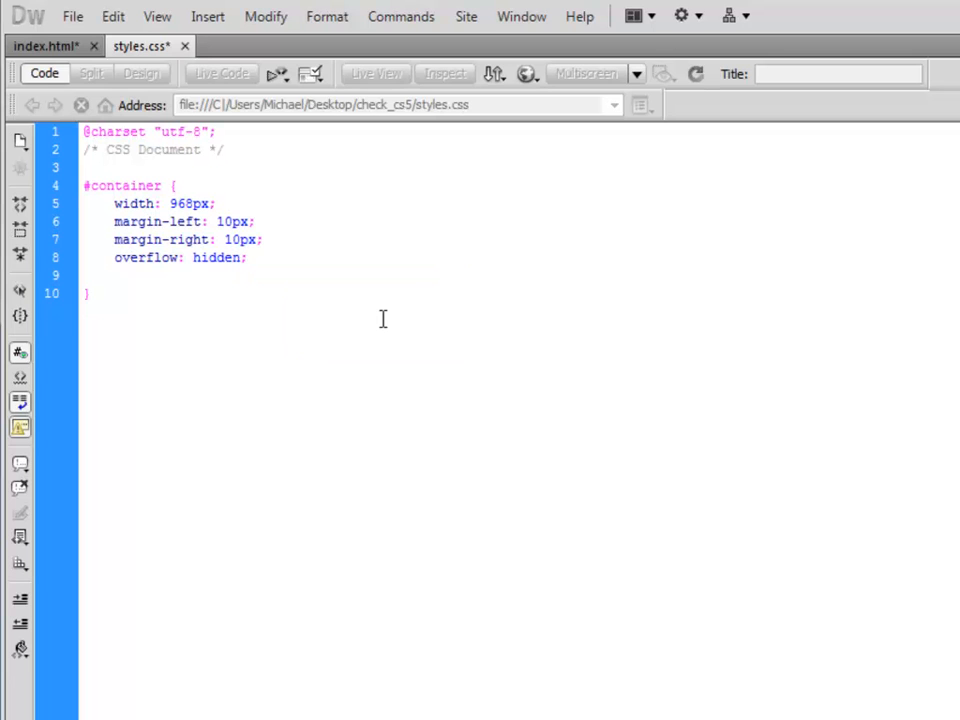
Add margin: 0 auto; to the #container rule.
key("Return")
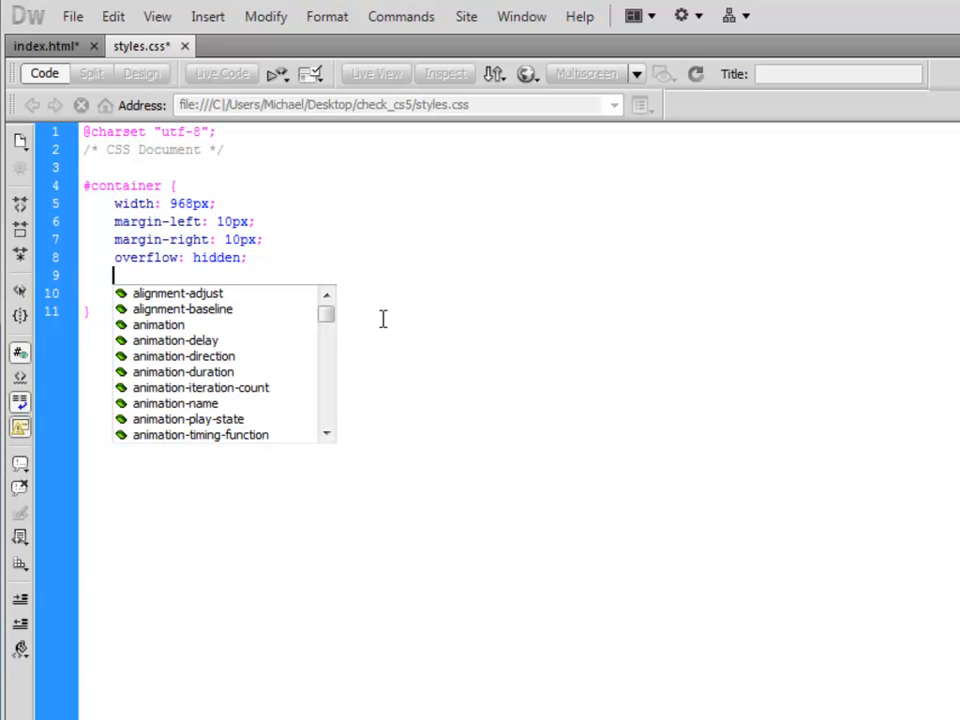
type("magin")
key("BackSpace")
key("BackSpace")
key("BackSpace")
type("rg")
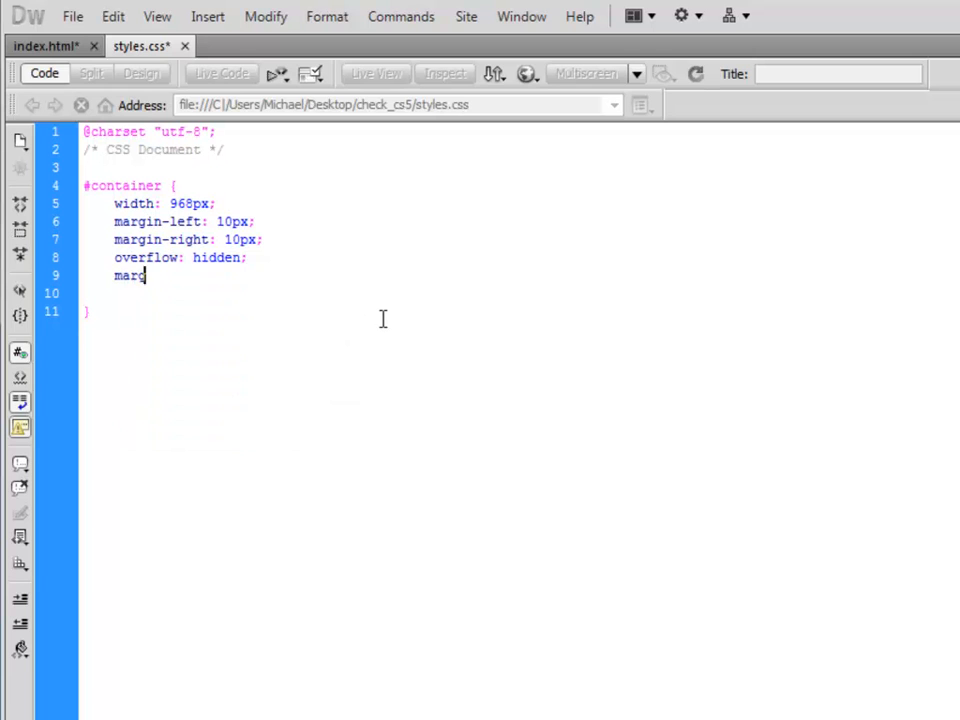
type("i")
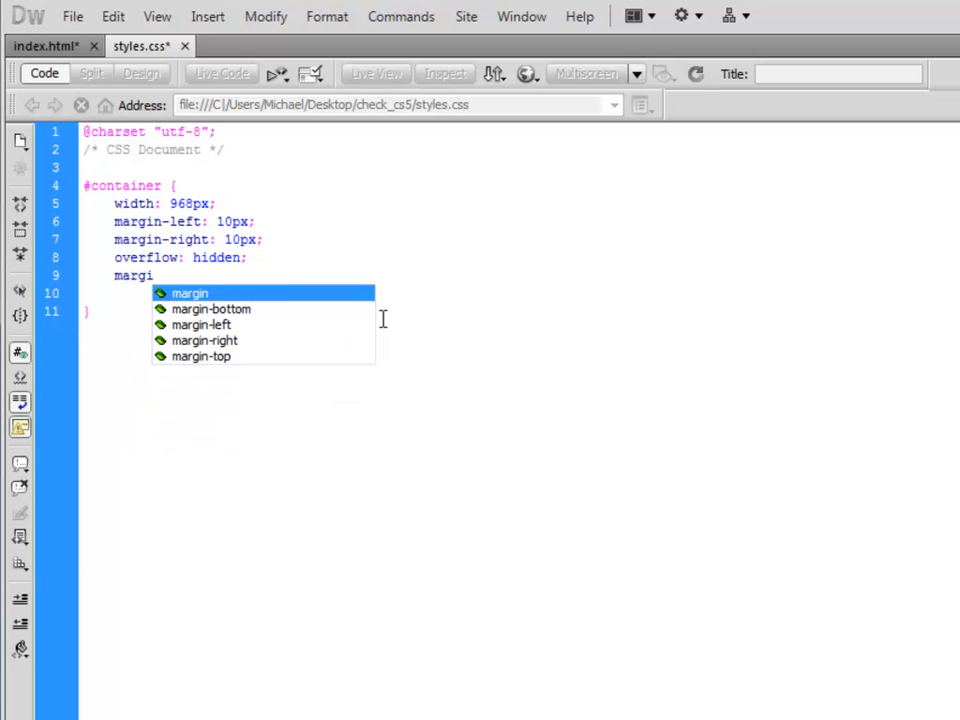
type("n : 0 auto;")
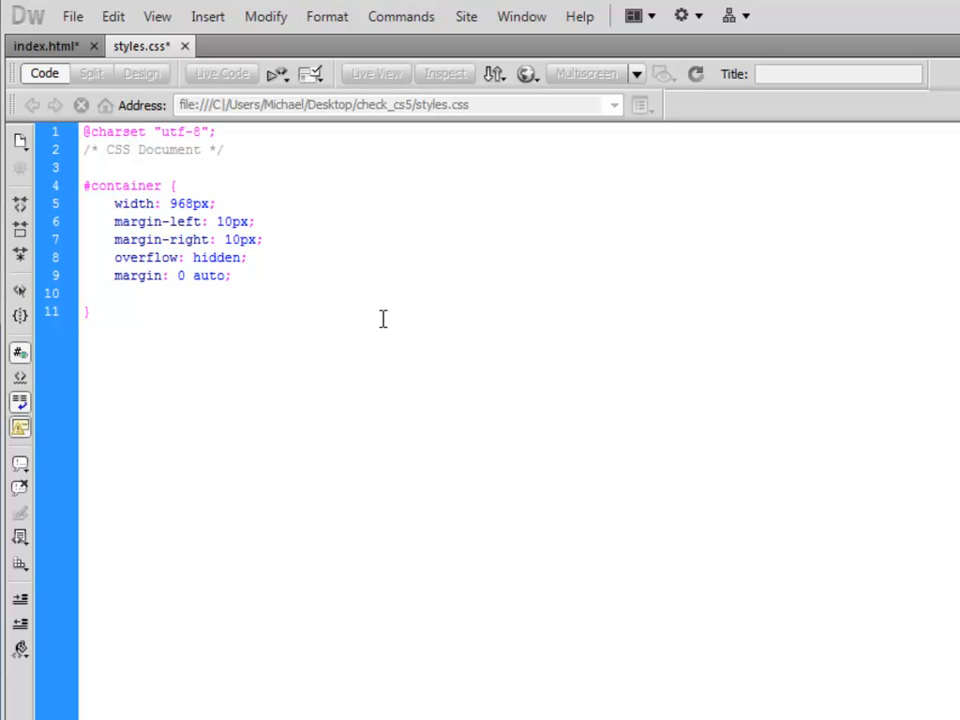
Add background: #FFF; as the last declaration of the #container rule.
key("Return")
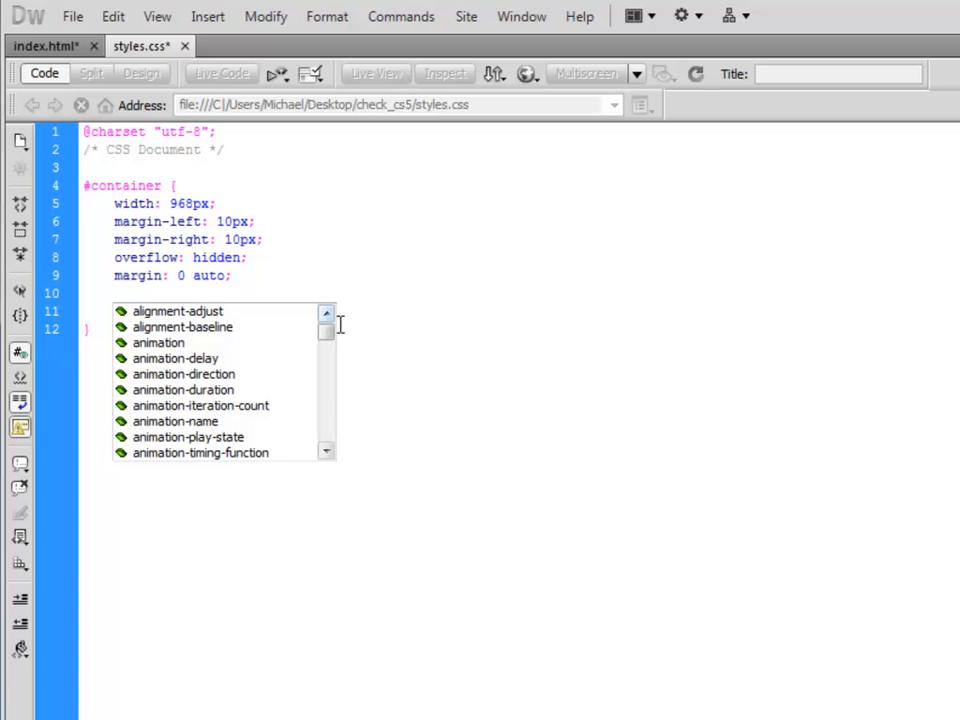
mouse_move(332, 336)
left_mouse_down()
mouse_move(351, 388)
mouse_move(338, 451)
mouse_move(333, 354)
left_mouse_up()
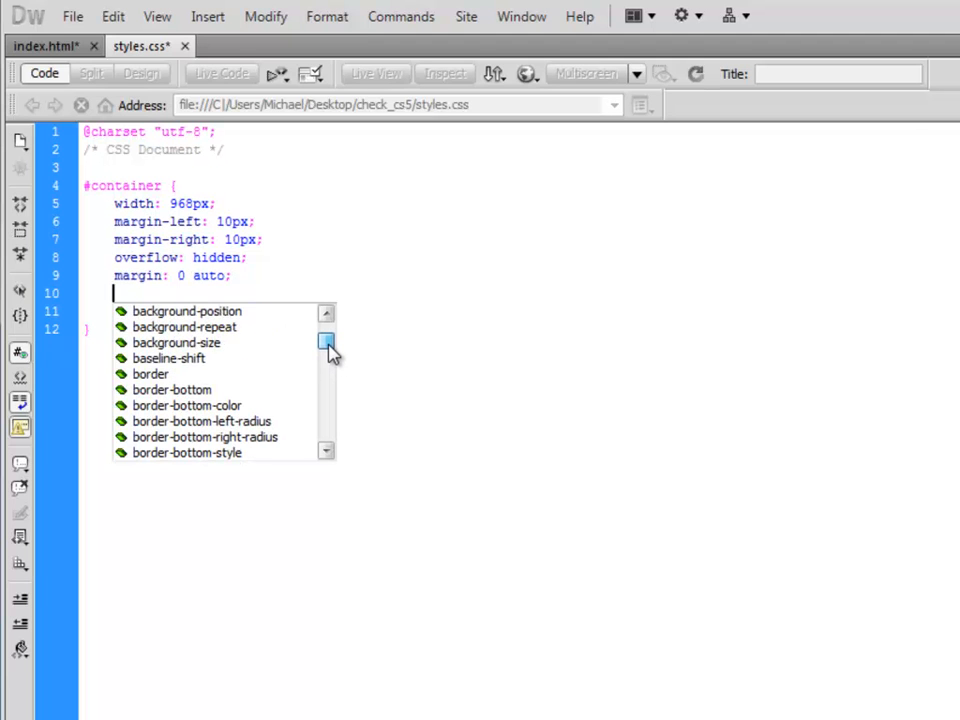
left_click_drag(330, 345, 329, 340)
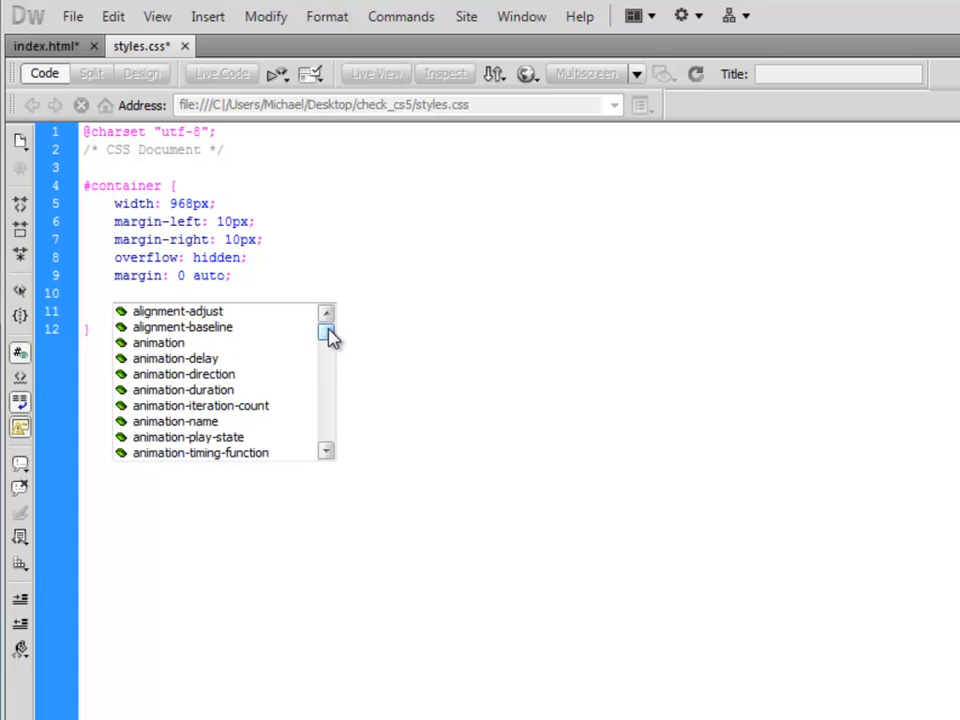
left_click(309, 255)
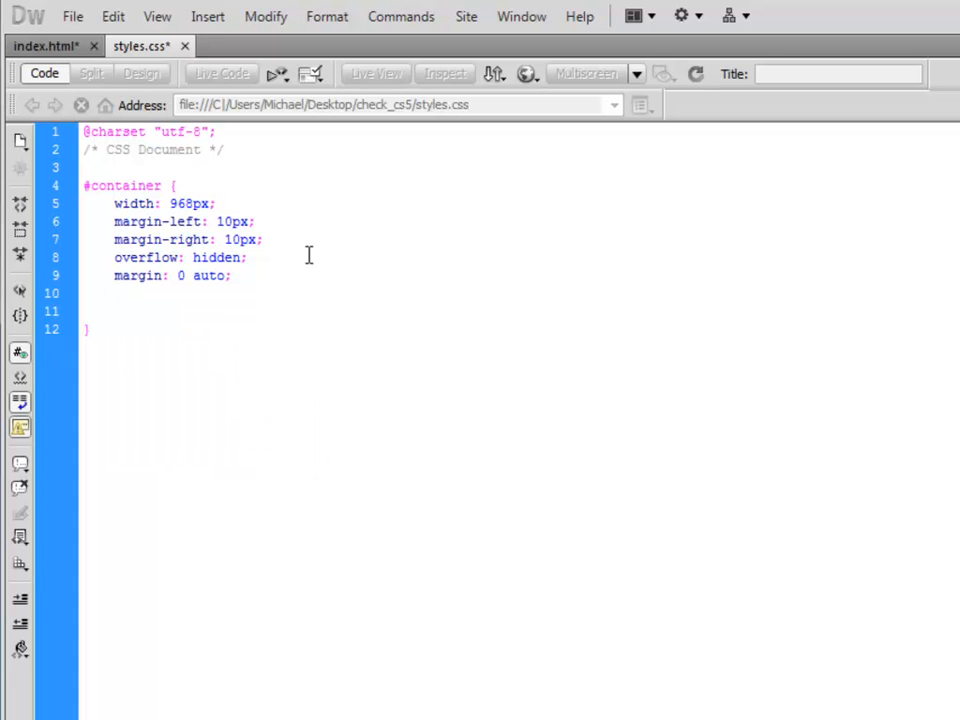
left_click(129, 302)
key("BackSpace")
key("BackSpace")
key("Return")
type("background: ")
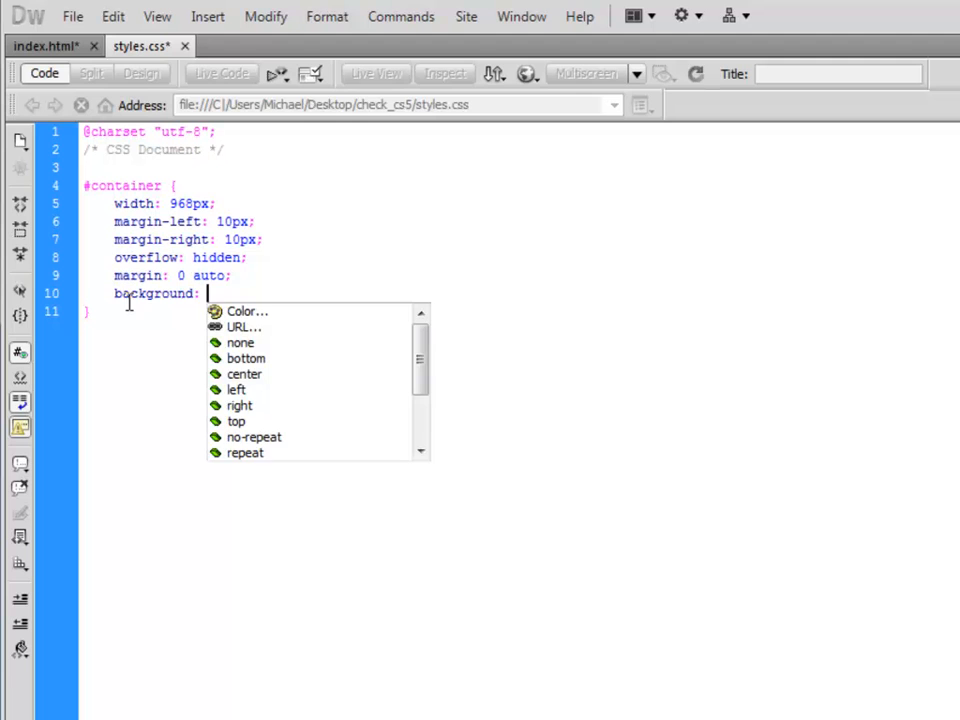
type("#FFF;")
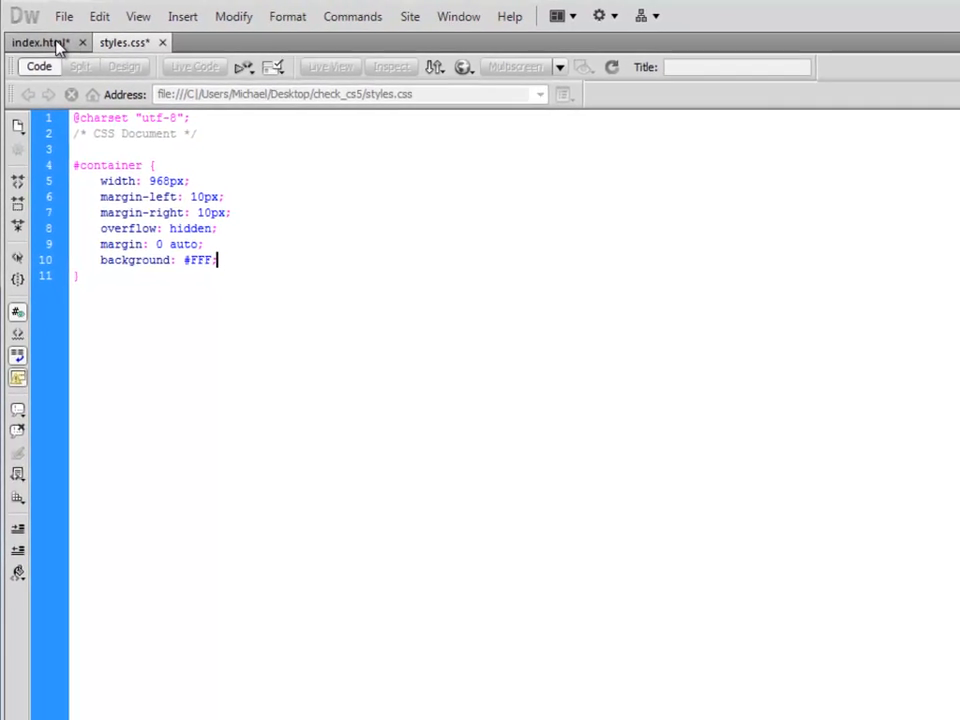
Save the changes to styles.css.
right_click(114, 44)
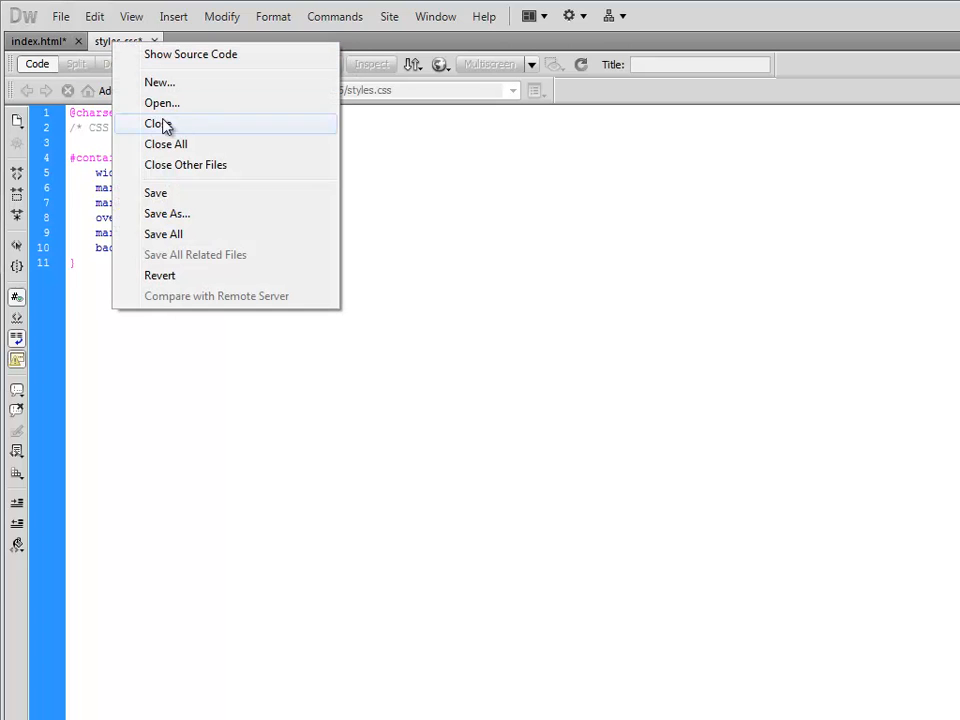
left_click(200, 193)
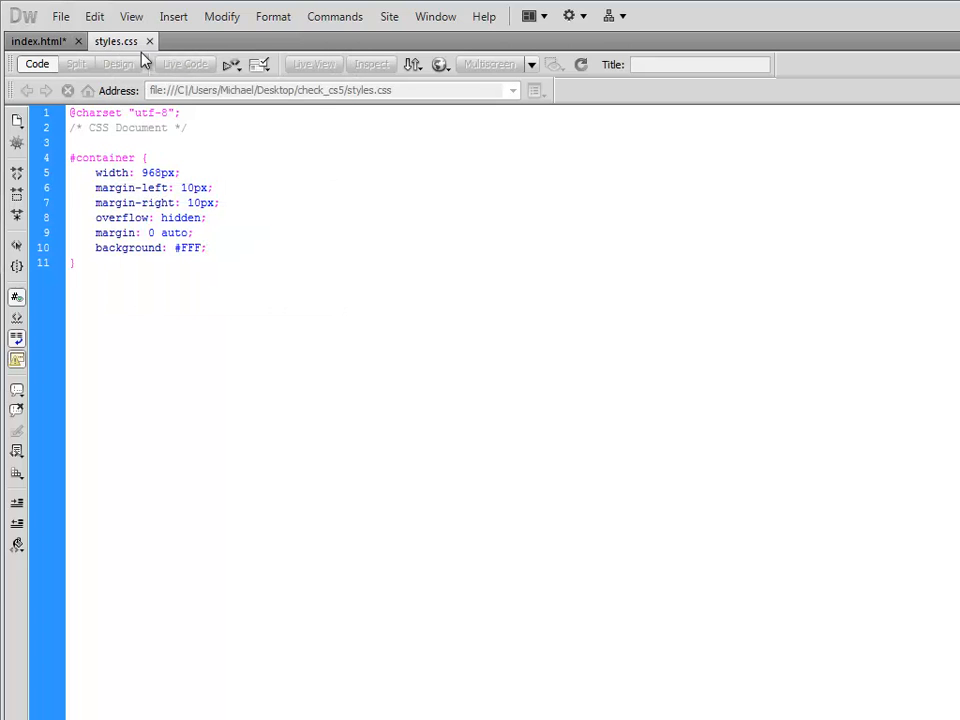
Attach styles.css to index.html as a linked external style sheet.
left_click(60, 43)
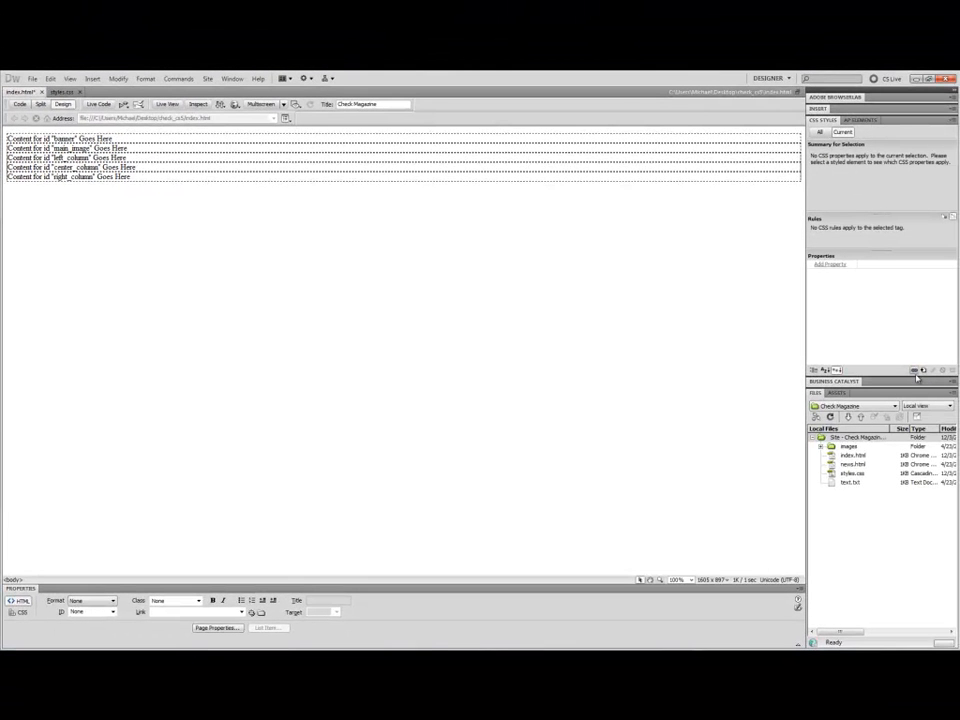
left_click(915, 371)
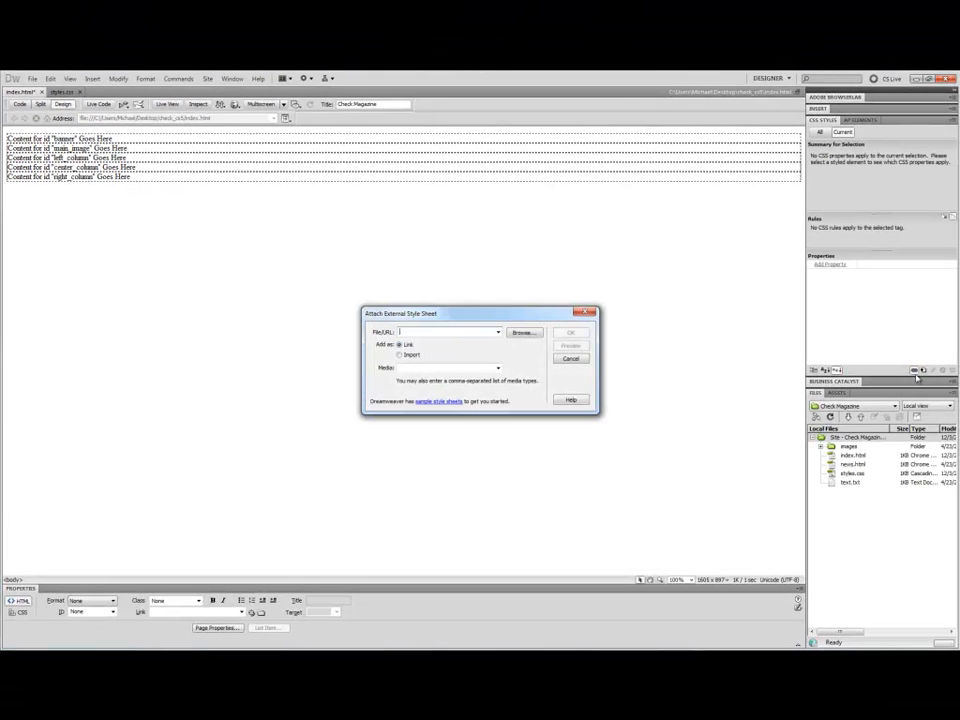
left_click(522, 333)
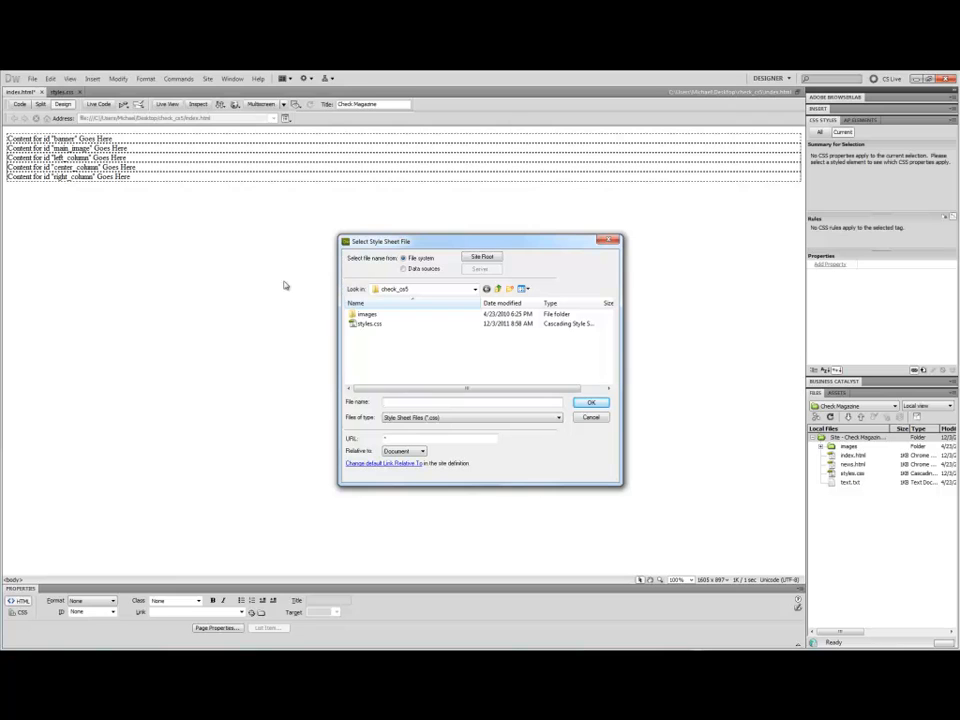
double_click(359, 325)
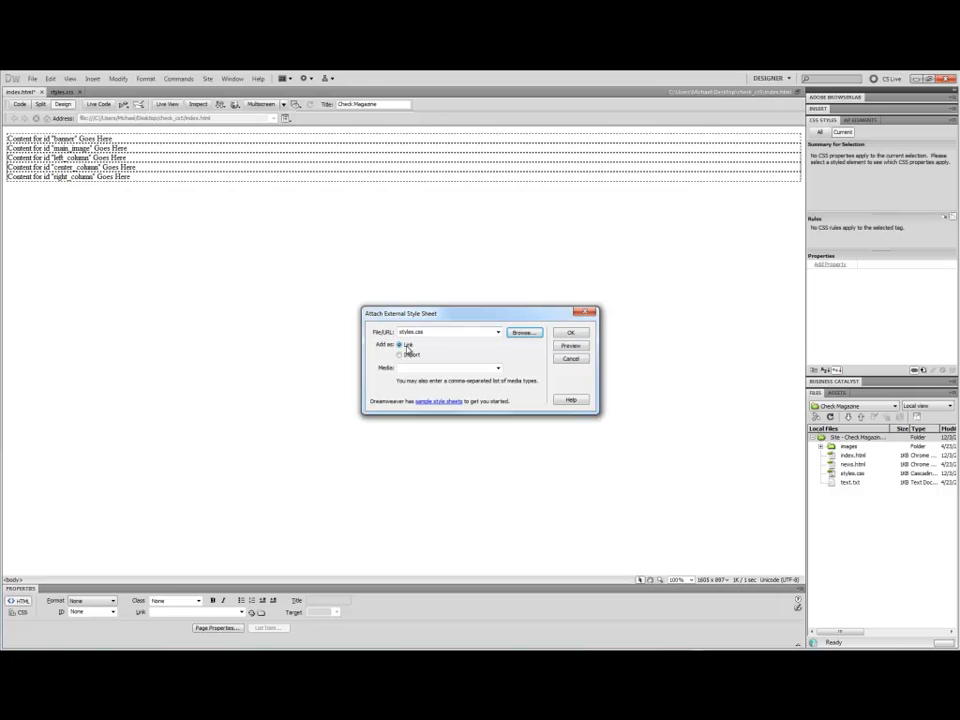
left_click(567, 334)
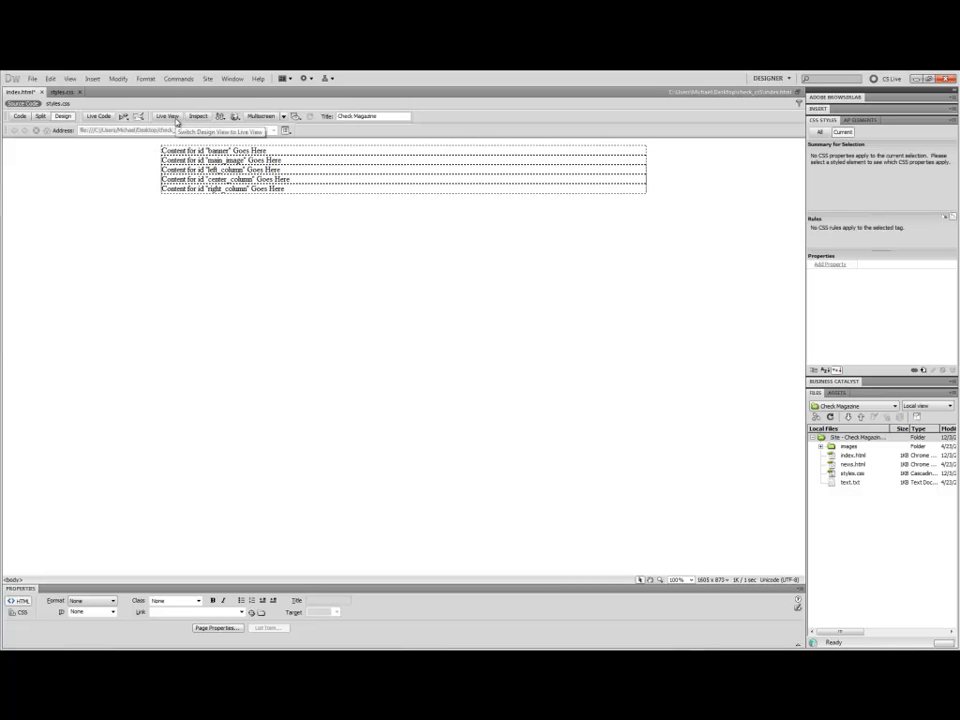
Toggle Live View and select each div container on the page to inspect which CSS rules apply.
left_click(172, 117)
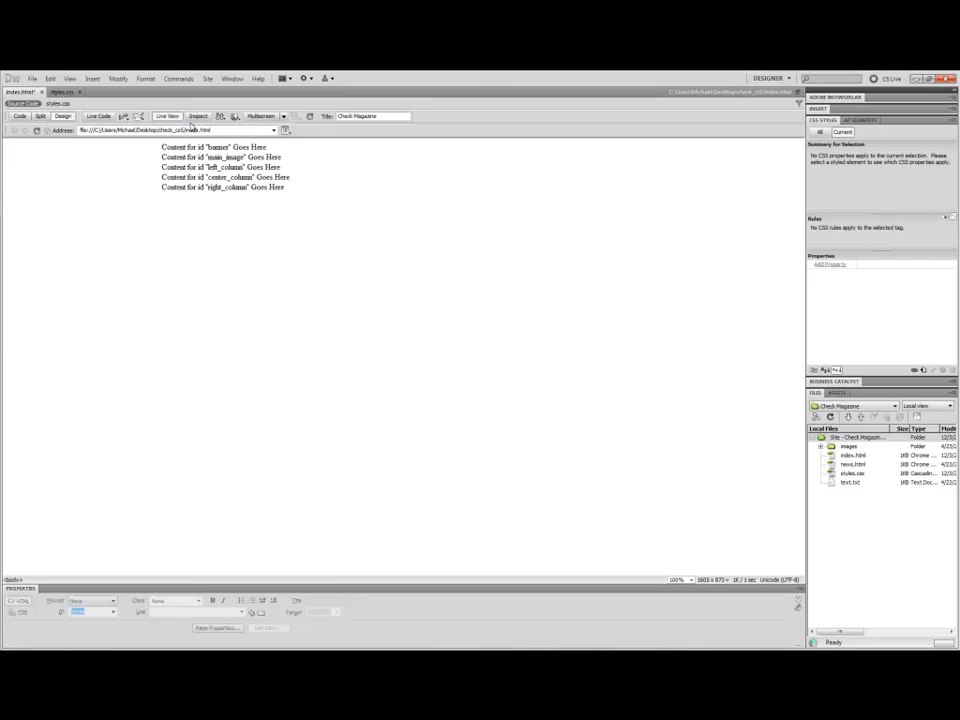
left_click(170, 118)
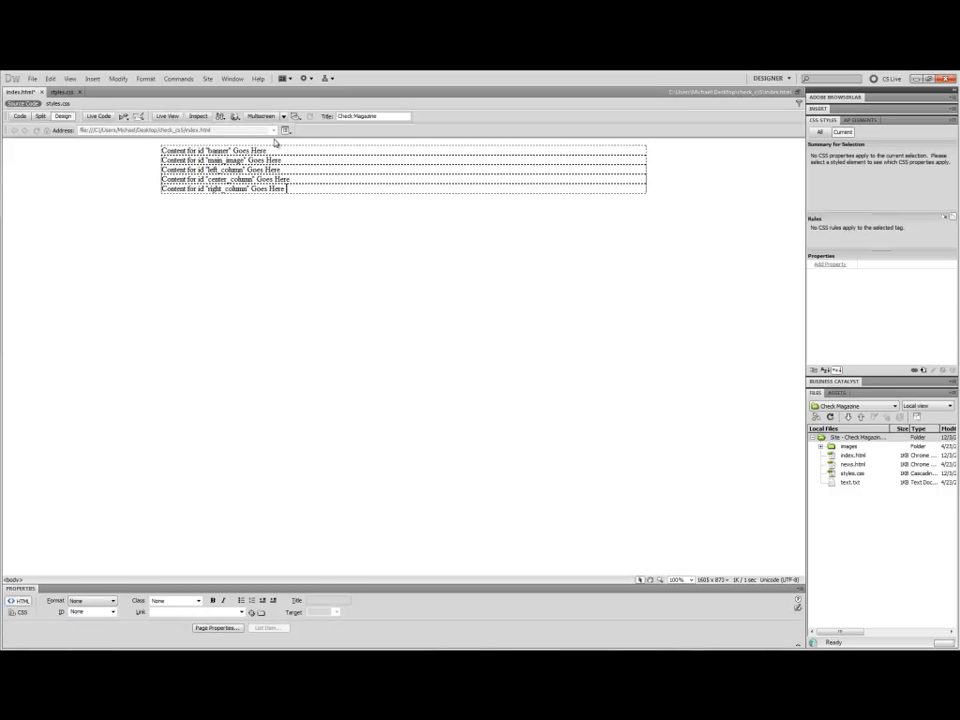
left_click(220, 150)
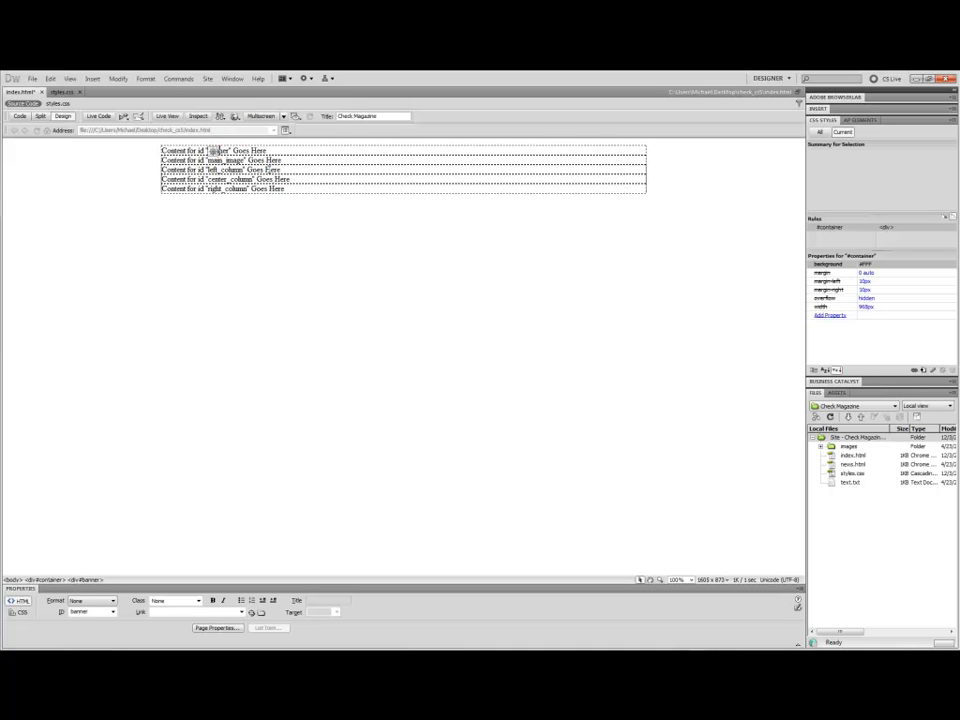
left_click(255, 160)
left_click(267, 180)
left_click(268, 188)
left_click(271, 147)
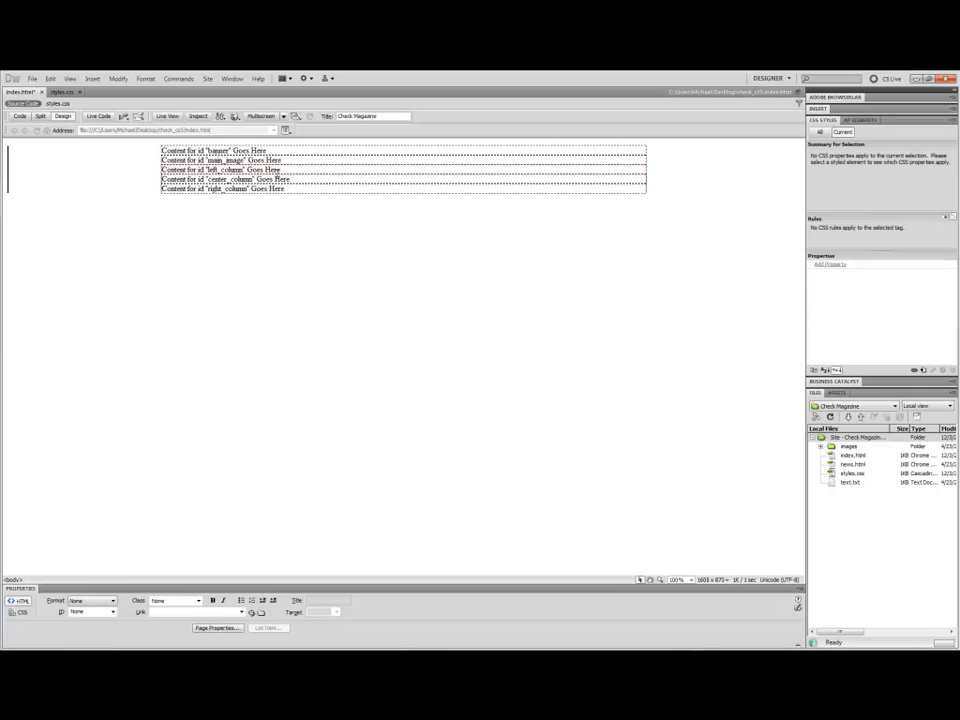
left_click(291, 194)
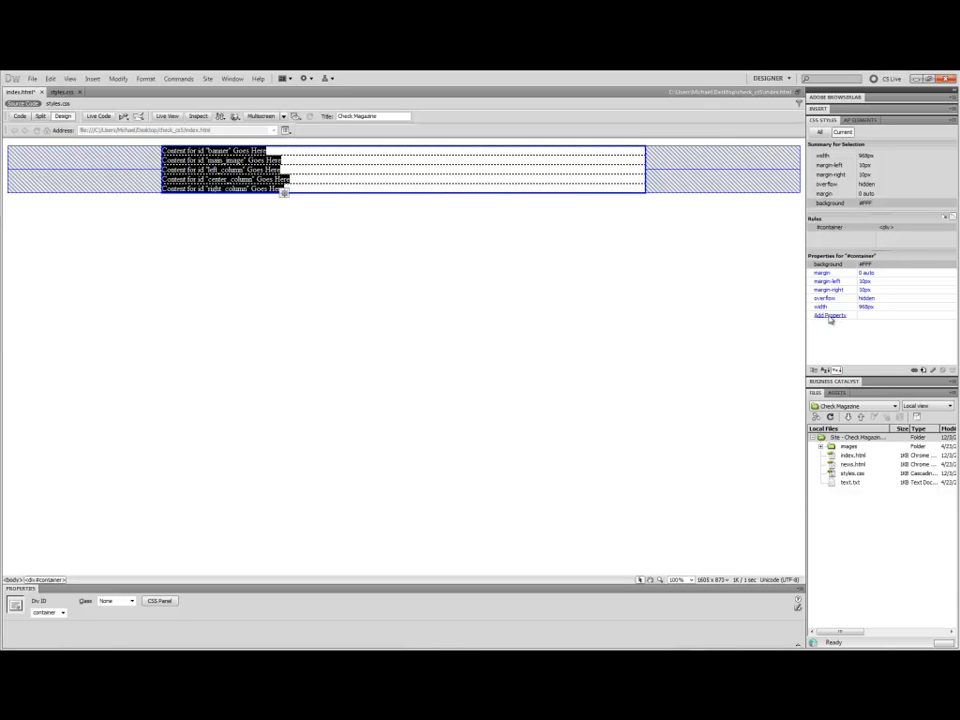
Examine the #container rule's properties and browse each category of its CSS rule definition dialog without changing anything.
left_click(868, 264)
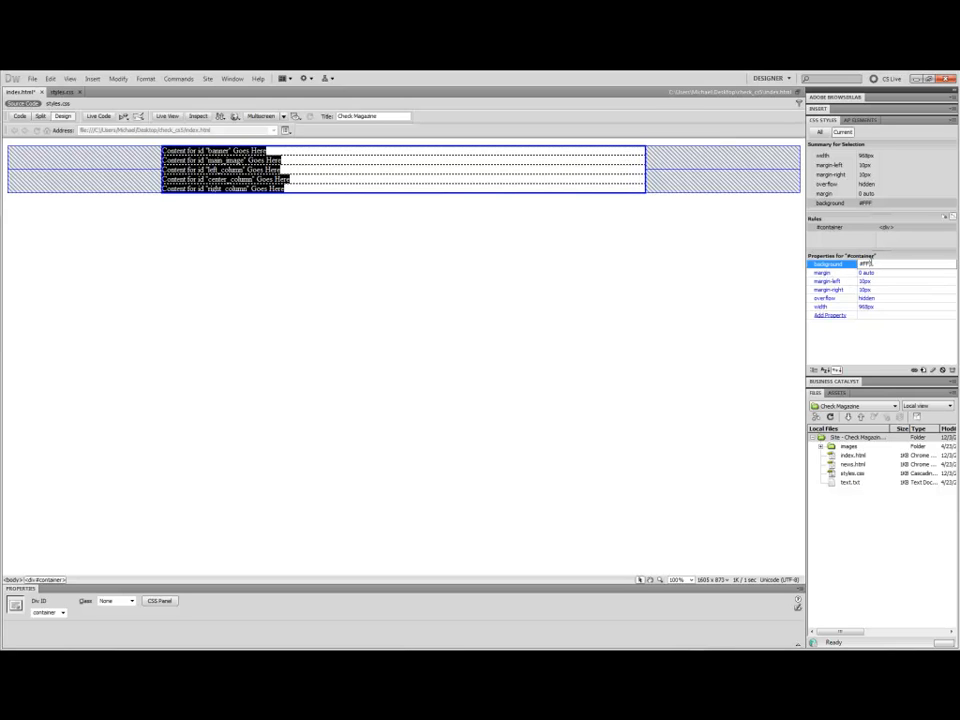
left_click(838, 316)
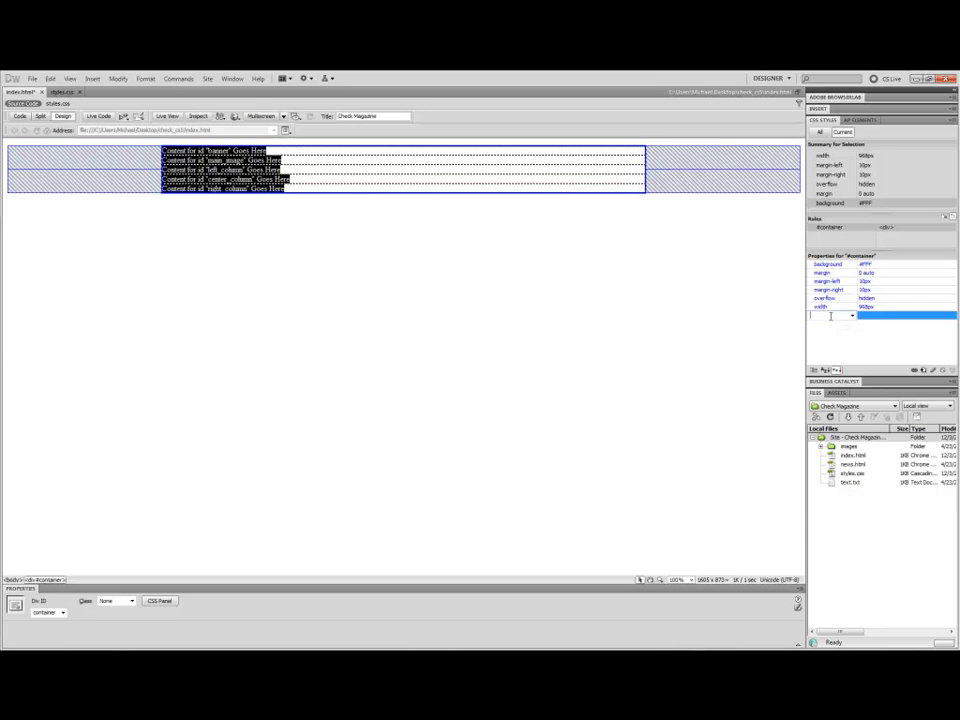
left_click(852, 316)
left_click(935, 337)
left_click(826, 228)
double_click(826, 228)
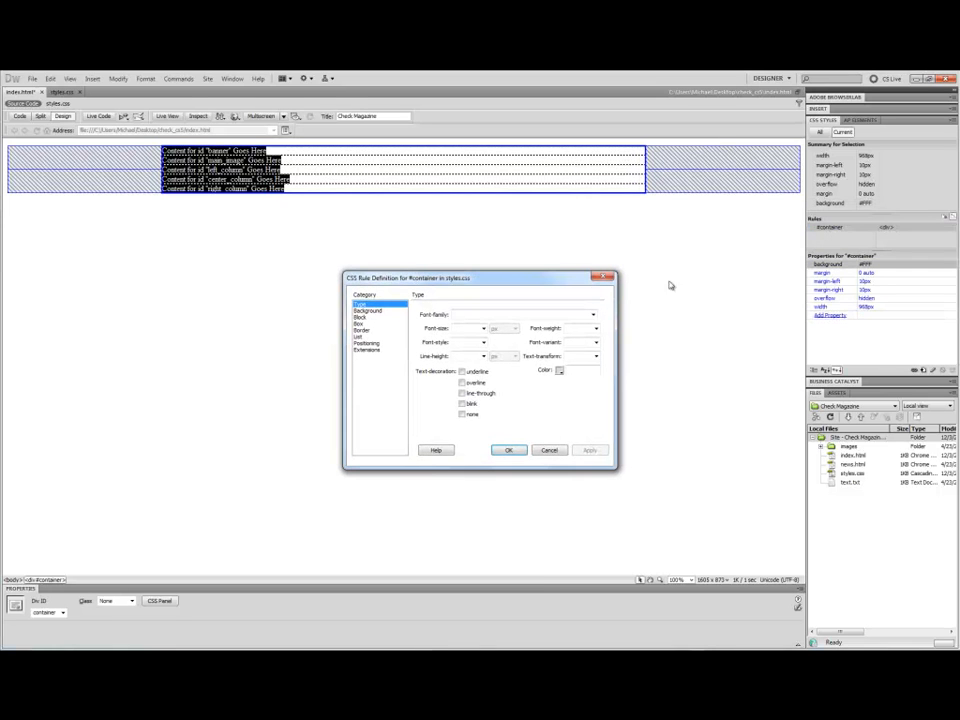
left_click(364, 310)
left_click(378, 317)
left_click(367, 310)
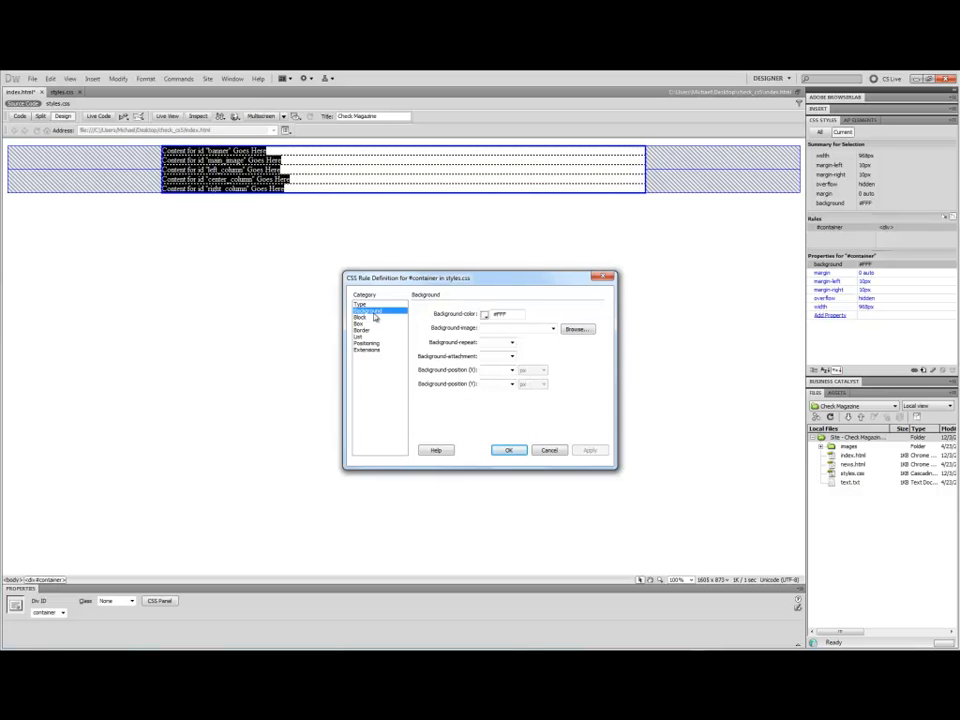
left_click(486, 316)
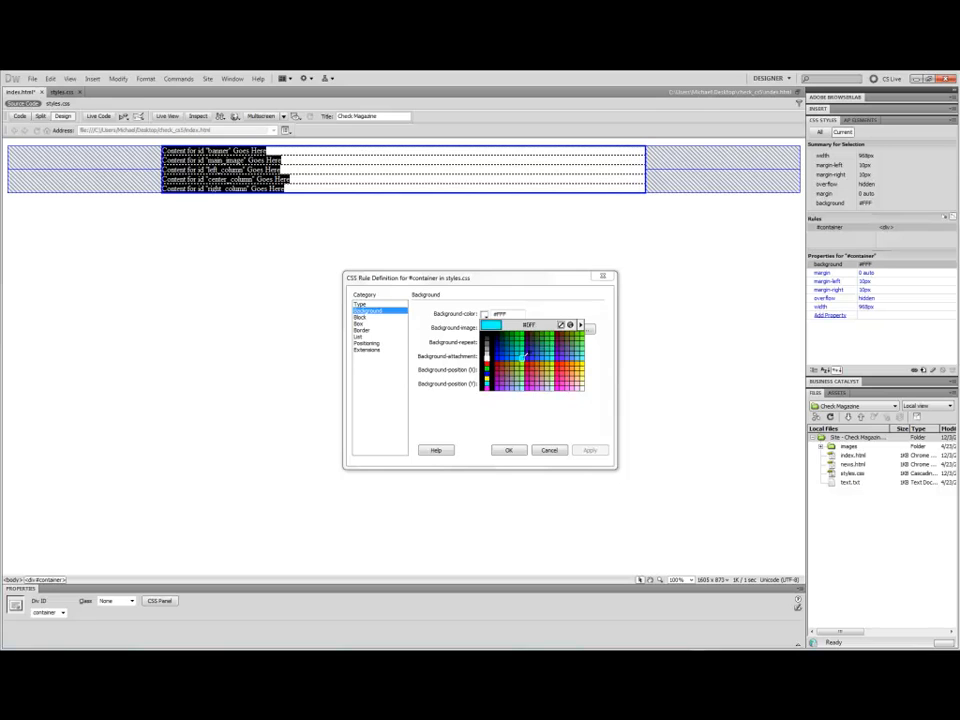
left_click(369, 321)
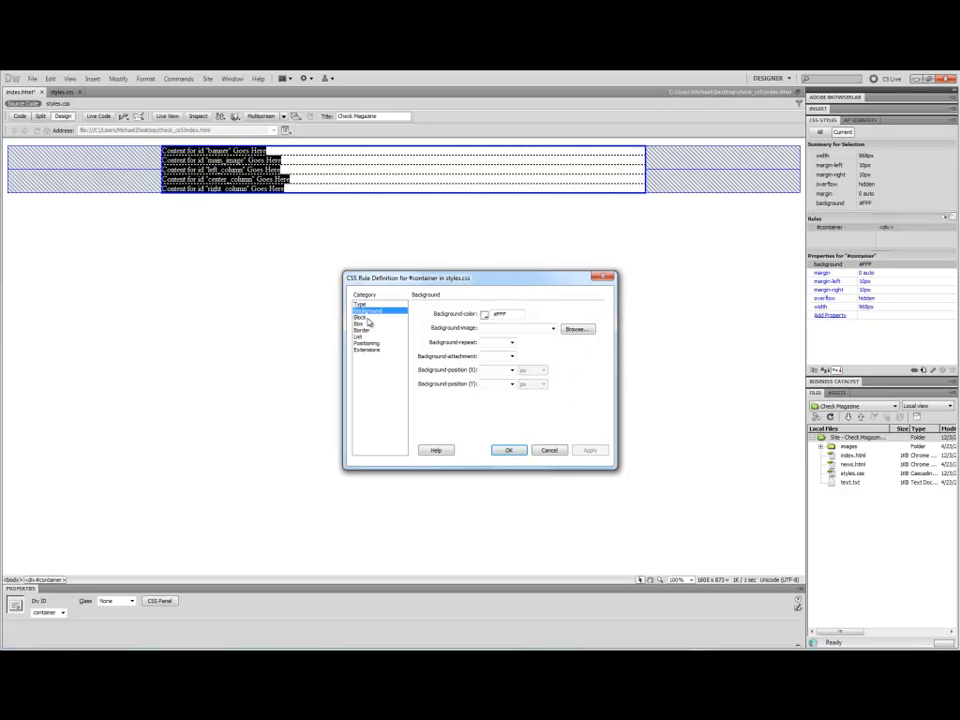
left_click(368, 319)
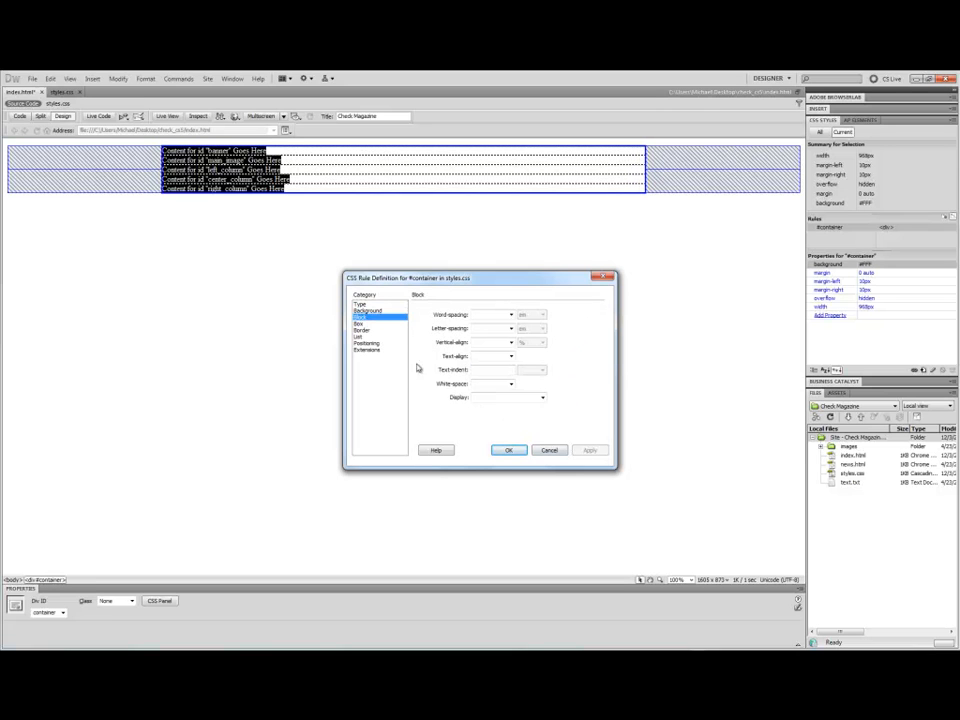
left_click(362, 311)
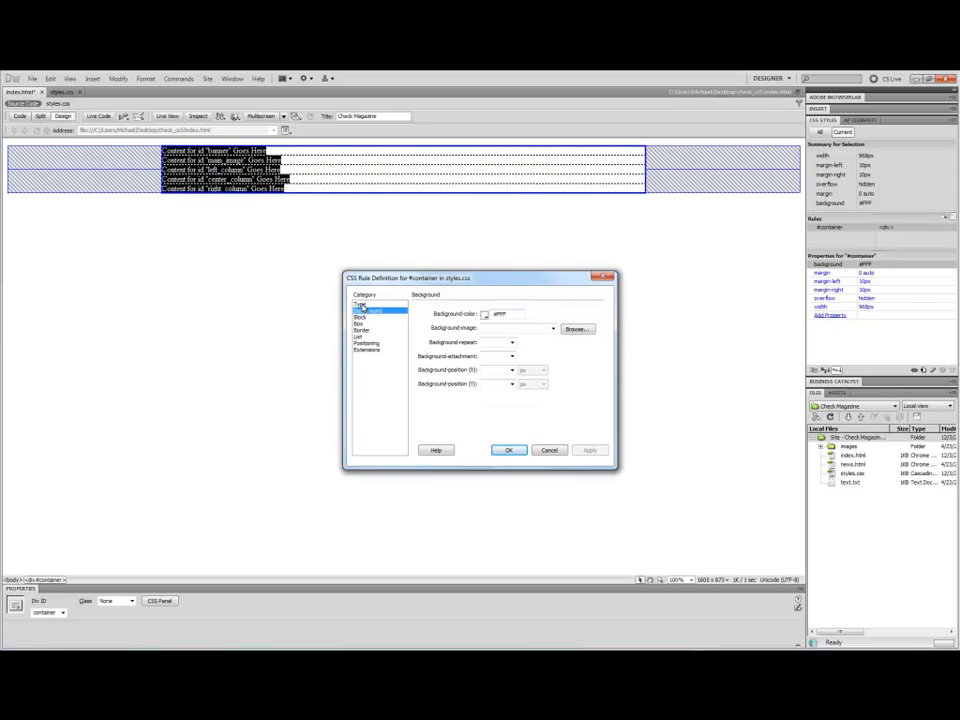
left_click(362, 304)
left_click(362, 318)
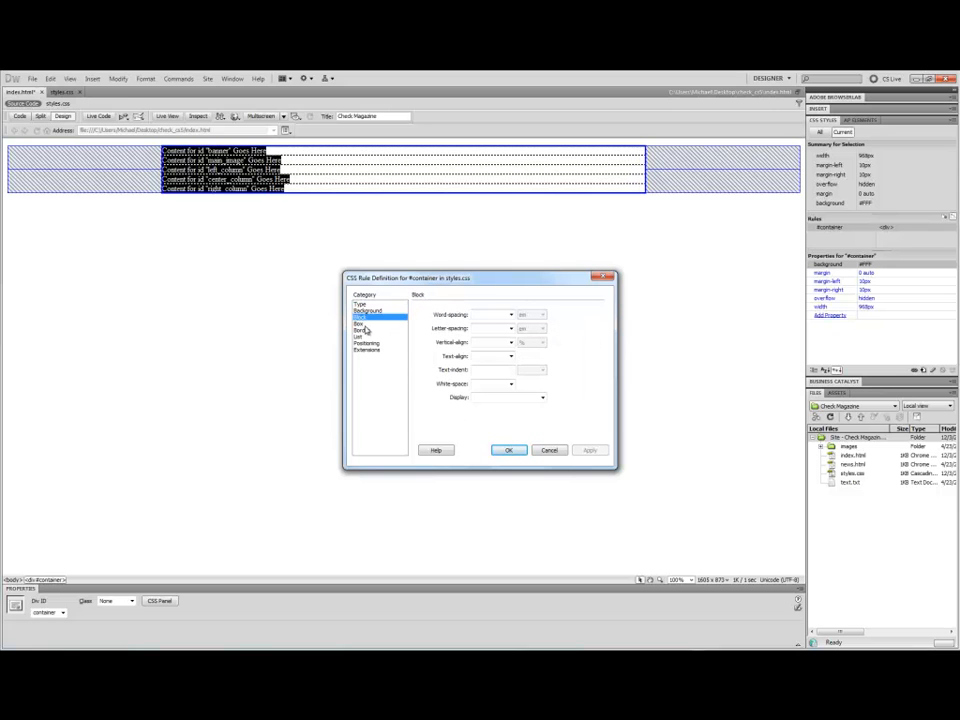
left_click(364, 330)
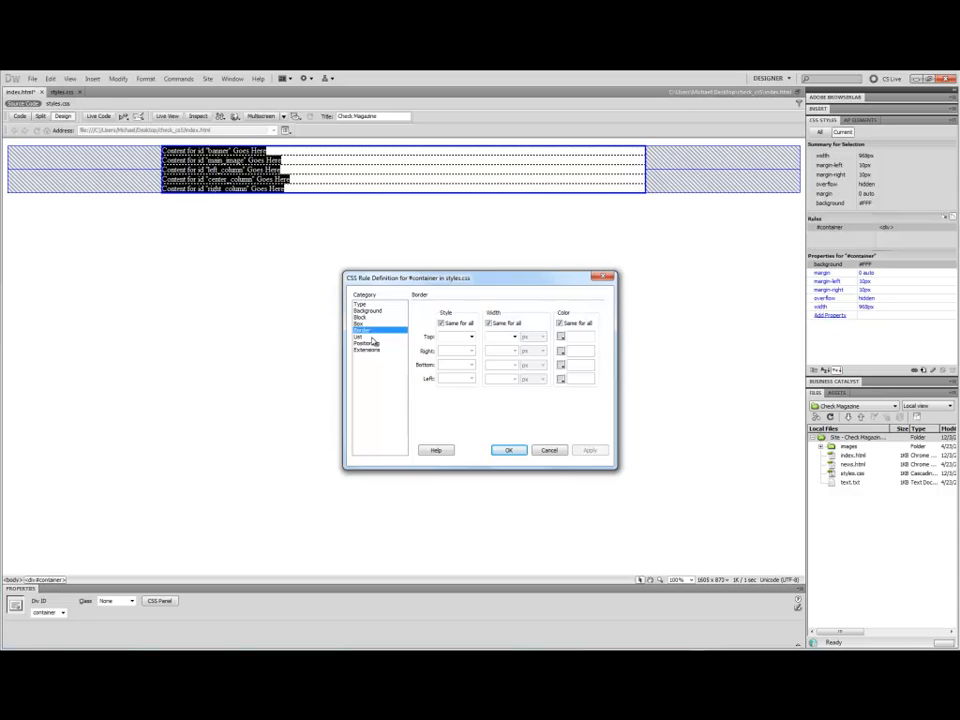
left_click(362, 337)
left_click(366, 343)
left_click(376, 350)
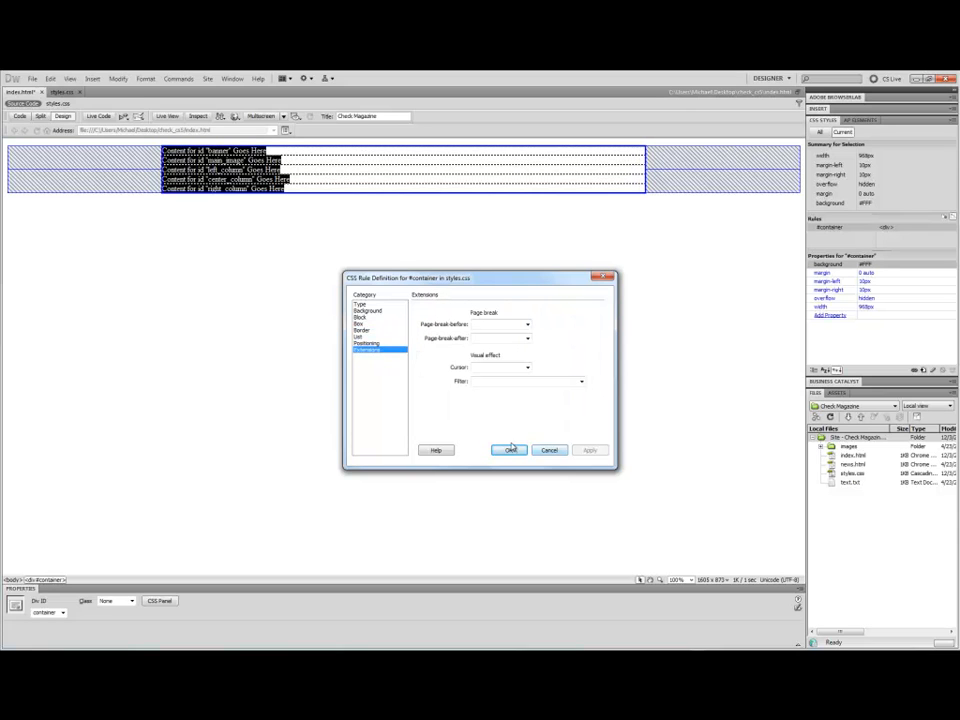
left_click(550, 451)
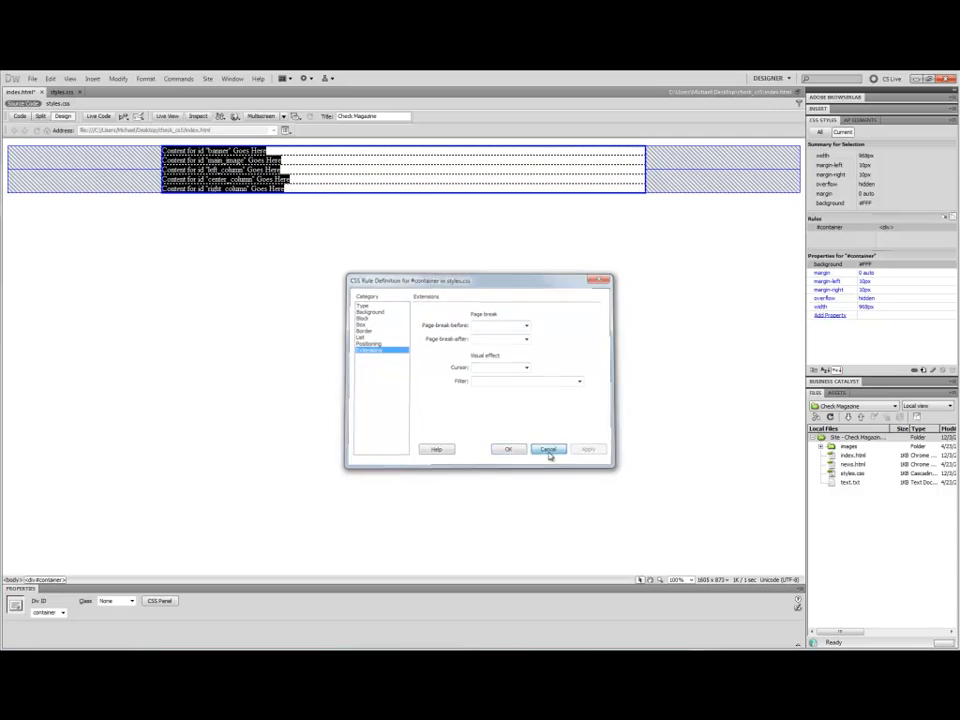
Browse the list of CSS properties available to add to the #container rule, then deselect the container.
left_click(831, 315)
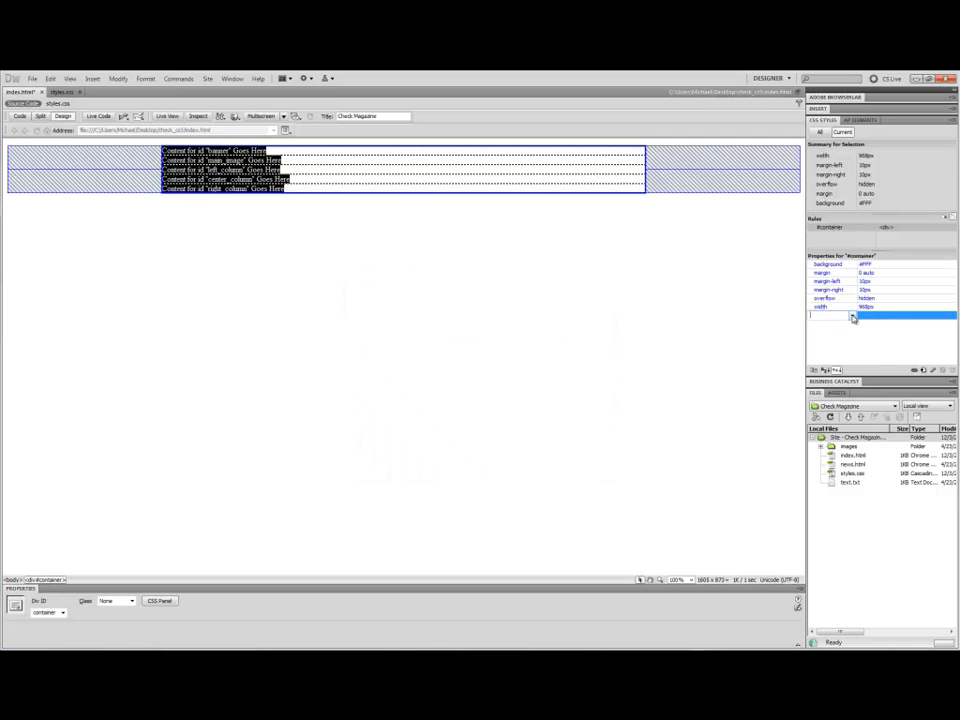
left_click(852, 316)
mouse_move(871, 334)
left_mouse_down()
mouse_move(871, 496)
mouse_move(874, 322)
left_mouse_up()
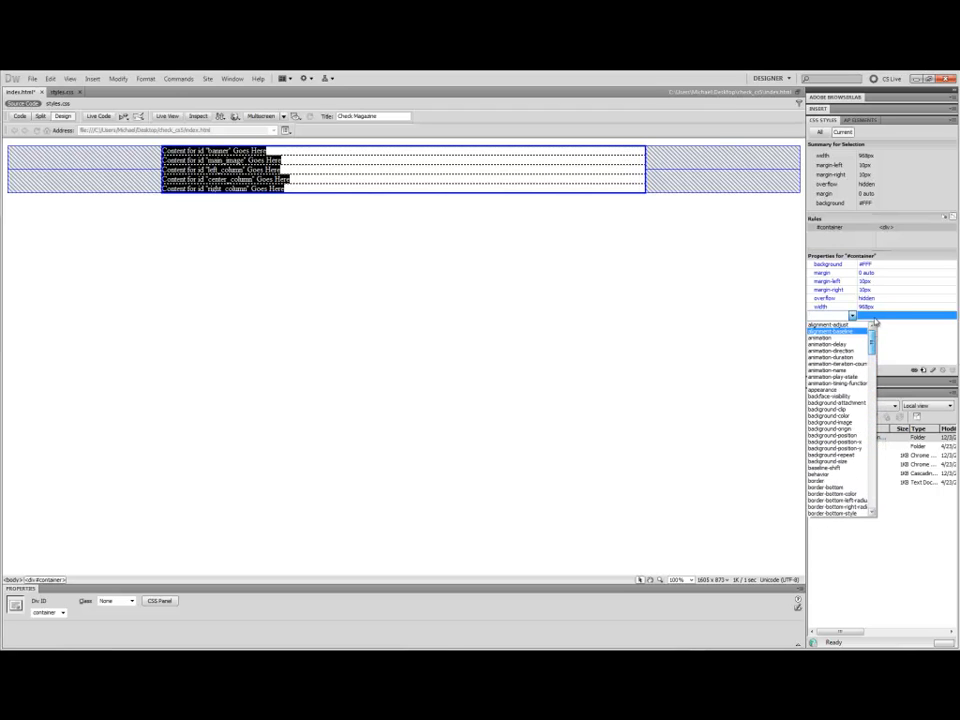
left_click(727, 323)
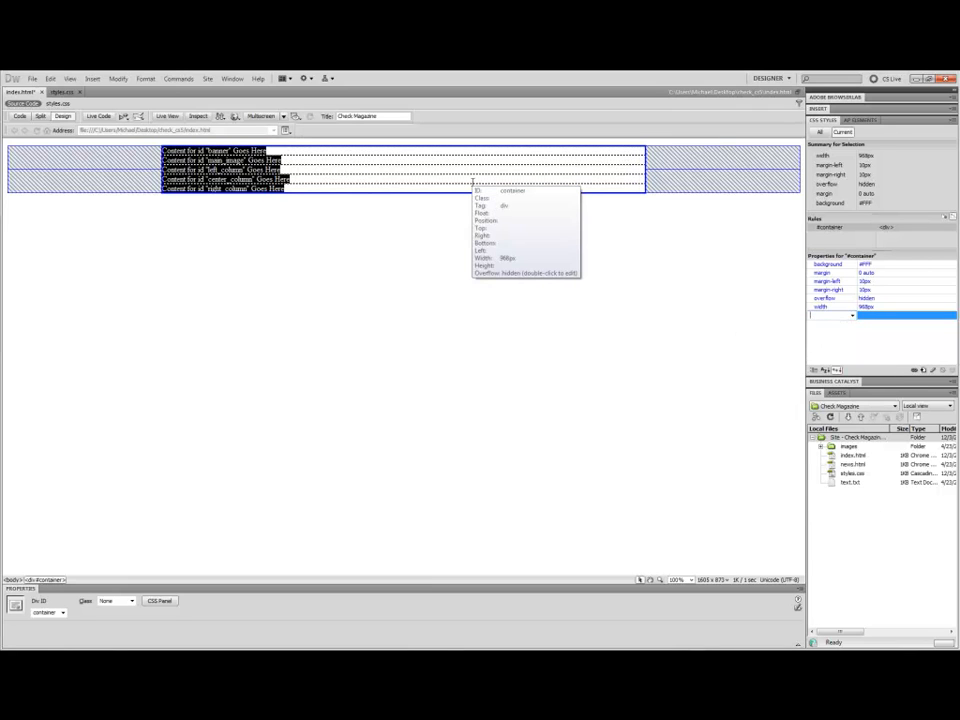
left_click(446, 227)
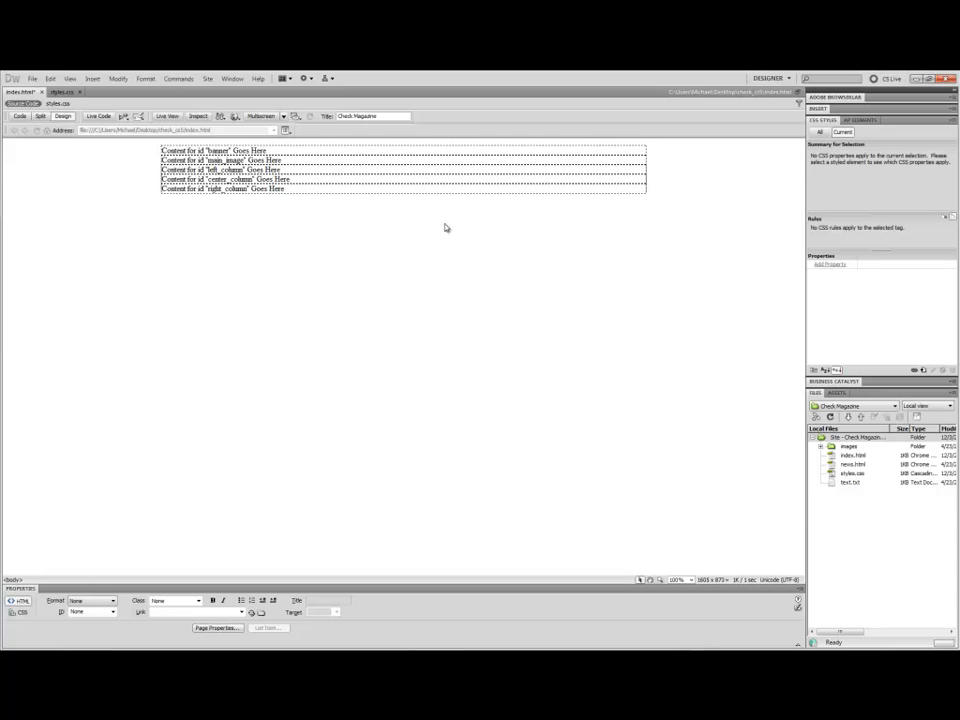
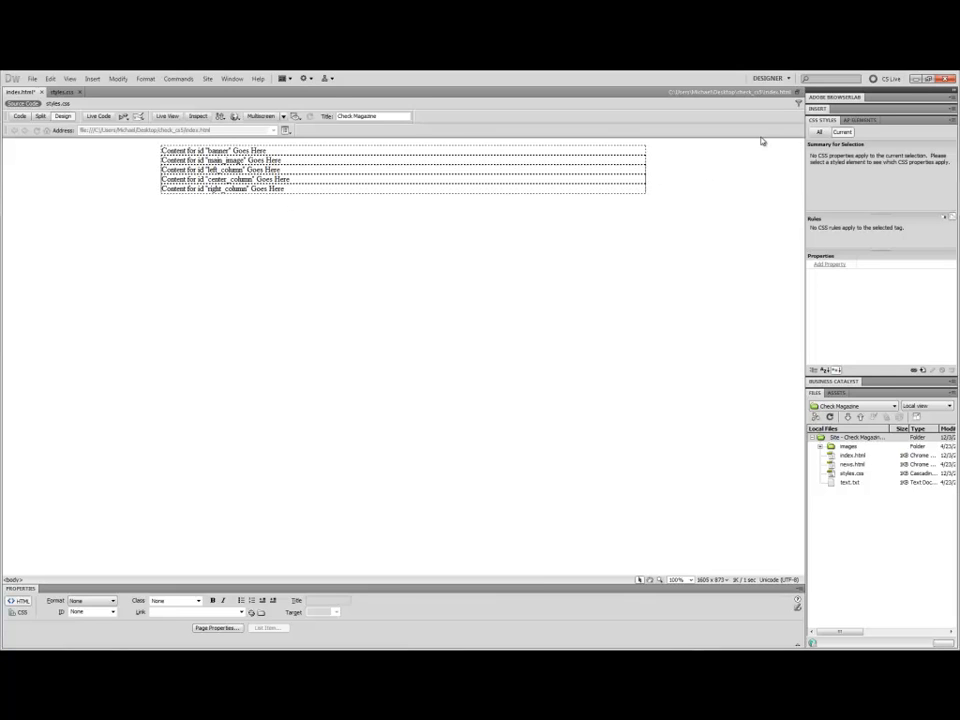
Select the container div and delete the margin-left property from the #container rule.
left_click(365, 194)
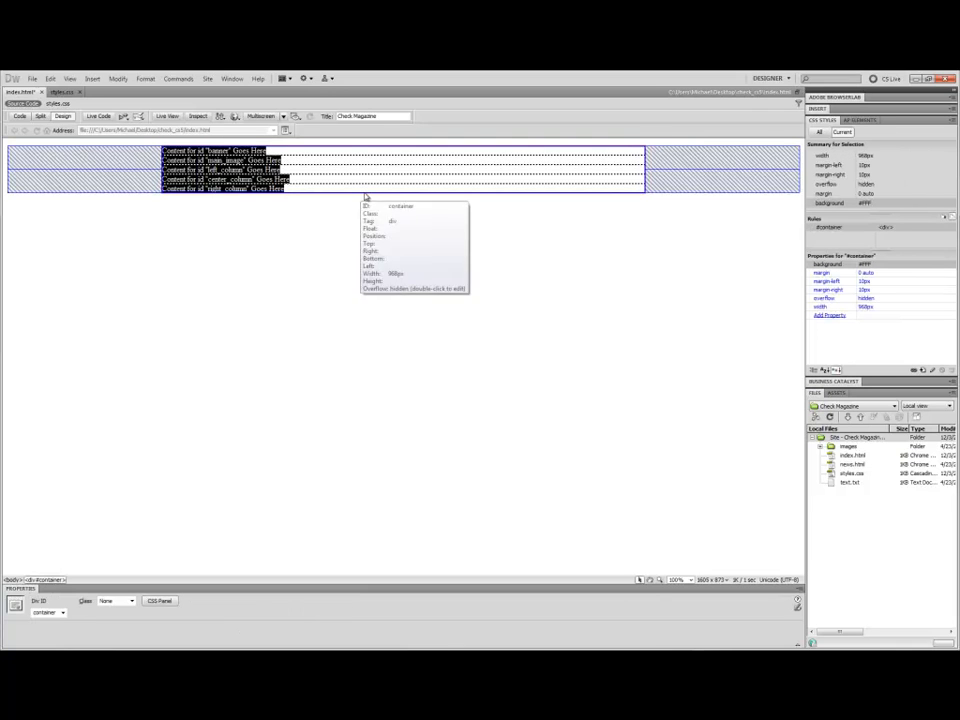
left_click(831, 283)
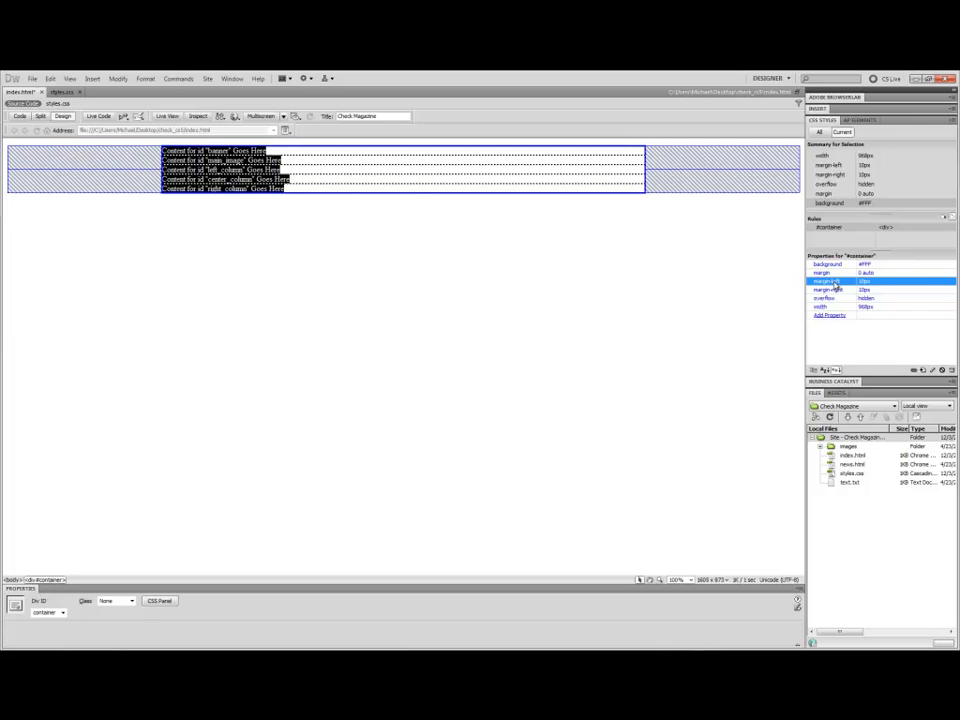
right_click(826, 286)
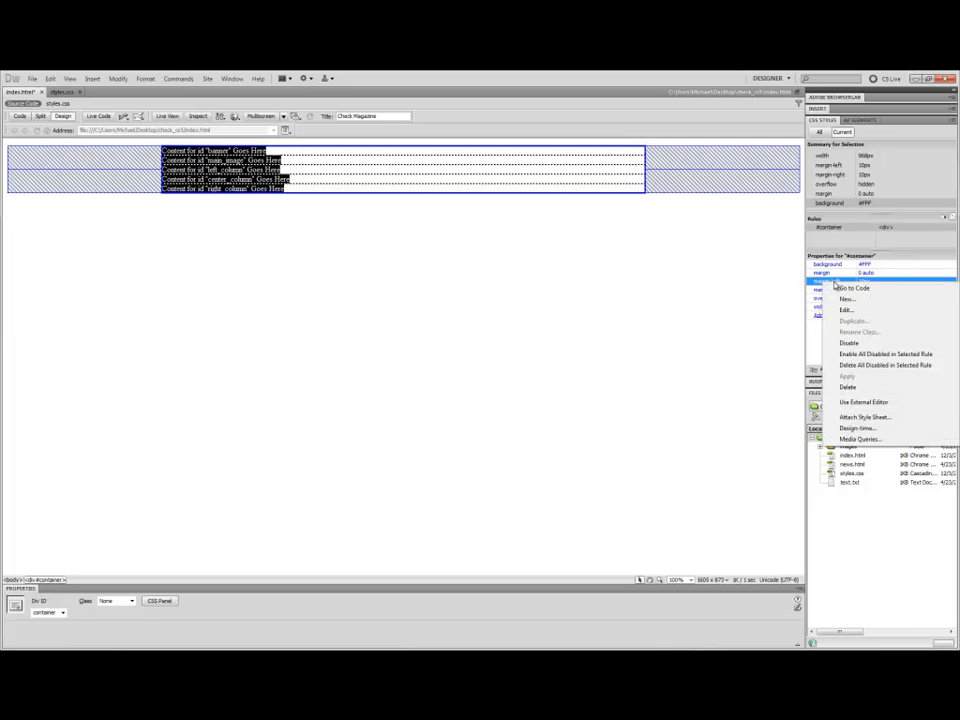
left_click(846, 387)
Edit the #container rule to give it 10 px left and right padding instead of the same padding on all sides.
left_click(832, 281)
right_click(835, 282)
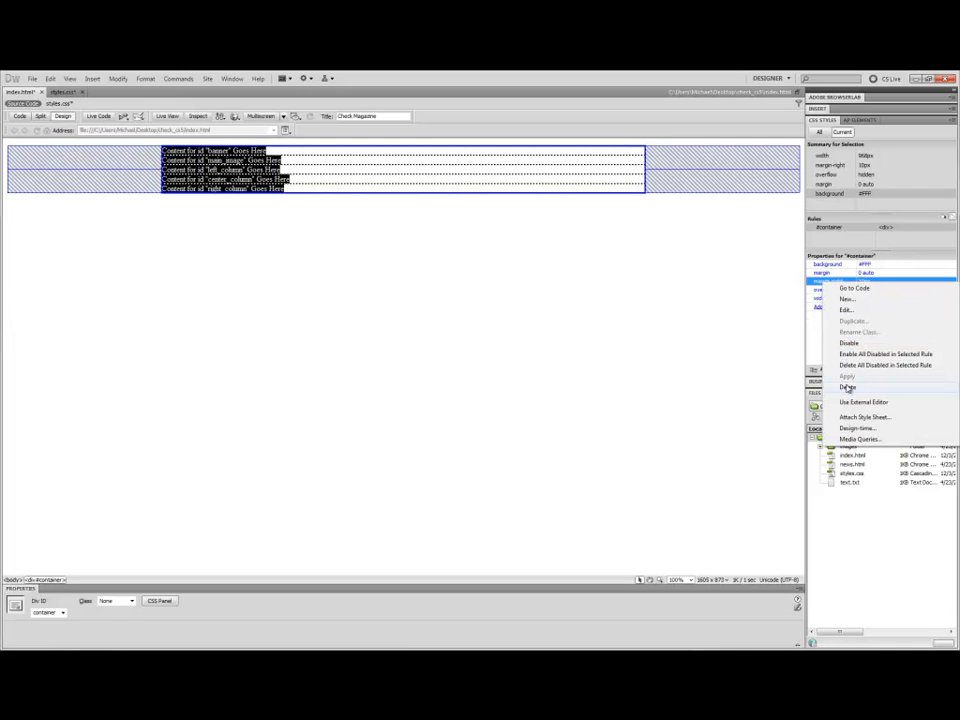
left_click(846, 310)
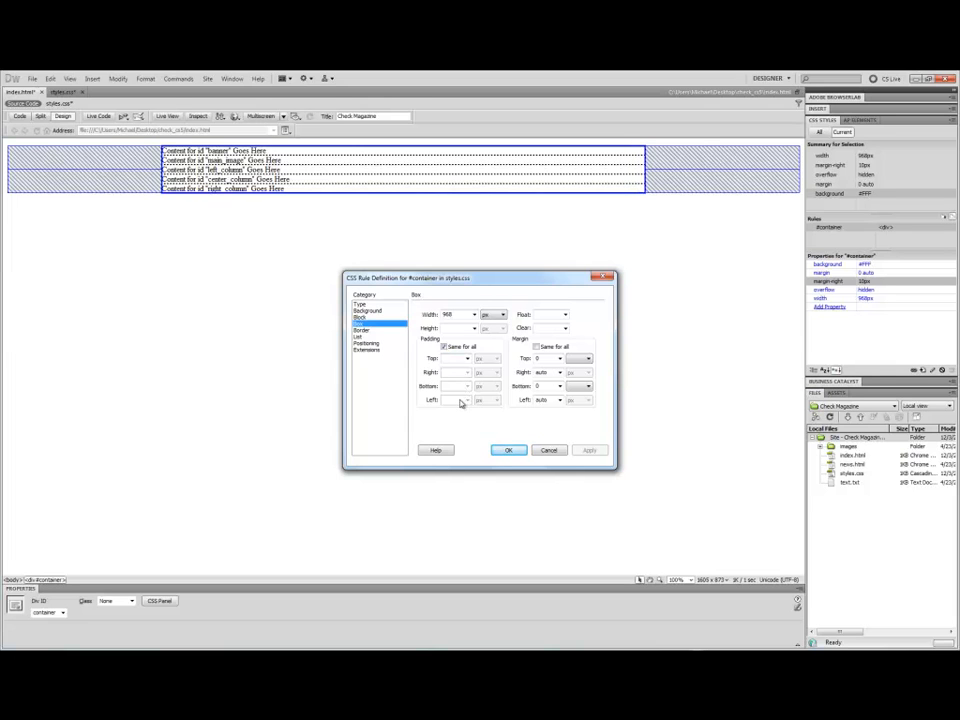
left_click(443, 346)
type("10")
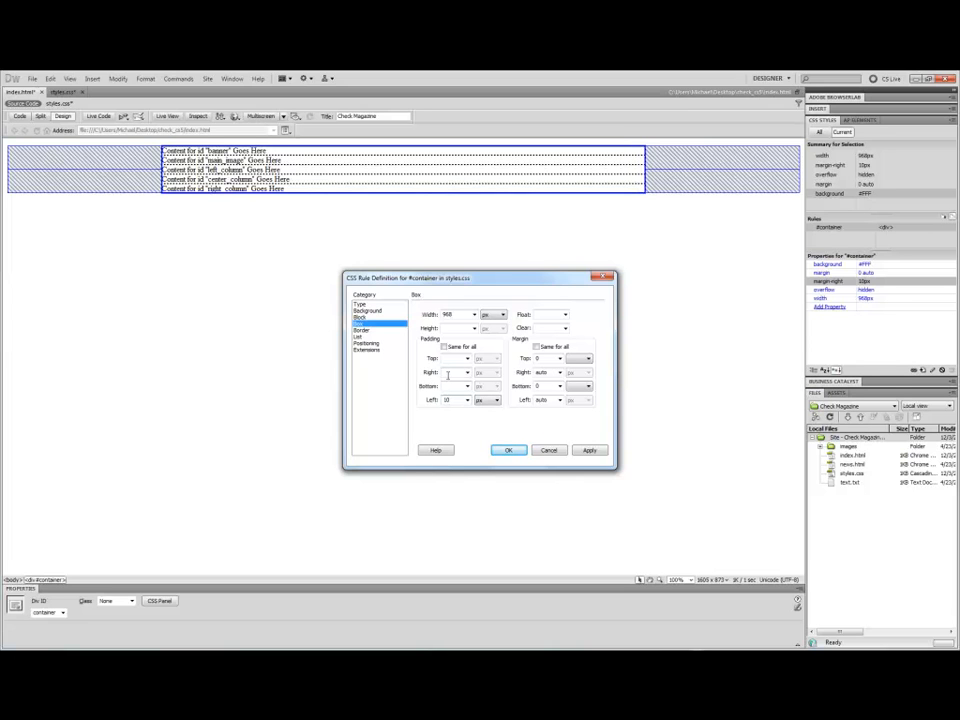
left_click(452, 372)
type("10")
left_click(516, 452)
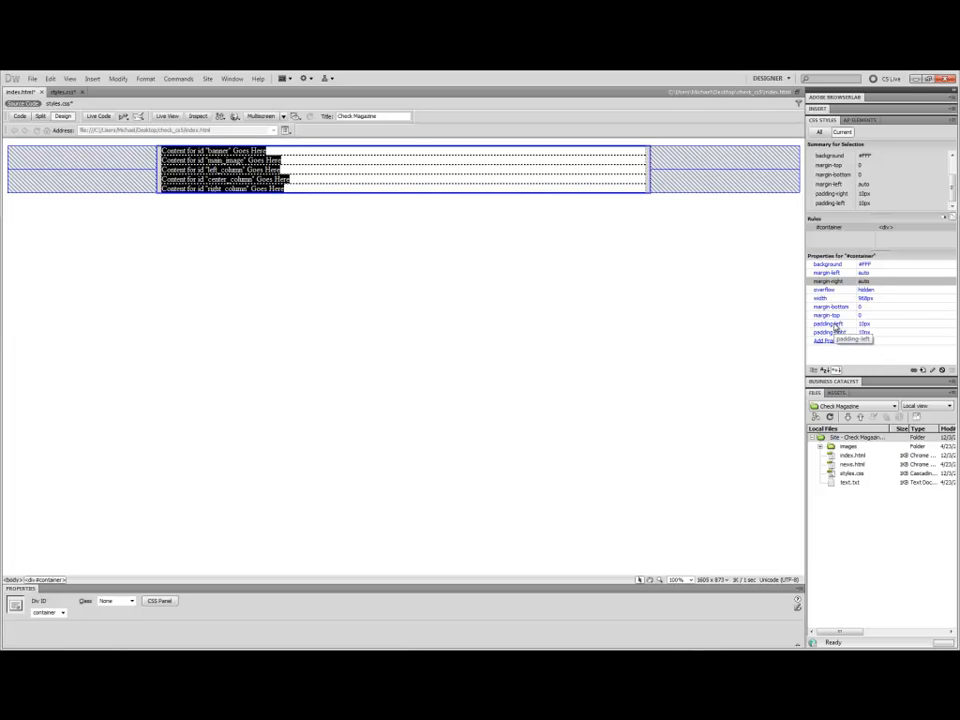
Review the #container margin declarations in styles.css and save the stylesheet.
left_click(64, 94)
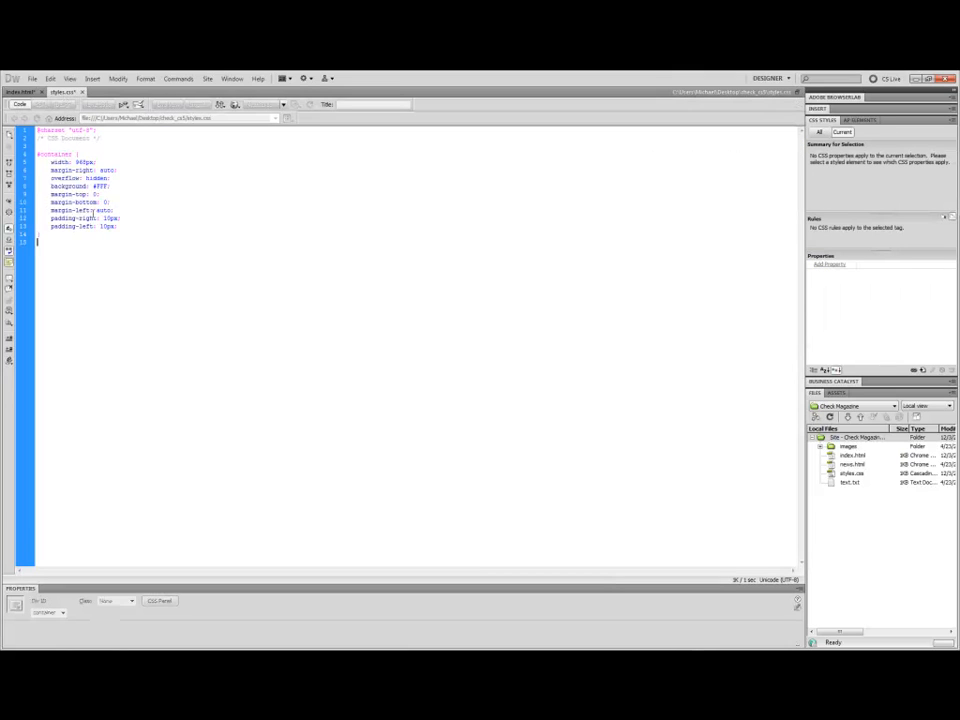
left_click_drag(120, 210, 32, 199)
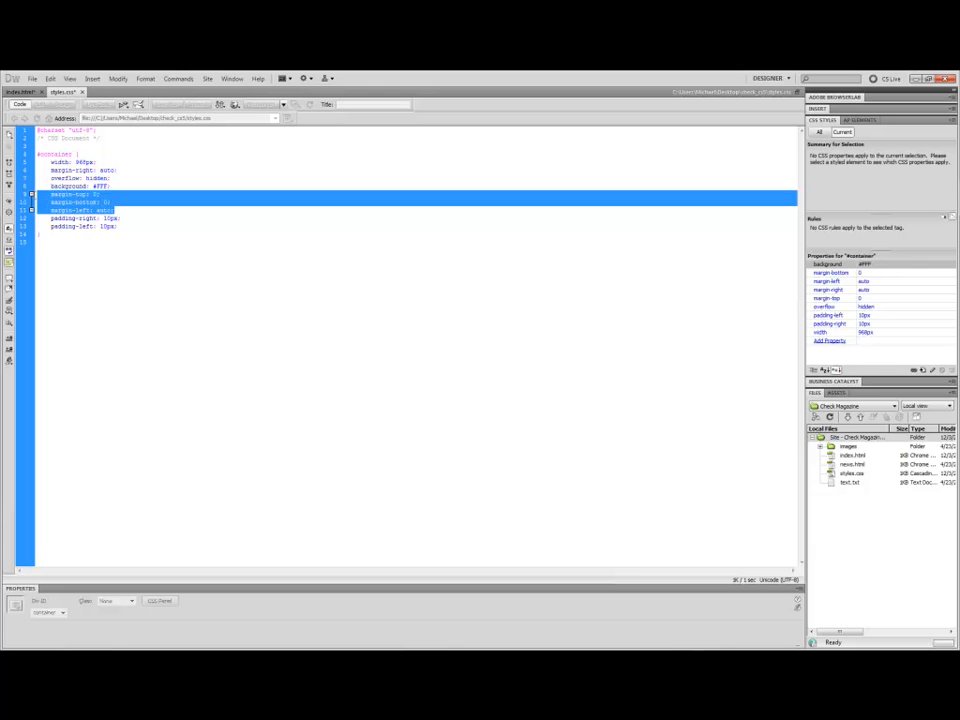
left_click_drag(32, 199, 36, 210)
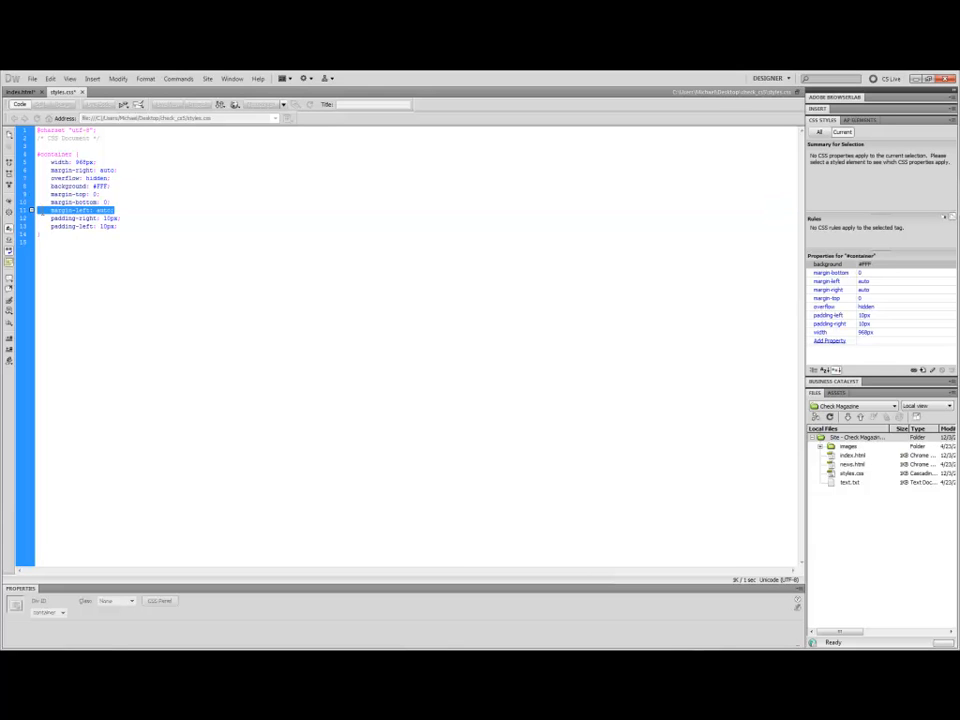
left_click(76, 232)
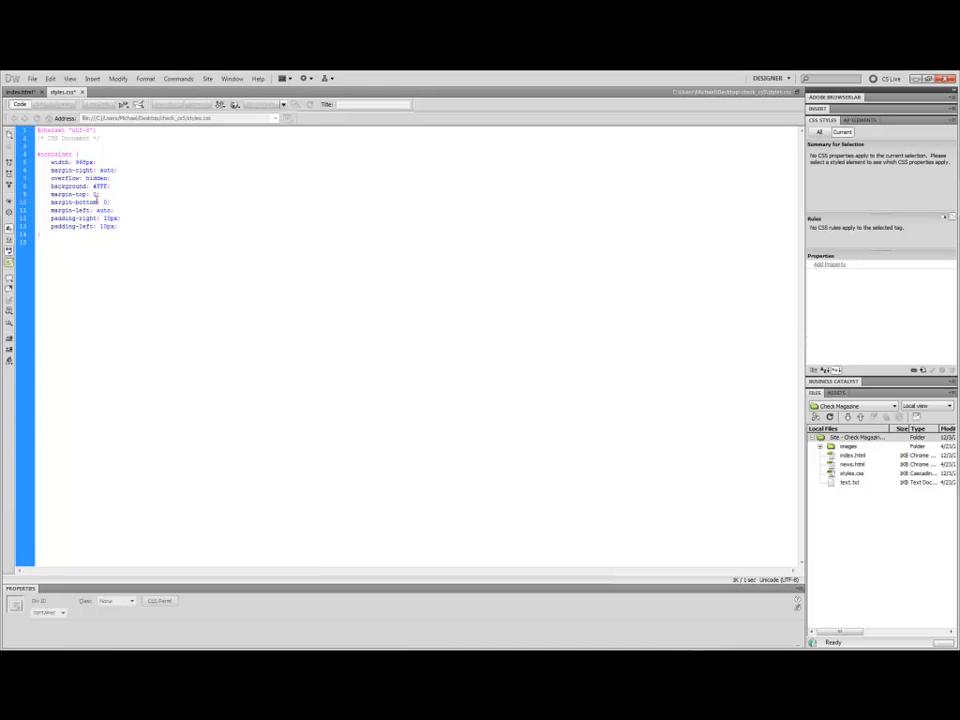
right_click(52, 95)
left_click(100, 170)
In the split code view of styles.css, replace the separate margin declarations of #container with a single margin: 0 auto shorthand.
left_click(22, 93)
left_click(172, 218)
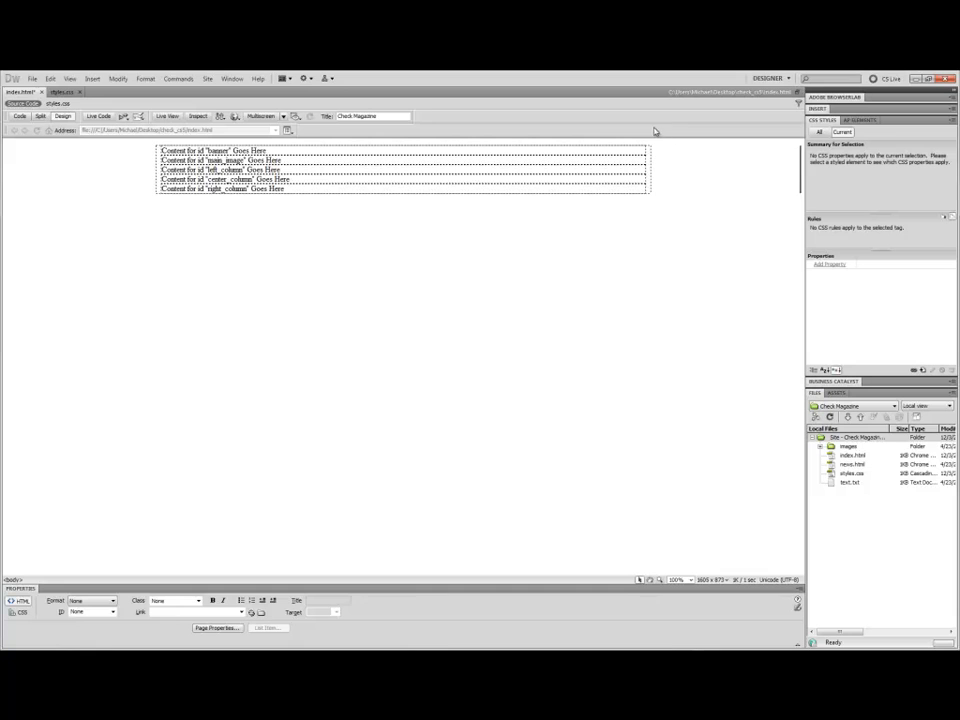
left_click(58, 103)
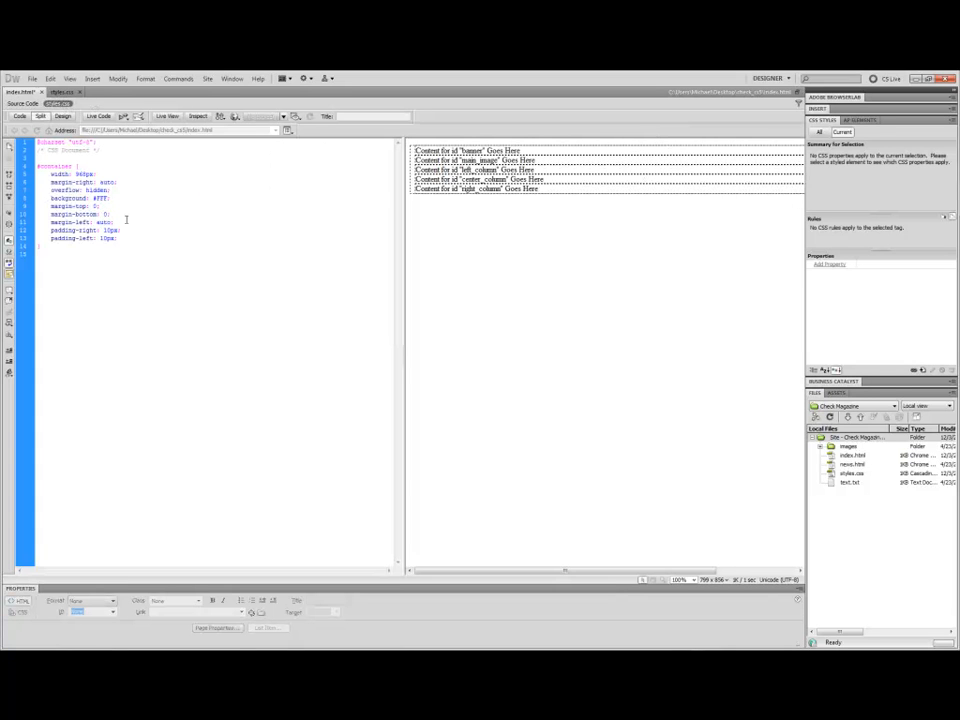
left_click_drag(127, 222, 36, 206)
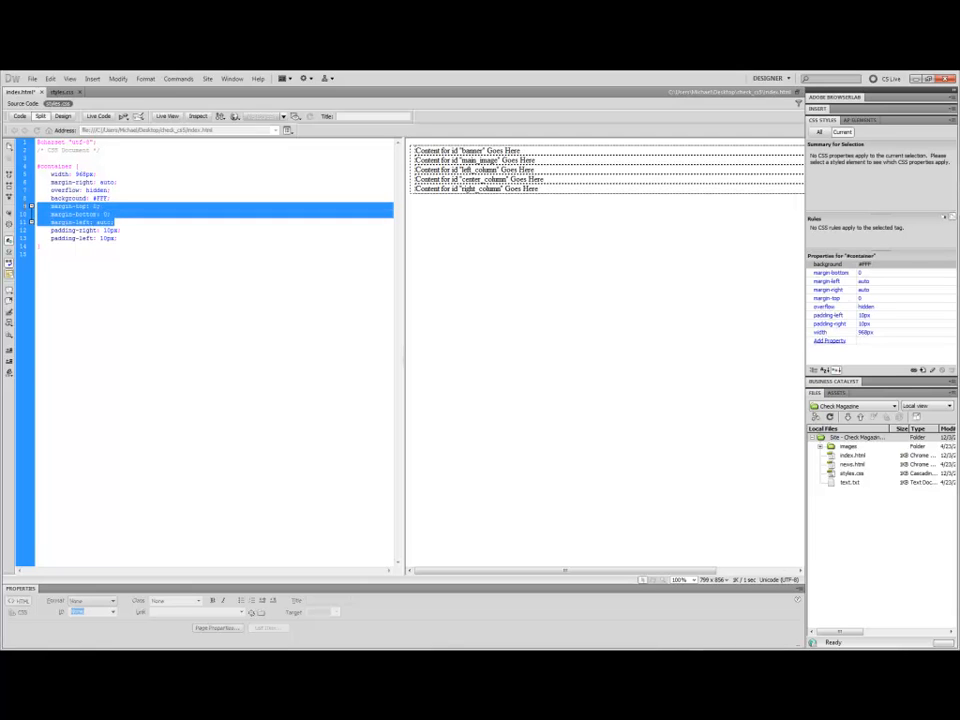
key("Delete")
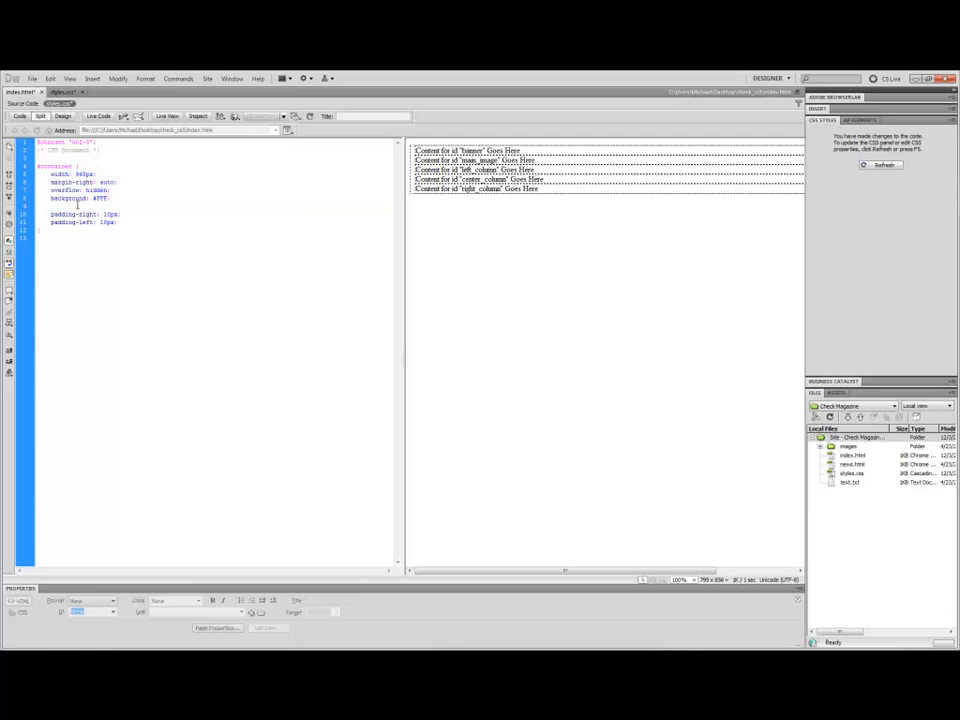
left_click_drag(119, 182, 38, 182)
key("Delete")
key("BackSpace")
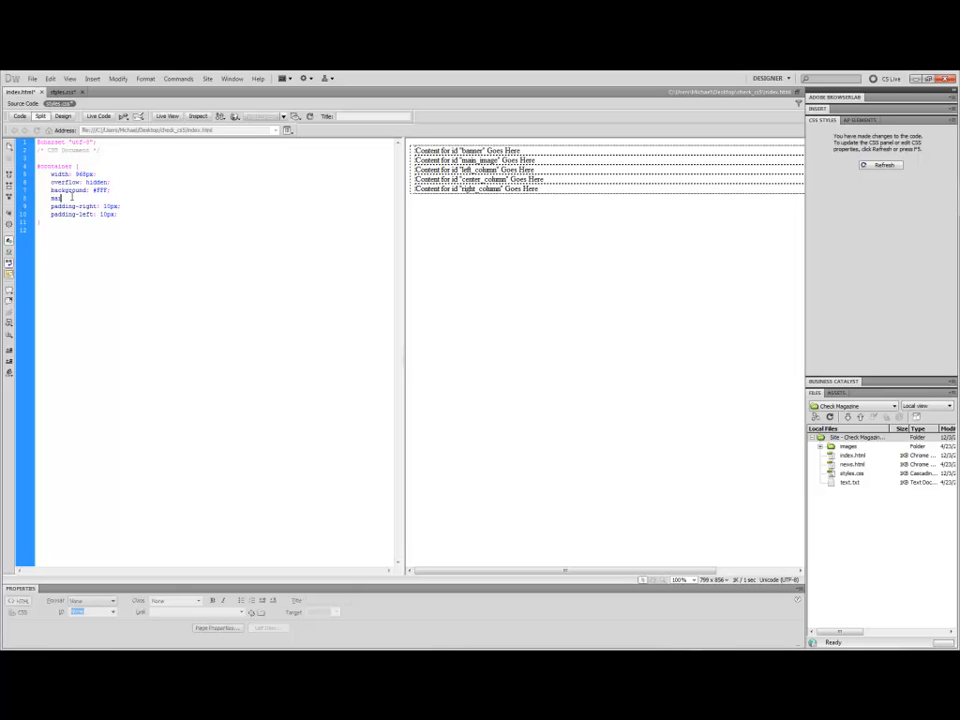
type(": 0 auto;")
Save styles.css.
left_click(62, 92)
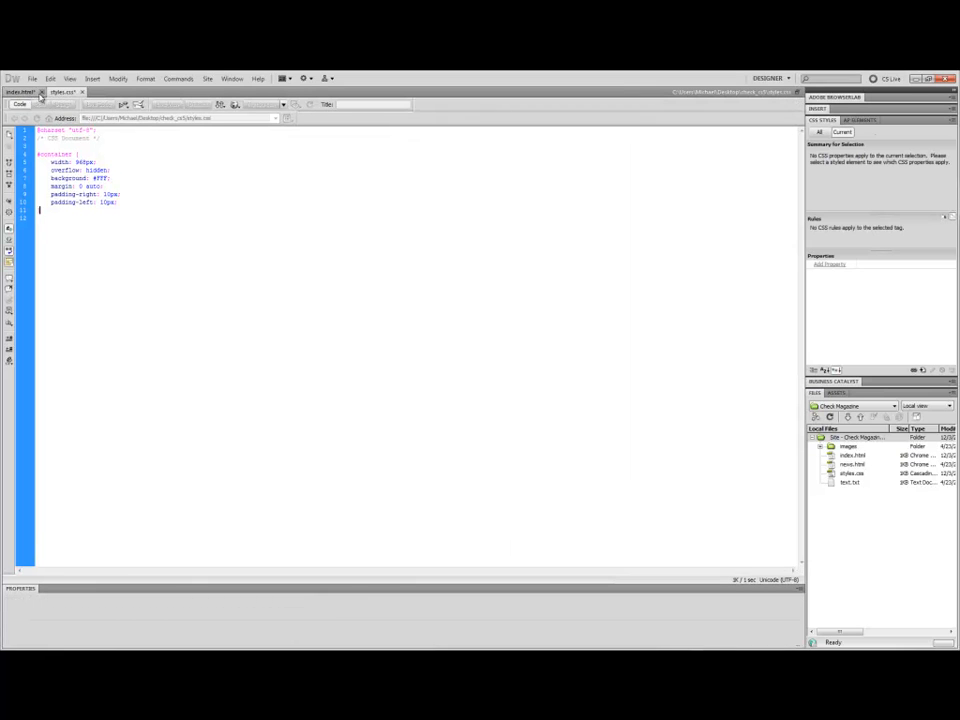
right_click(60, 93)
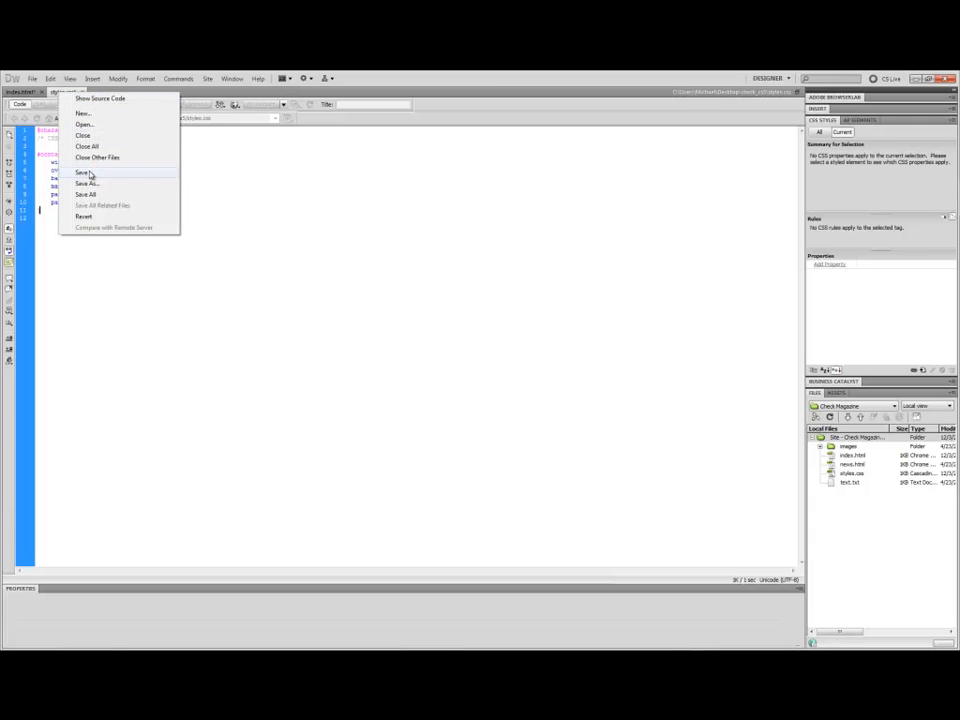
left_click(88, 173)
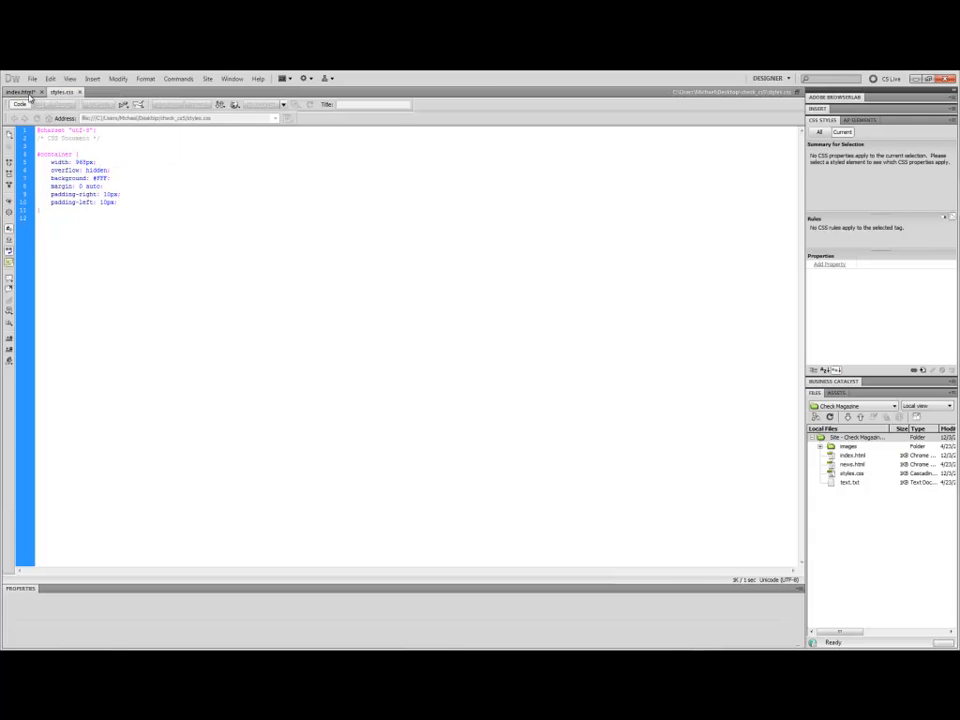
Return to index.html in Design view and select the container to check its applied CSS rules.
left_click(20, 91)
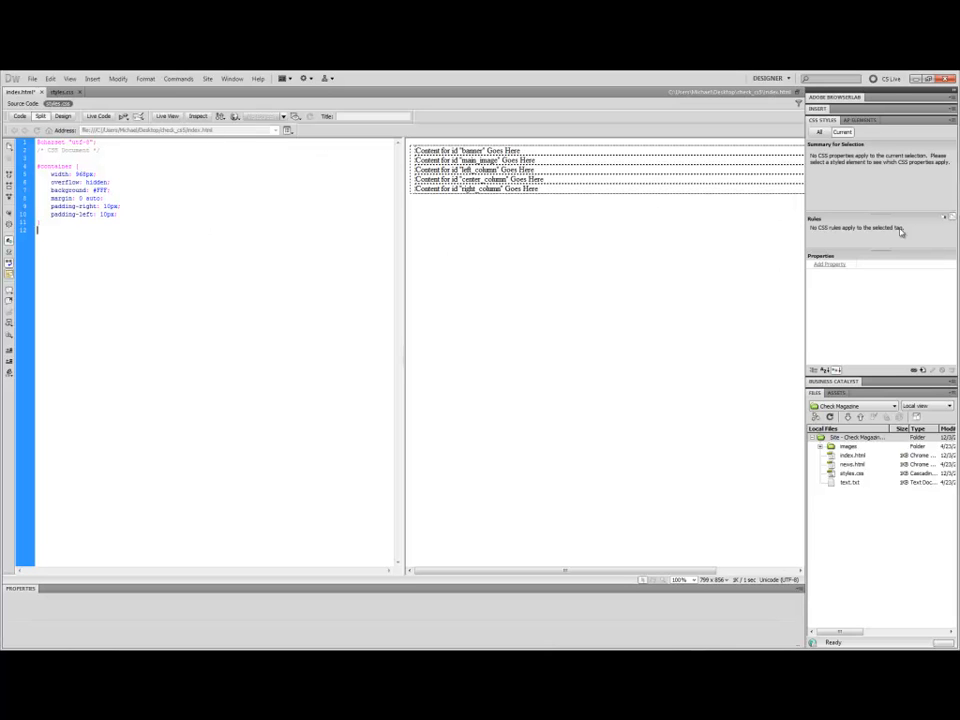
left_click(62, 116)
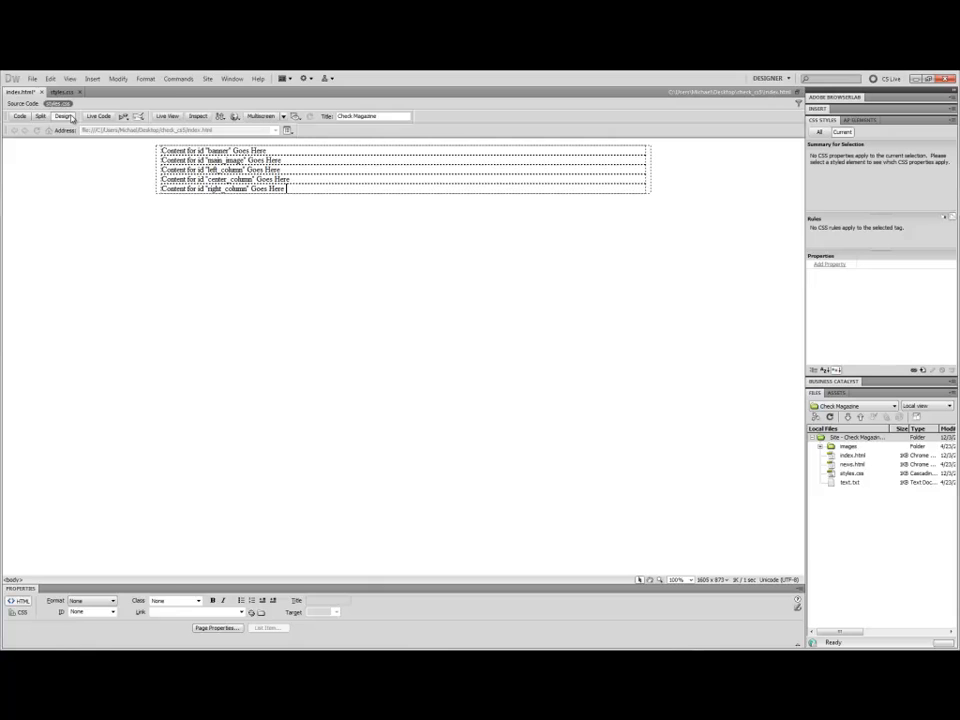
left_click(318, 195)
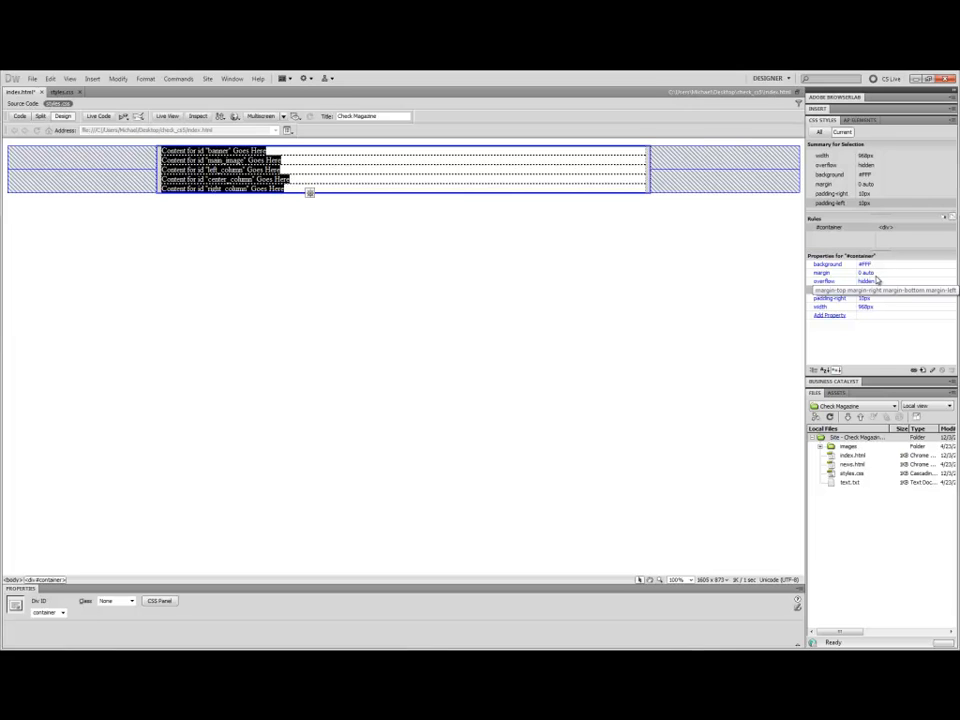
left_click(410, 228)
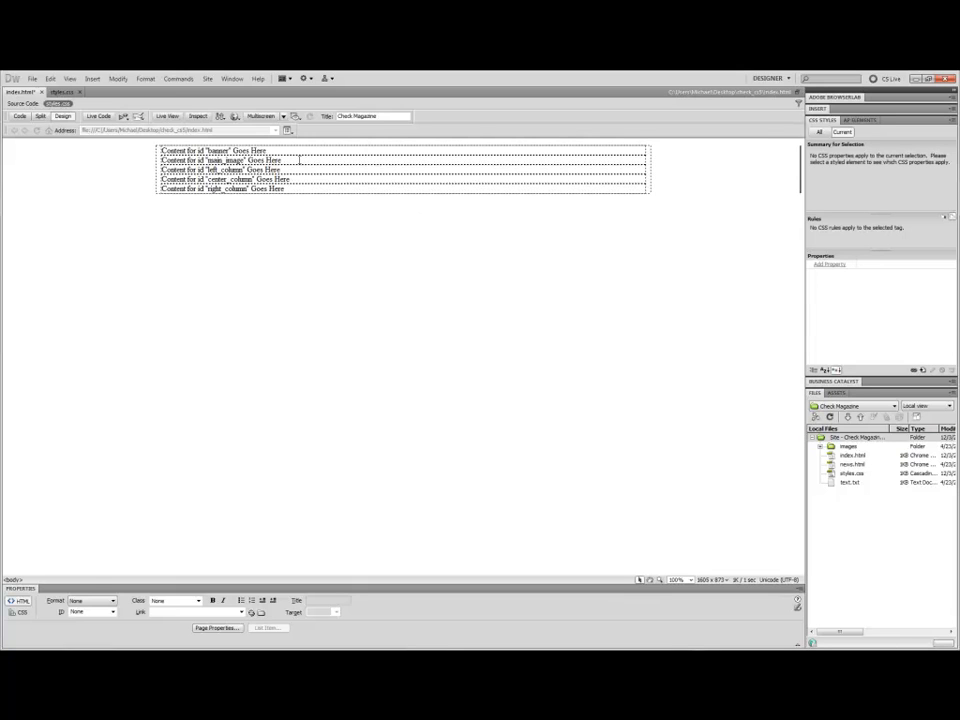
Delete the placeholder text inside the banner div.
left_click_drag(266, 150, 199, 154)
left_click_drag(266, 150, 161, 150)
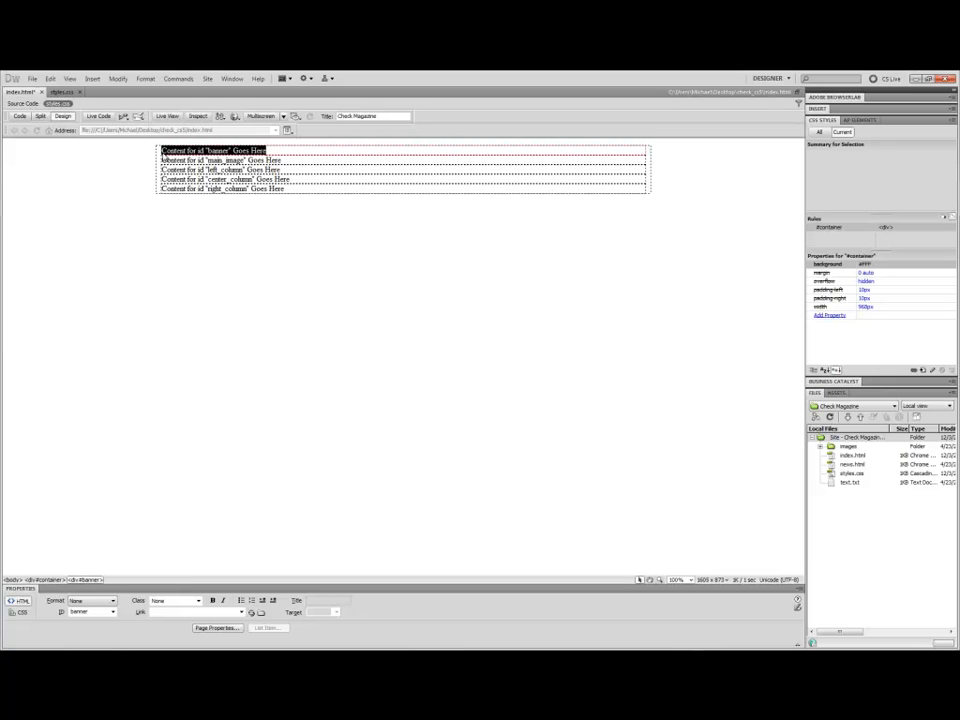
left_click(40, 116)
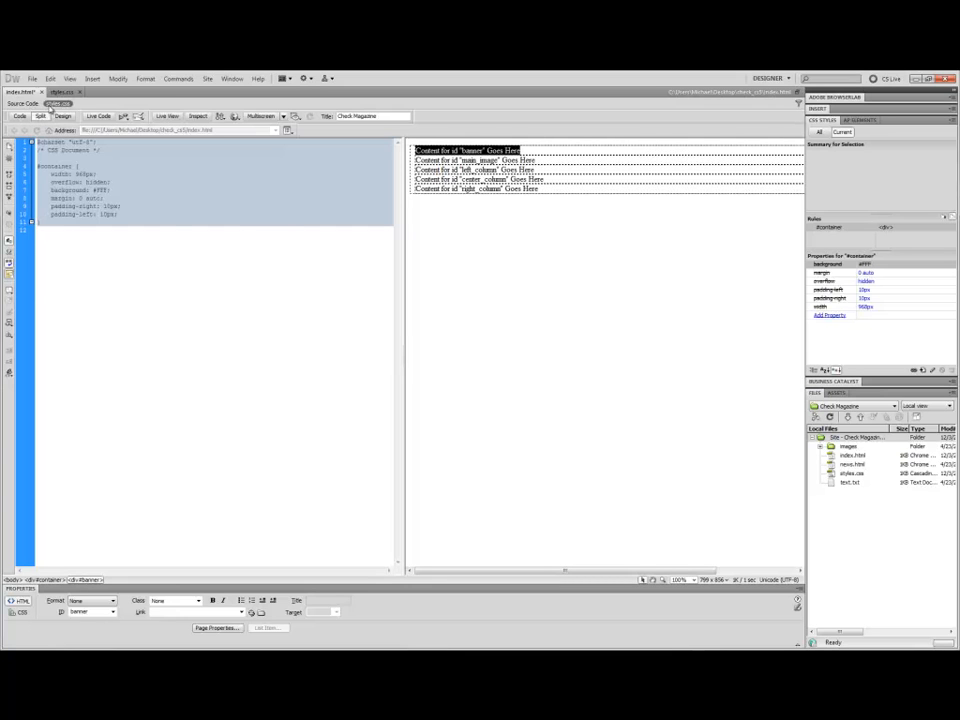
left_click(24, 103)
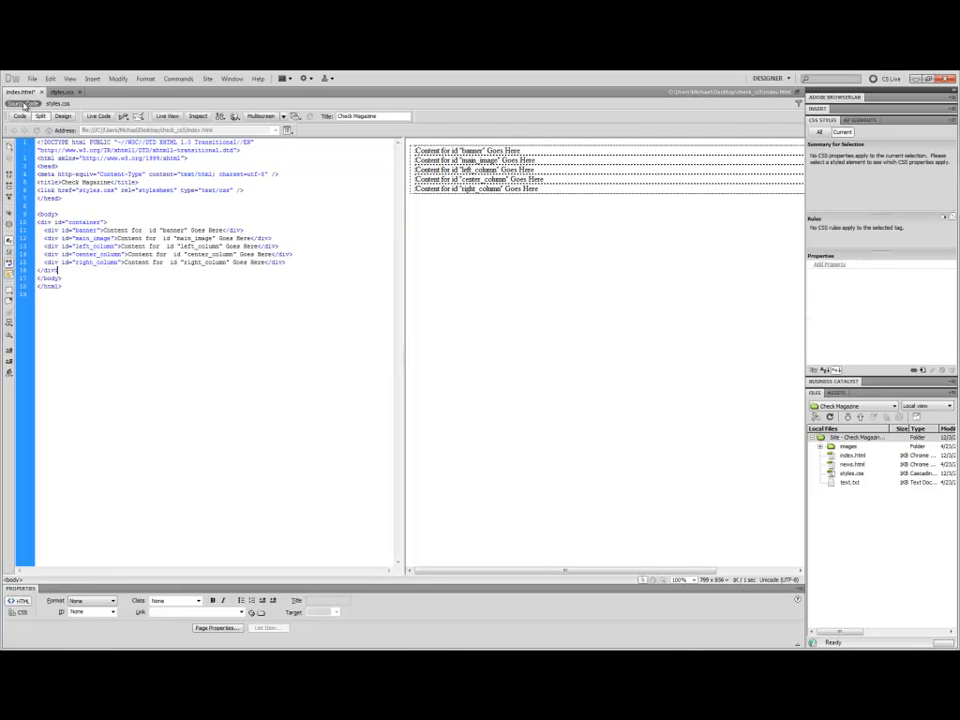
left_click(524, 150)
key("BackSpace")
key("BackSpace")
key("BackSpace")
key("BackSpace")
key("BackSpace")
key("BackSpace")
key("BackSpace")
key("BackSpace")
key("BackSpace")
key("BackSpace")
key("BackSpace")
key("BackSpace")
key("BackSpace")
key("BackSpace")
key("BackSpace")
key("BackSpace")
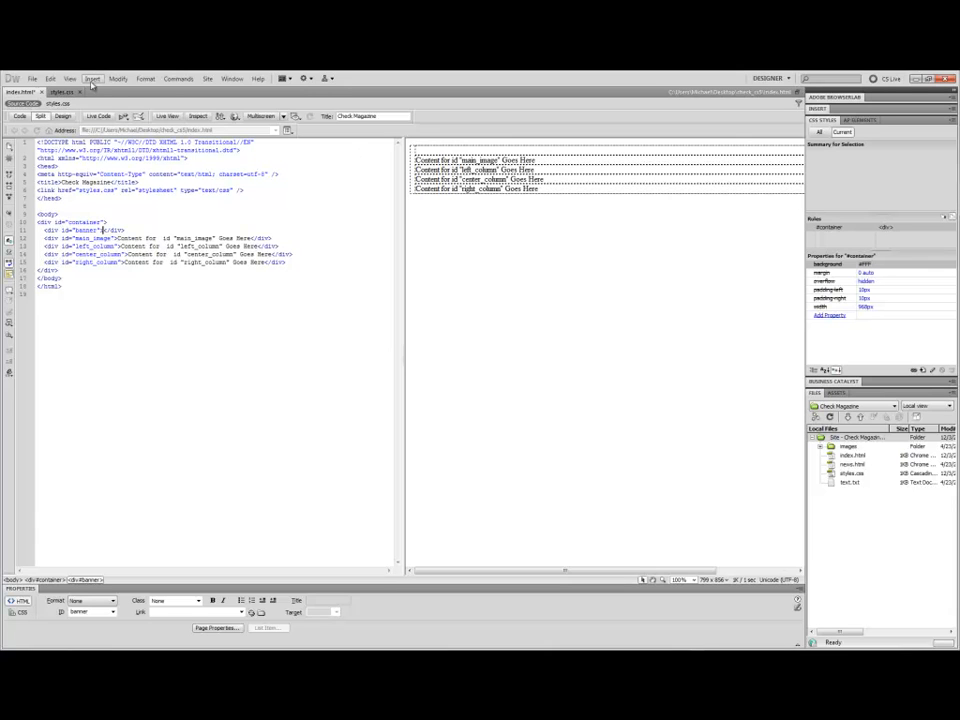
Insert banner.gif from the images folder into the banner div with alternate text banner, then return to Design view.
left_click(92, 79)
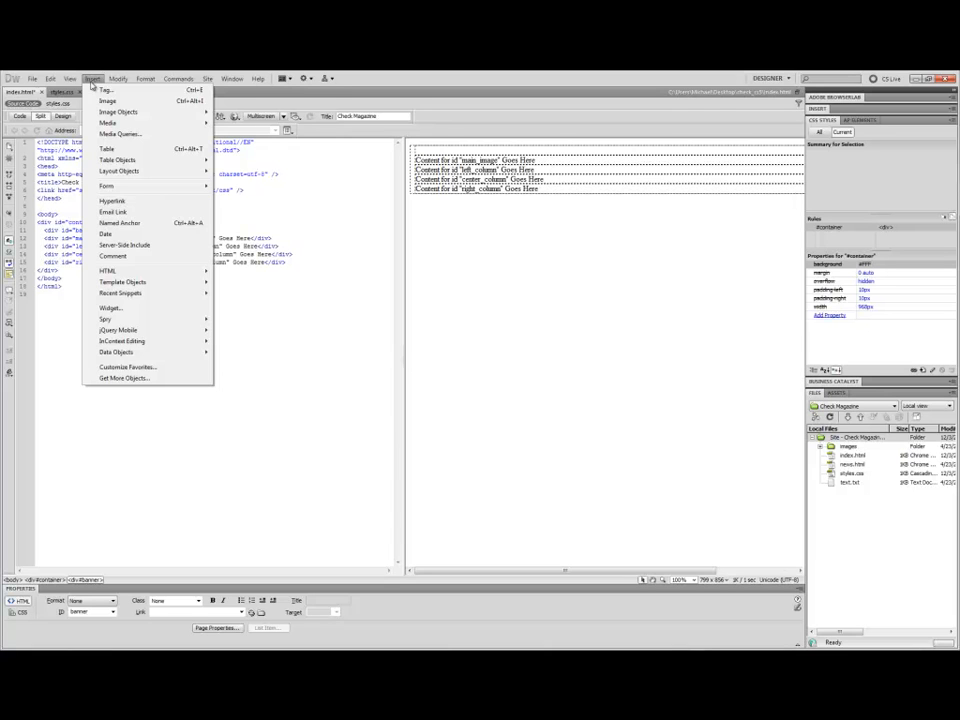
mouse_move(118, 111)
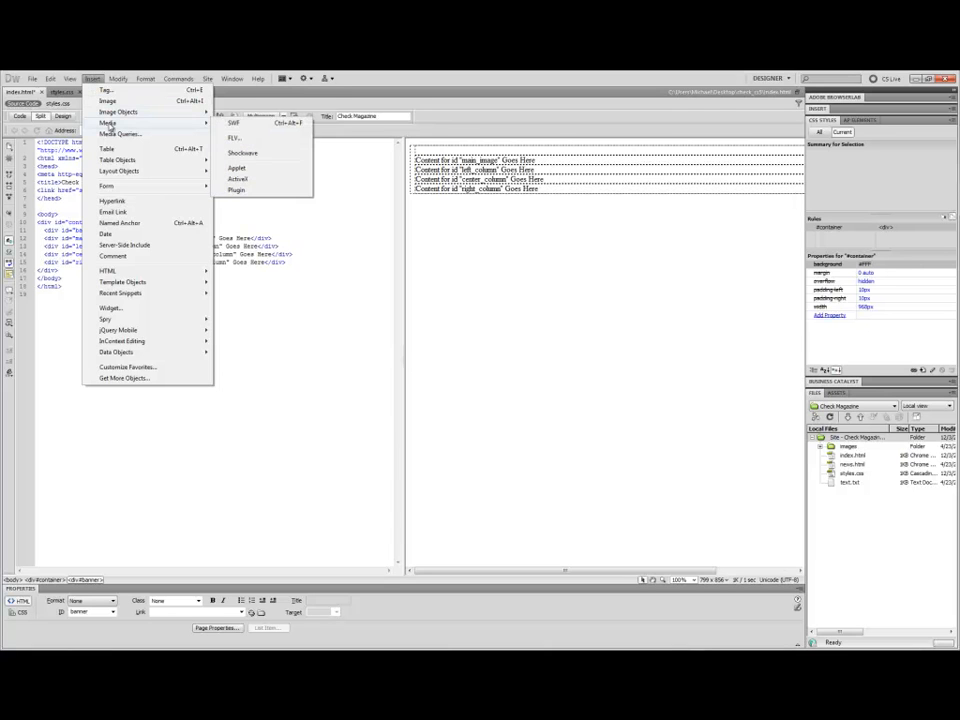
left_click(107, 101)
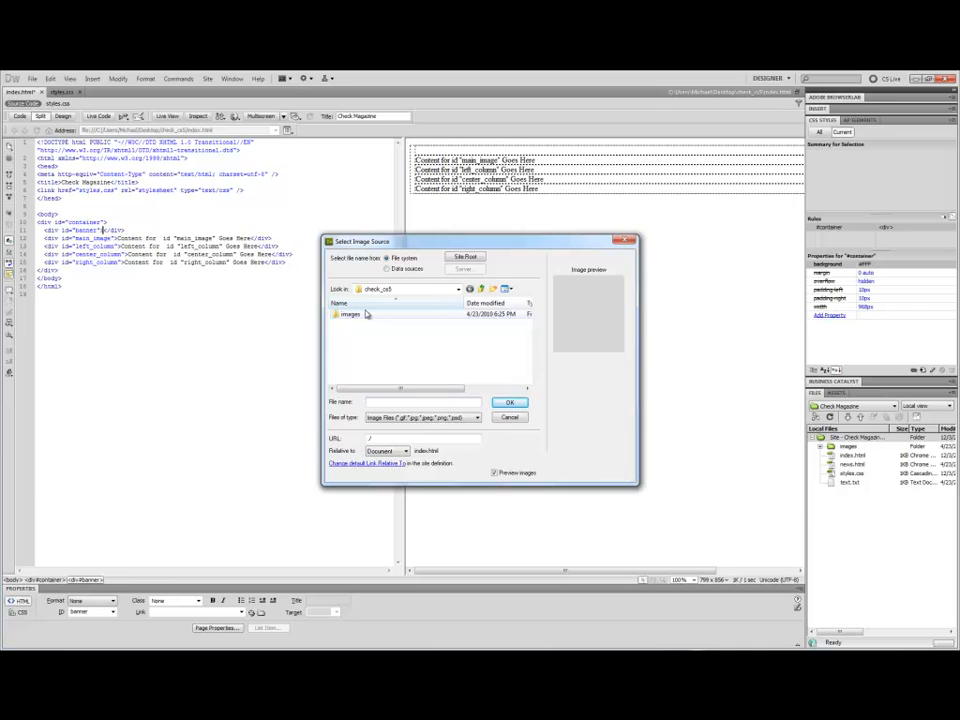
double_click(350, 314)
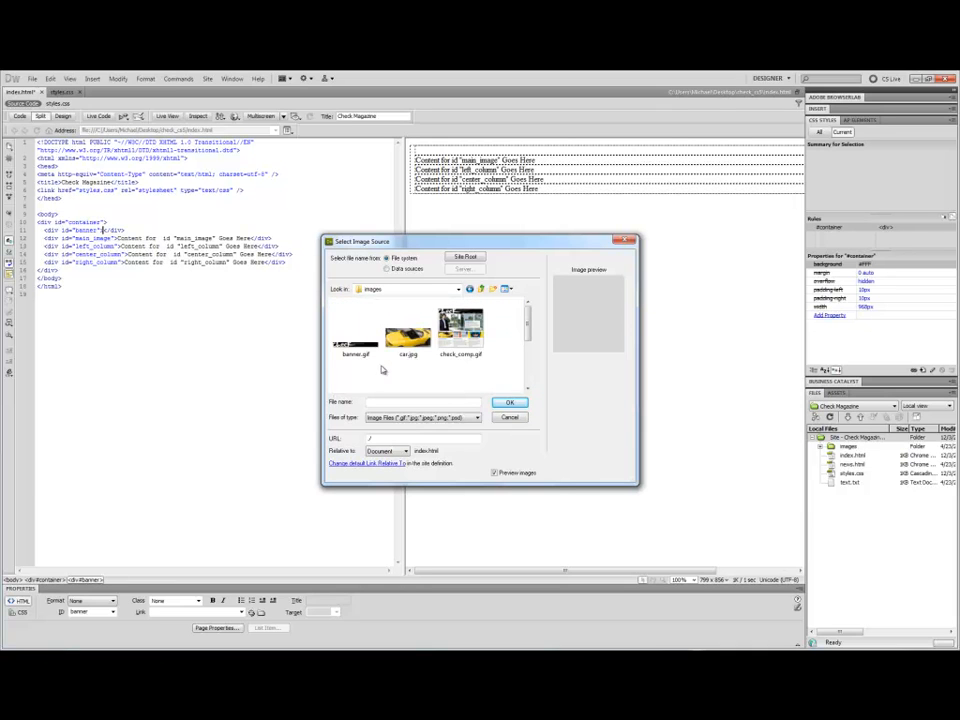
left_click(364, 355)
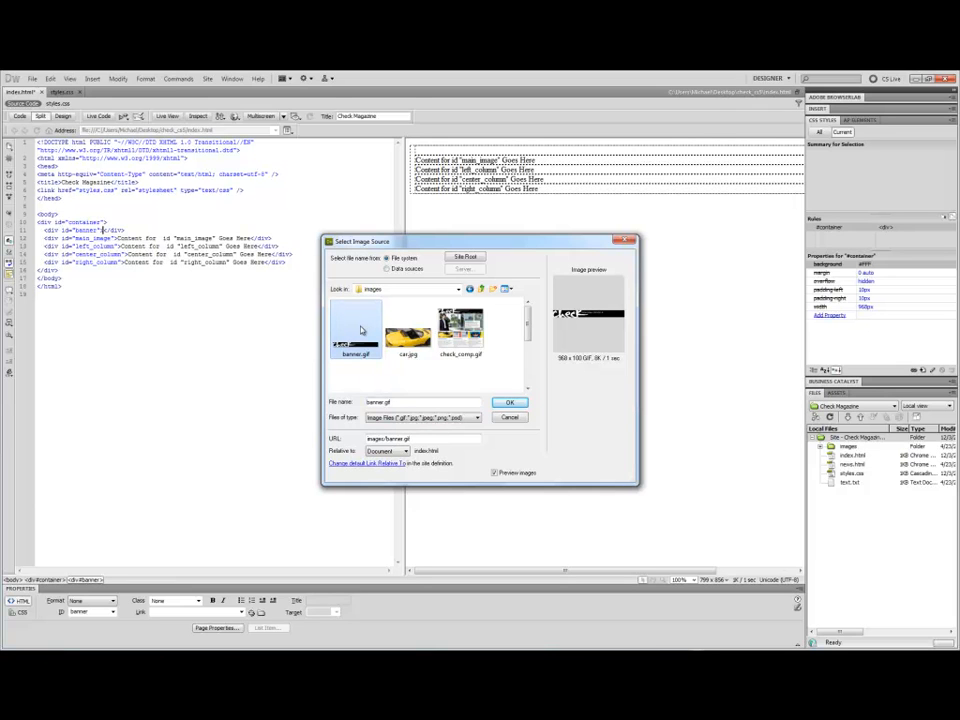
left_click(505, 403)
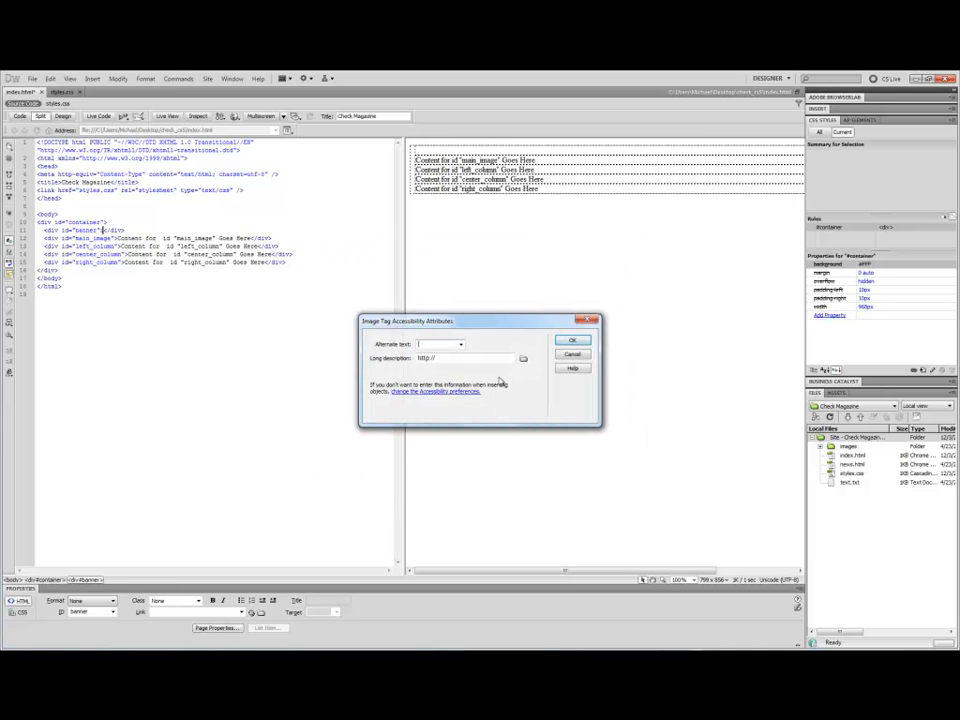
type("banner")
left_click(573, 341)
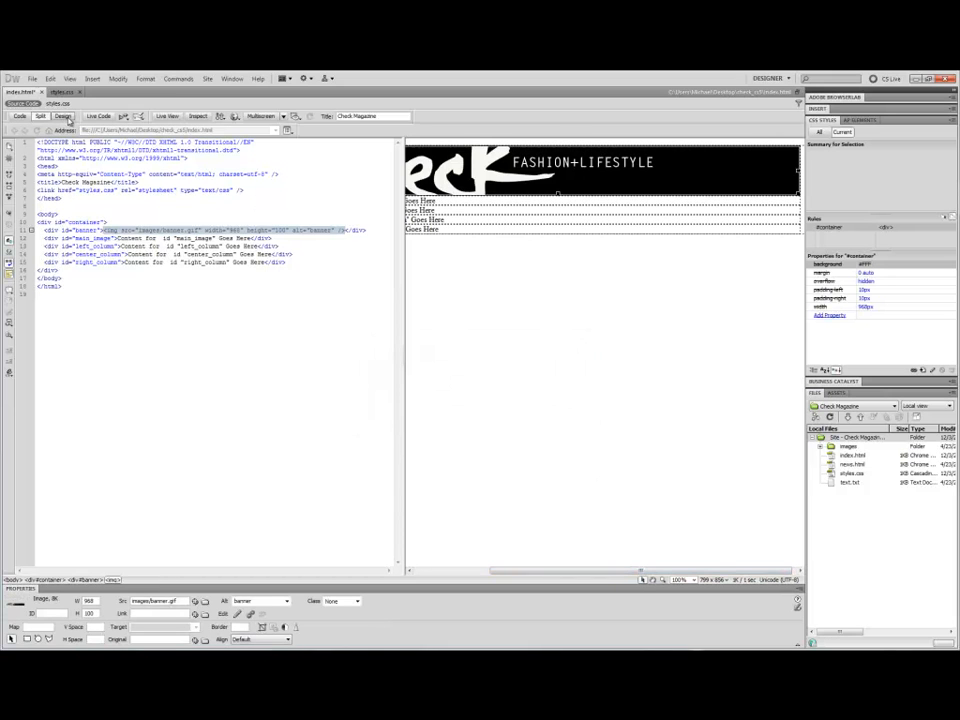
left_click(63, 116)
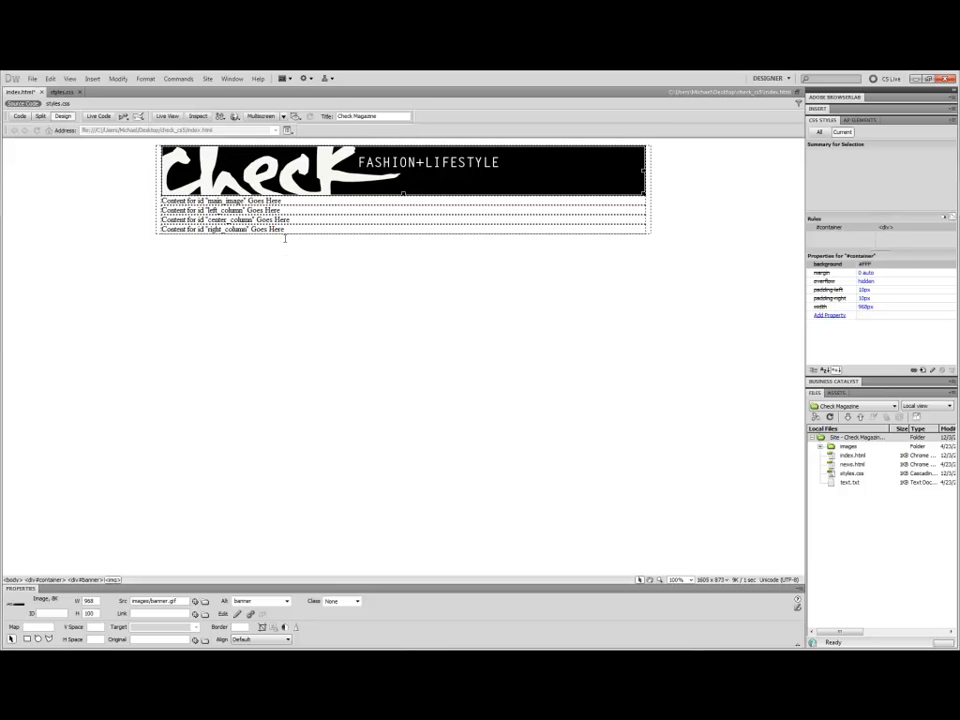
Delete the placeholder text inside the main_image div.
left_click_drag(285, 201, 248, 201)
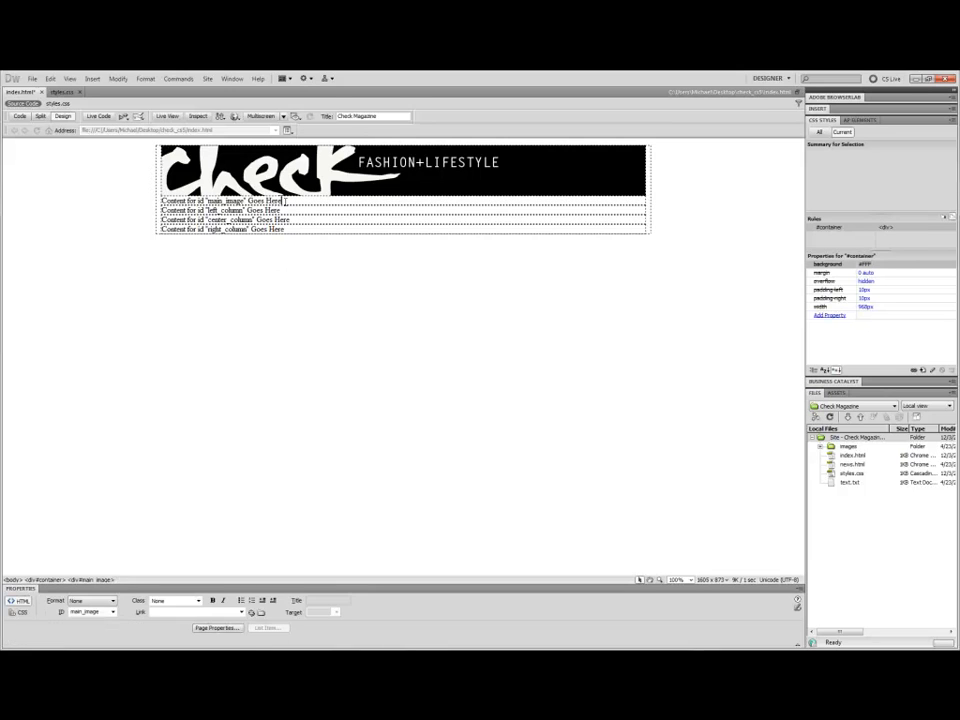
left_click_drag(195, 150, 125, 151)
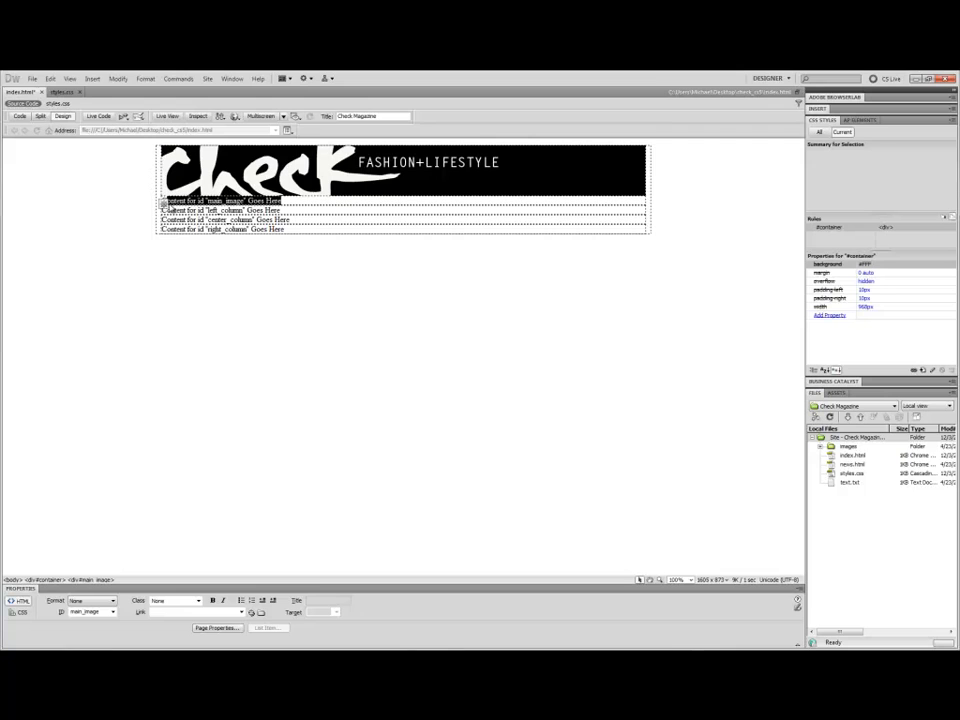
type("C")
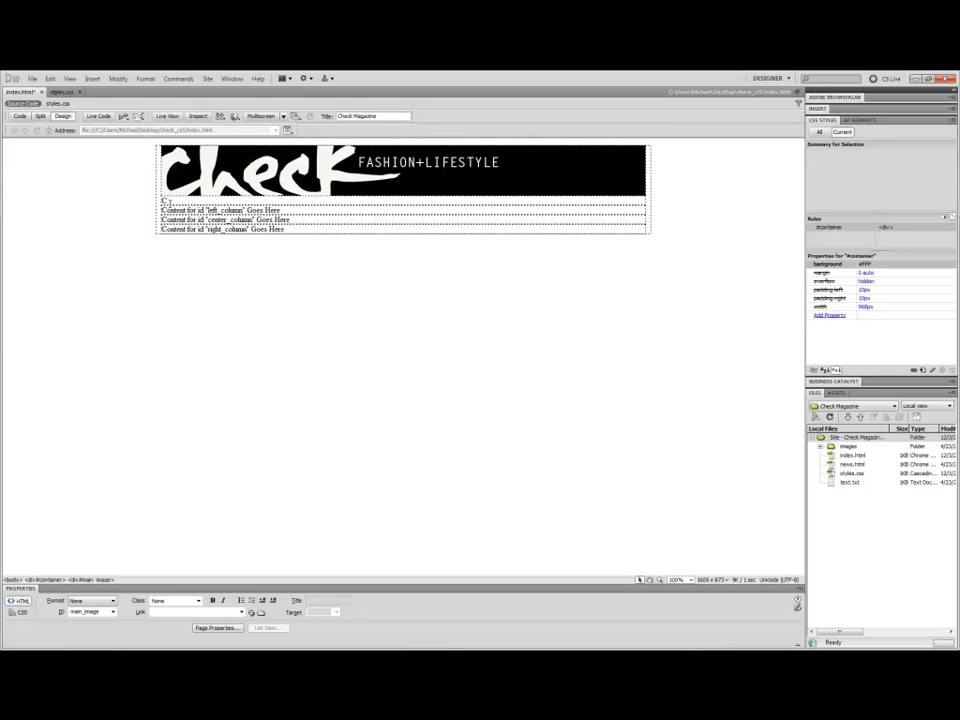
key("BackSpace")
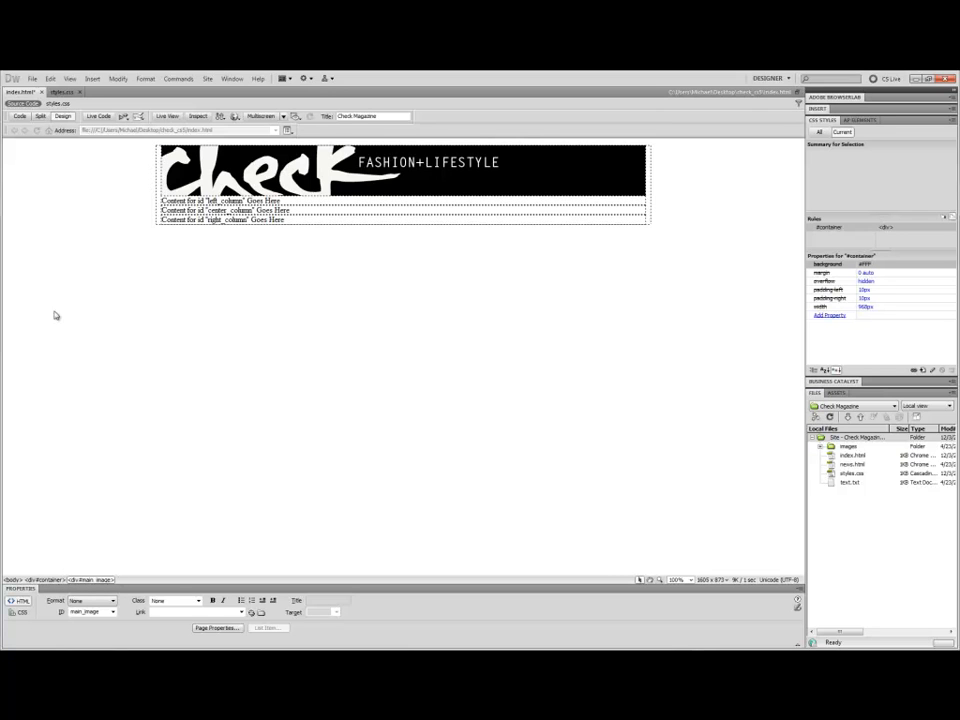
In Split view, create a new #main_image rule in styles.css with background image images/main.jpg set to no-repeat.
left_click(40, 116)
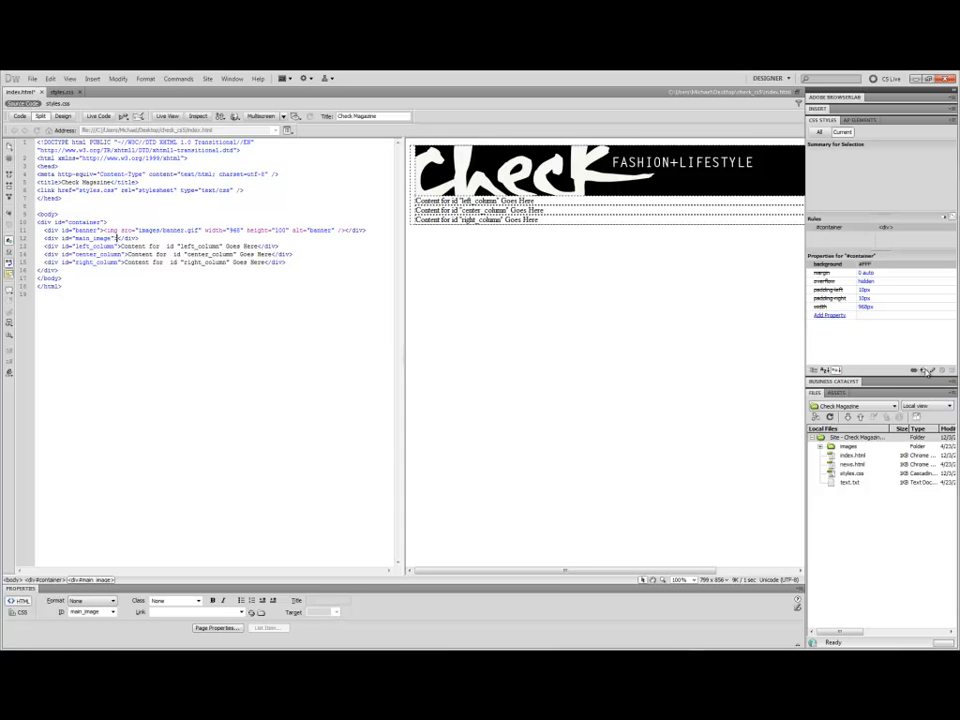
left_click(929, 371)
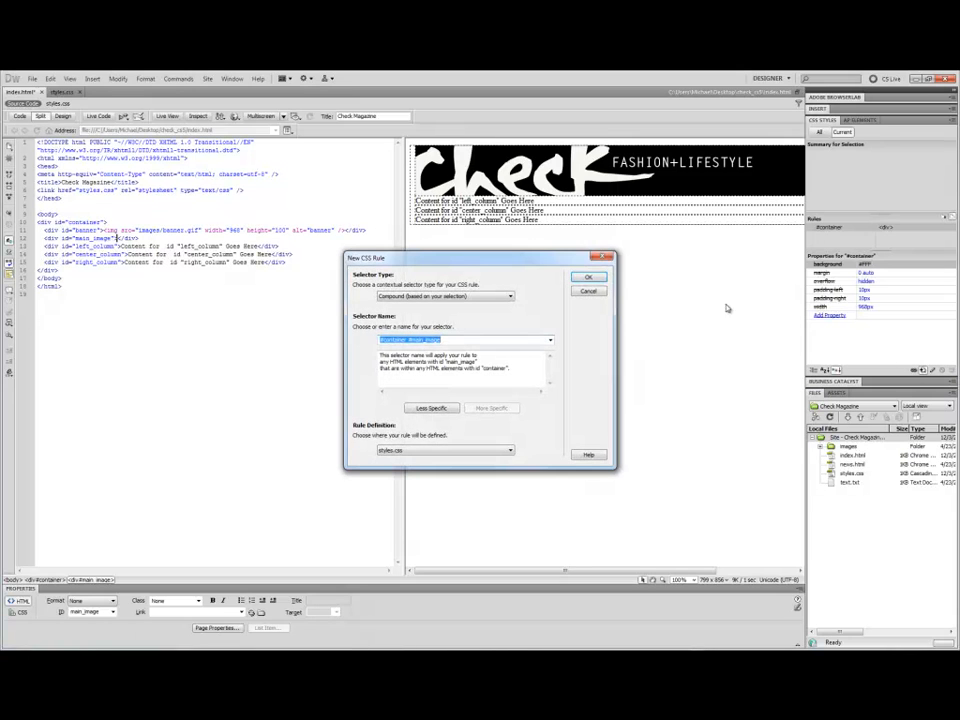
left_click(428, 409)
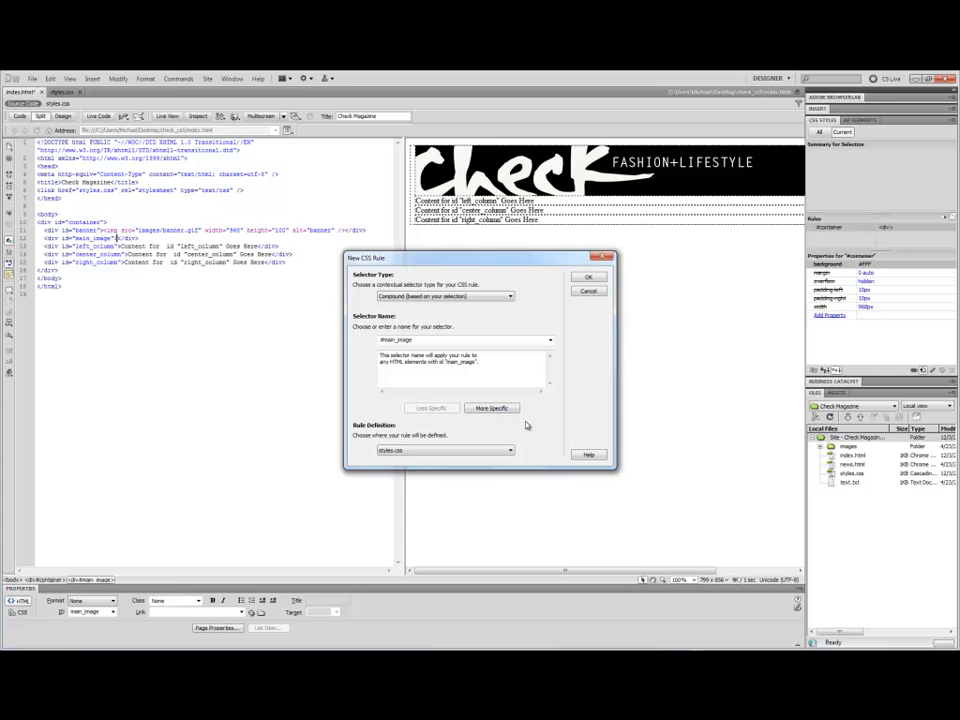
left_click(486, 408)
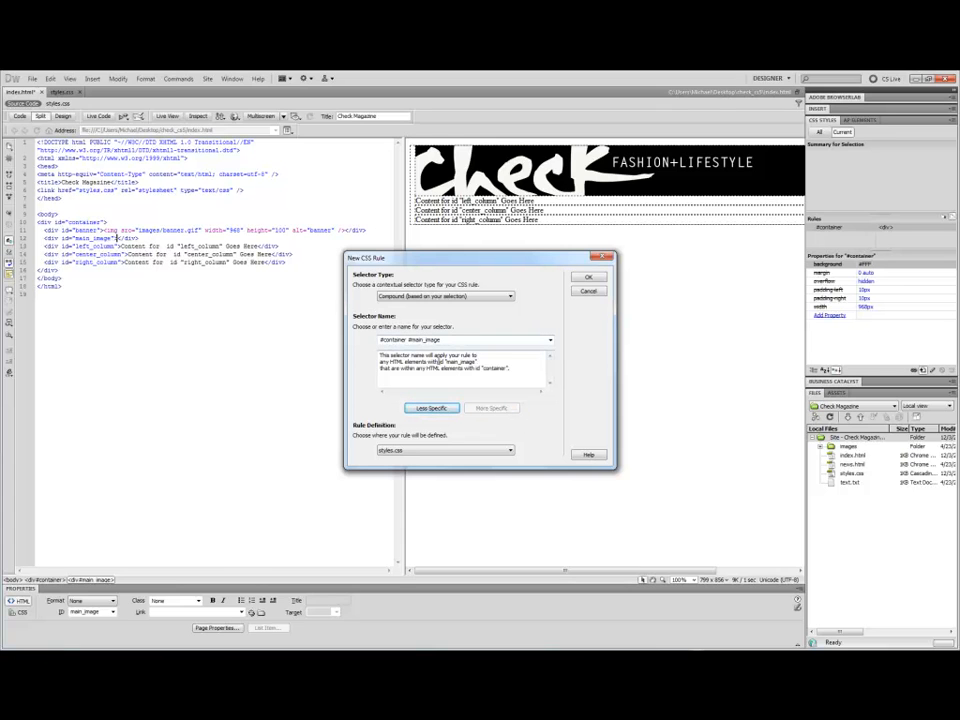
left_click(430, 408)
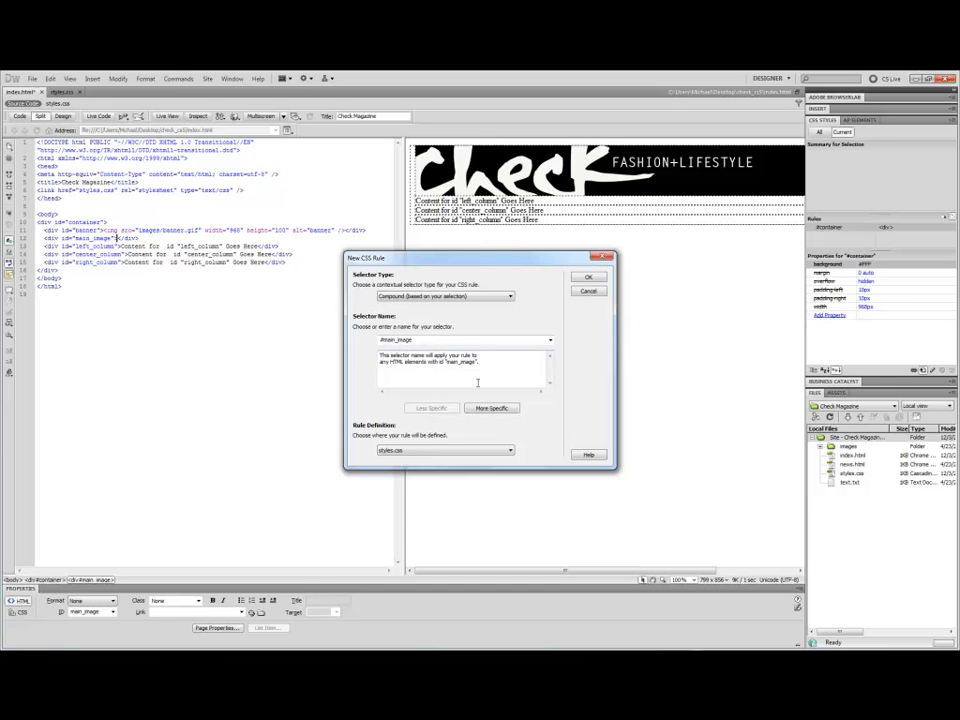
left_click(586, 279)
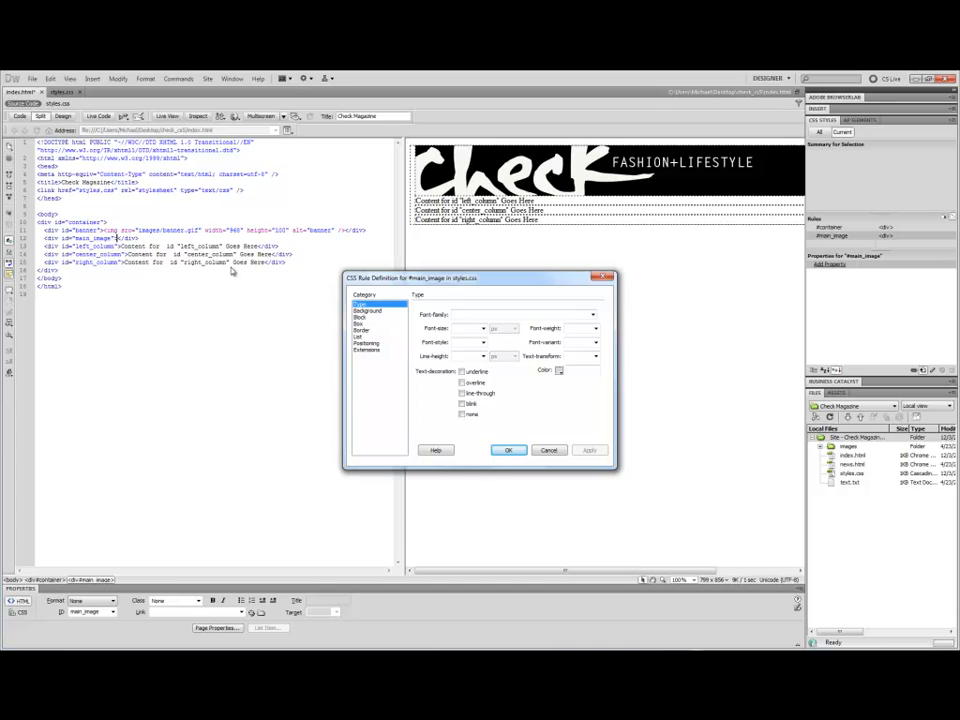
left_click(369, 312)
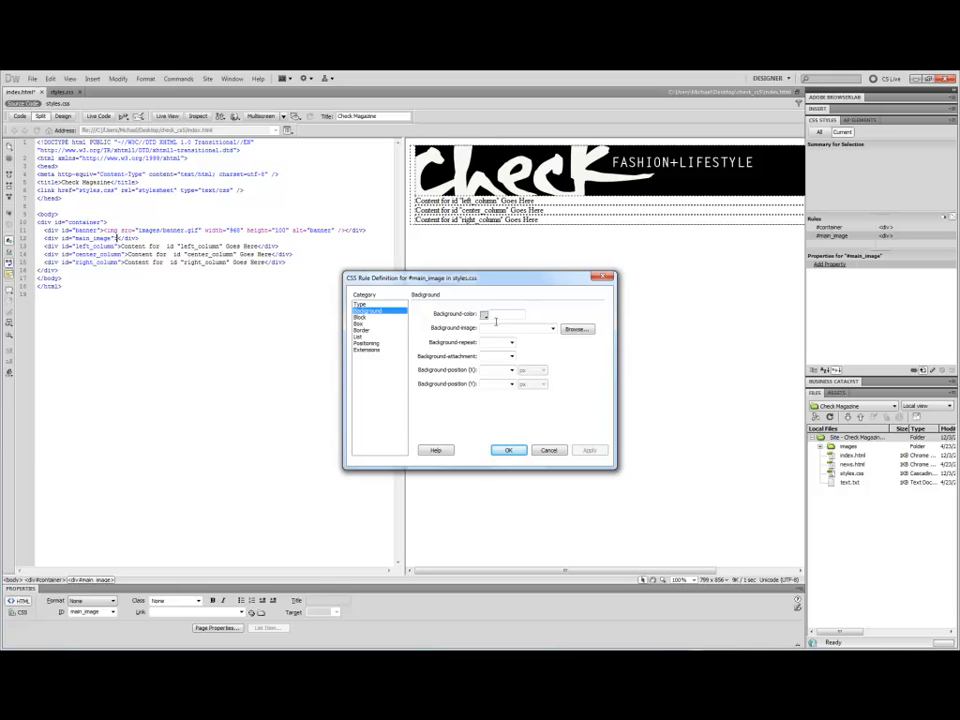
left_click(577, 331)
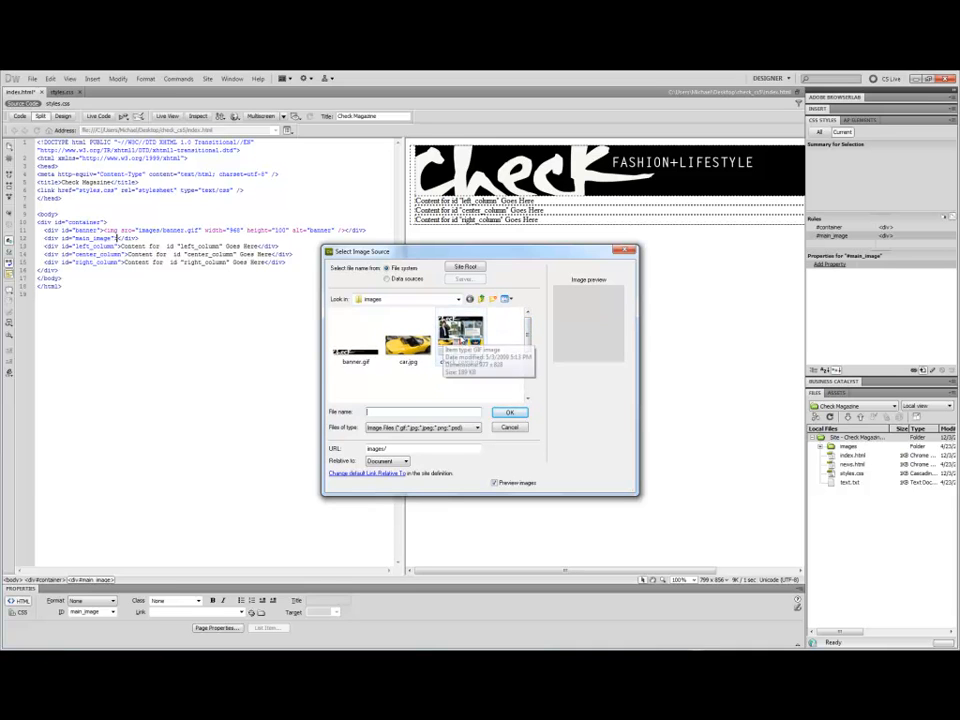
left_click_drag(530, 328, 529, 356)
left_click(460, 352)
double_click(461, 355)
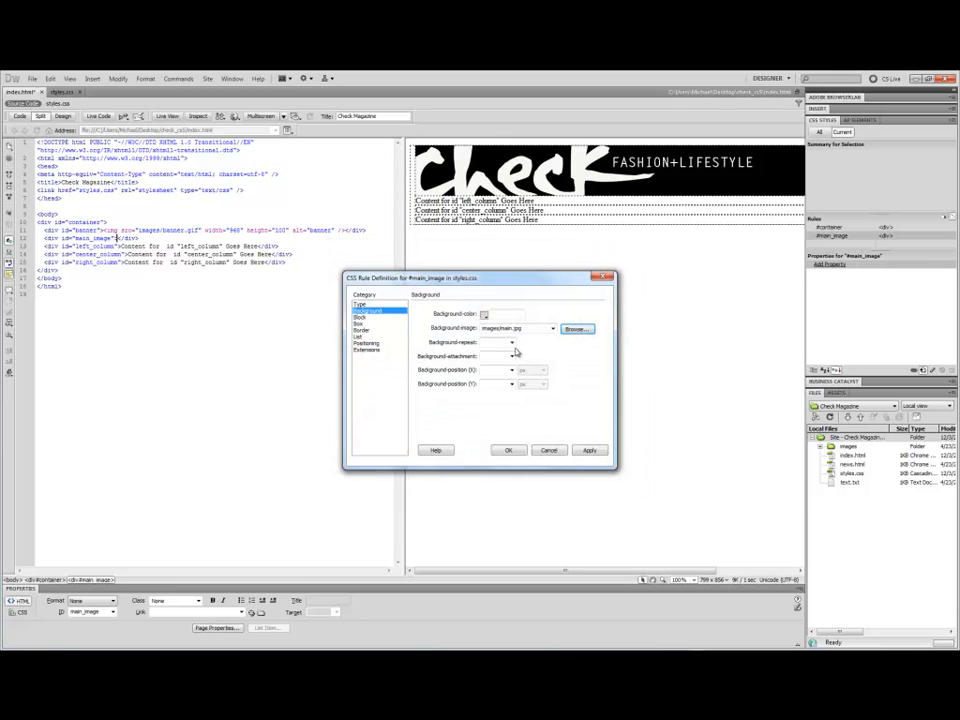
left_click(511, 343)
left_click(504, 352)
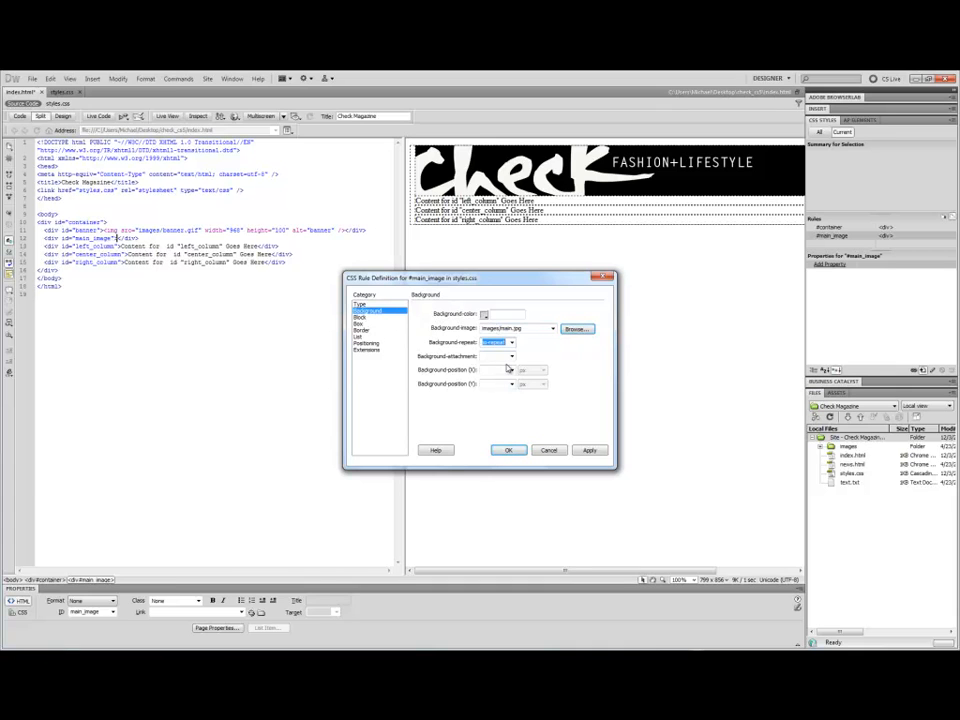
Set the #main_image rule's box width to 968 px and height to 376 px, then apply and confirm.
left_click(372, 317)
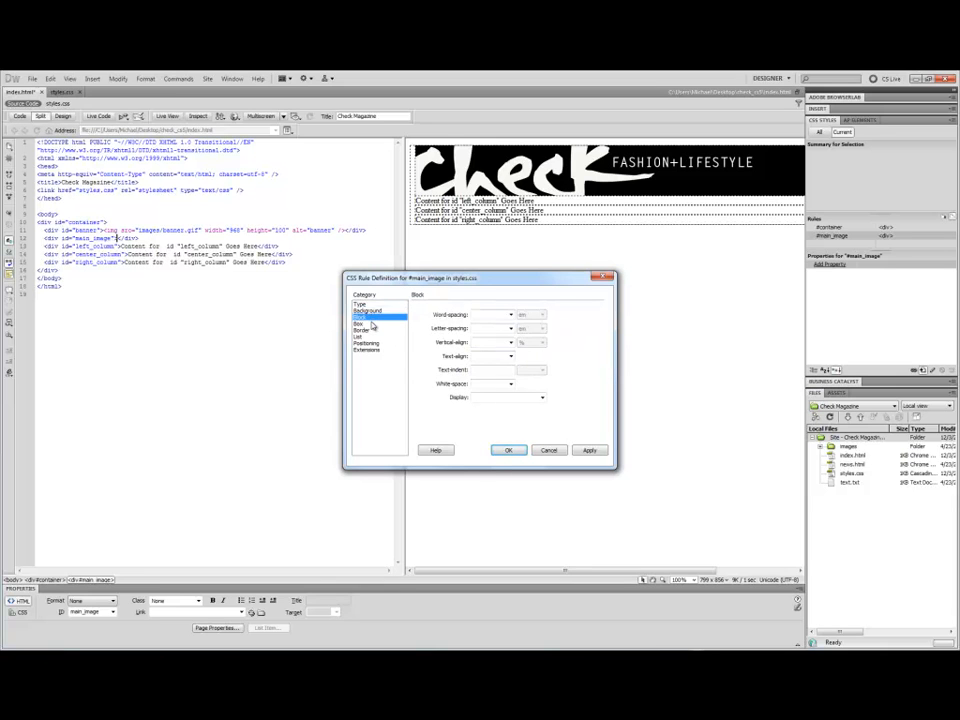
left_click(372, 324)
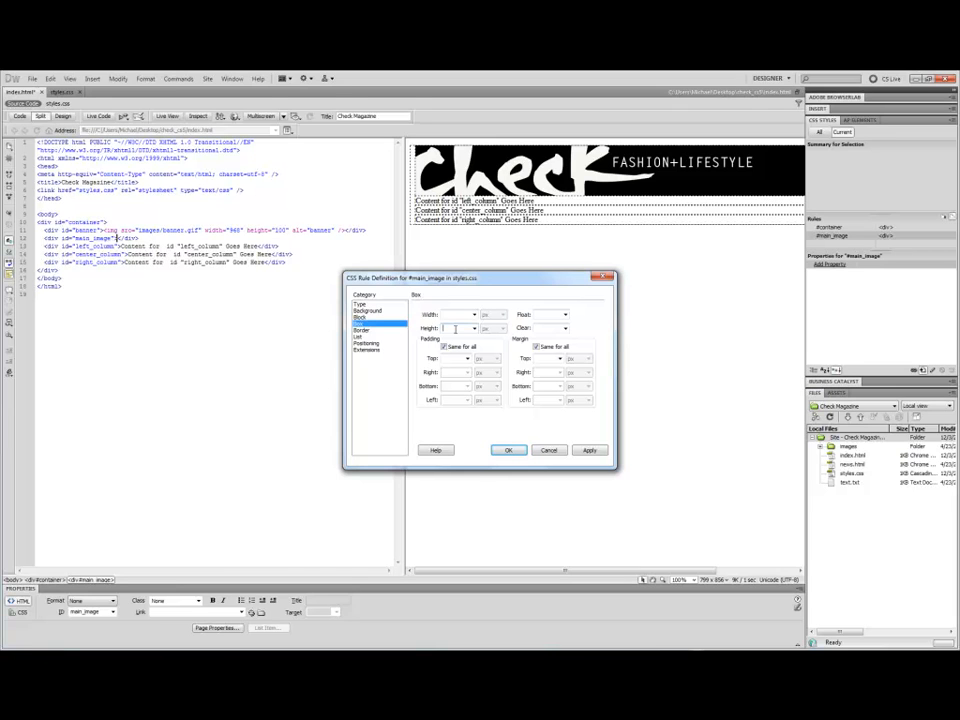
type("376")
type("960")
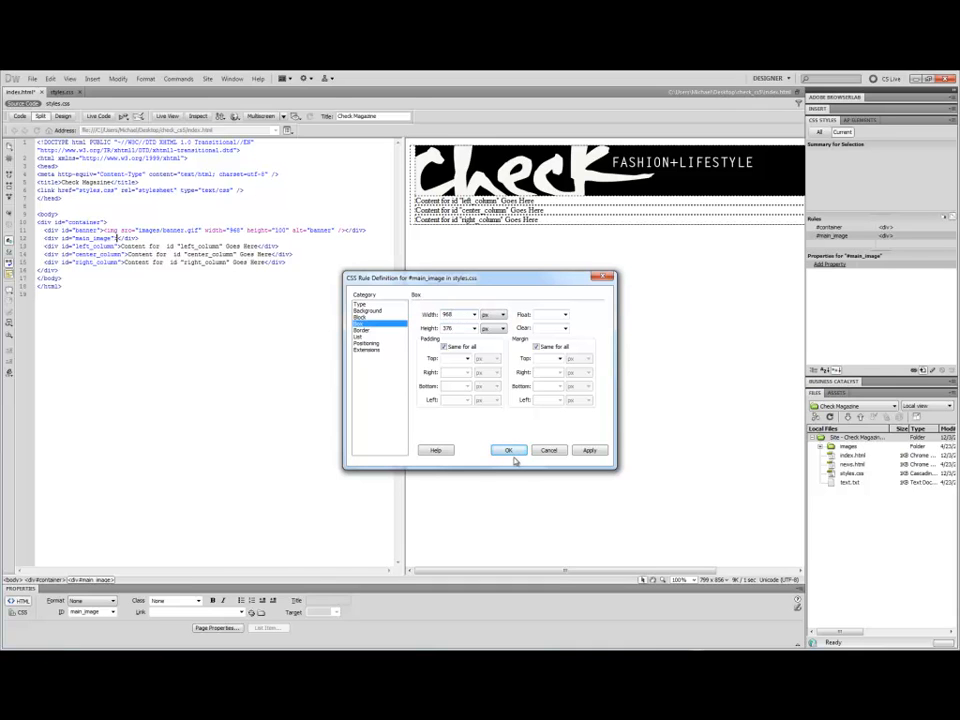
left_click(588, 451)
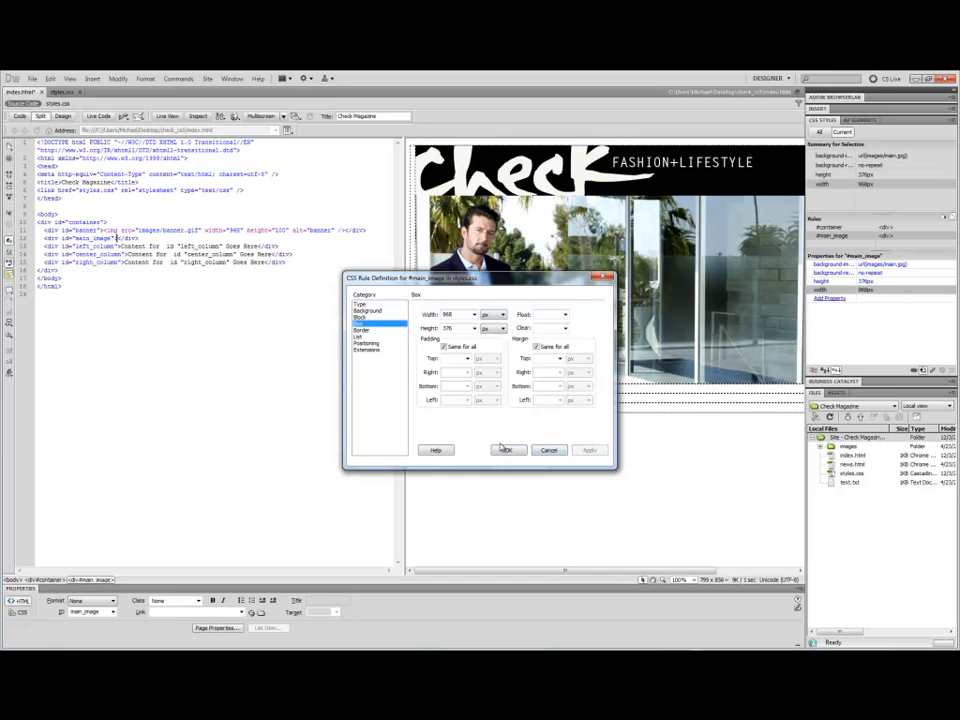
left_click(508, 451)
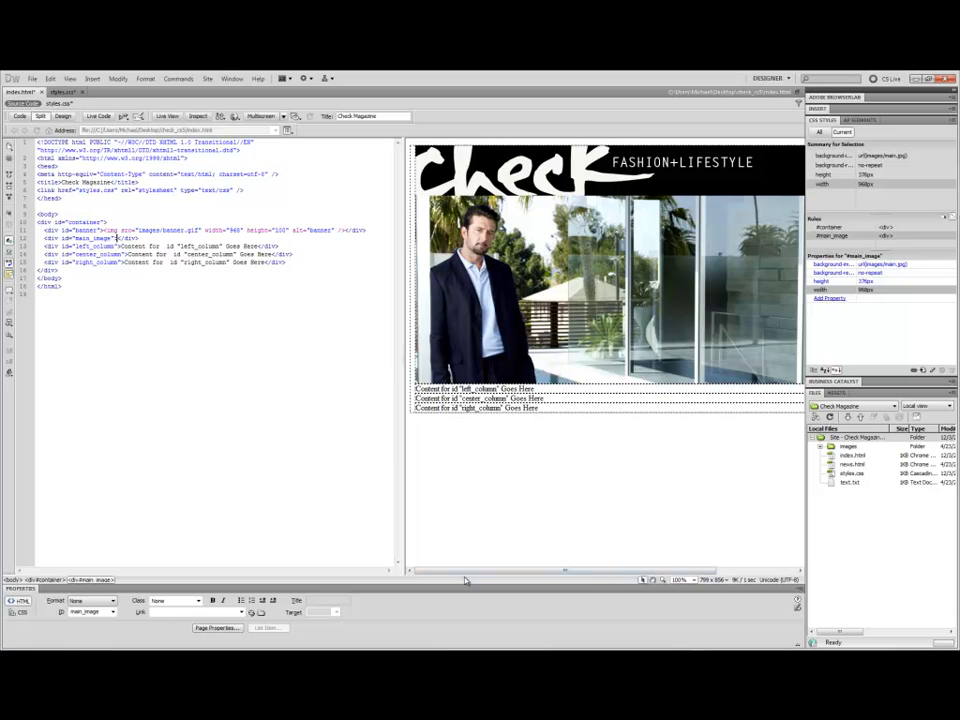
In styles.css, add an empty grouped rule for #left_column, #center_column, #right_column after #main_image.
left_click_drag(467, 576, 549, 577)
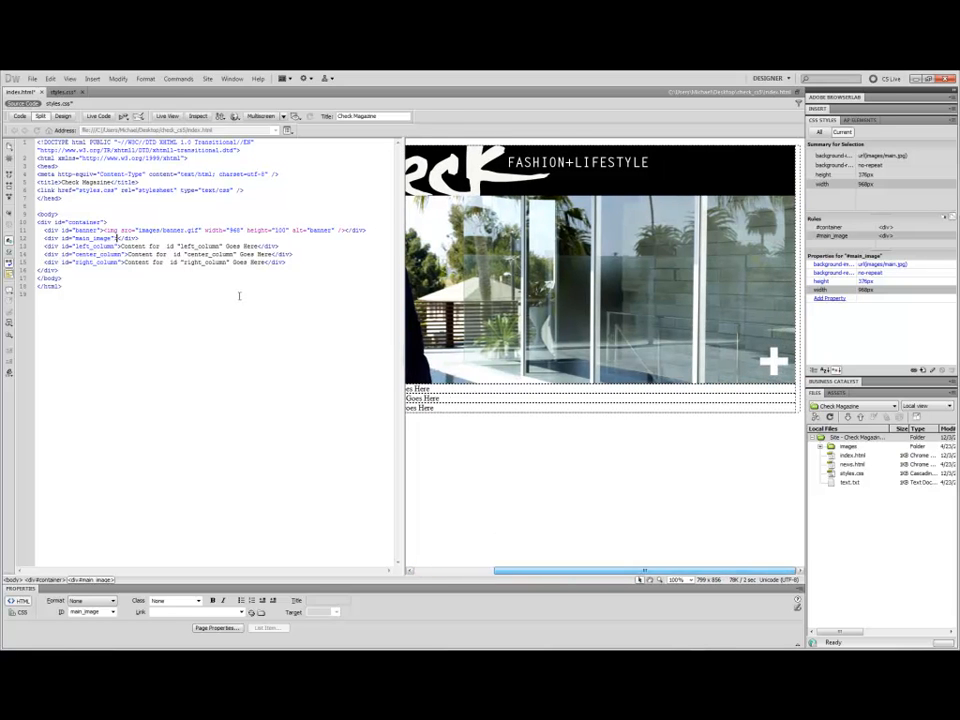
left_click(63, 117)
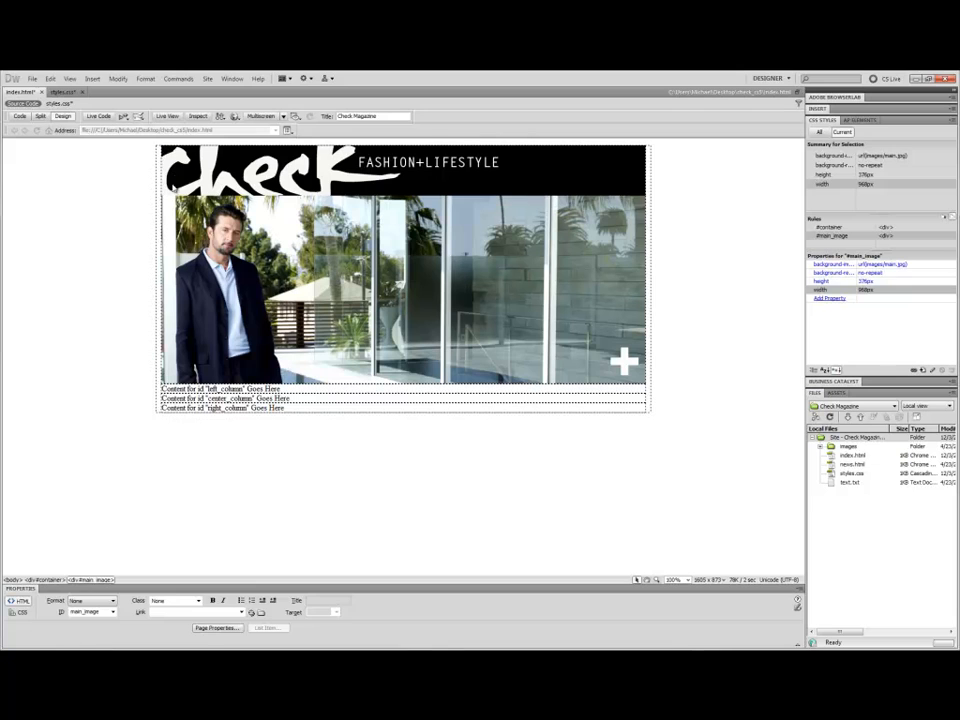
left_click(193, 185)
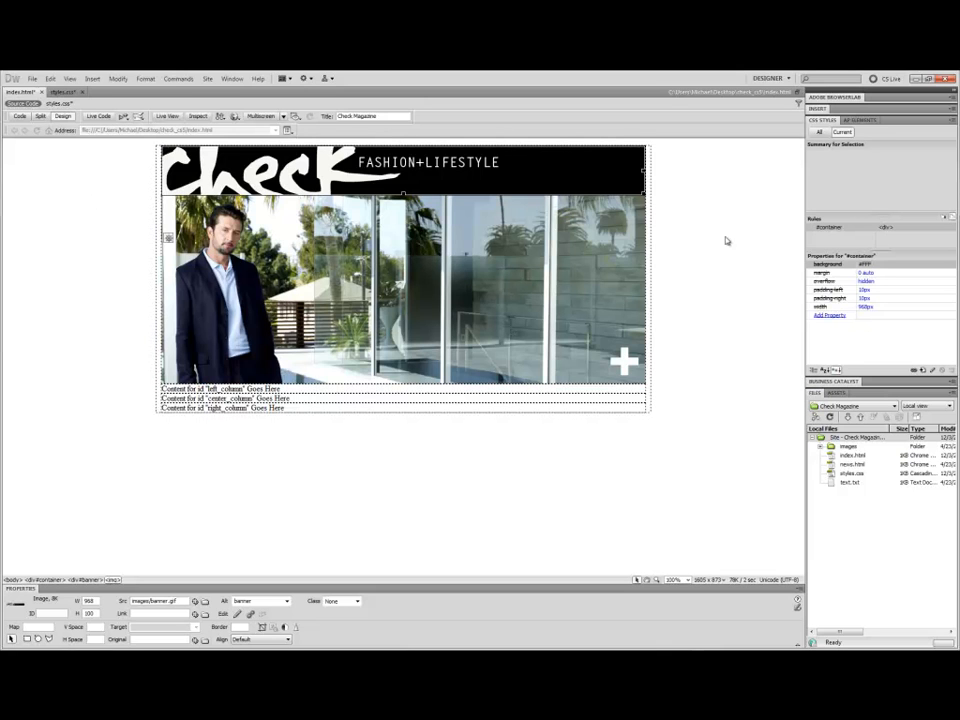
left_click(60, 103)
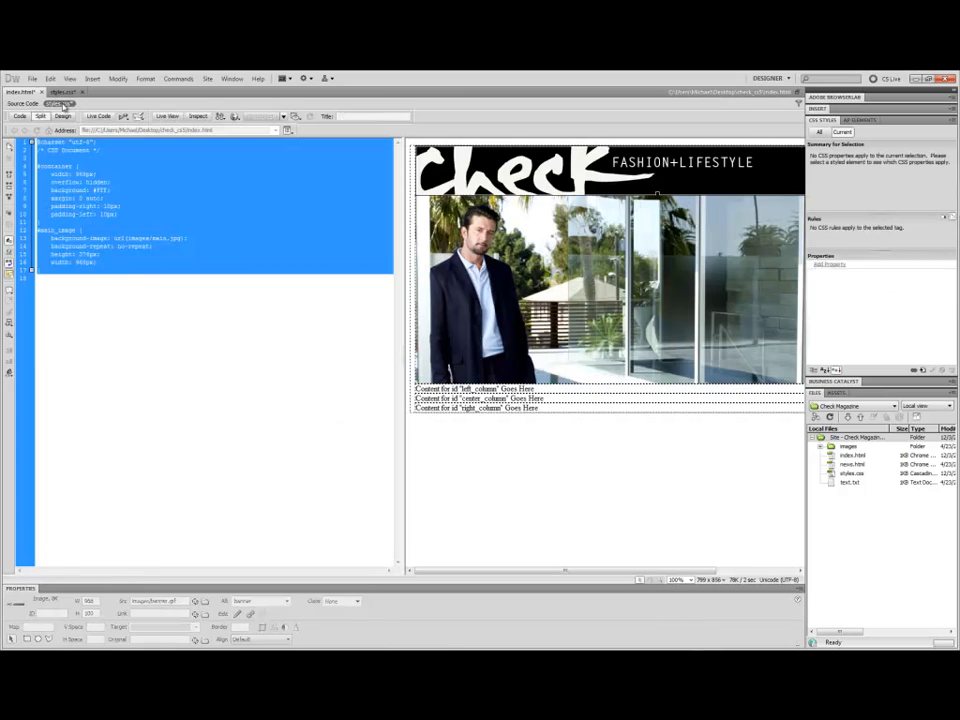
left_click(40, 277)
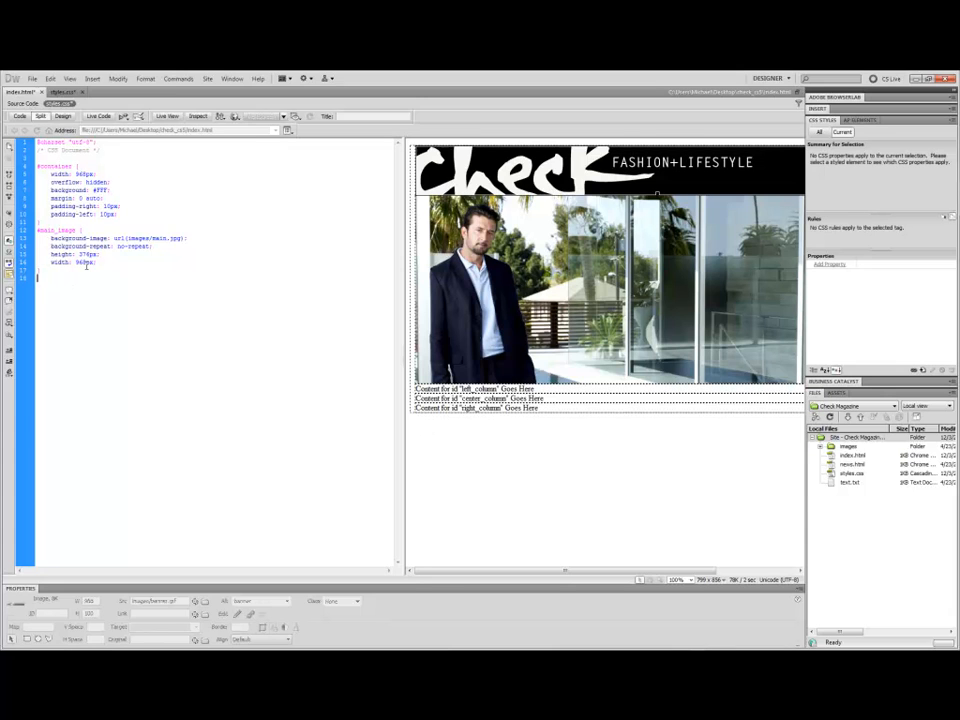
key("Return")
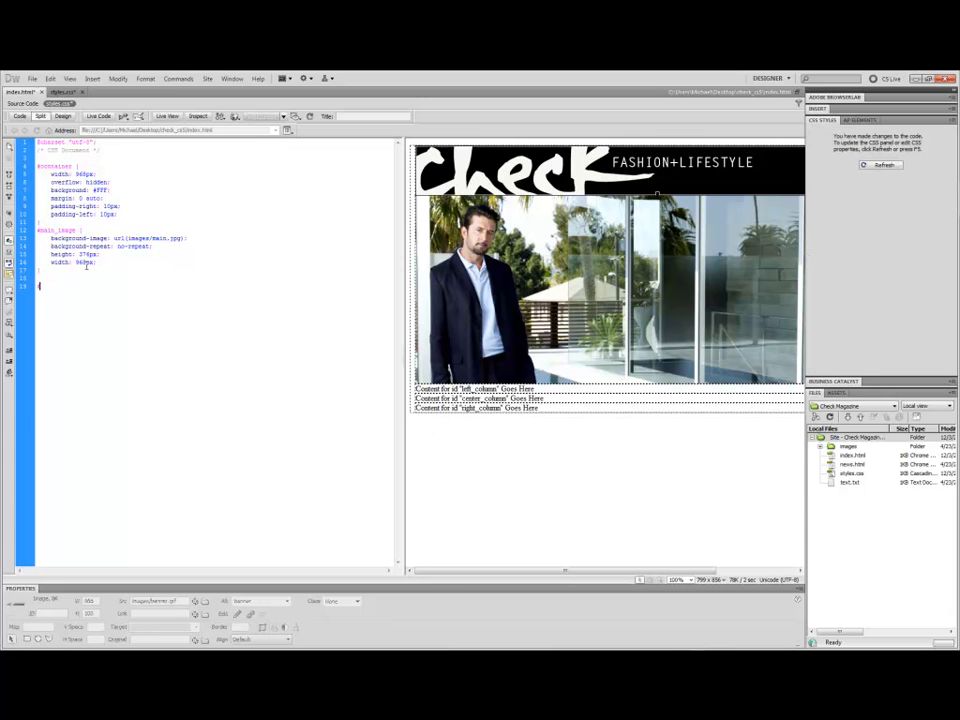
type("#left_column, #center_column, #right_column {")
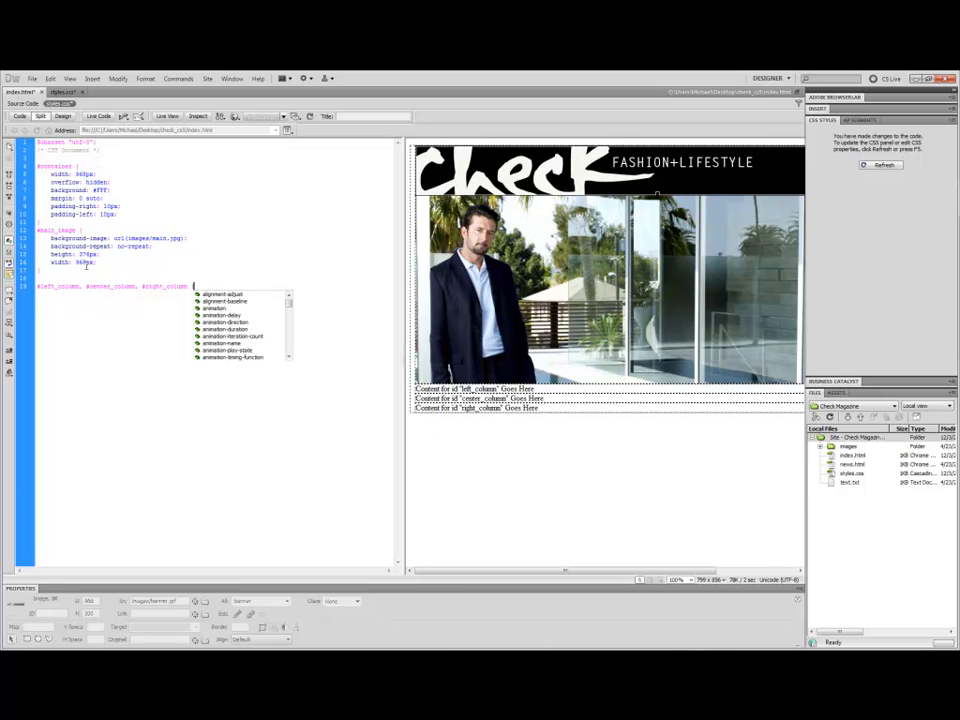
key("Return")
key("Return")
type("}")
key("Up")
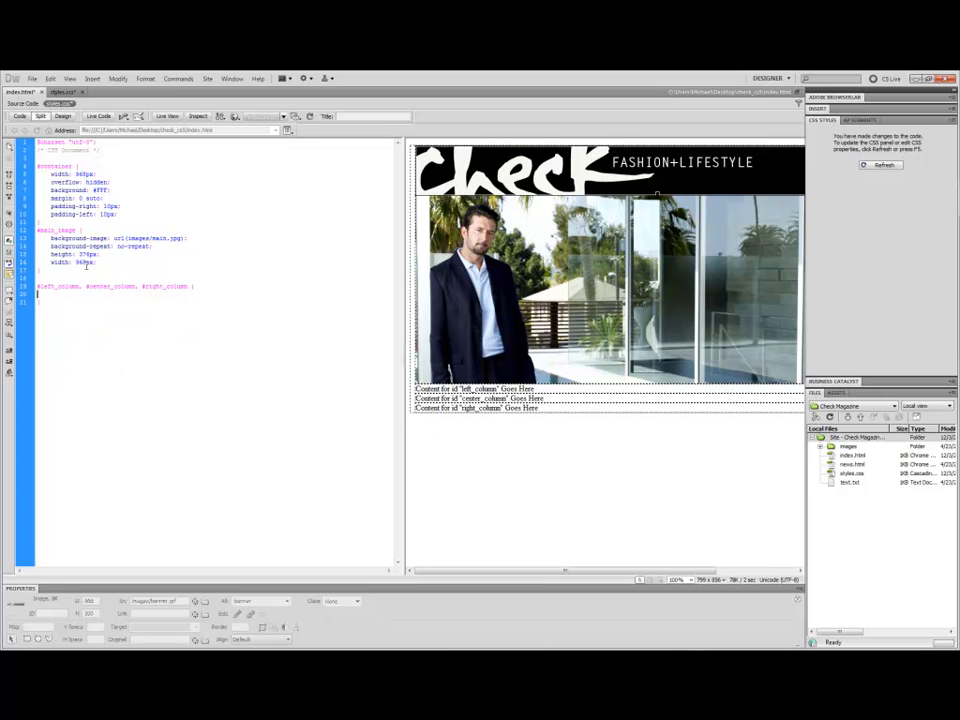
Give the column rule a width of 316px and refresh the CSS styles.
type("width: ")
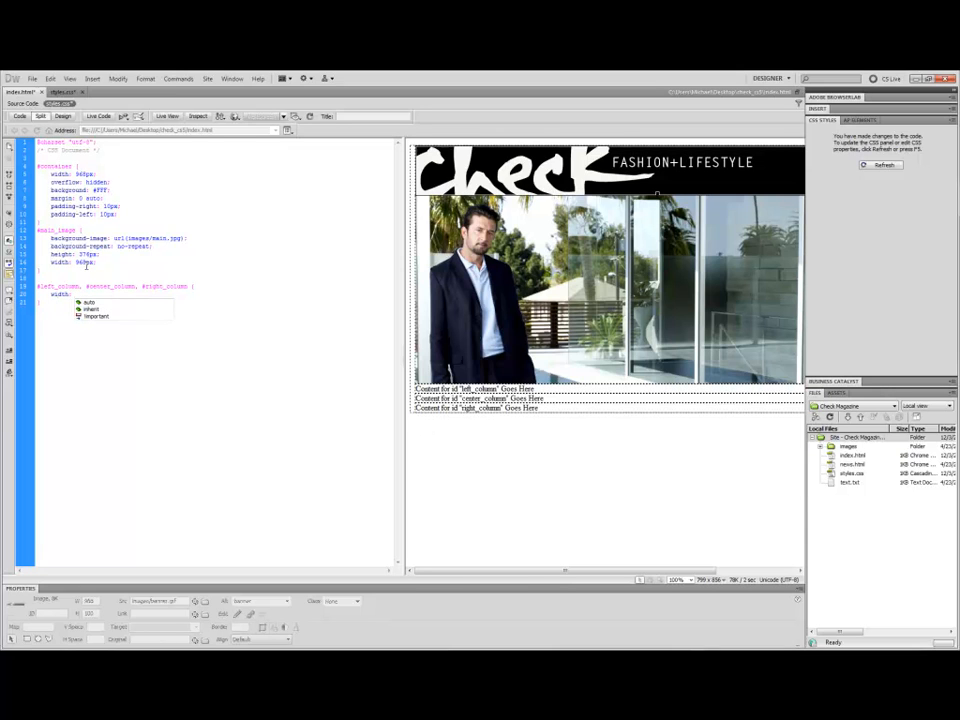
type("316px;")
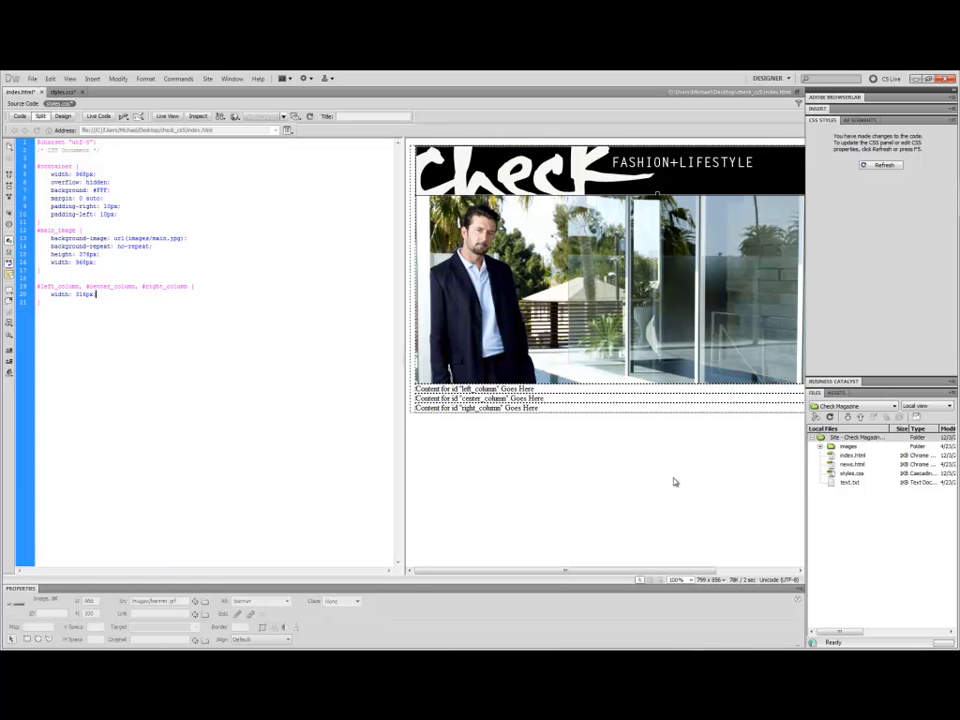
left_click(884, 165)
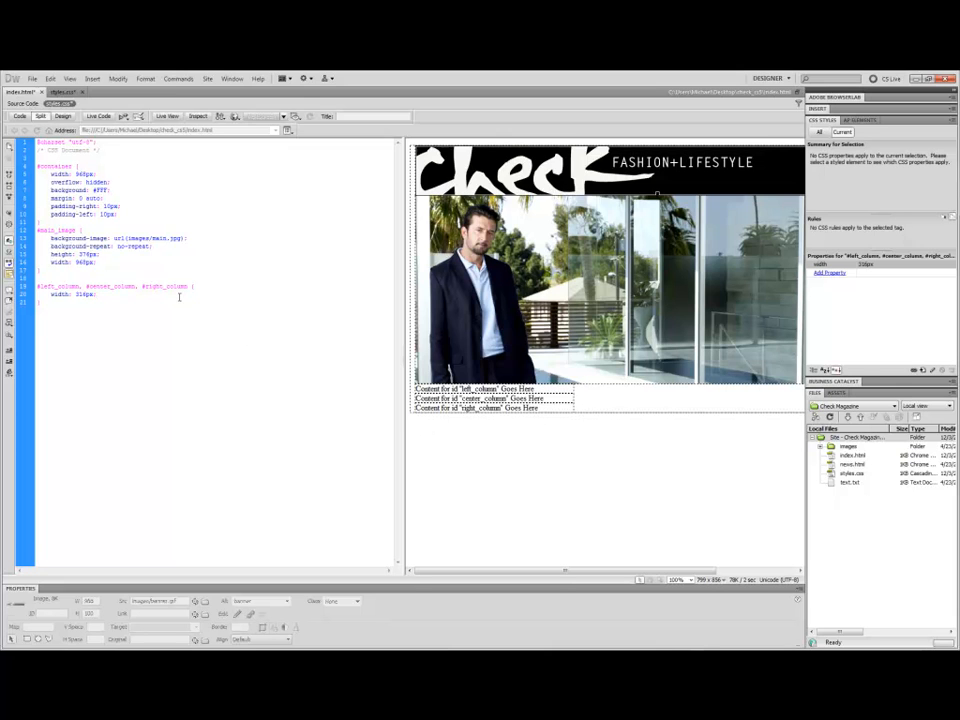
Add float: left to the column rule and refresh the CSS styles.
key("Return")
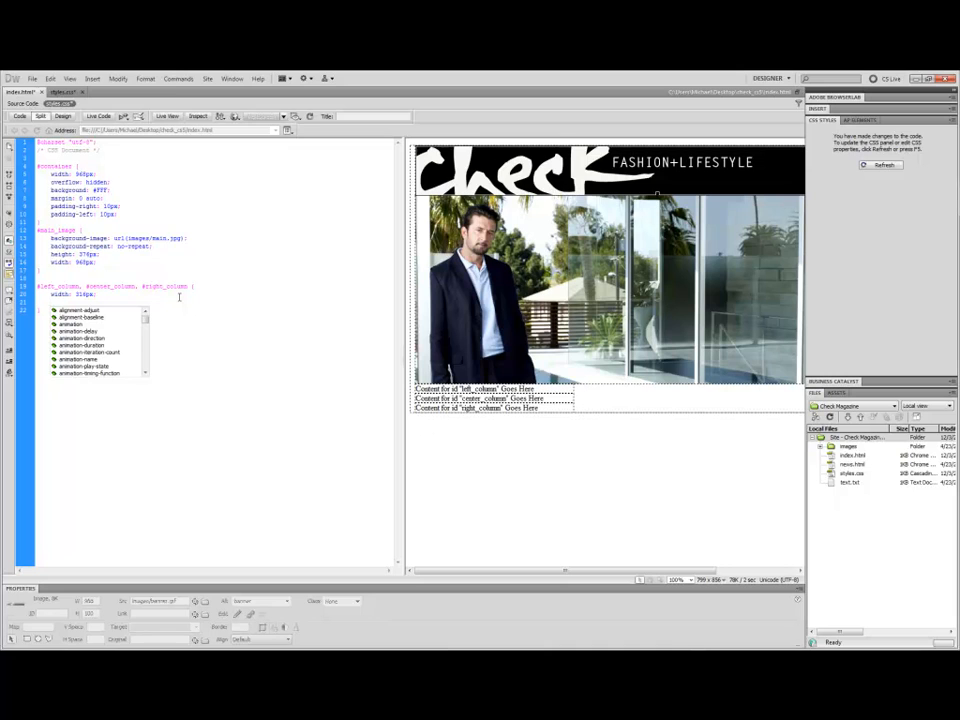
type("float")
key("Return")
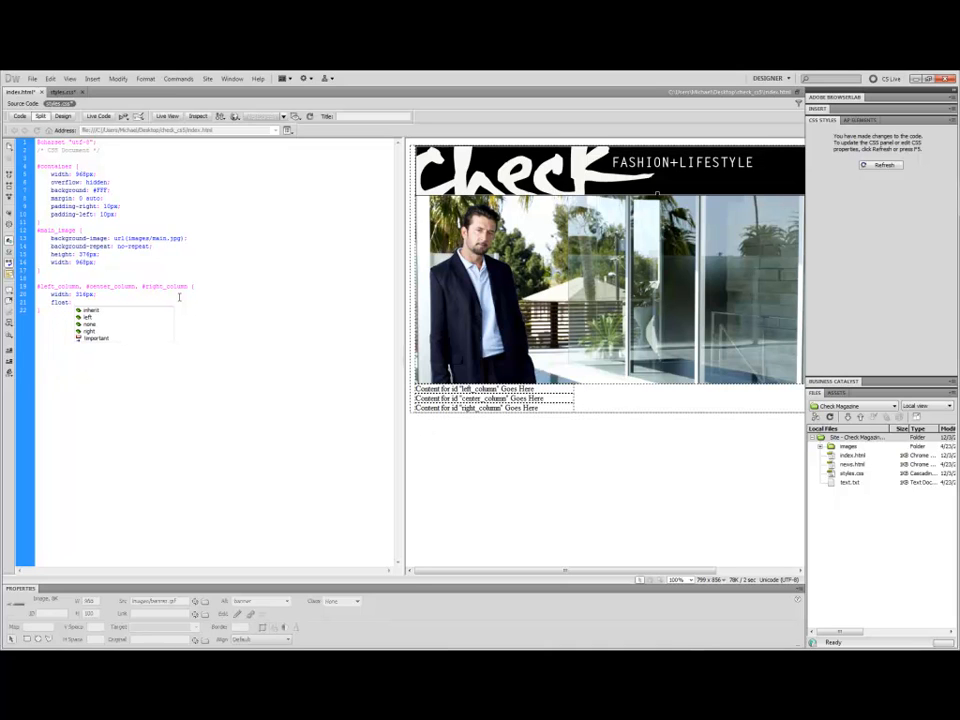
type("left")
key("Return")
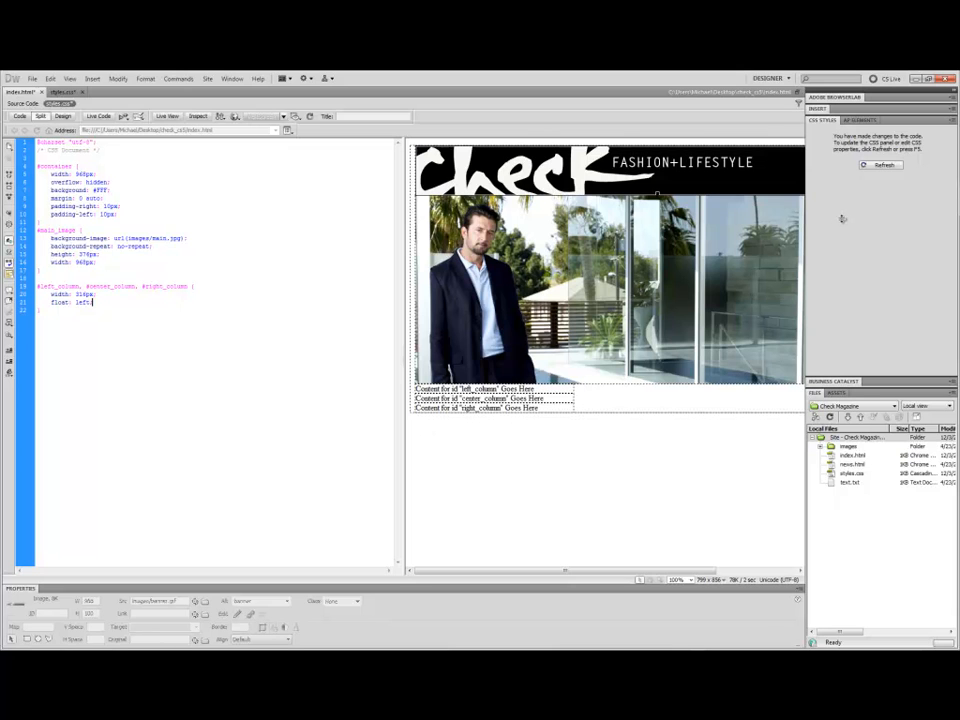
left_click(879, 165)
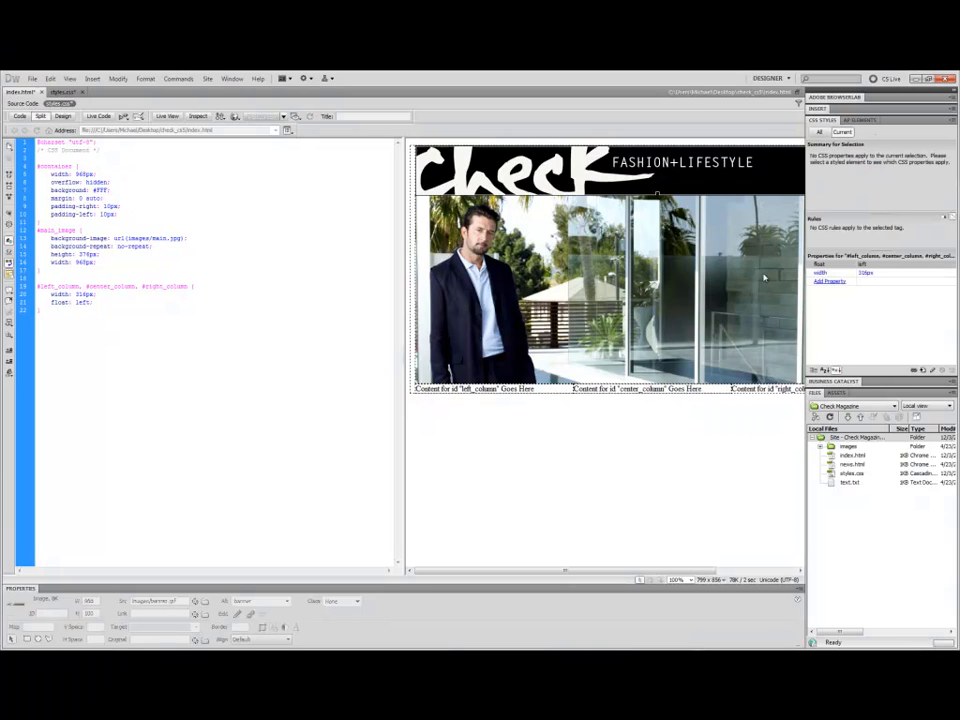
left_click(532, 567)
scroll(574, 572, "right", 3)
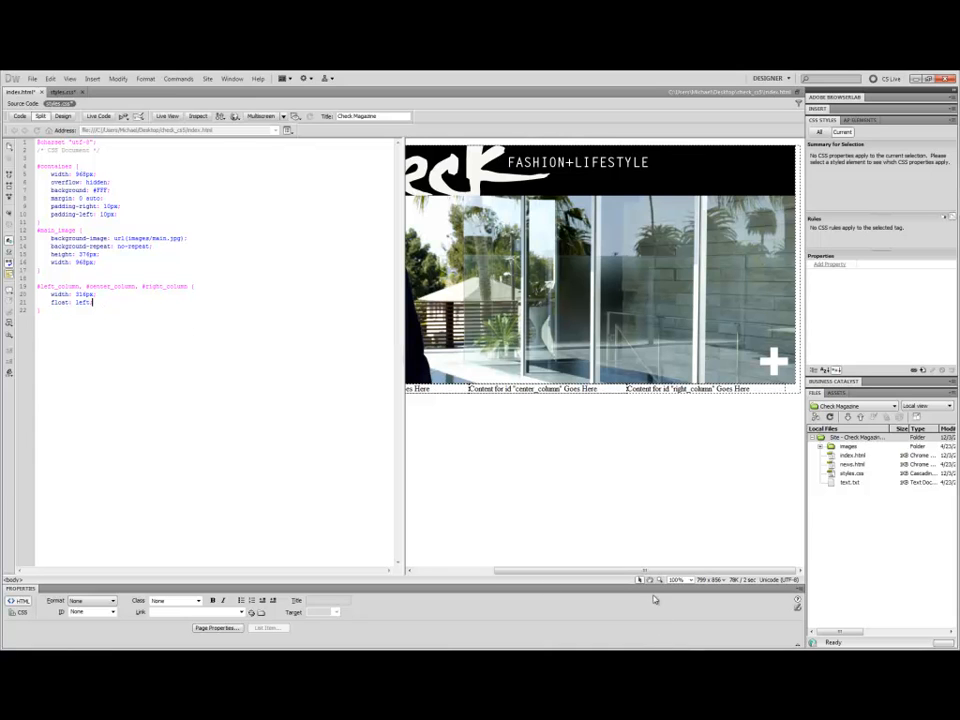
Add a #center_column, #right_column rule with margin-left: 10px; to styles.css and refresh the CSS styles.
left_click(59, 323)
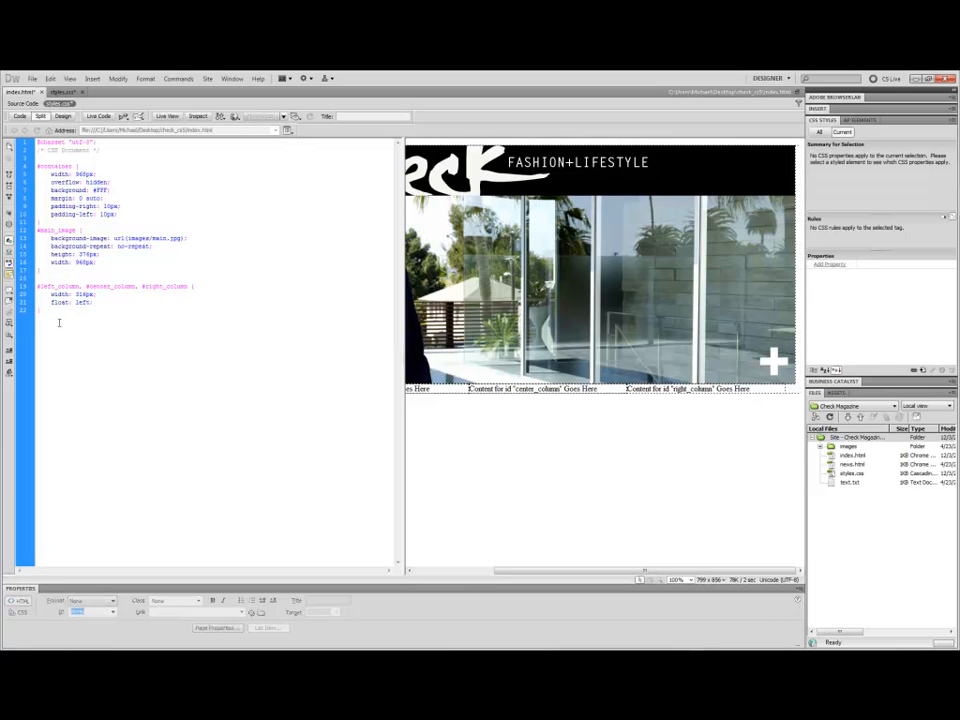
key("Return")
type("#center_column, #right_col")
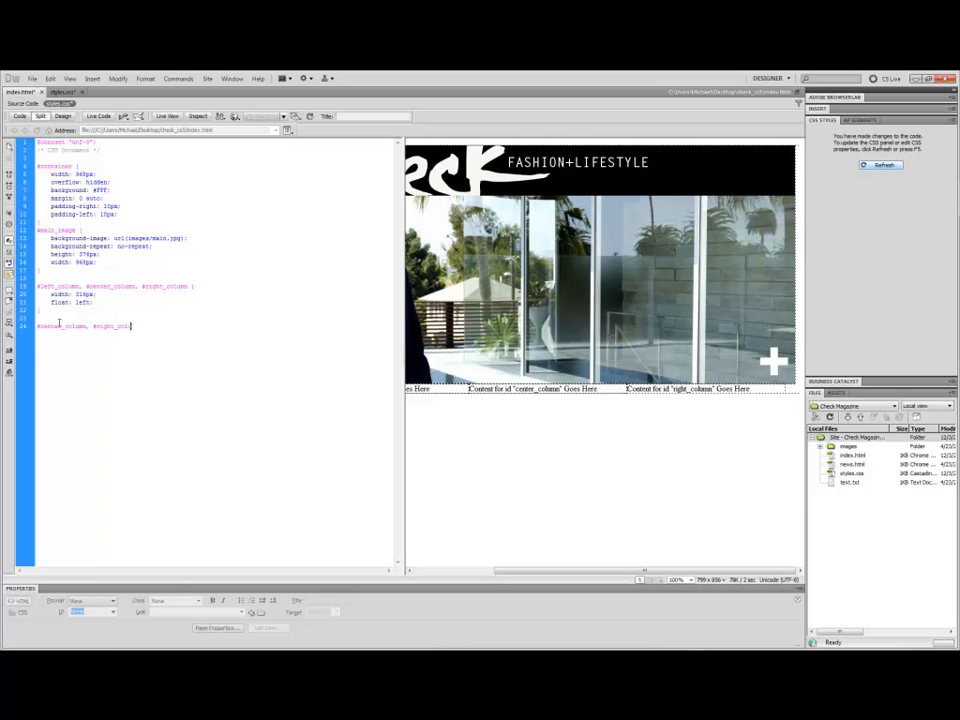
type("umn {")
key("Return")
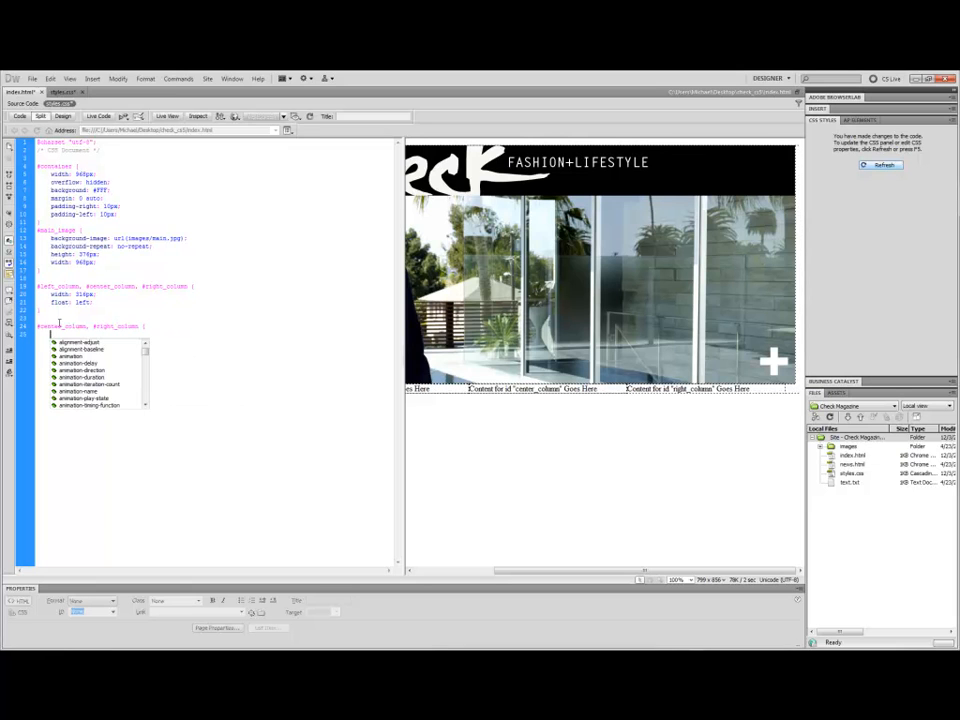
key("Escape")
key("Return")
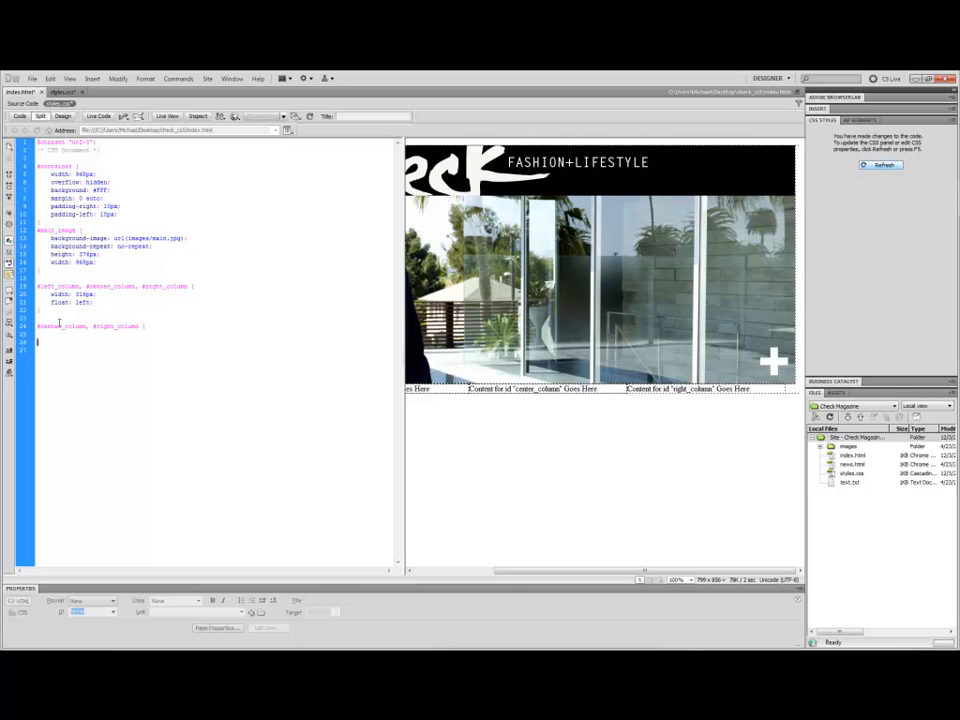
type("margin-lef")
type("t: 10px;")
left_click(889, 165)
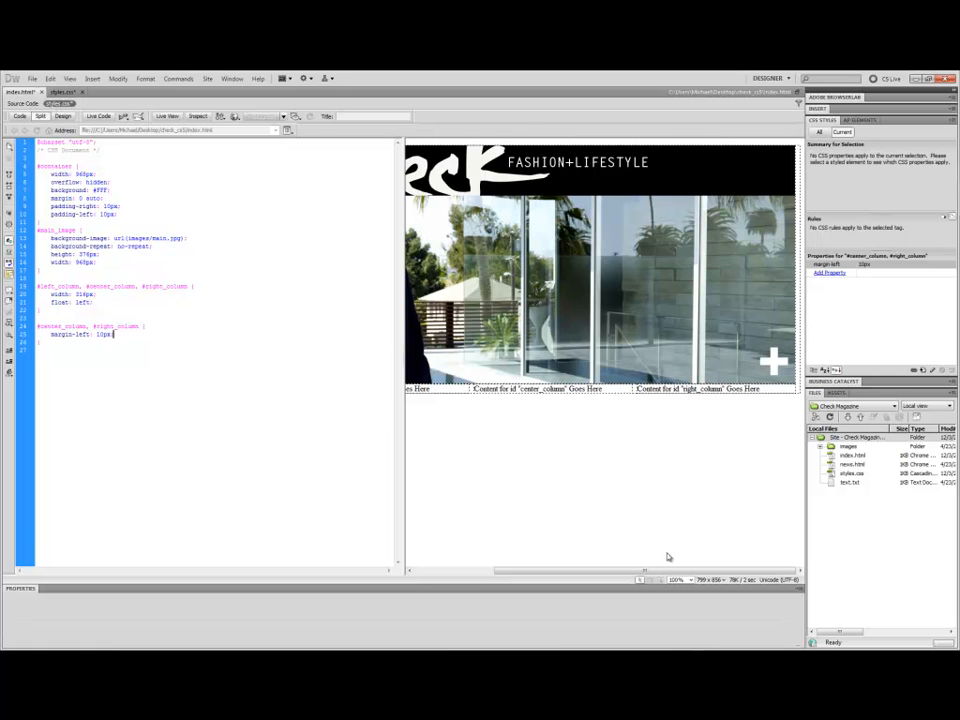
Preview the page layout in Design view and Live View.
left_click(63, 117)
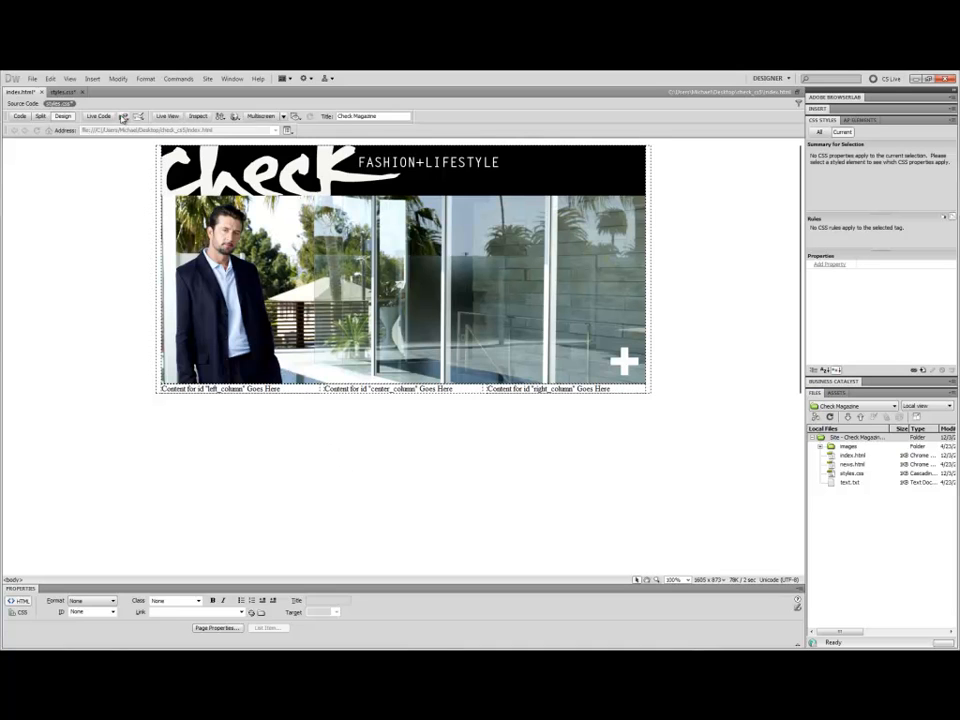
left_click(168, 118)
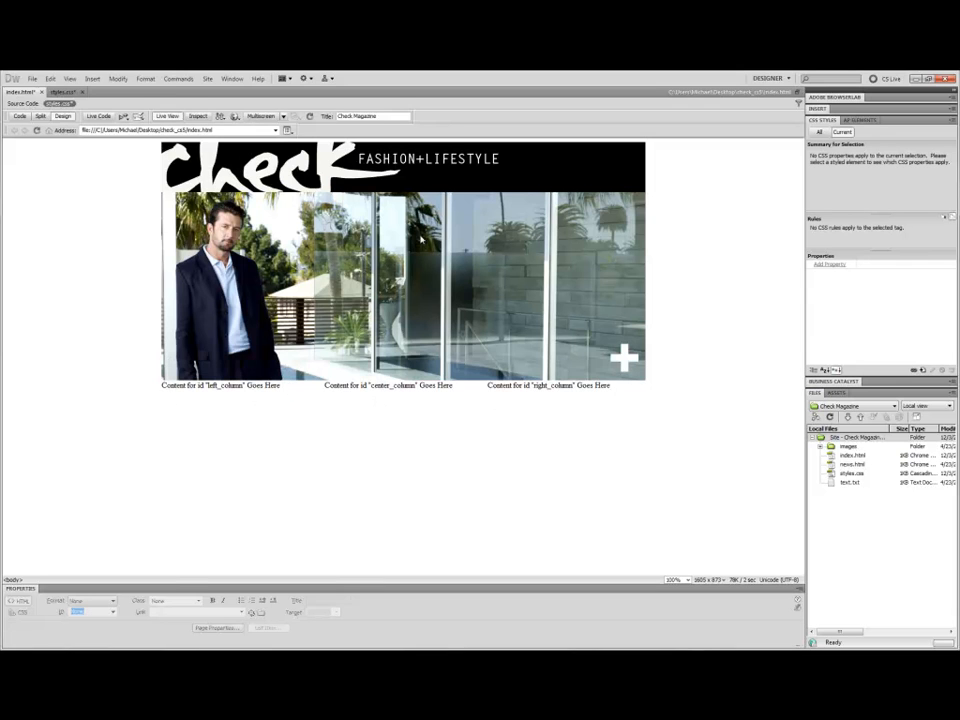
left_click(167, 116)
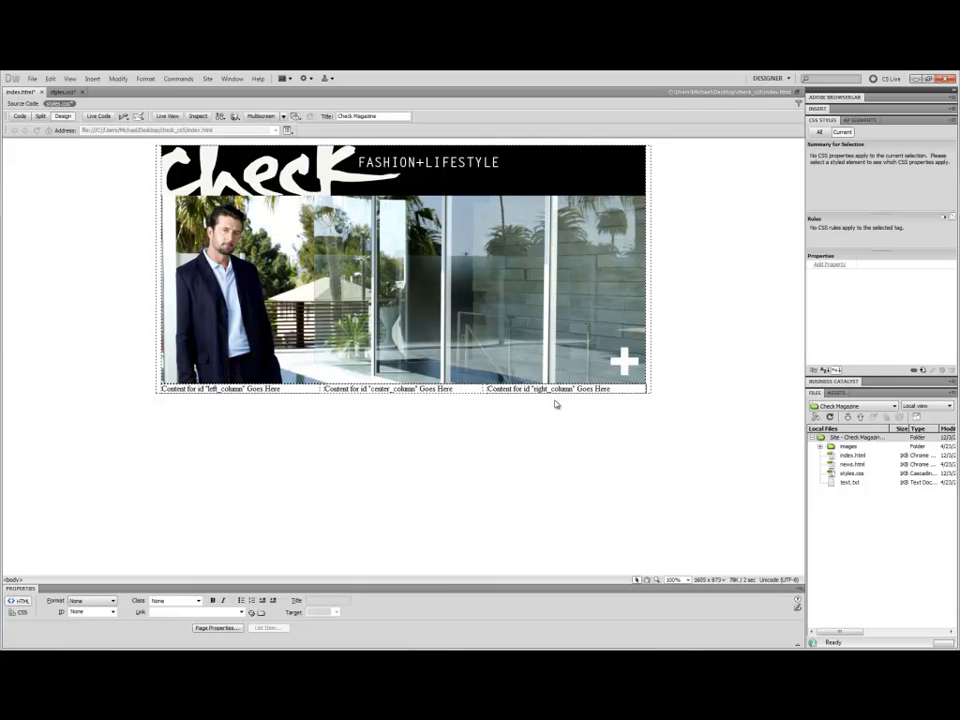
Replace the left column's placeholder text with the car.jpg image, giving it the alternate text "car".
left_click_drag(297, 388, 162, 389)
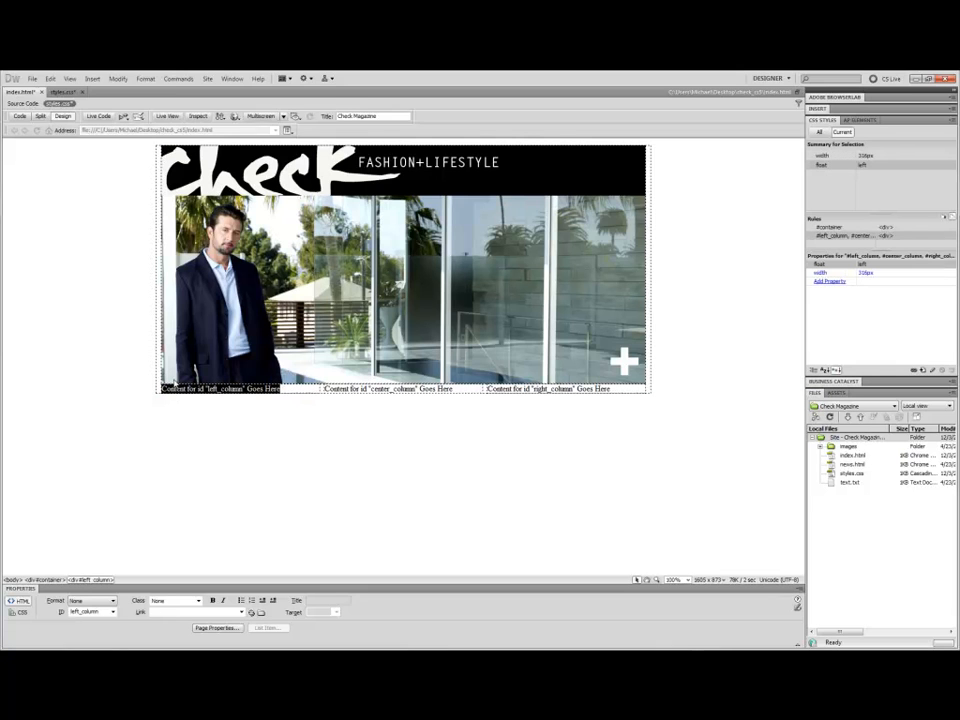
left_click(41, 116)
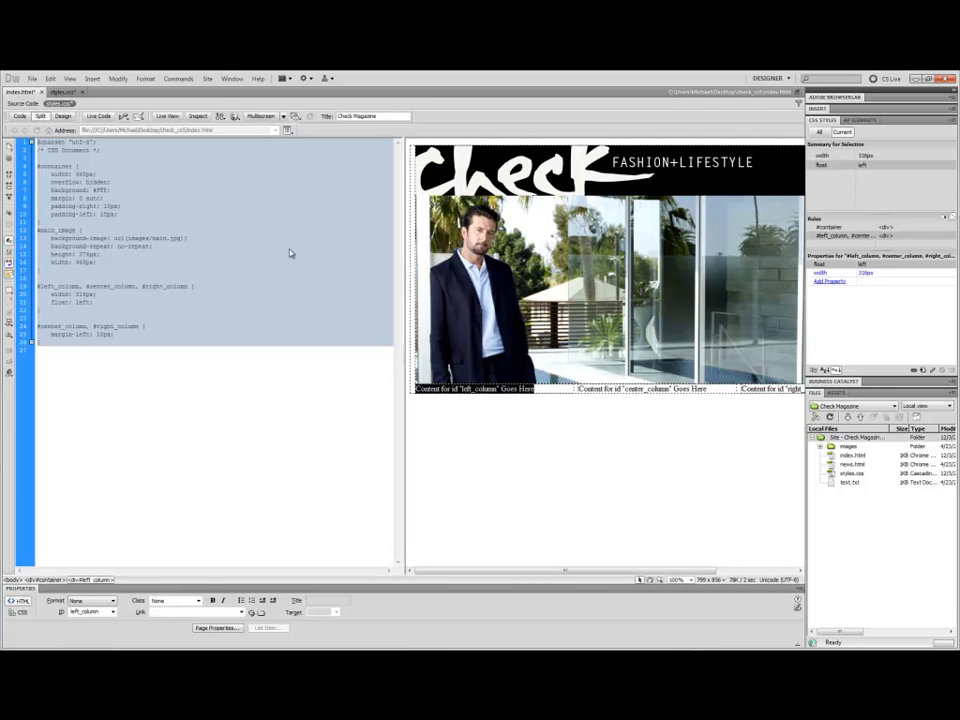
key("Delete")
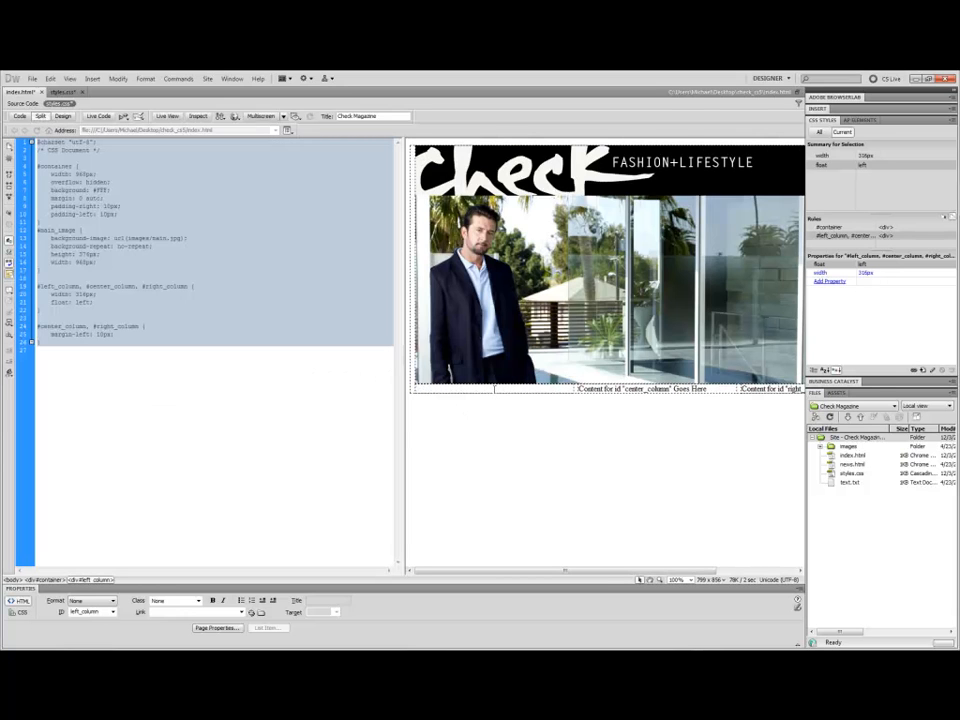
key("Return")
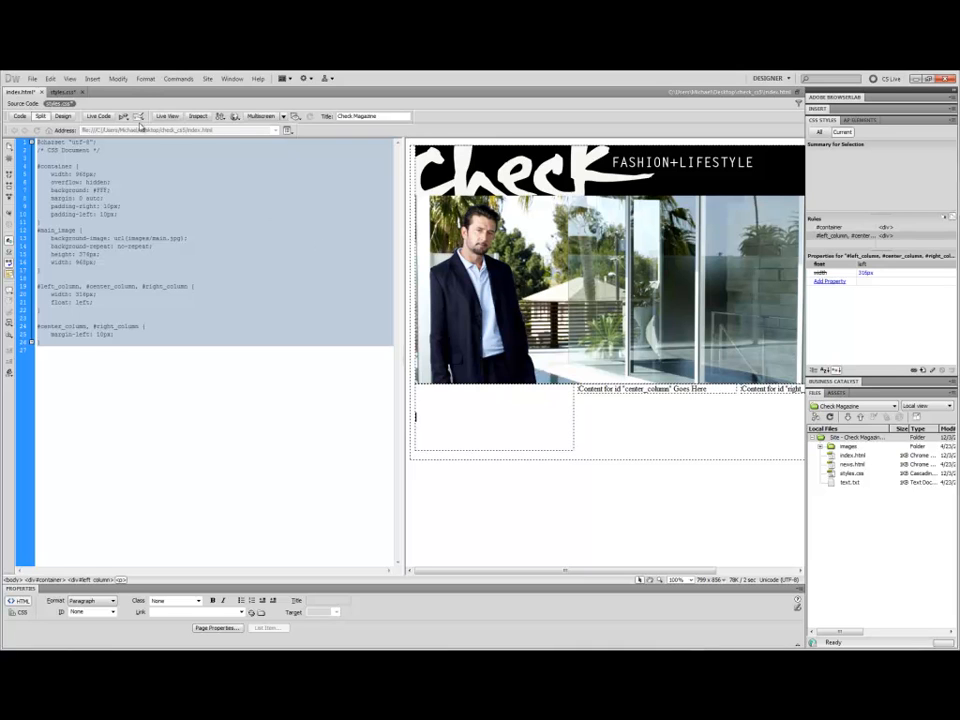
left_click(93, 79)
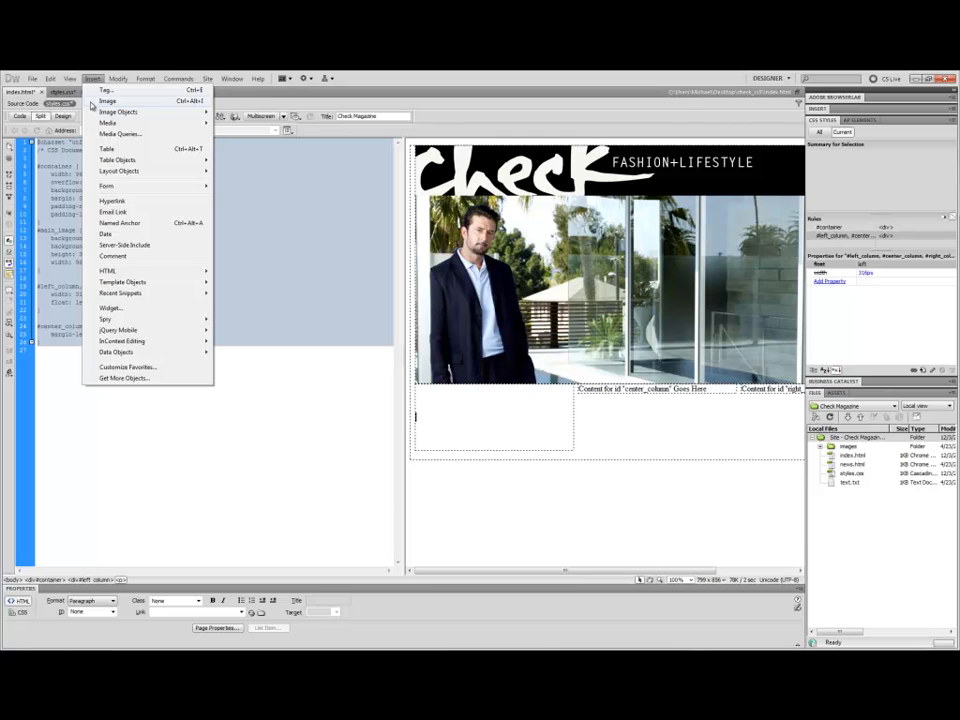
left_click(100, 101)
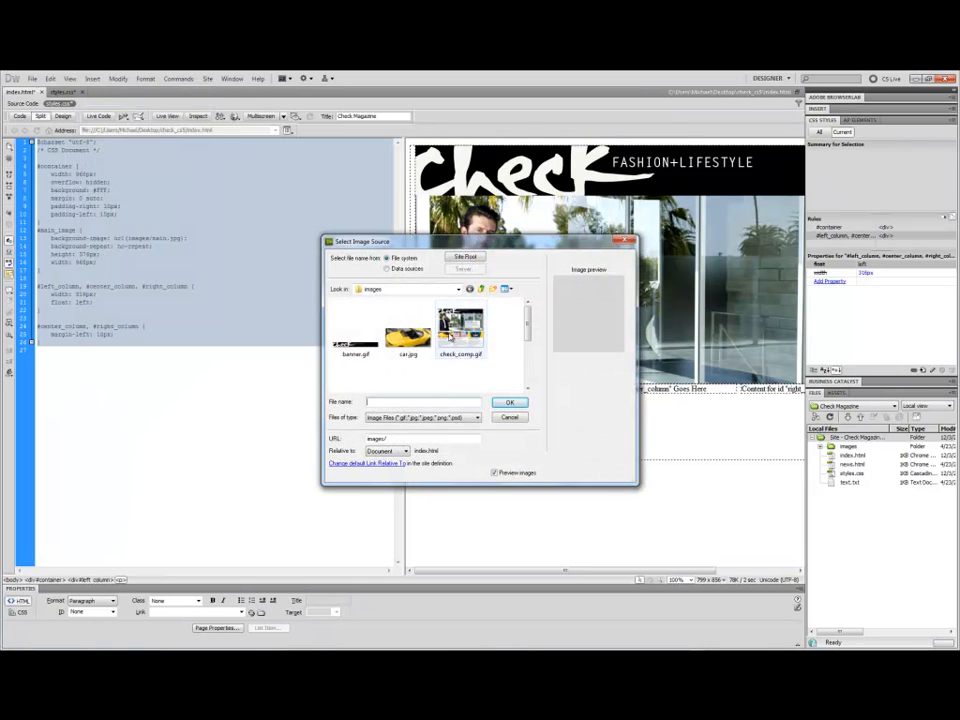
mouse_move(529, 319)
left_mouse_down()
mouse_move(529, 345)
mouse_move(529, 315)
left_mouse_up()
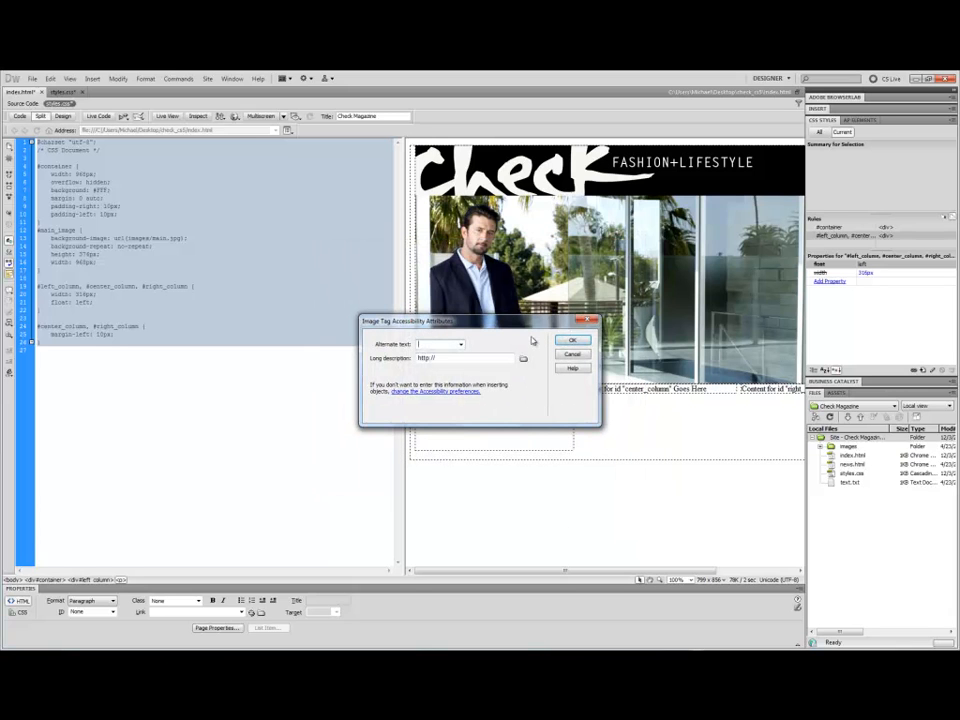
type("ar")
left_click(572, 340)
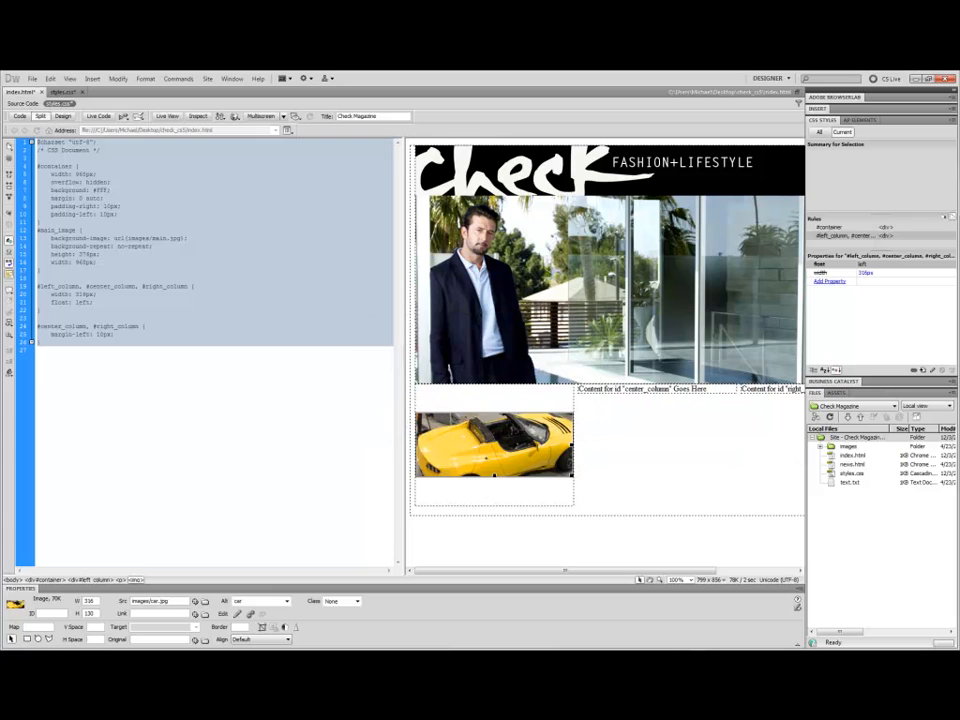
Replace the center column's placeholder text with paragraphs and insert data_addict.jpg there with alternate text "data".
left_click_drag(706, 390, 578, 389)
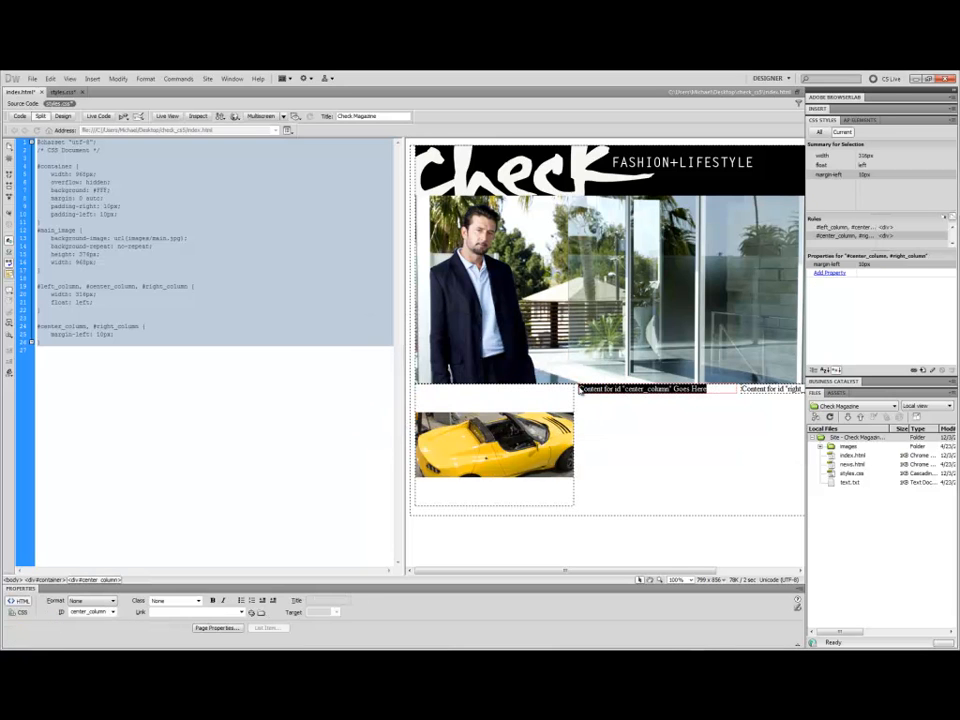
key("Delete")
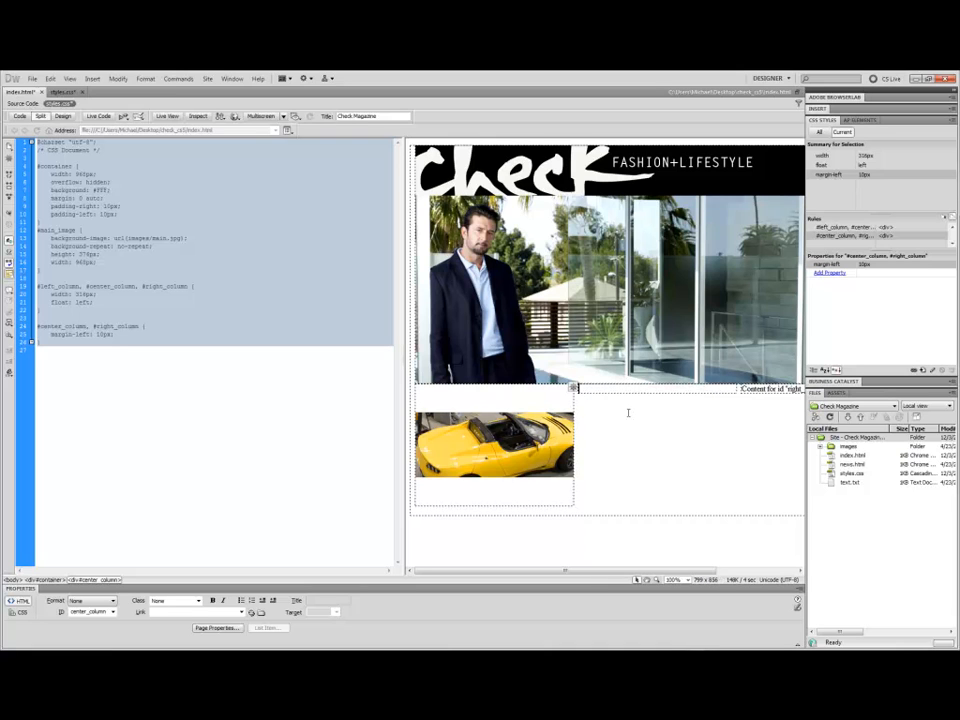
left_click(28, 103)
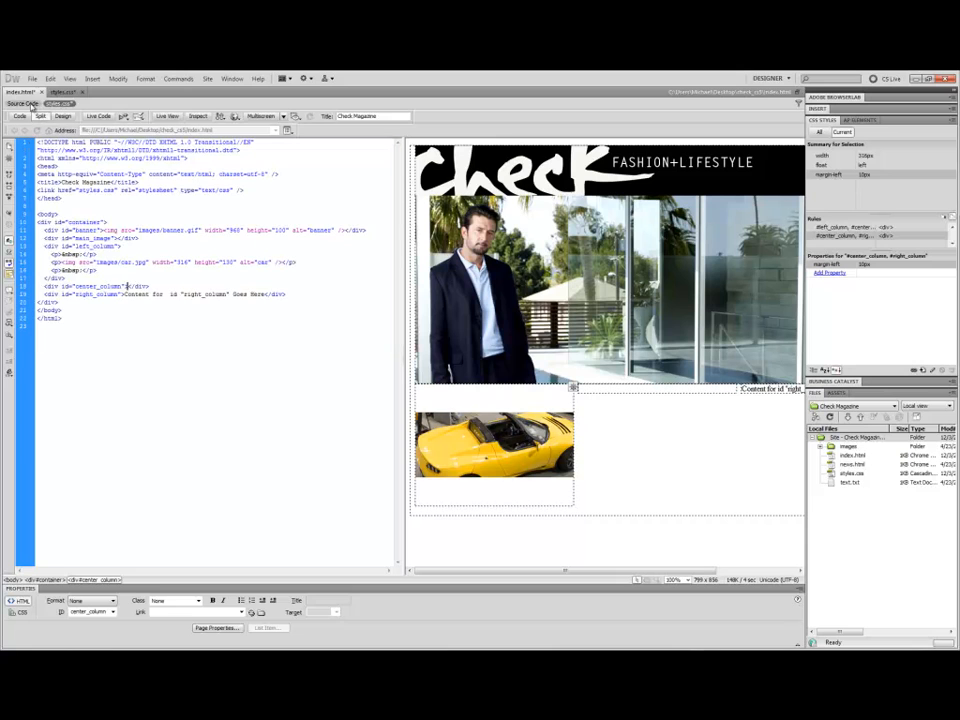
left_click(590, 390)
key("Return")
key("Return")
key("Return")
key("Up")
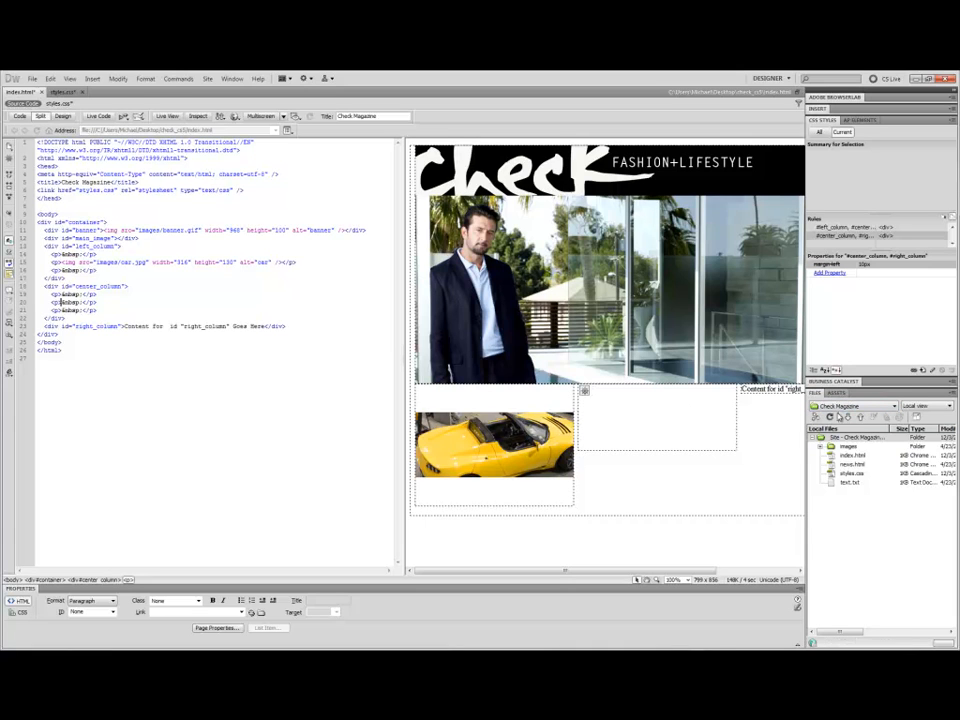
left_click(820, 446)
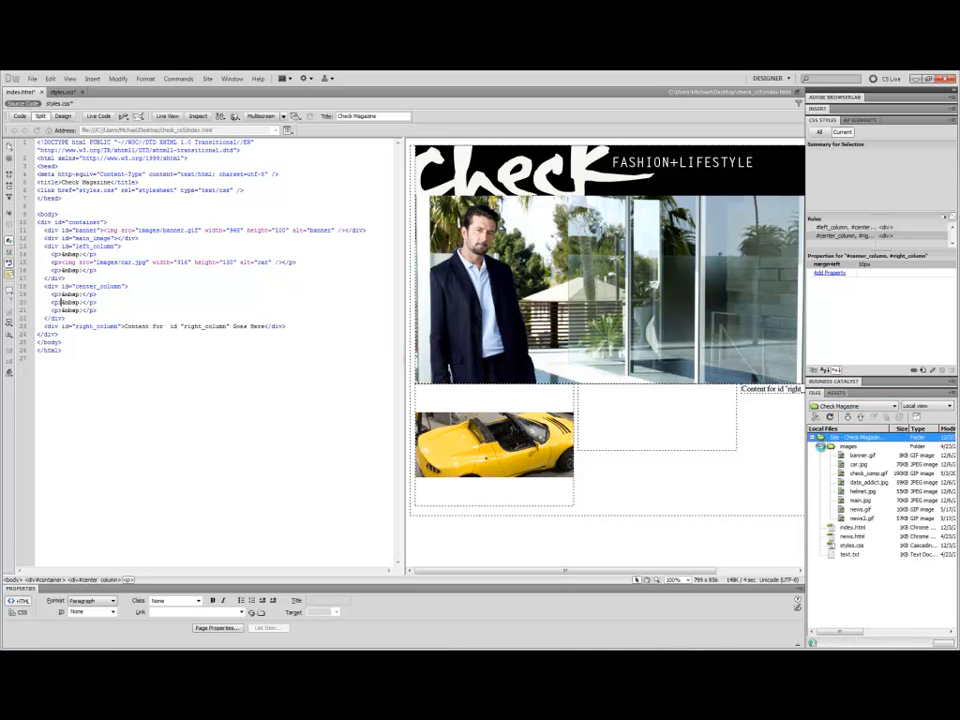
left_click(863, 484)
left_click_drag(863, 486, 596, 414)
type("data")
left_click(572, 340)
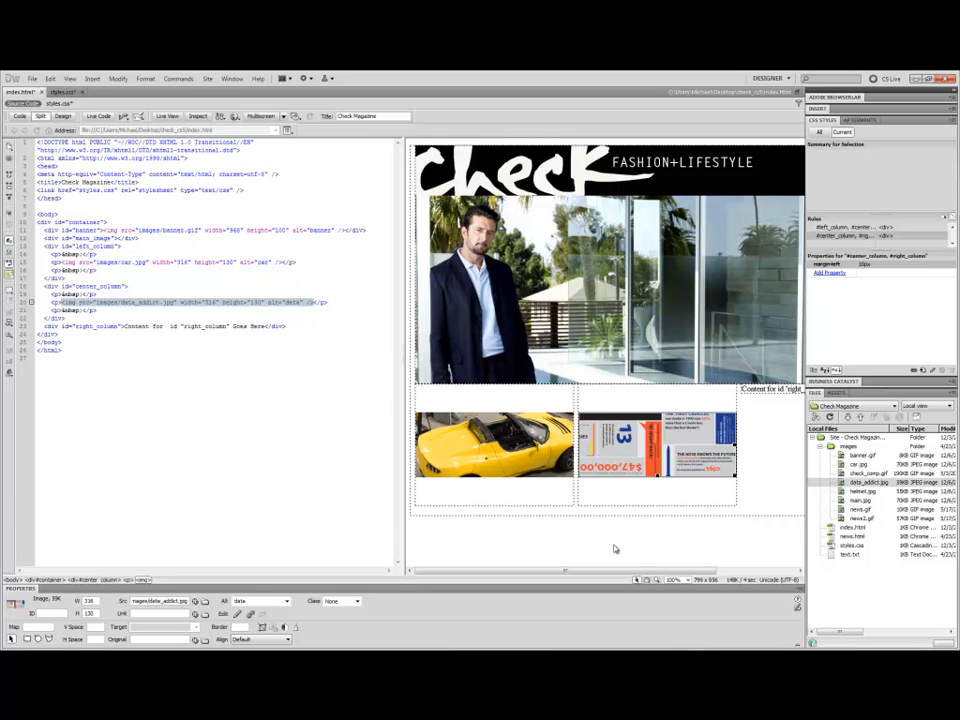
Replace the right column's placeholder text with paragraphs and insert helmet.jpg there with alternate text "helmet".
left_click_drag(631, 568, 731, 580)
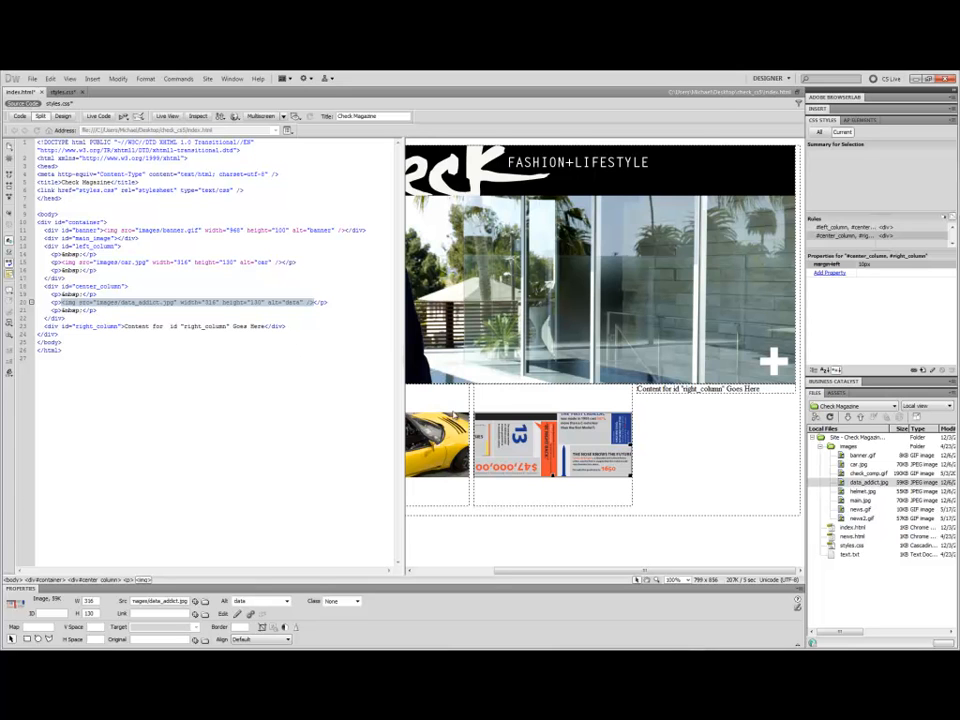
left_click_drag(764, 388, 640, 397)
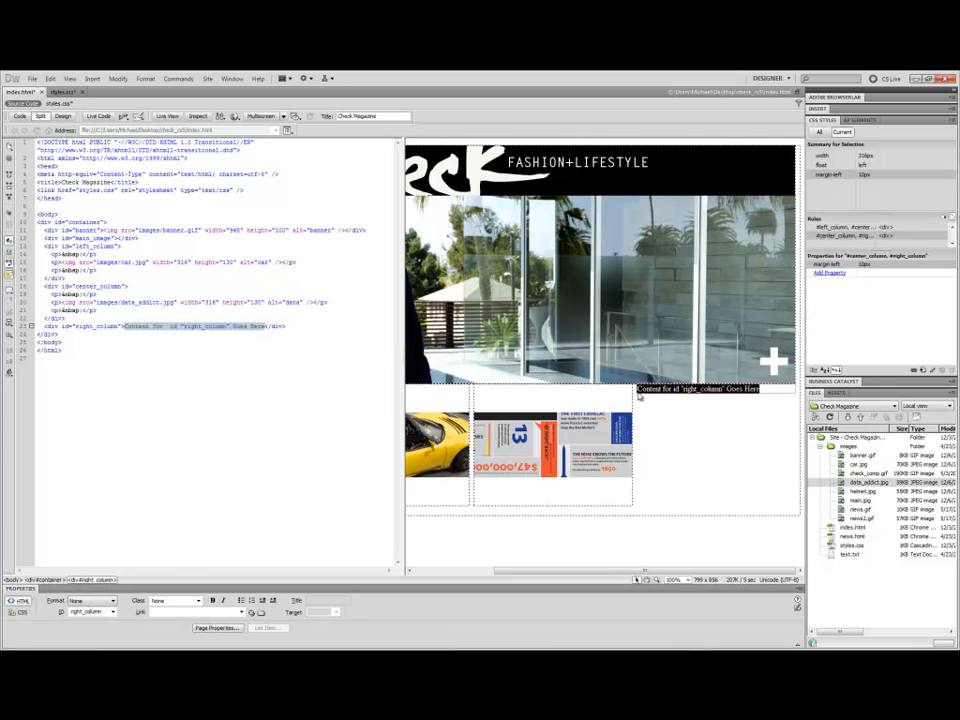
key("Delete")
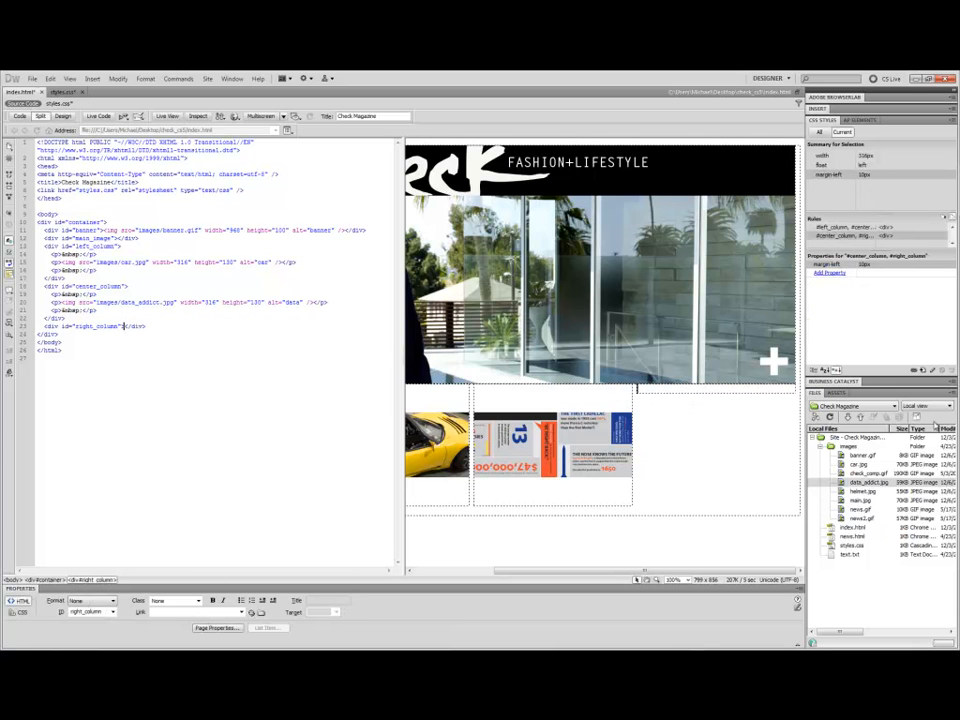
left_click(836, 392)
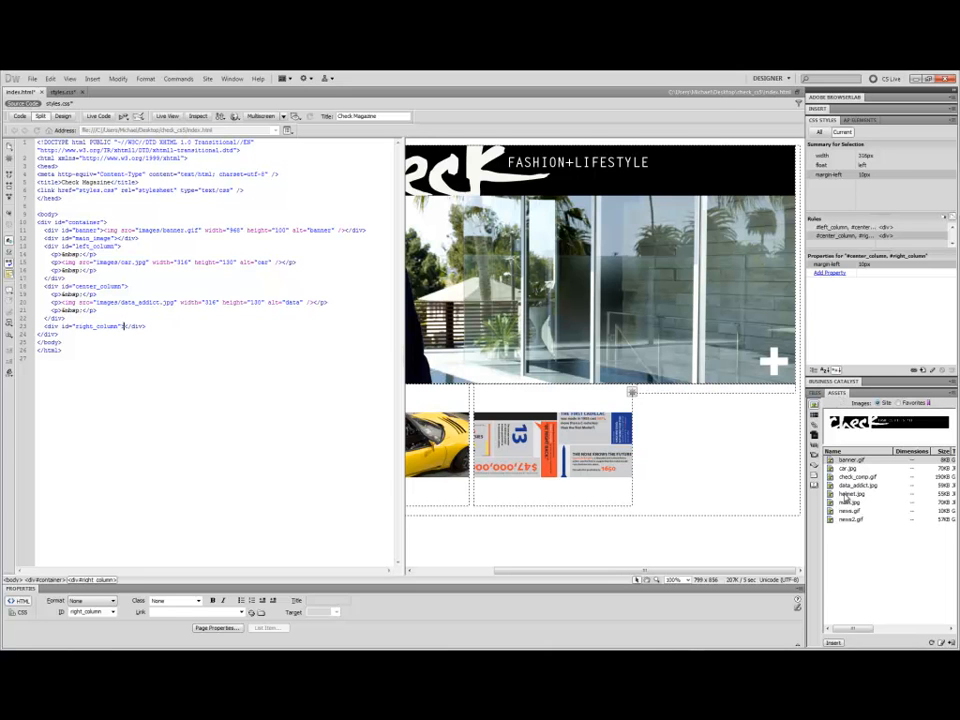
key("Return")
key("Return")
key("Up")
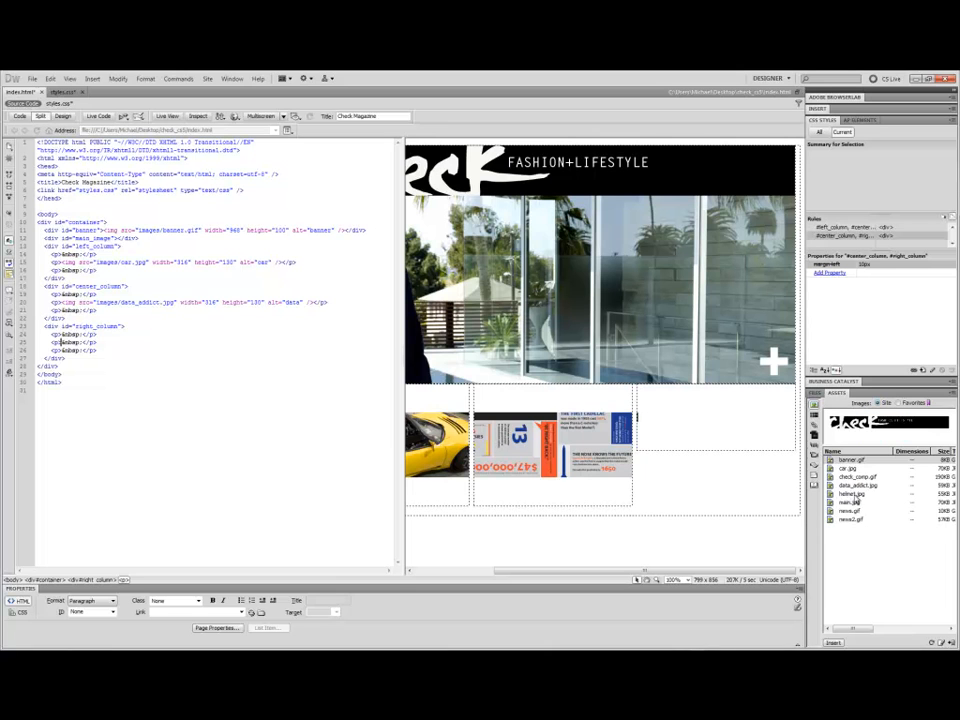
left_click(848, 494)
left_click_drag(815, 488, 653, 429)
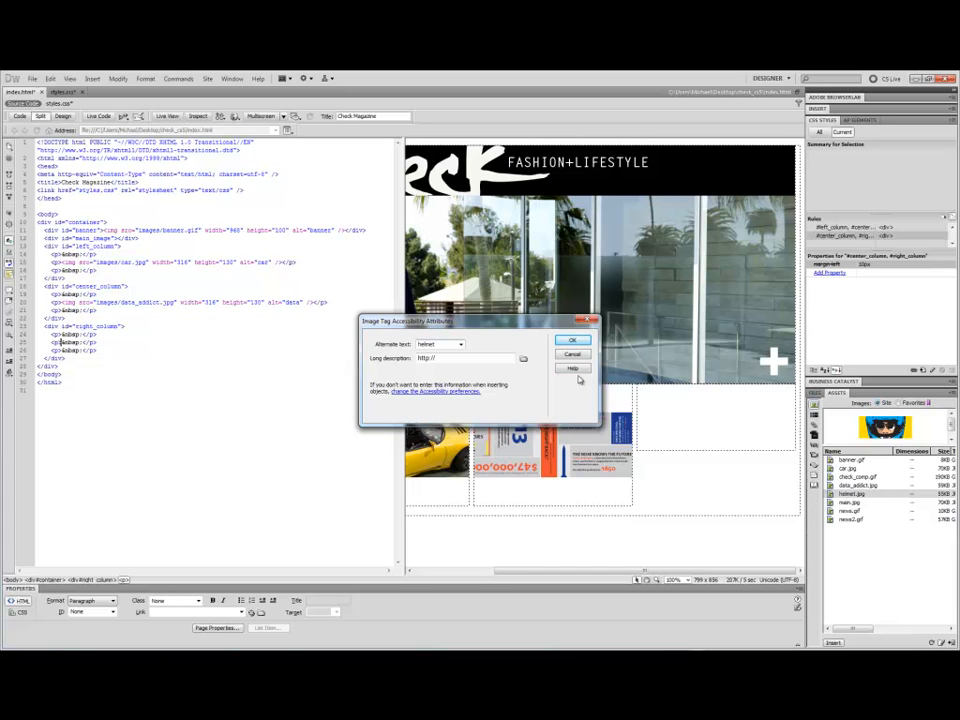
left_click(571, 340)
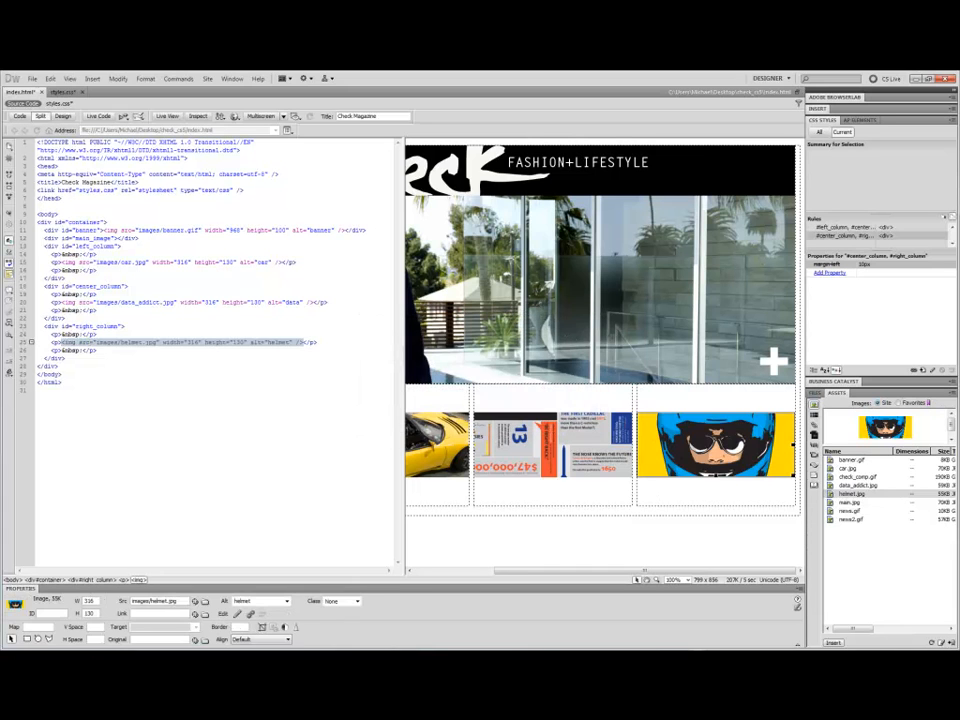
Delete the empty paragraphs above the images in the three columns and review the result in Design view.
left_click_drag(600, 571, 528, 574)
left_click(449, 398)
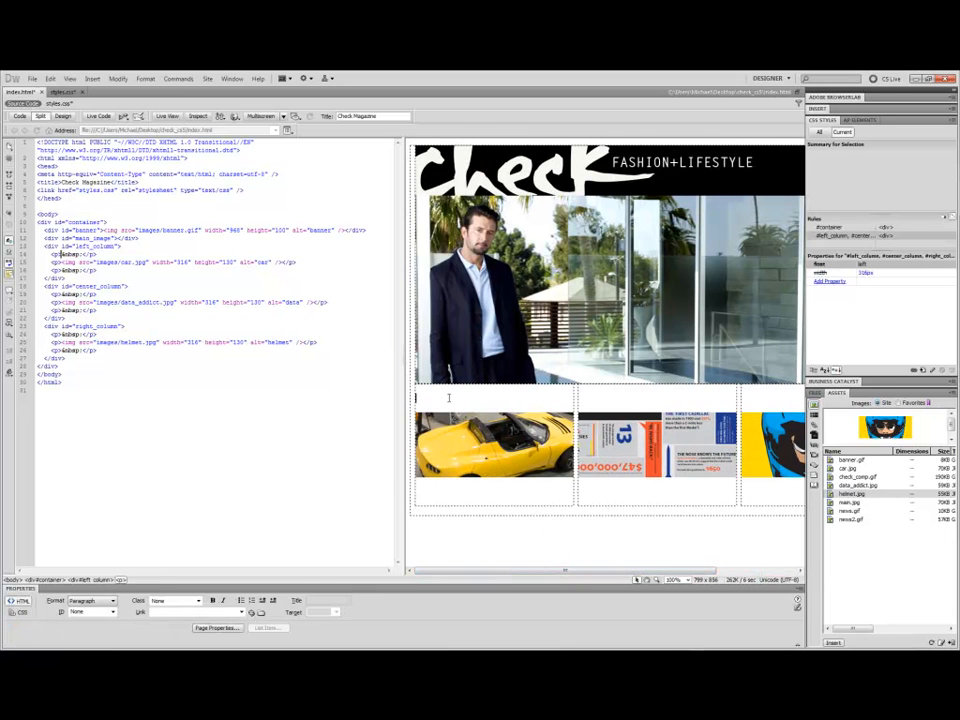
key("Delete")
left_click(580, 399)
key("Delete")
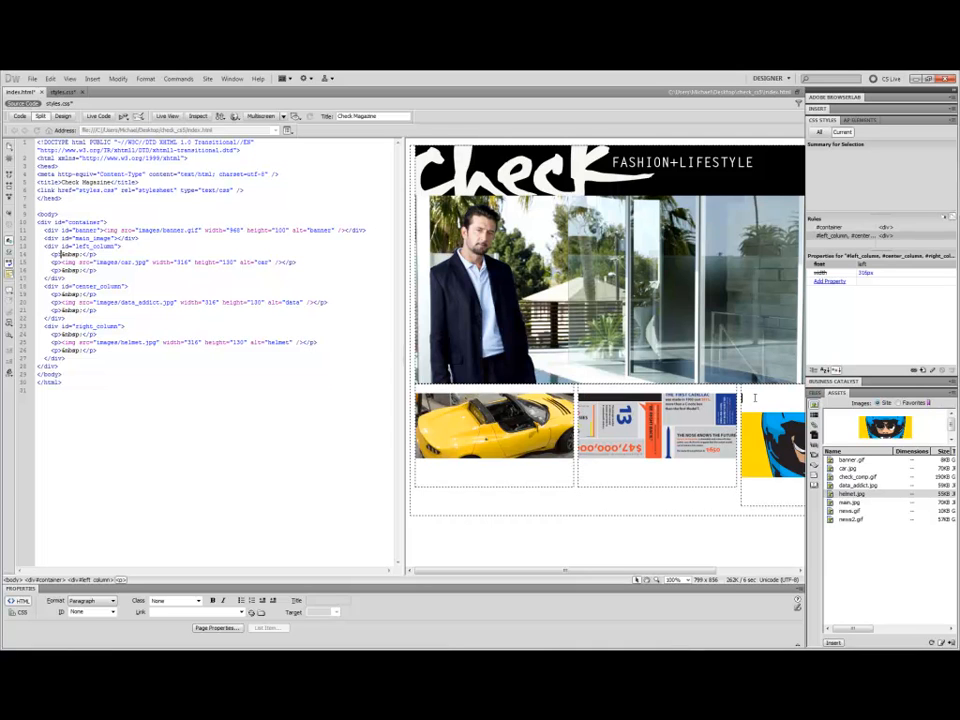
key("Delete")
left_click_drag(596, 570, 724, 572)
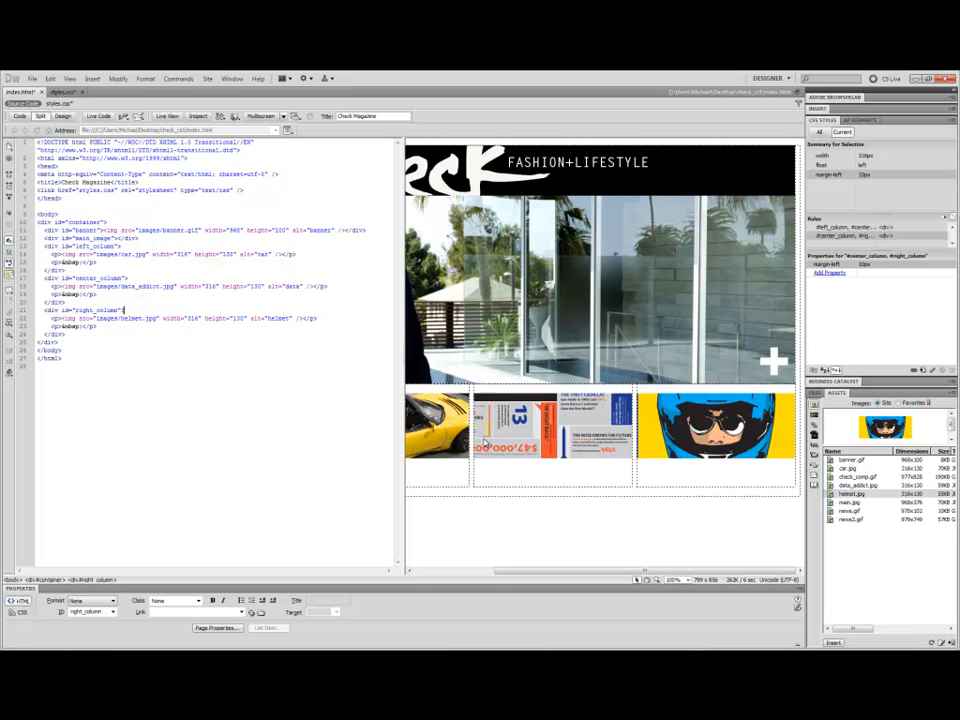
left_click_drag(690, 568, 639, 574)
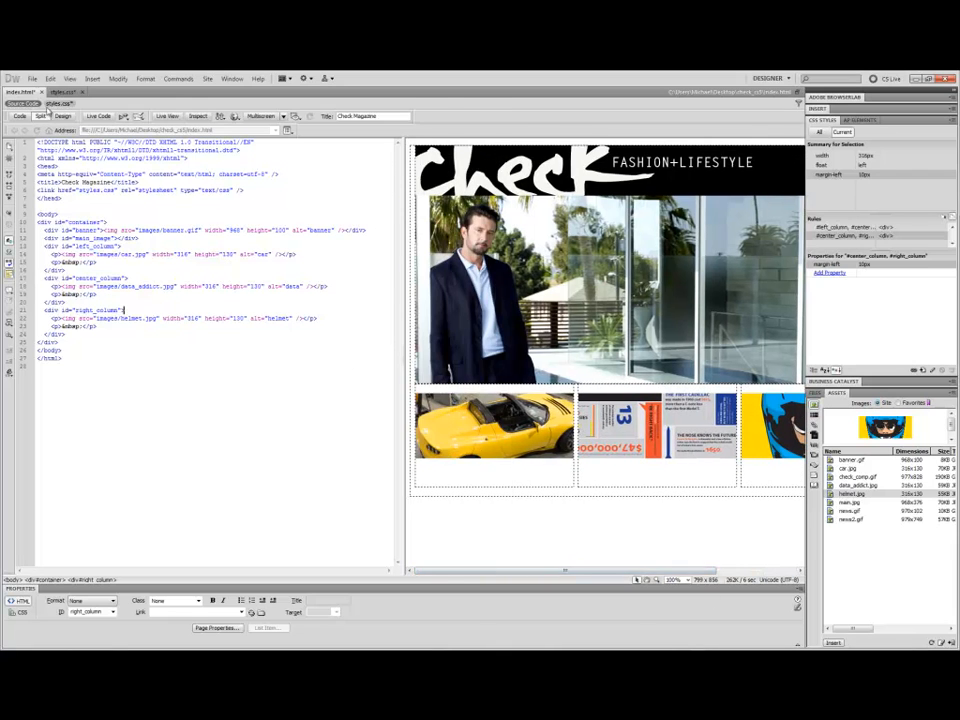
left_click(61, 116)
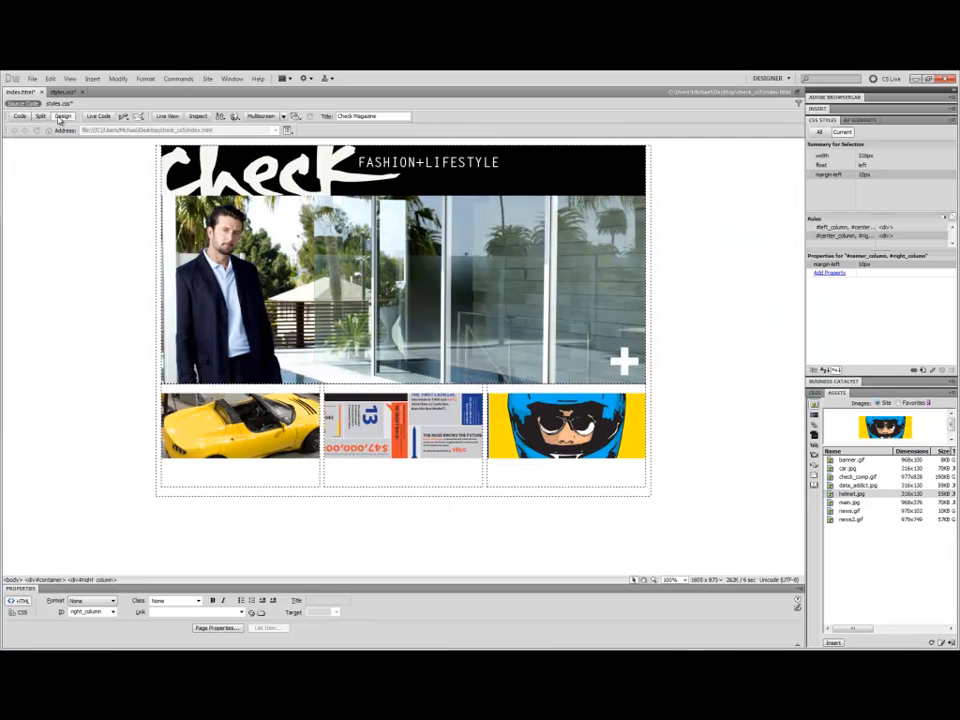
left_click(170, 474)
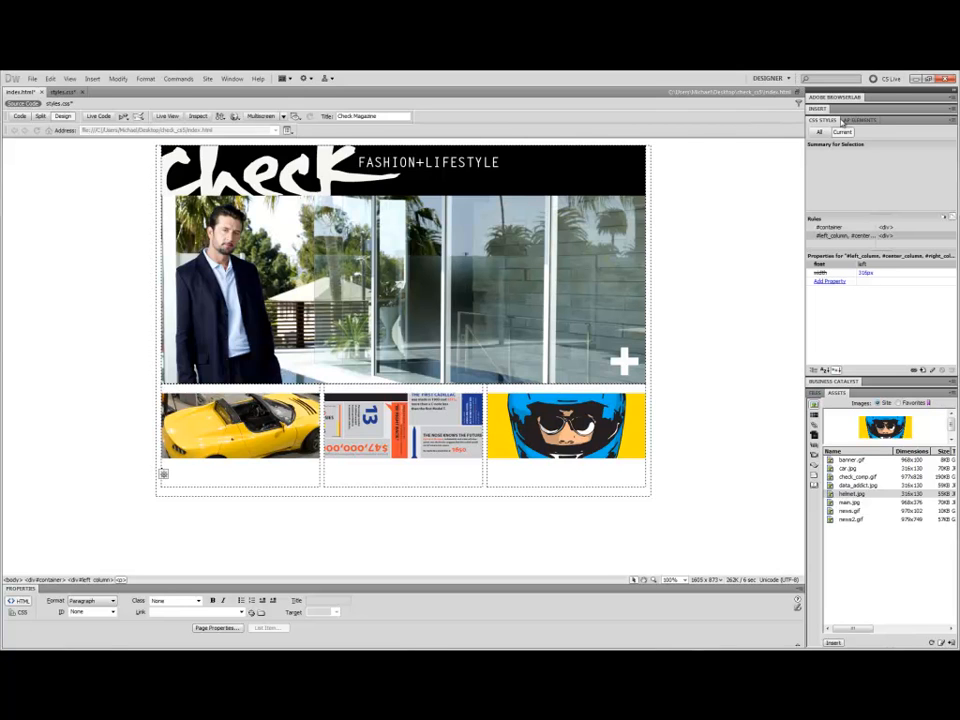
Copy the "Inside Tesla Motors®" article from text.txt and paste it below the car image in the left column of index.html.
left_click(817, 394)
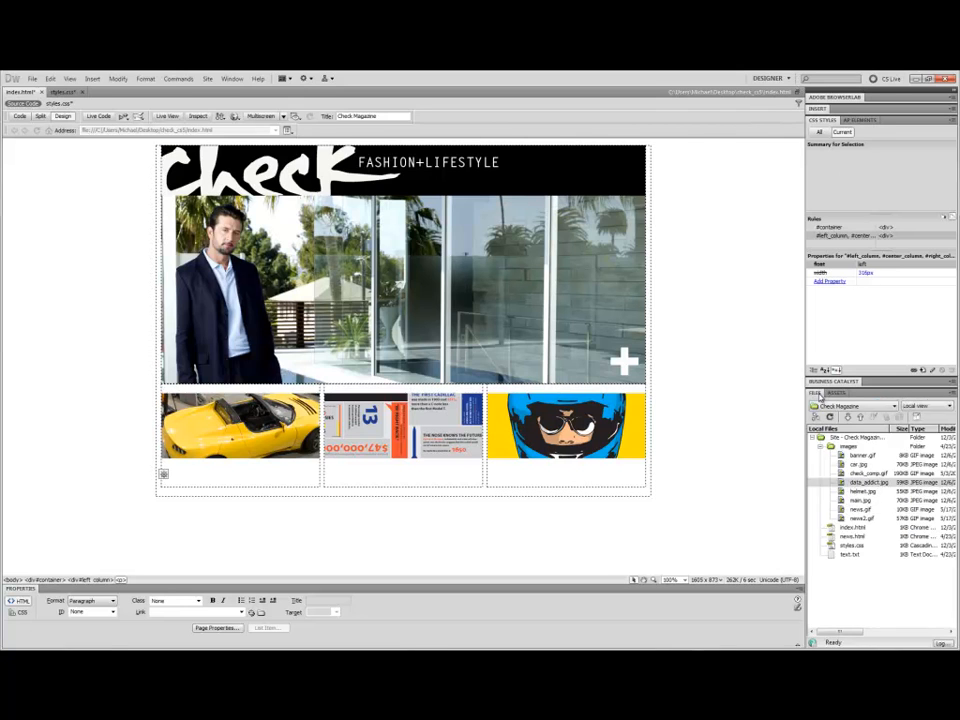
left_click(848, 555)
double_click(848, 556)
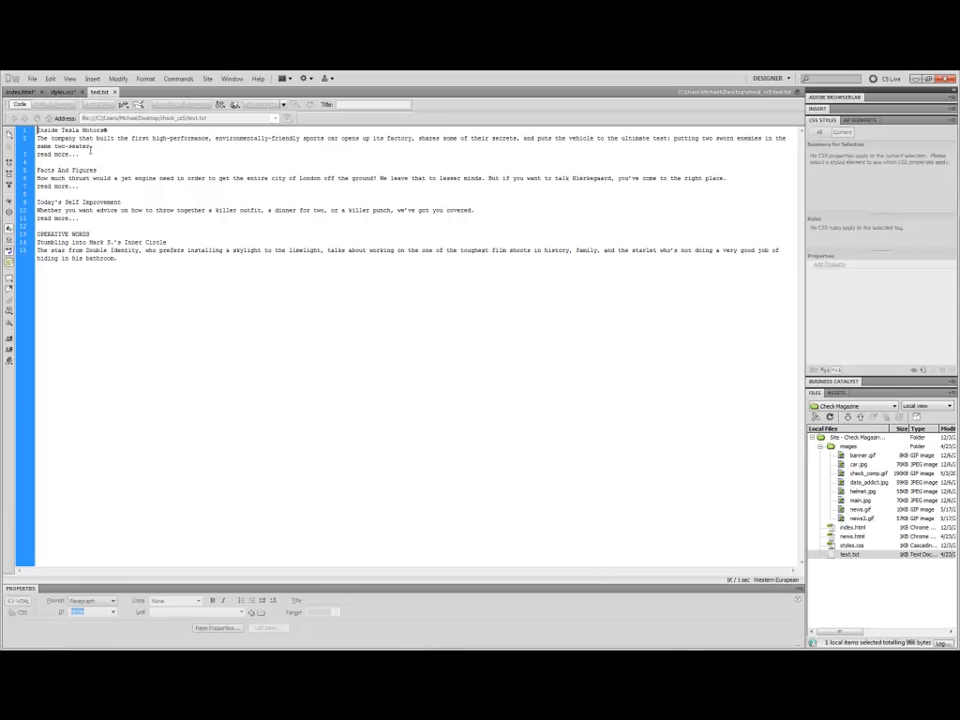
left_click_drag(83, 155, 28, 121)
key("ctrl+c")
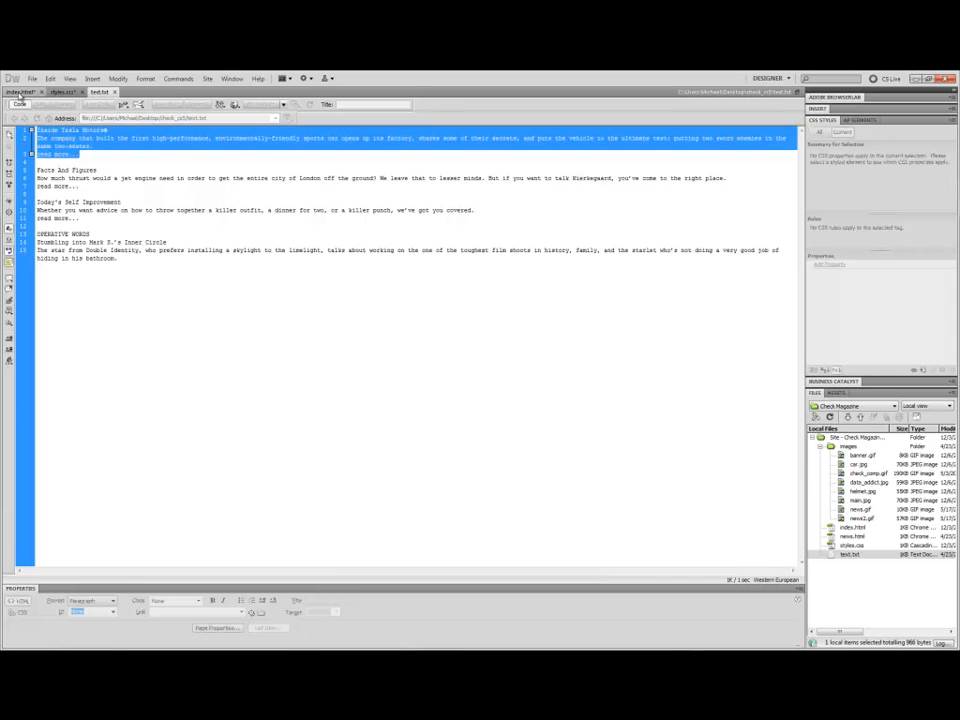
left_click(19, 92)
left_click(172, 470)
key("ctrl+v")
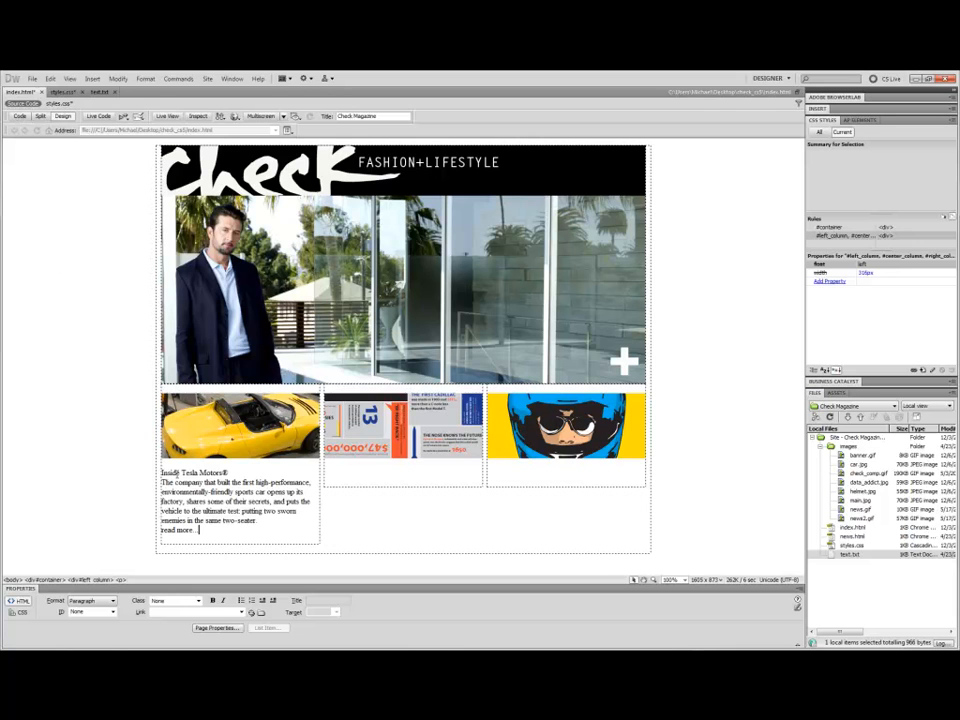
Copy the "Facts And Figures" article from text.txt and paste it below the image in the center column.
left_click(99, 92)
left_click_drag(93, 193, 37, 170)
key("ctrl+c")
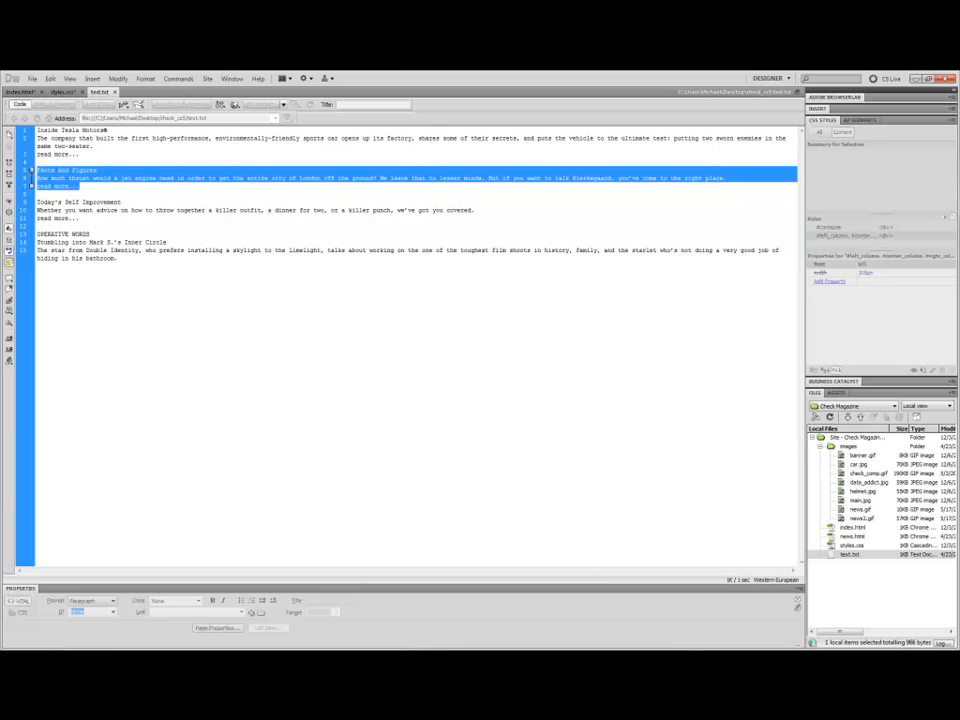
left_click(19, 92)
left_click(336, 473)
key("ctrl+v")
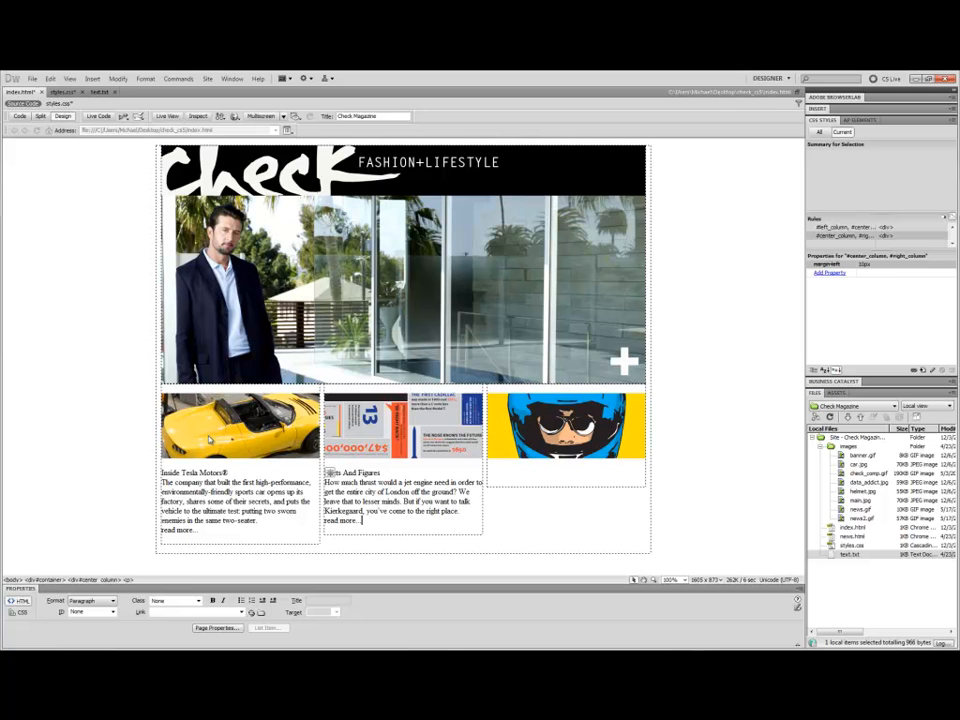
Copy the "Today's Self Improvement" article from text.txt and paste it below the helmet image in the right column.
left_click(99, 92)
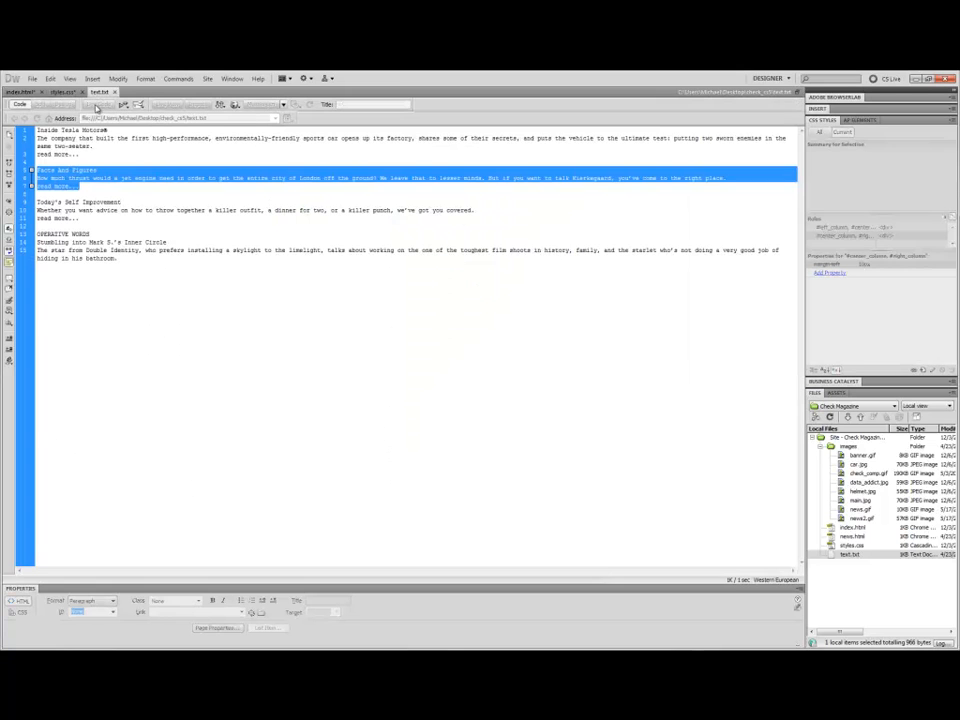
left_click_drag(92, 219, 32, 203)
key("ctrl+c")
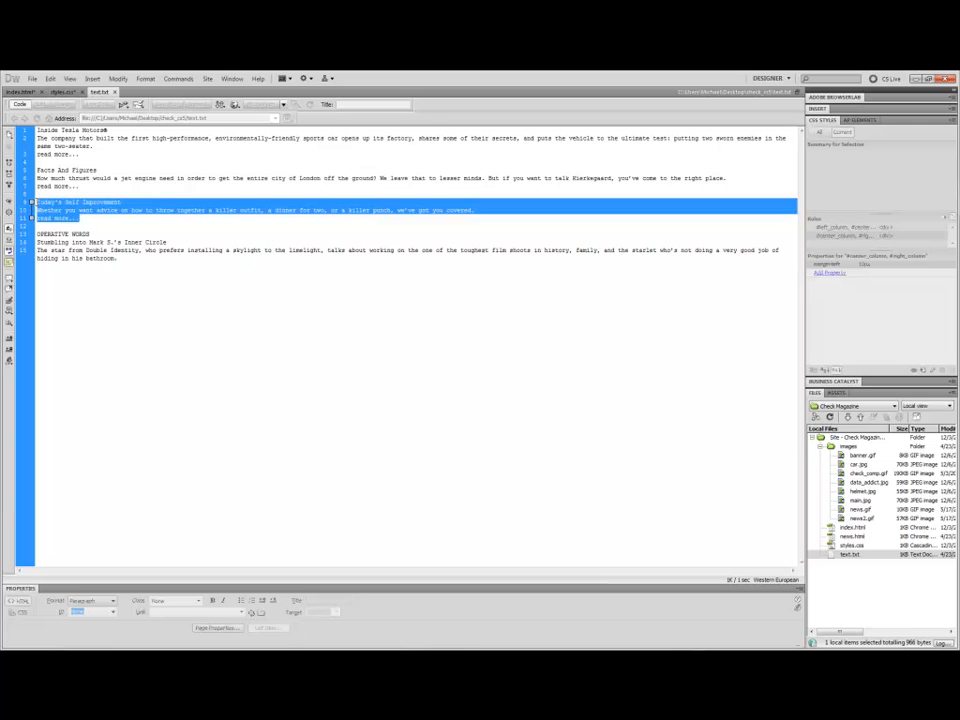
left_click(20, 92)
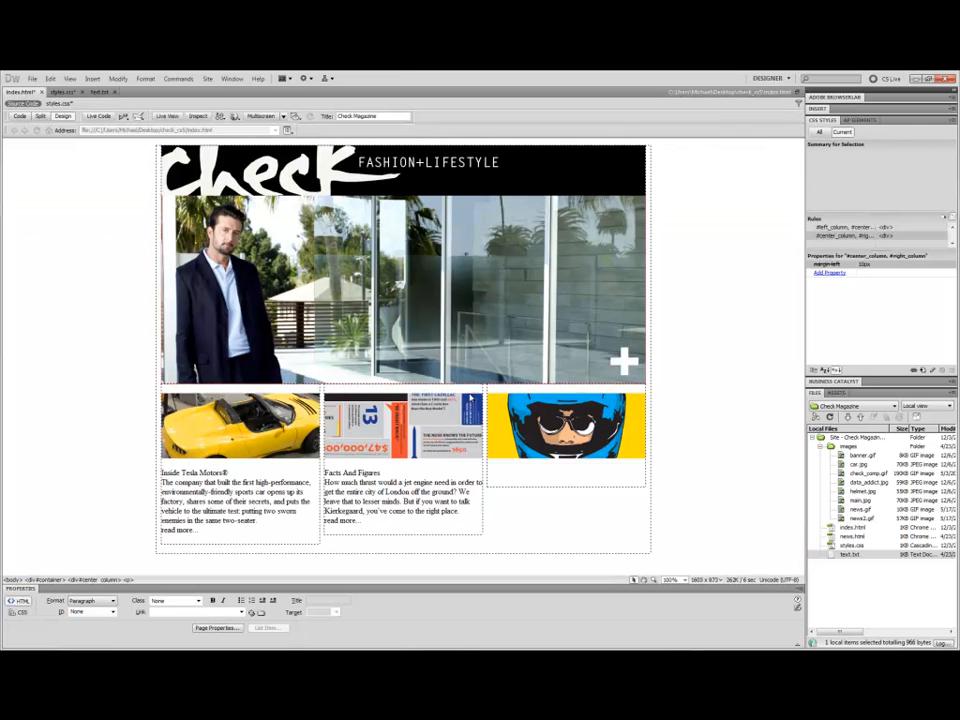
left_click(491, 476)
key("ctrl+v")
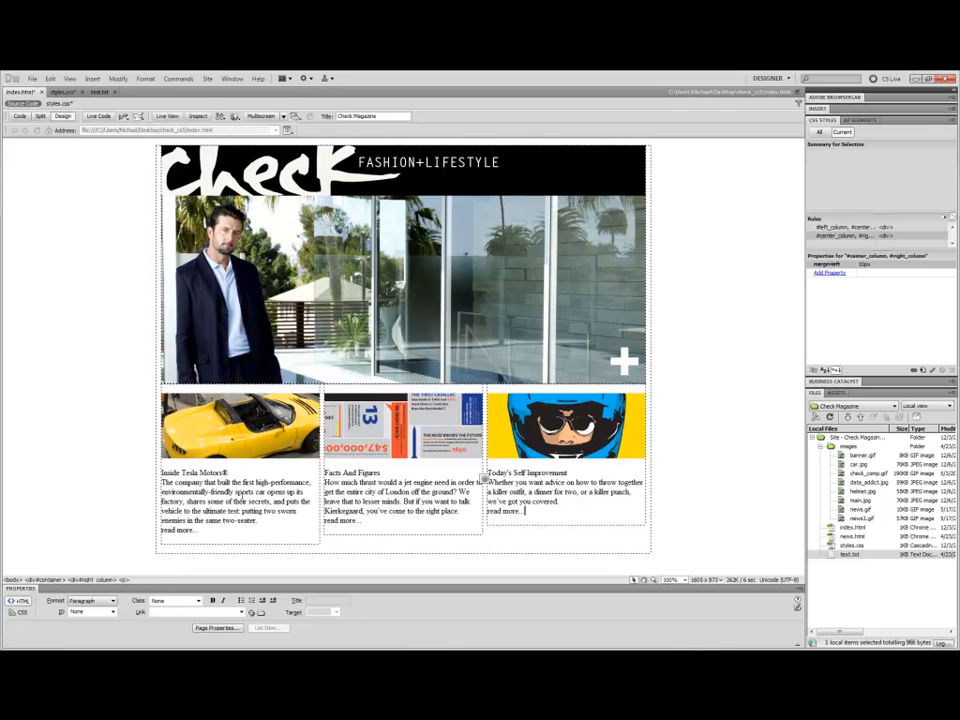
Apply Heading 1 format to the left column's "Inside Tesla Motors®" text.
left_click_drag(236, 475, 148, 476)
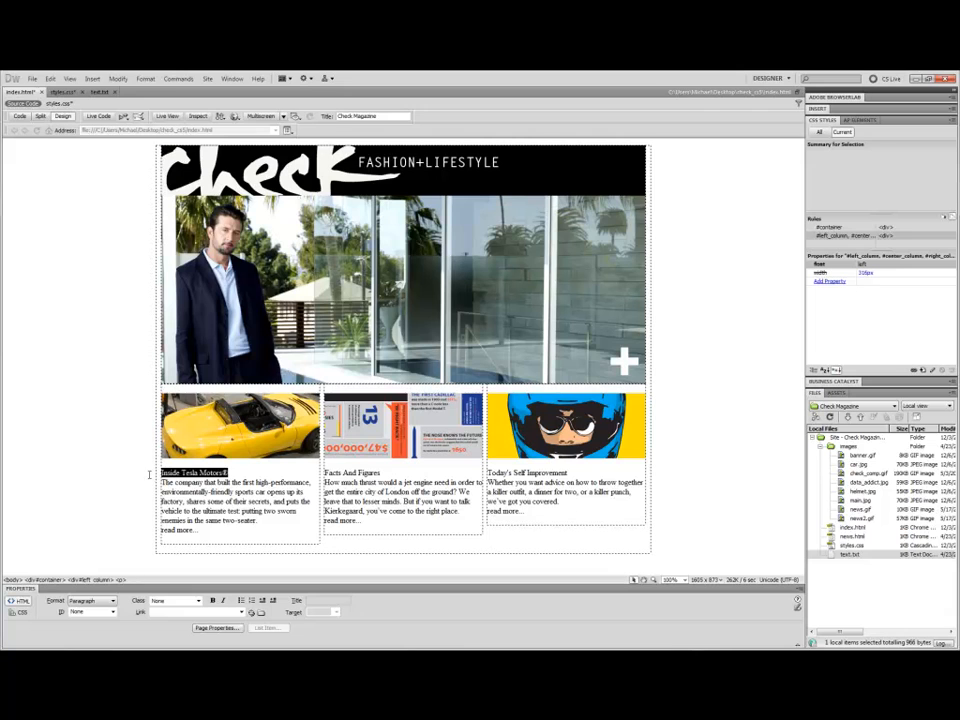
left_click(112, 601)
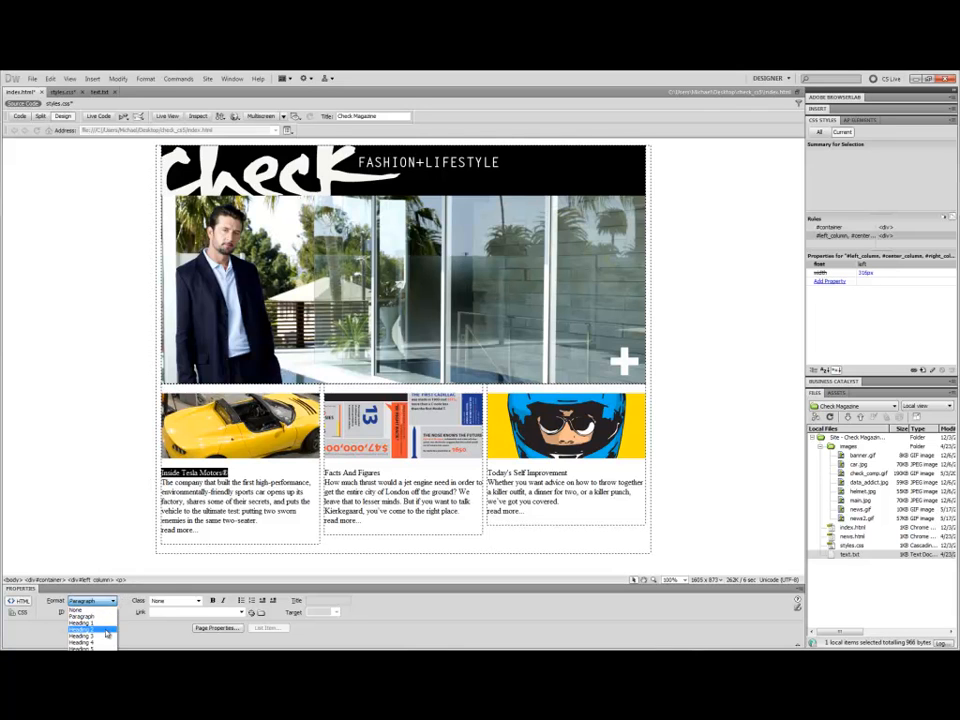
left_click(100, 623)
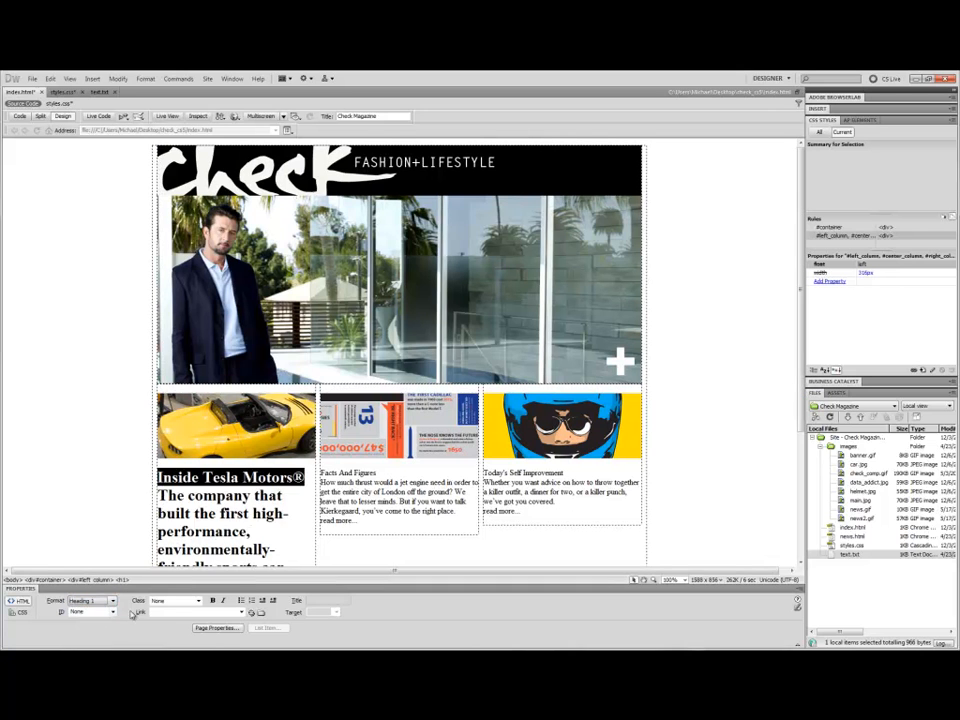
key("ctrl+2")
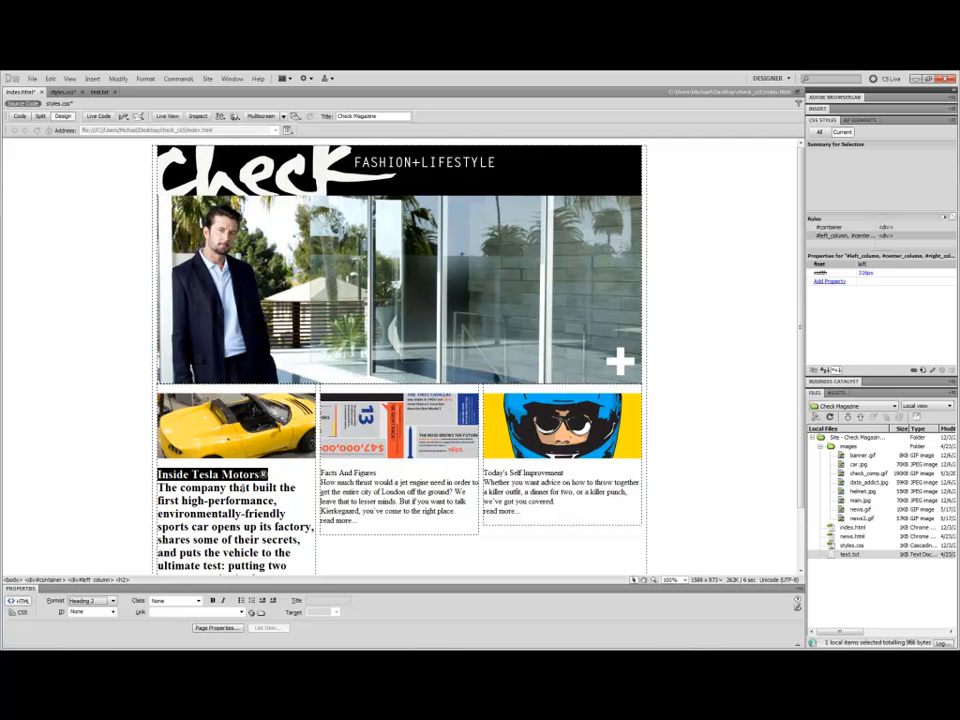
key("ctrl+1")
Split the left column's title onto its own line and set the article body below it to Paragraph format.
left_click_drag(795, 393, 788, 492)
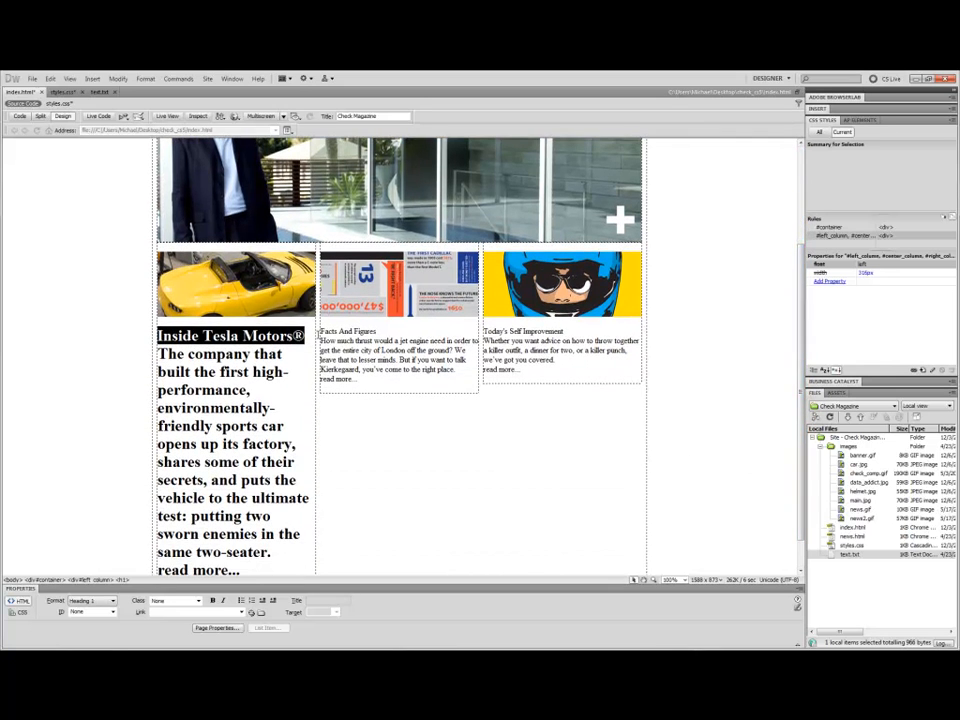
left_click(306, 336)
key("Return")
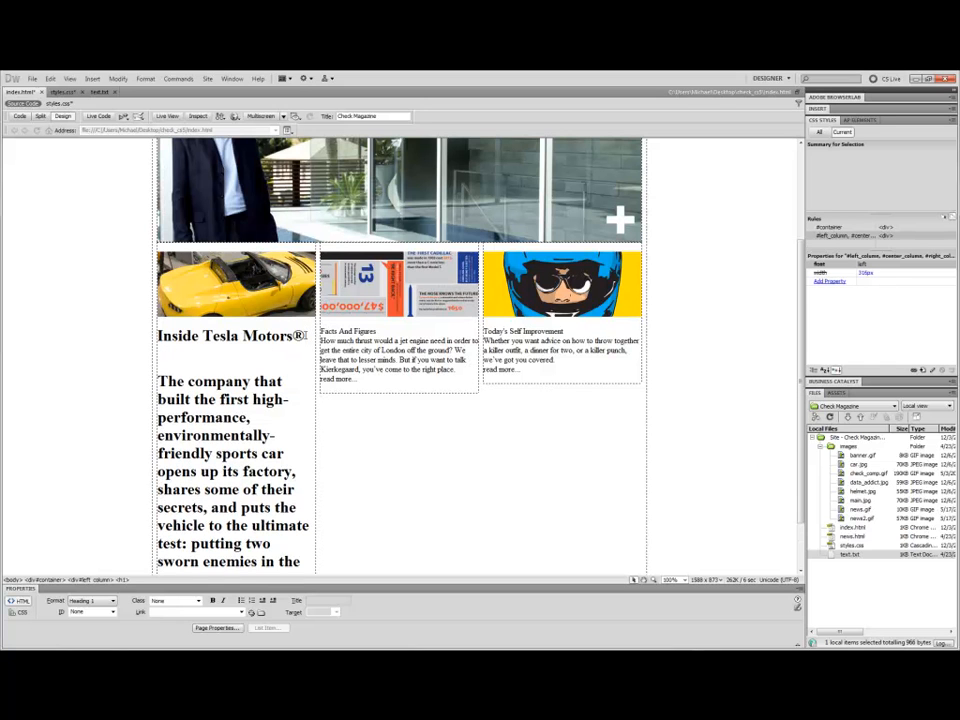
left_click_drag(158, 380, 272, 549)
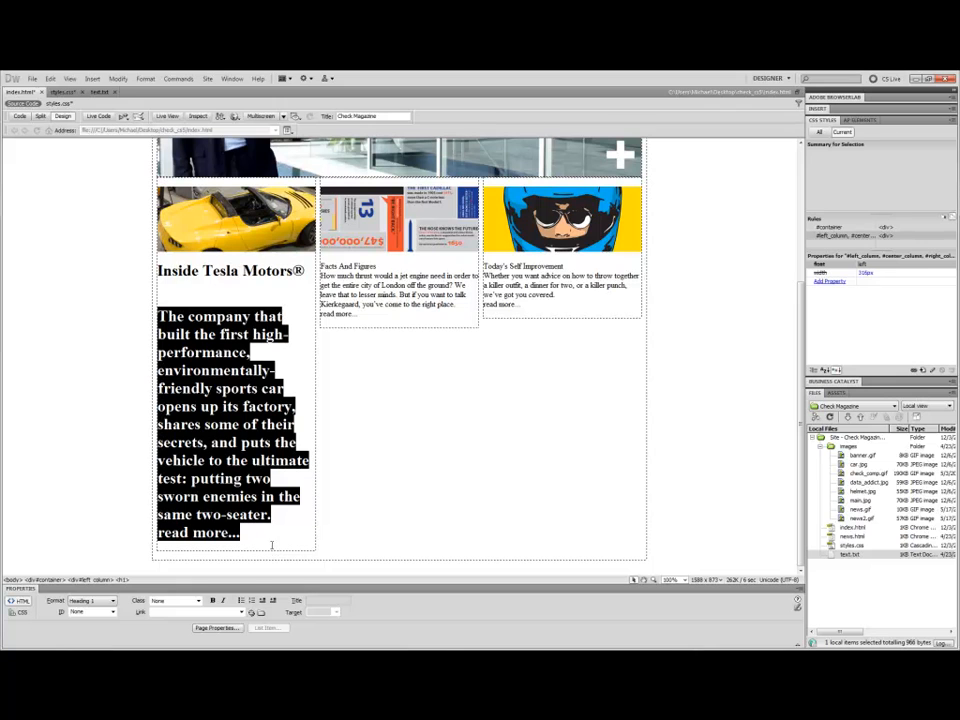
left_click(90, 600)
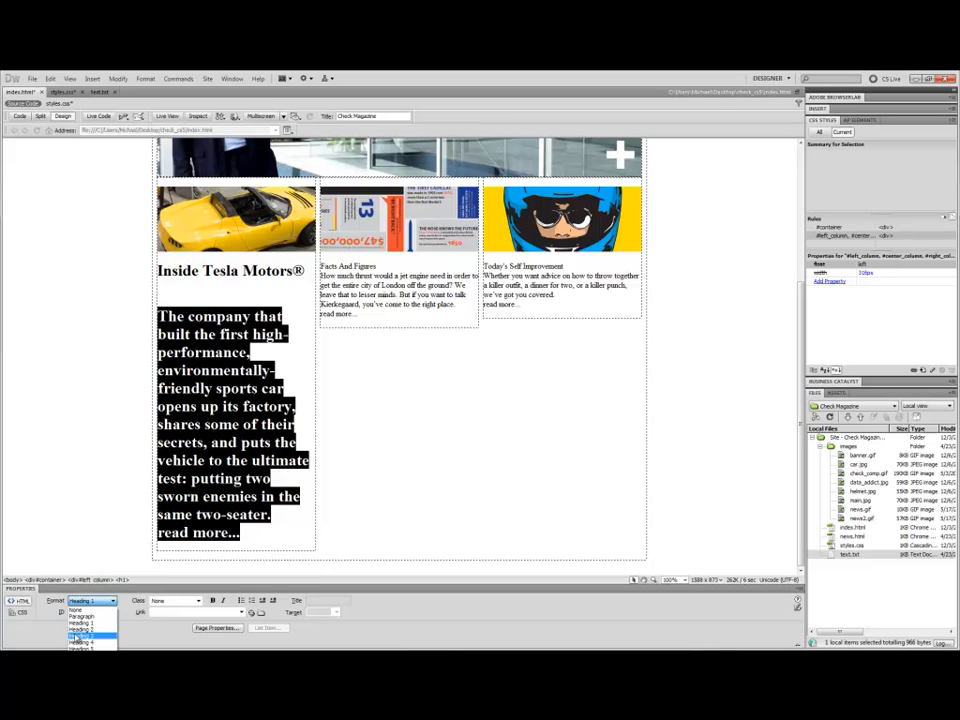
left_click(80, 616)
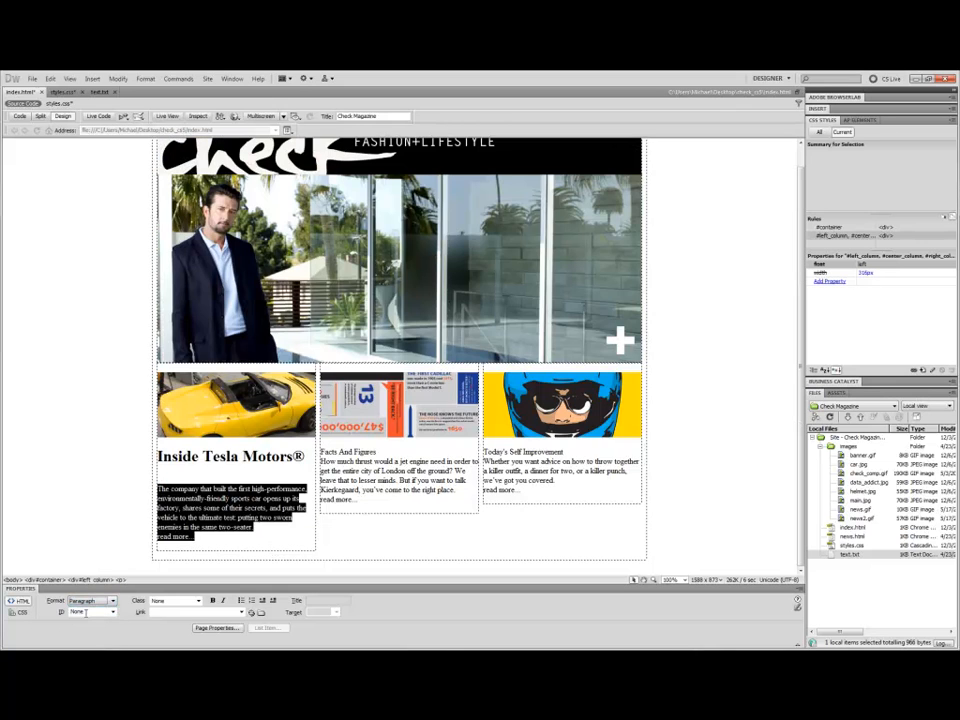
Split "Facts And Figures" from its body text in the center column and format it as Heading 1.
left_click(385, 451)
key("Return")
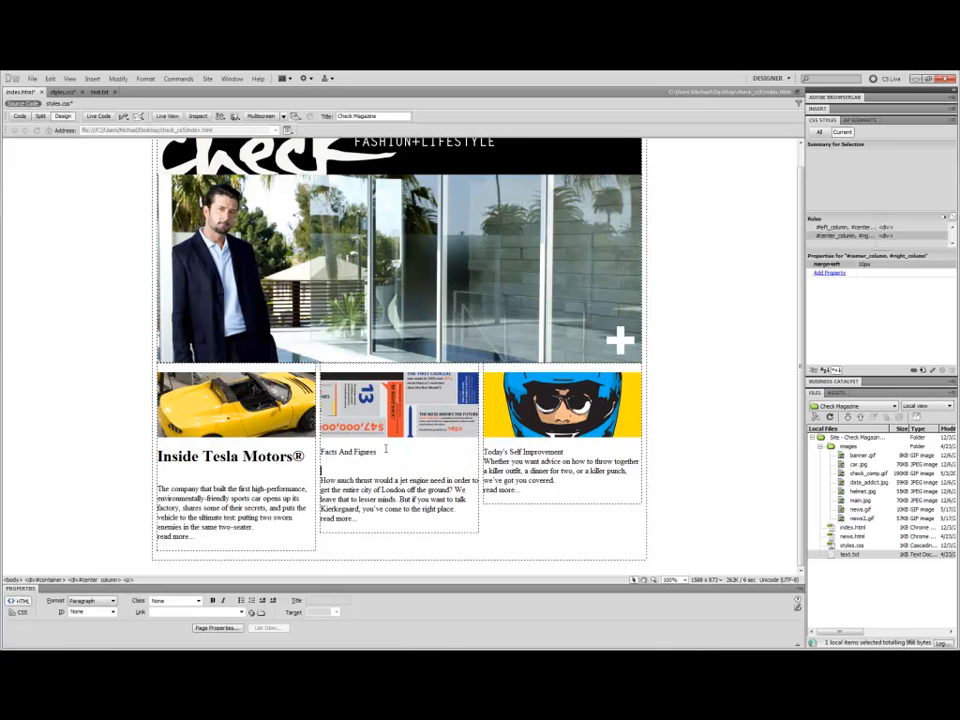
left_click_drag(385, 449, 314, 452)
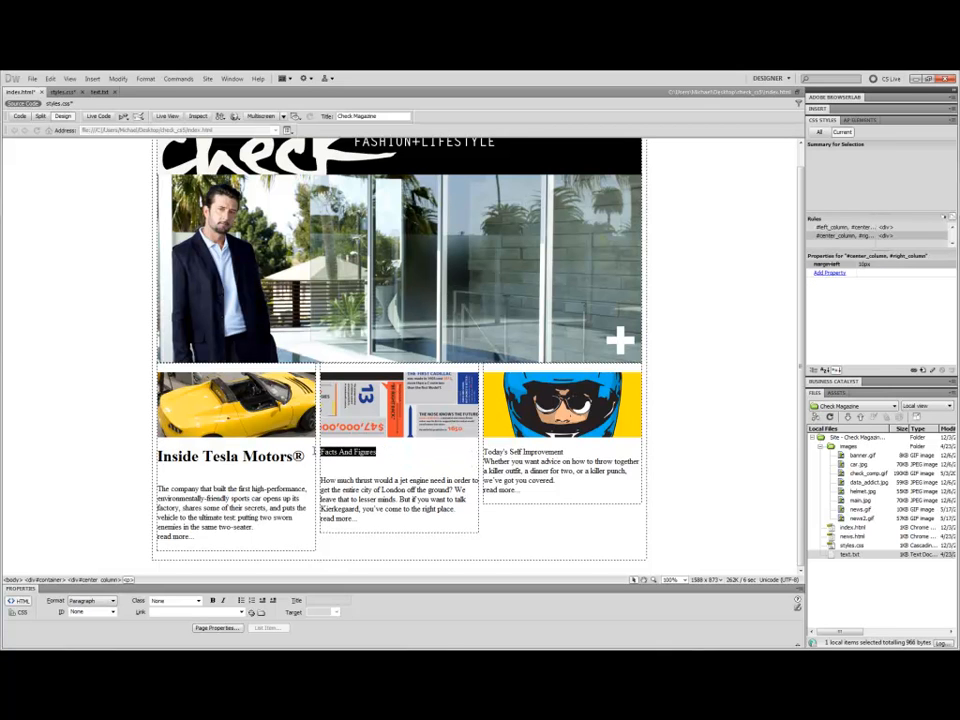
left_click(95, 600)
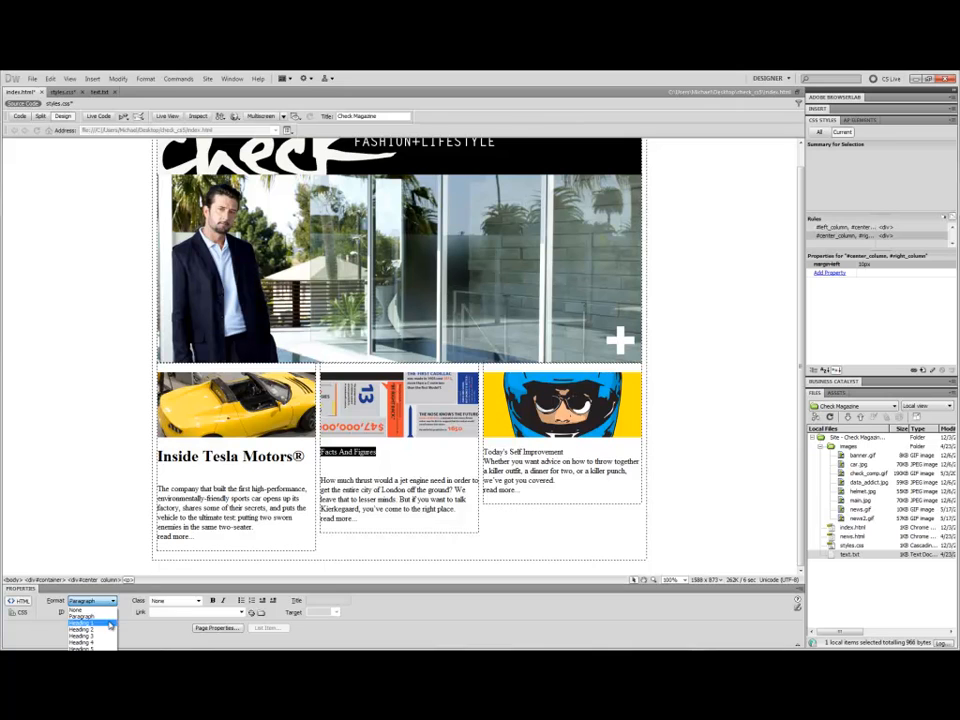
left_click(110, 623)
Split "Today's Self Improvement" from its body text in the right column and format it as Heading 1.
left_click(566, 451)
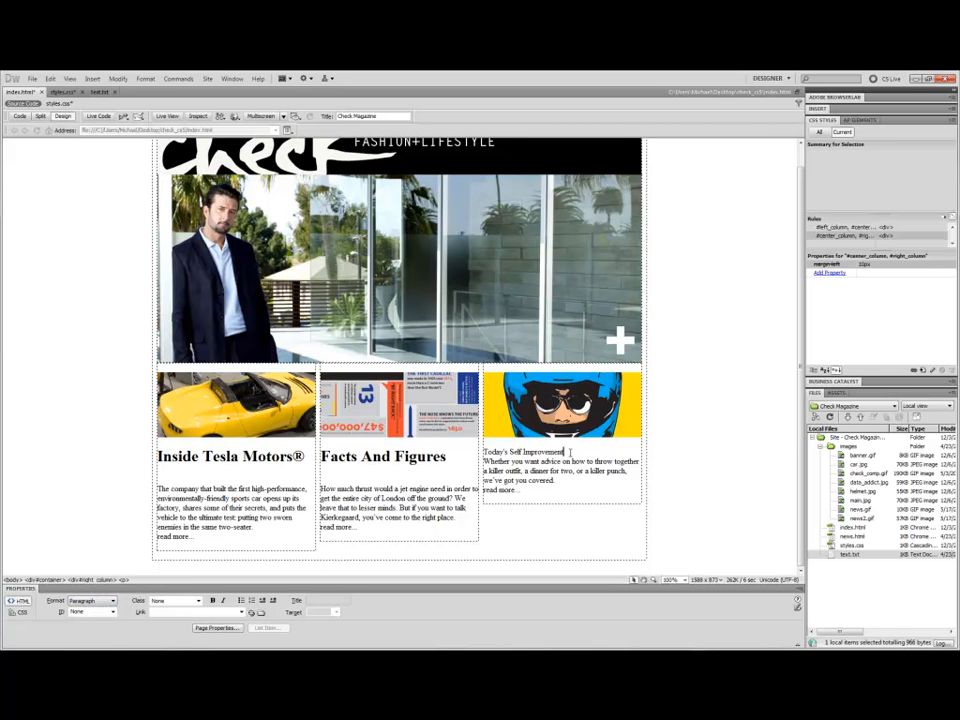
key("Return")
left_click_drag(570, 453, 483, 452)
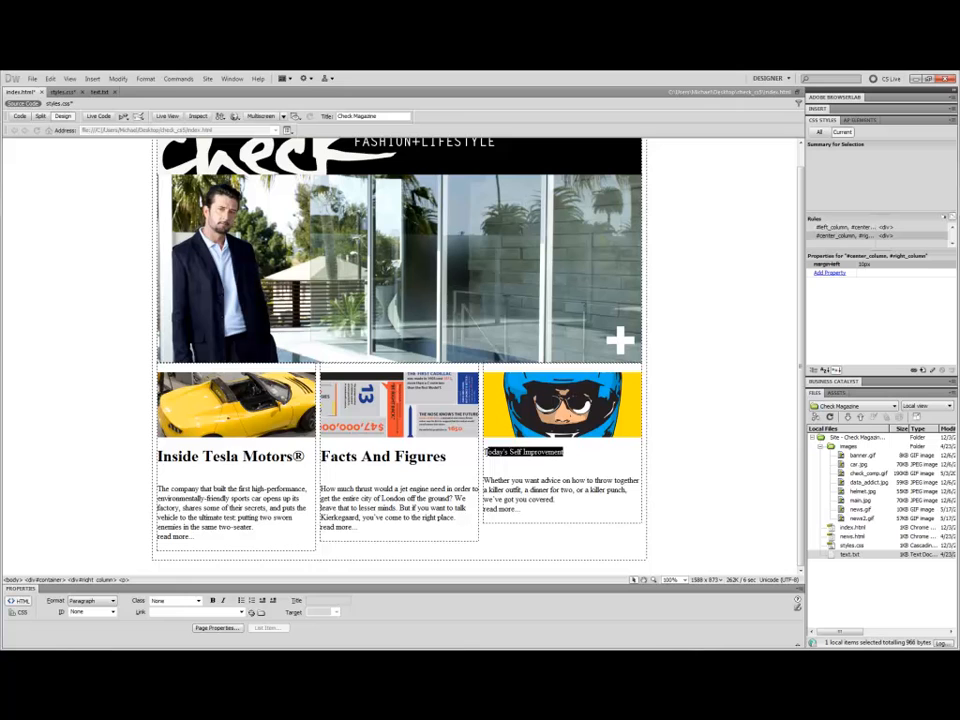
left_click(92, 600)
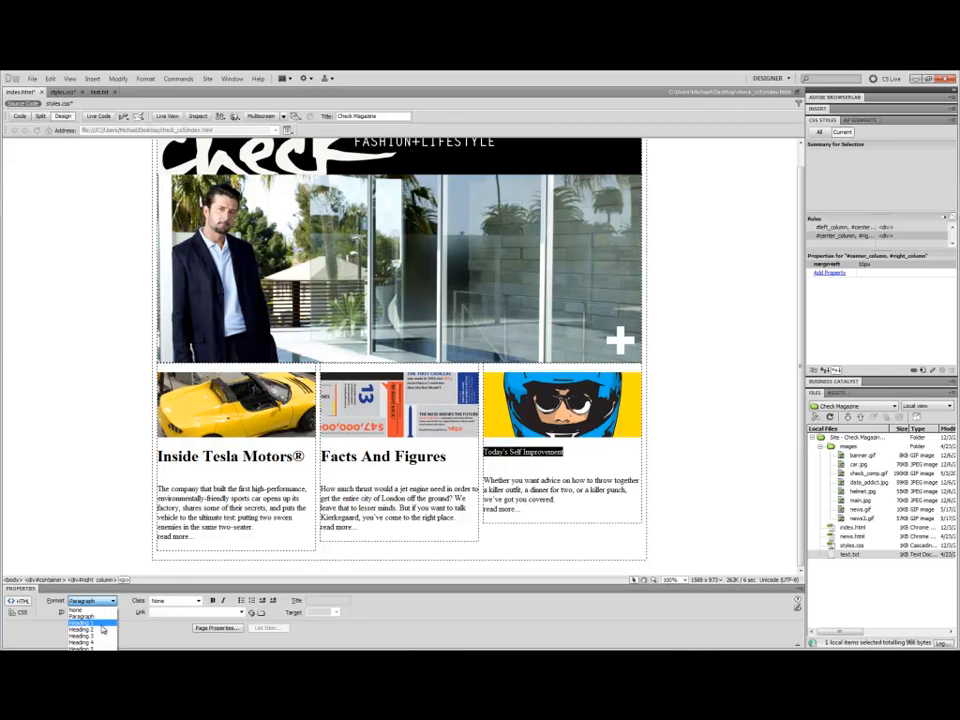
left_click(82, 622)
Select the left column div and create a new CSS rule with the less specific selector #left_column in styles.css.
left_click(418, 497)
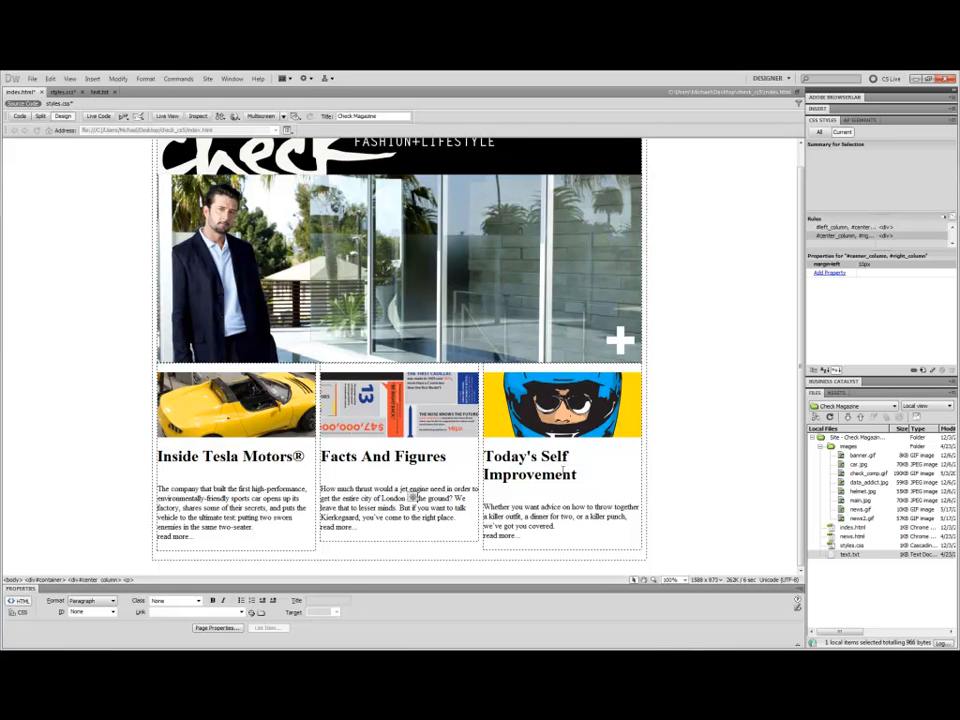
left_click(316, 477)
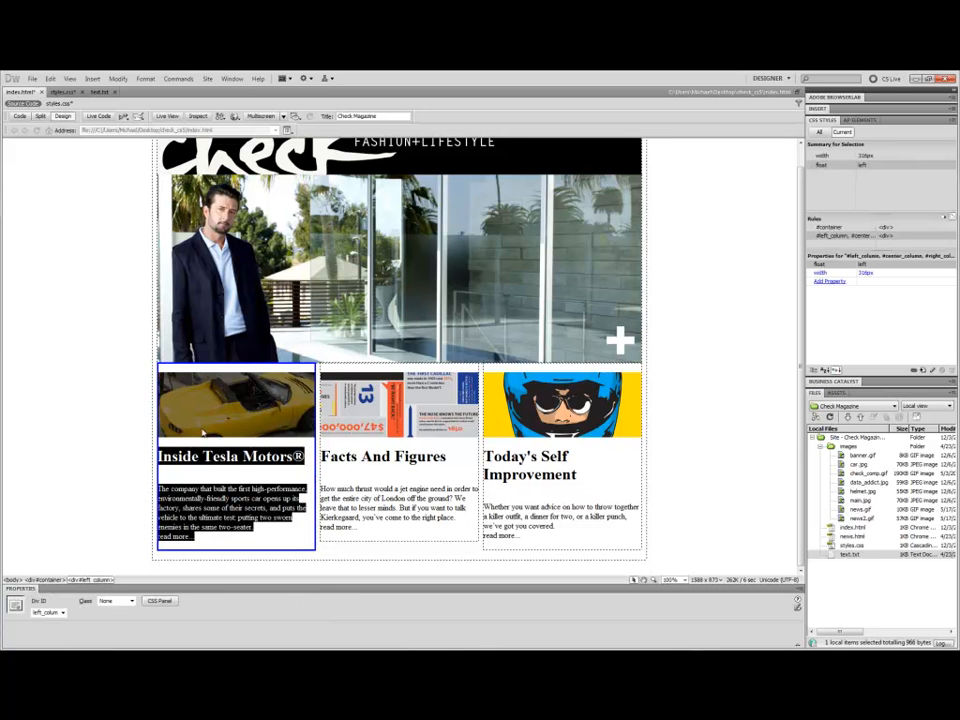
left_click(928, 372)
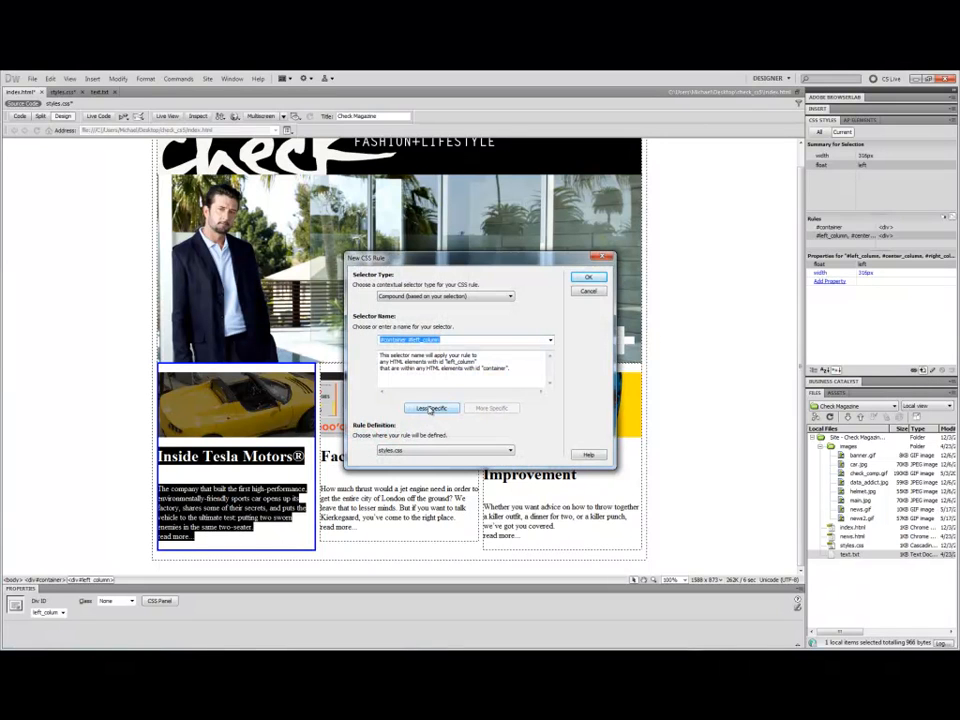
left_click(430, 407)
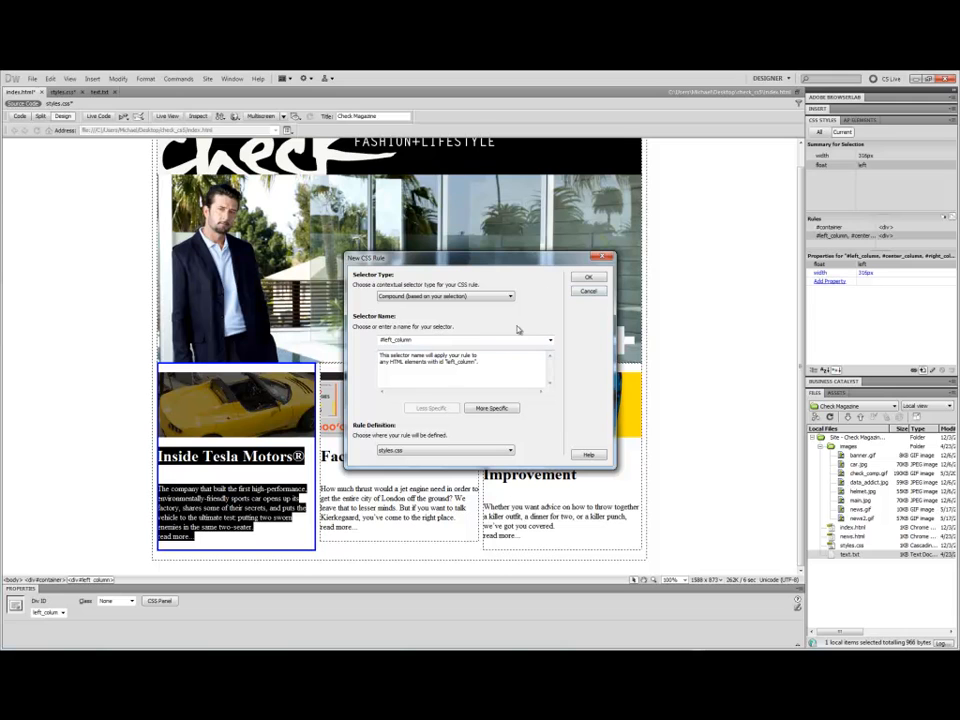
left_click(588, 279)
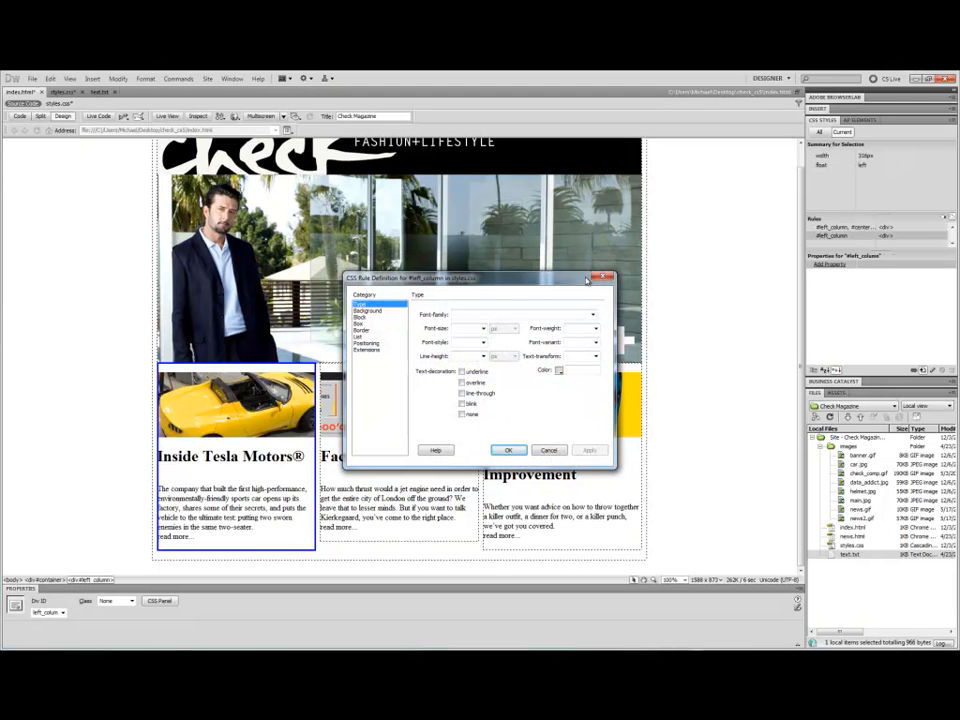
Set the #left_column rule's background colour to #FCF, applying and confirming it.
left_click(377, 312)
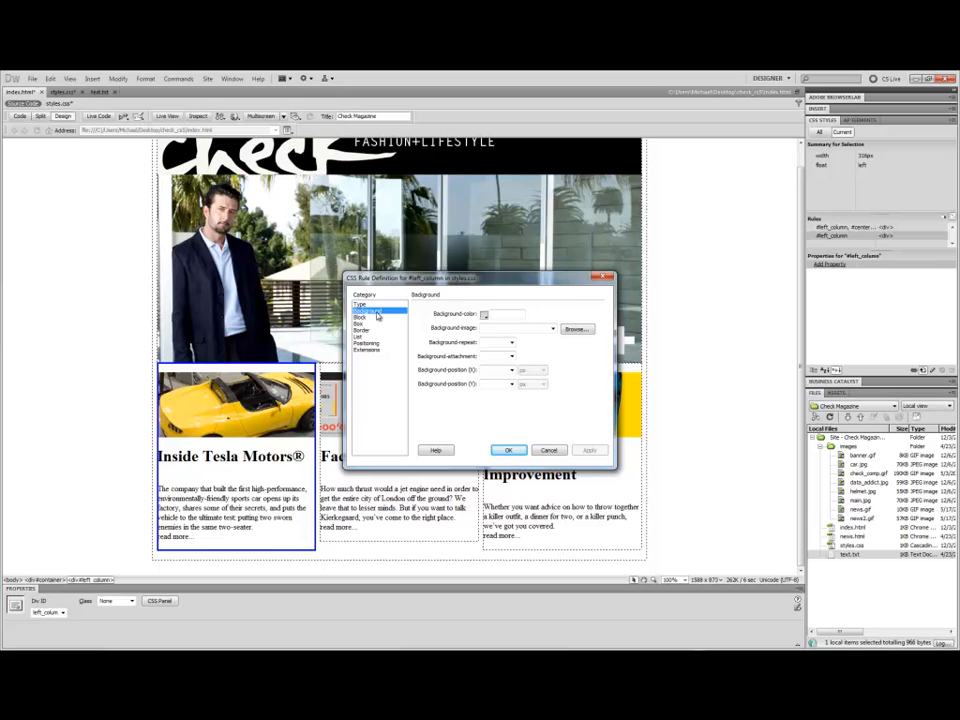
left_click(484, 315)
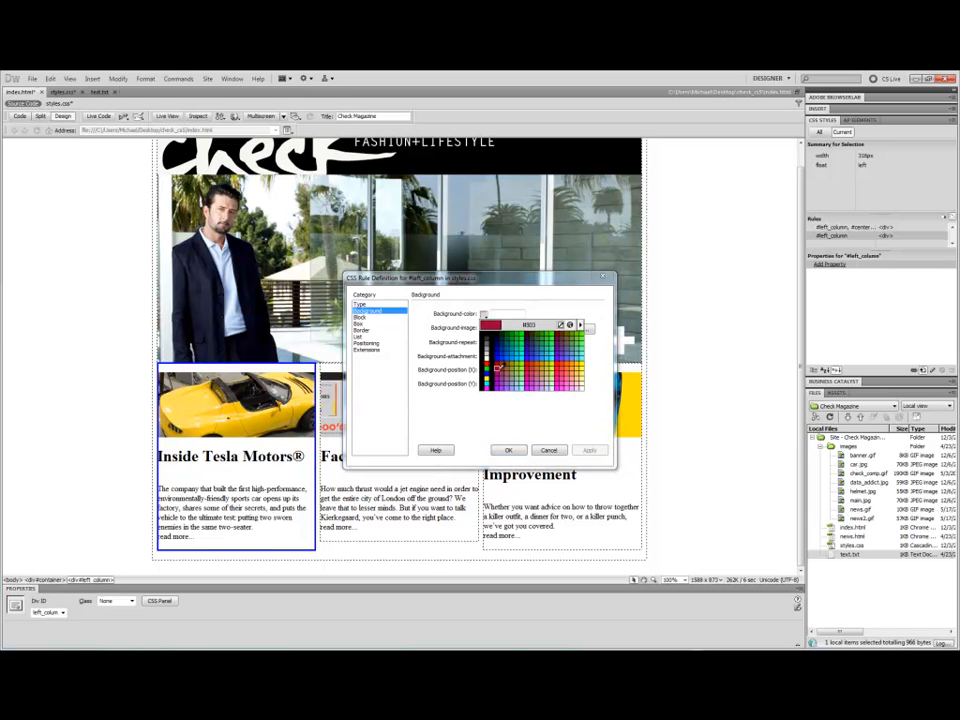
left_click(579, 382)
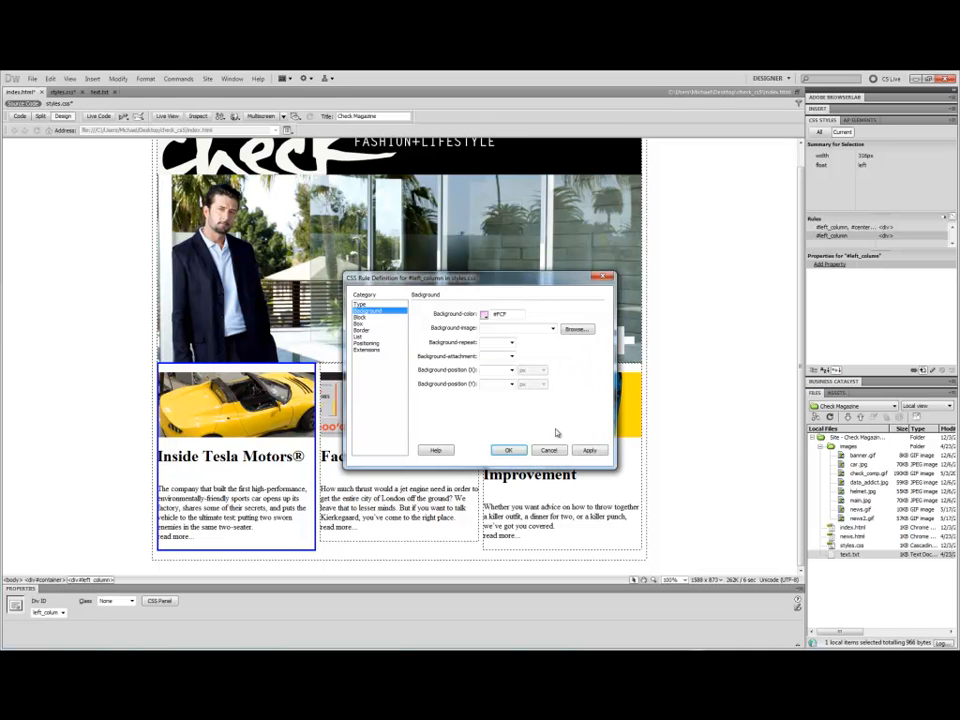
left_click(589, 450)
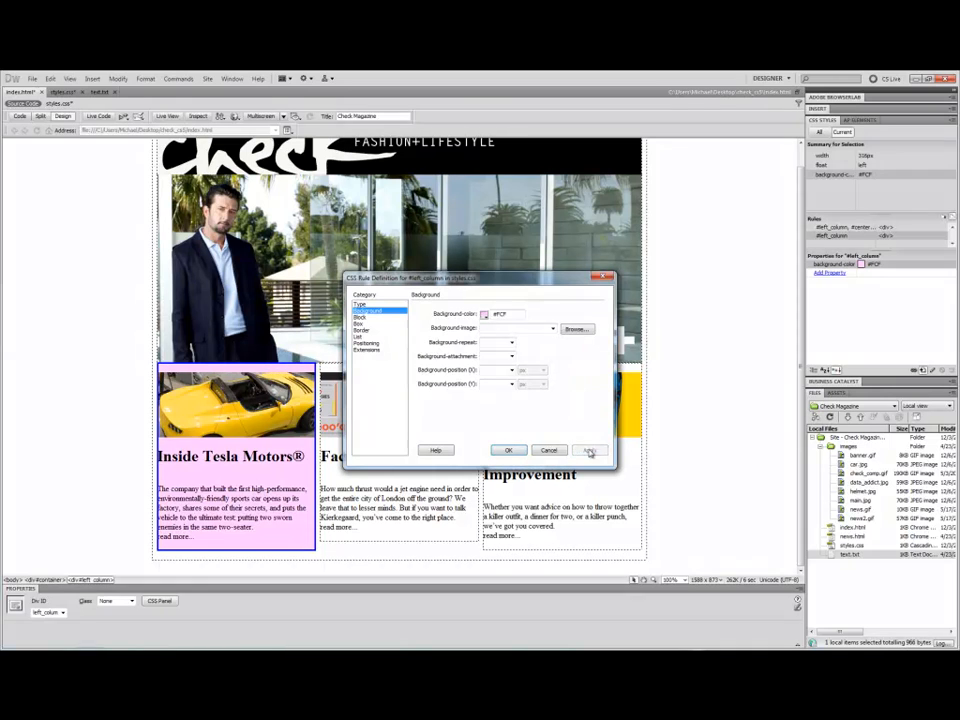
left_click(512, 451)
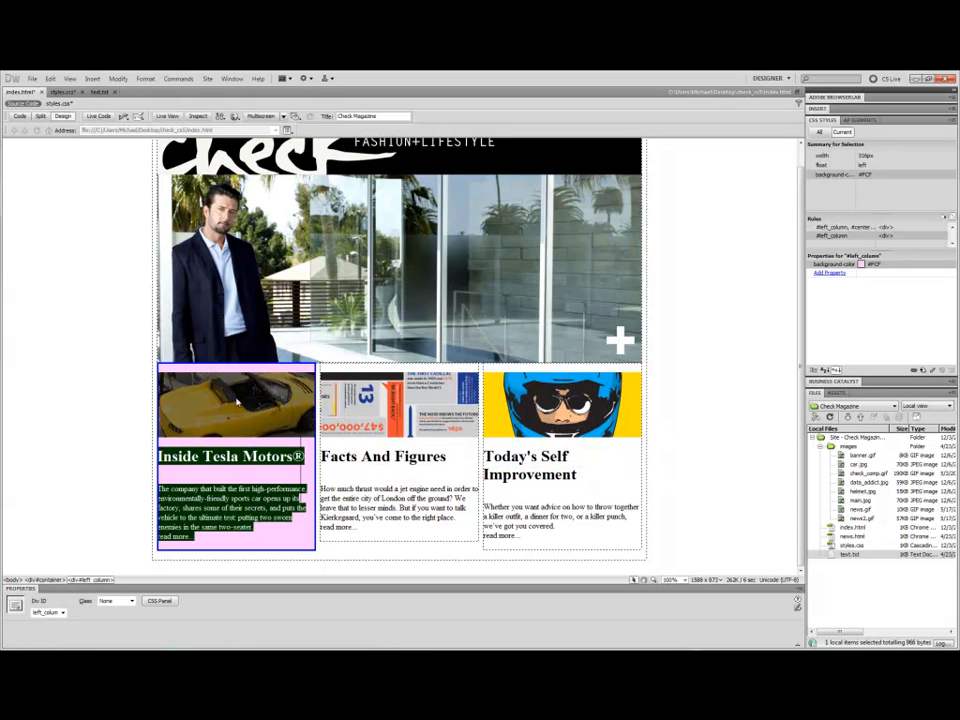
Select the center column div and create a #center_column CSS rule in styles.css with background colour #CFC.
left_click(193, 468)
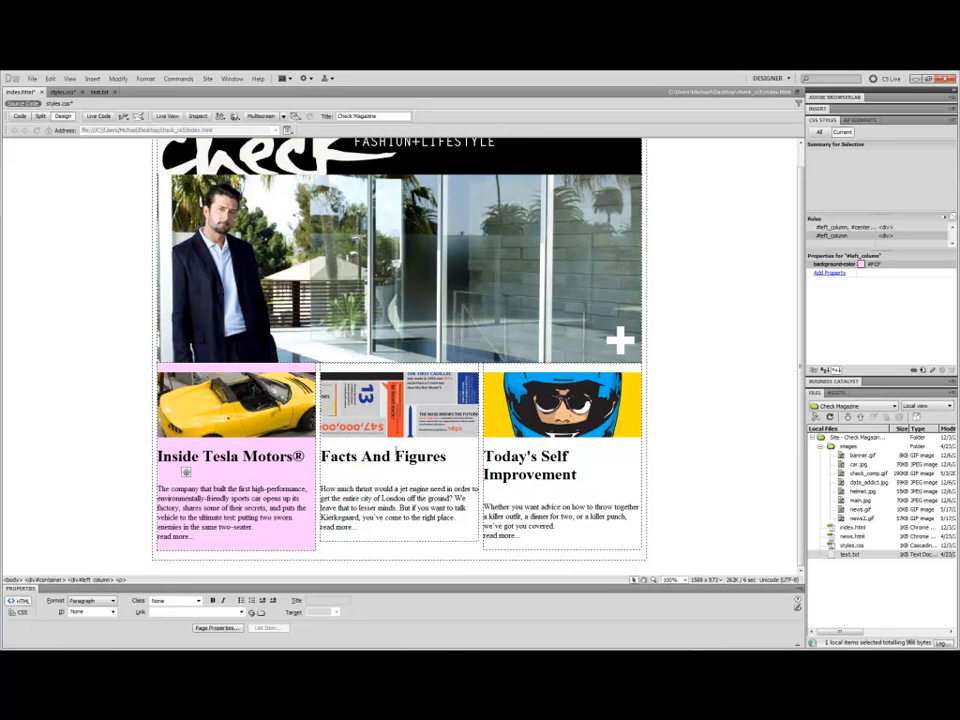
left_click(479, 447)
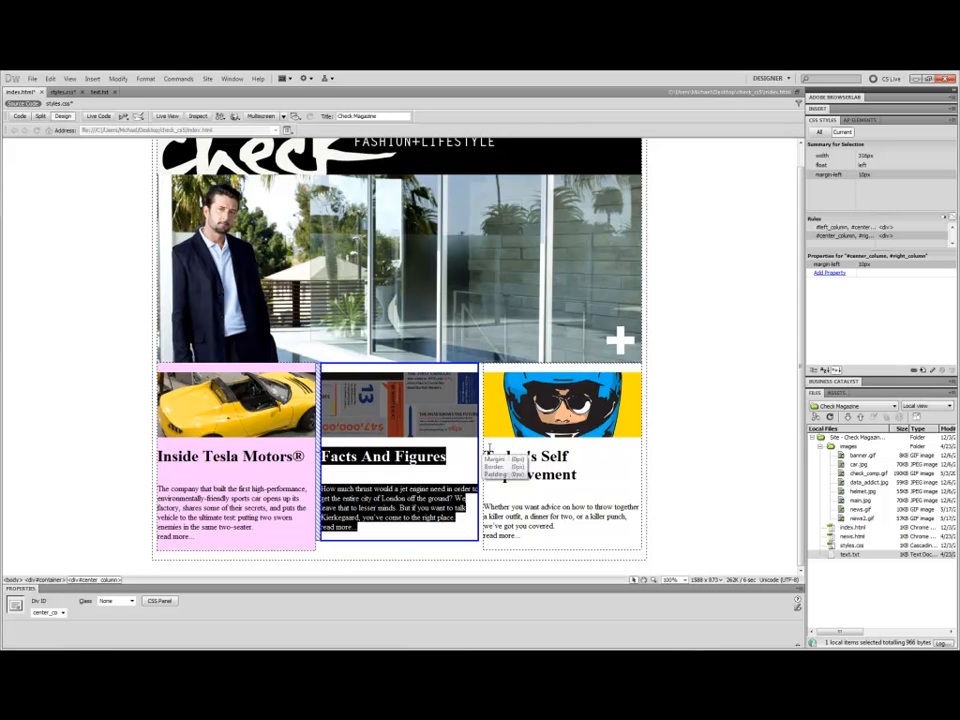
left_click(922, 369)
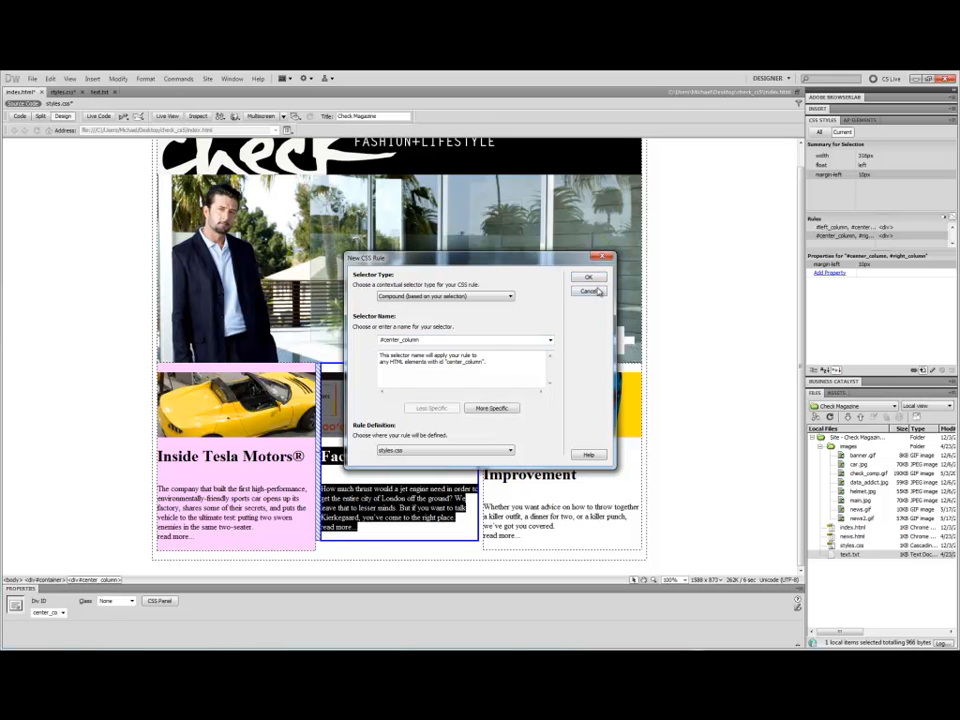
left_click(590, 278)
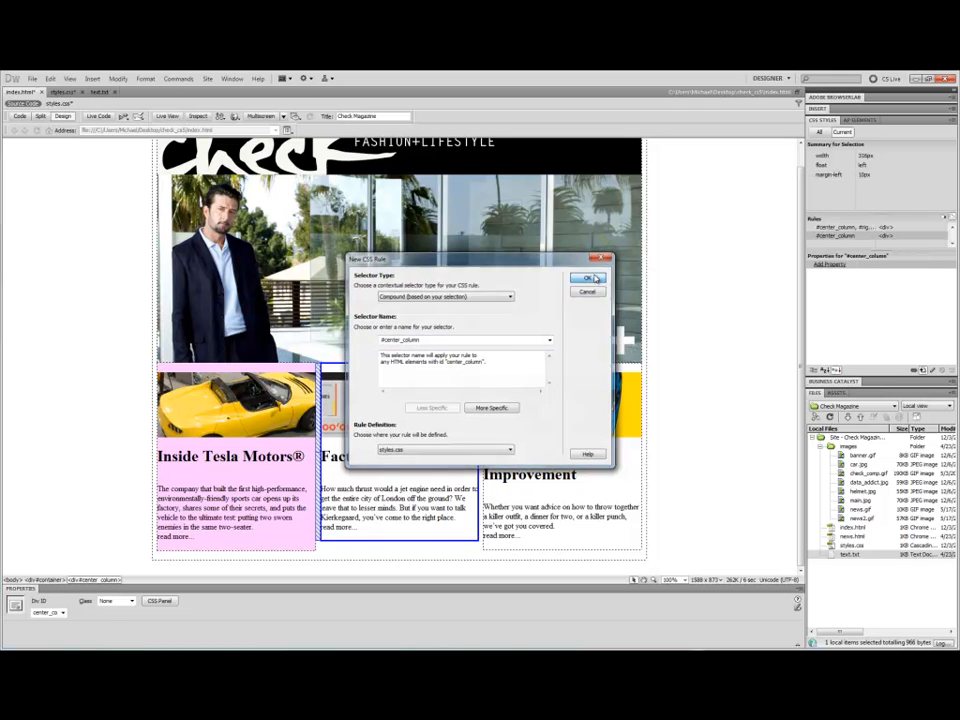
left_click(366, 311)
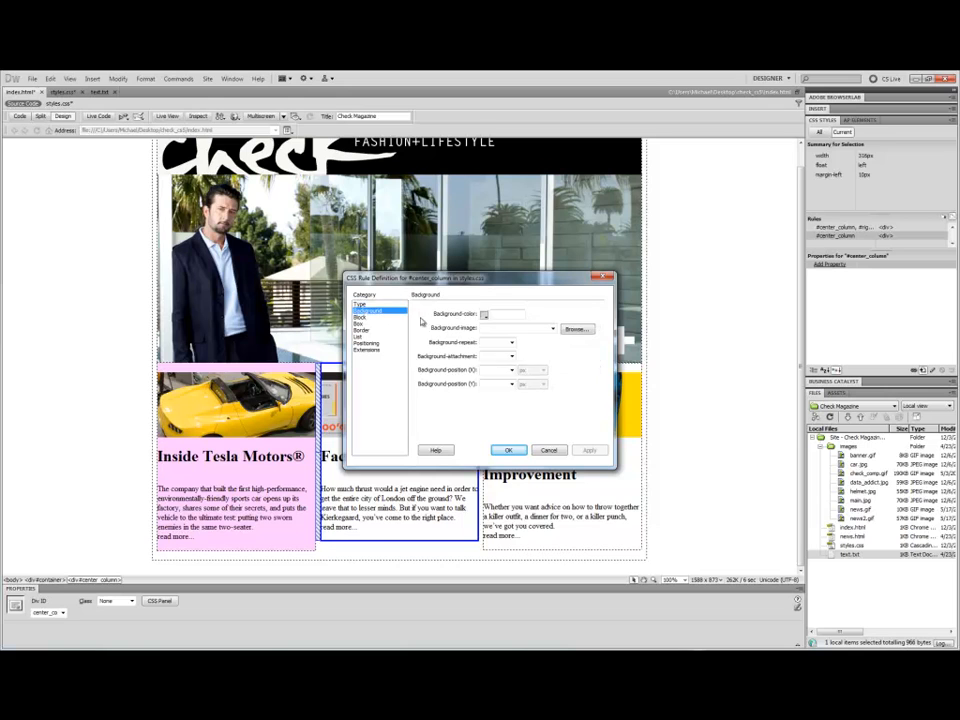
left_click(486, 314)
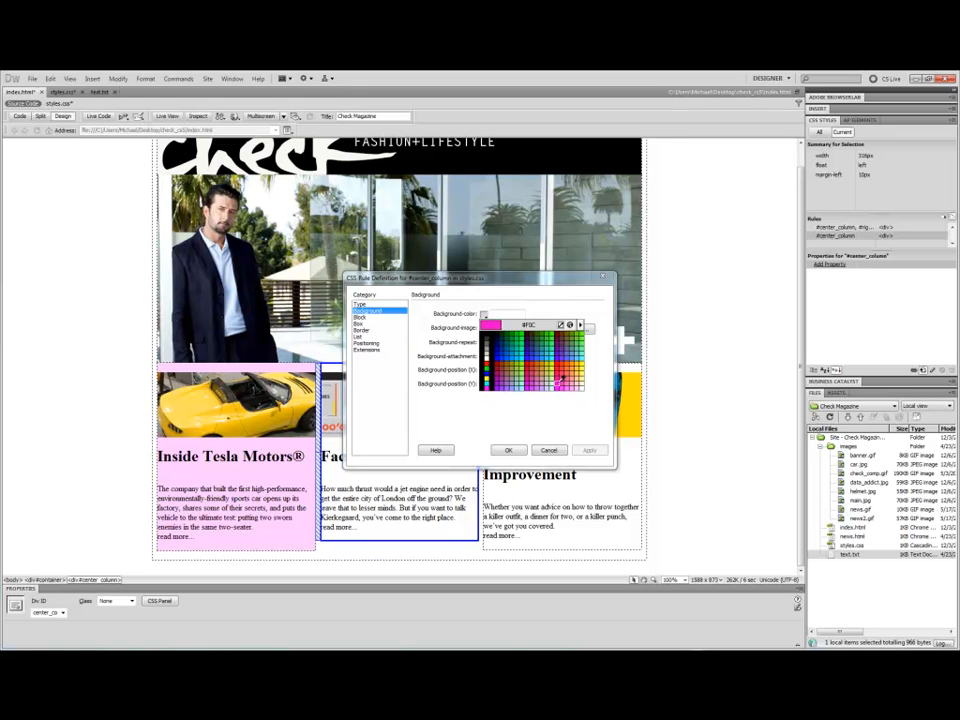
left_click(546, 385)
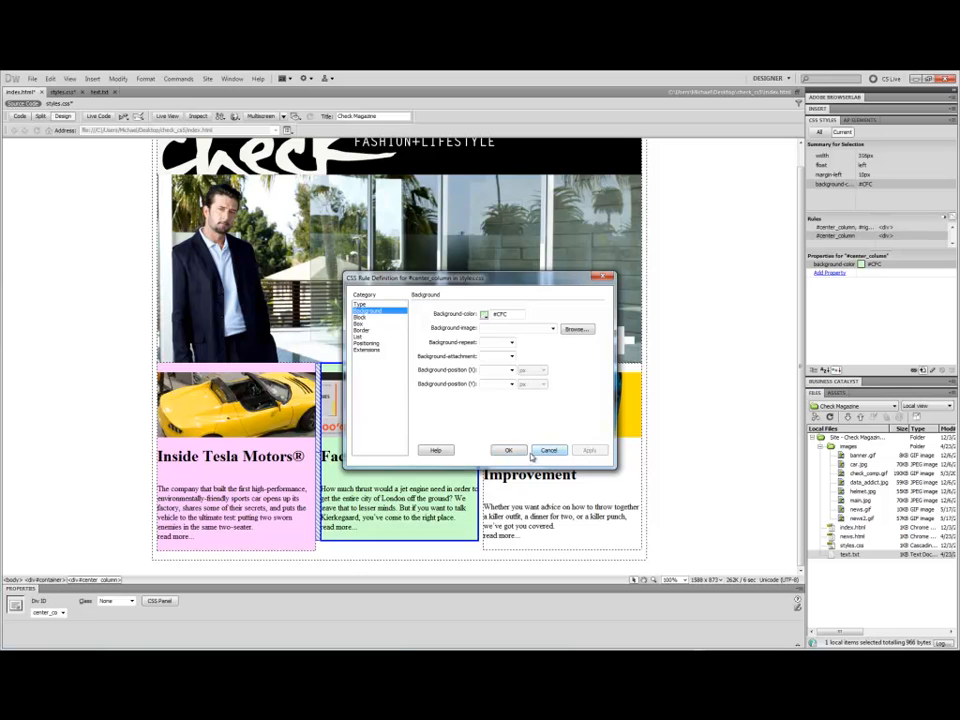
left_click(518, 451)
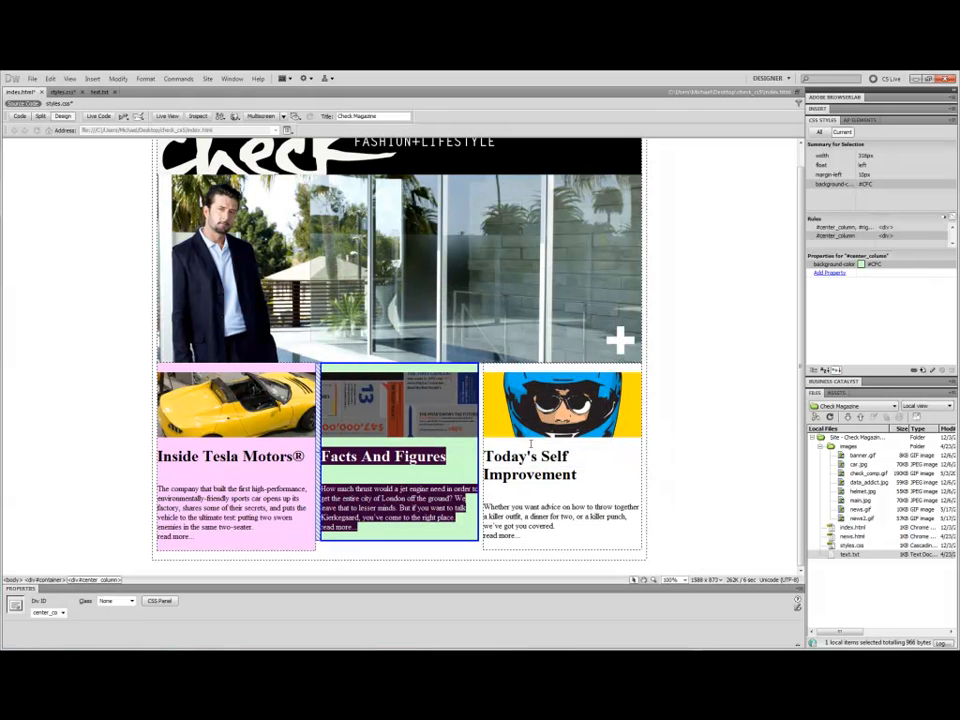
Select the right column div and create a less specific #right_column rule in styles.css with background colour #96C.
left_click(640, 420)
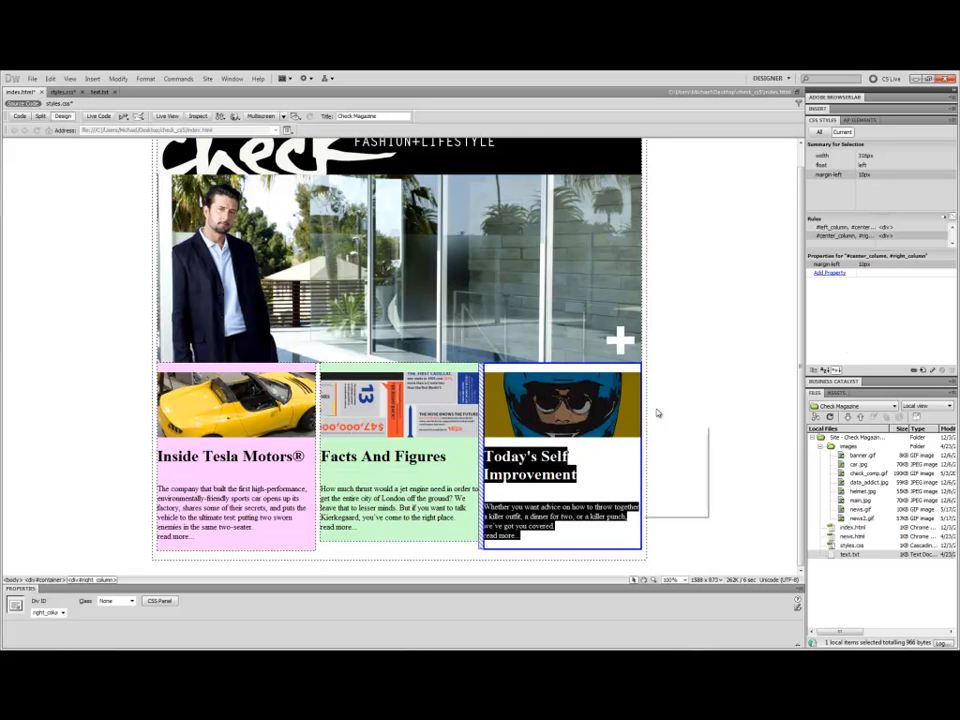
left_click(925, 372)
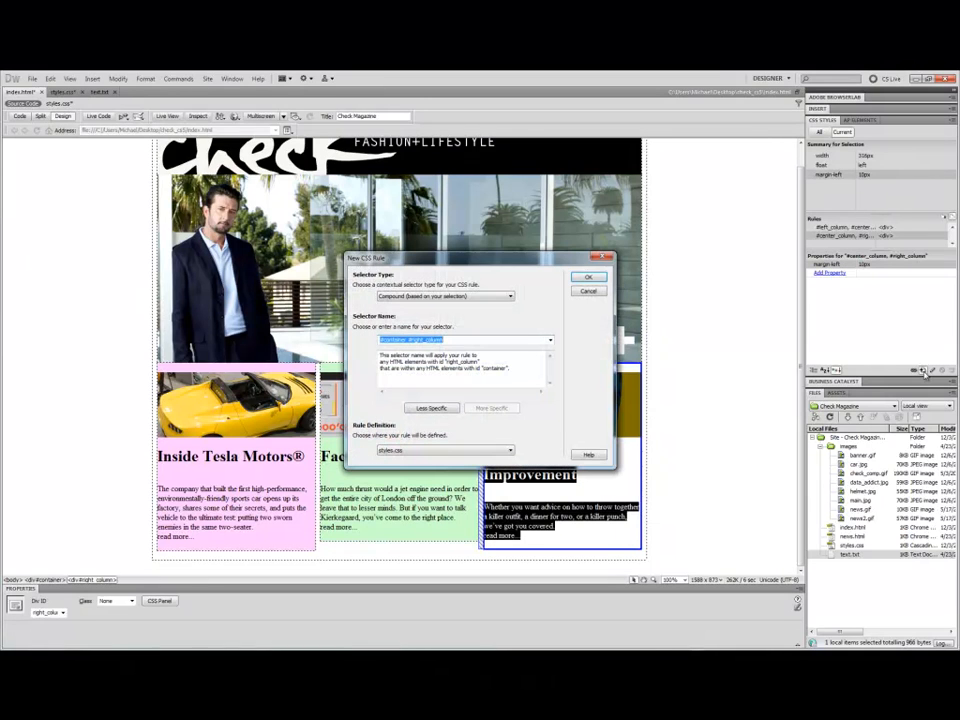
left_click(425, 407)
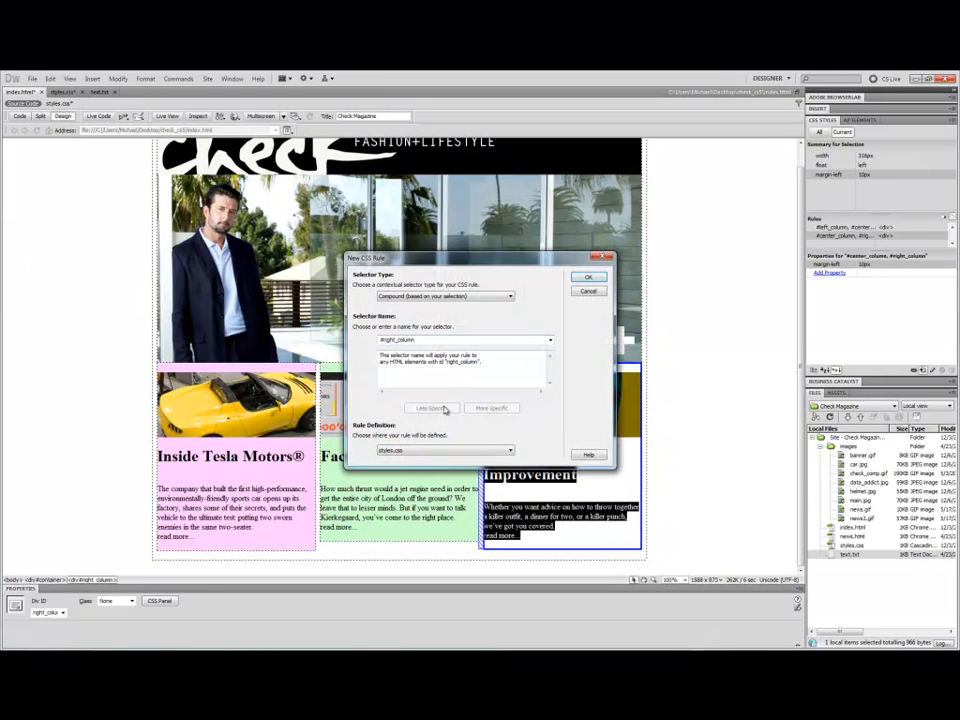
left_click(589, 279)
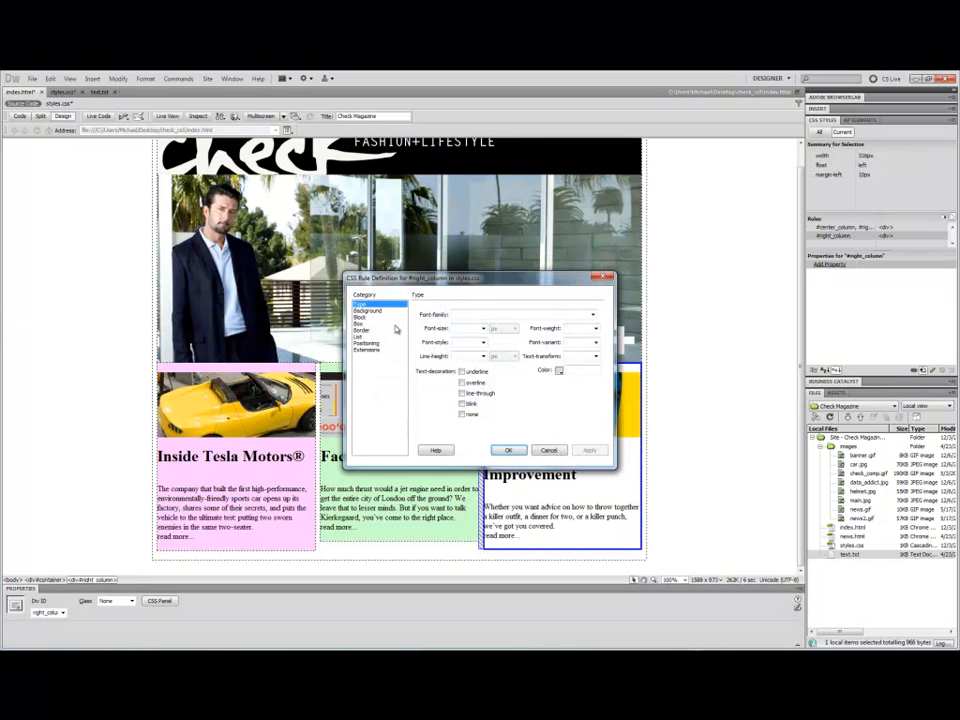
left_click(368, 311)
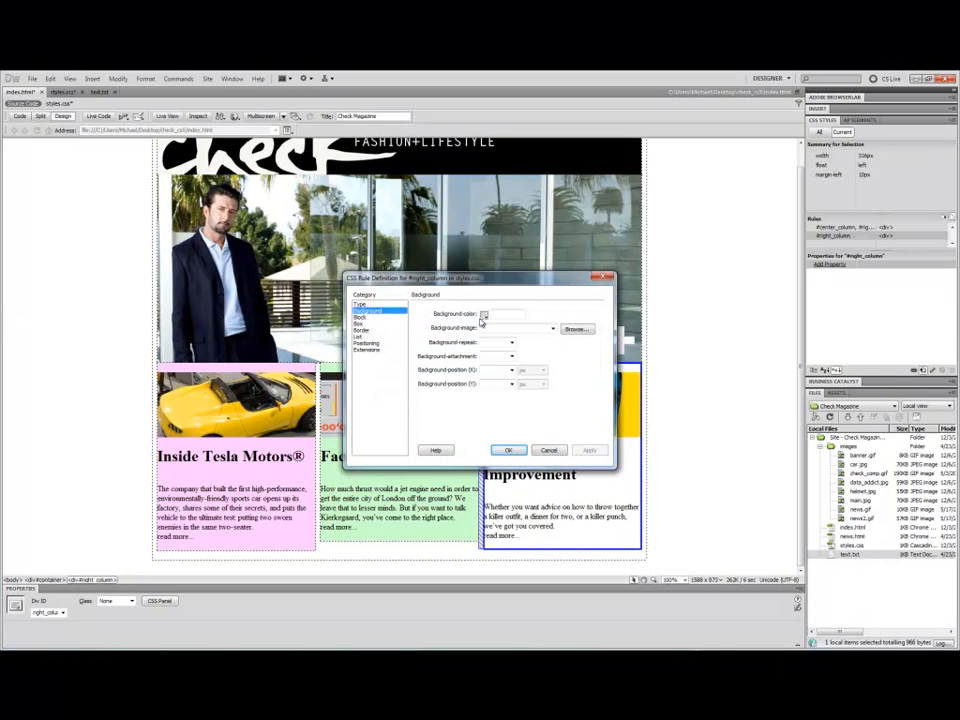
left_click(488, 315)
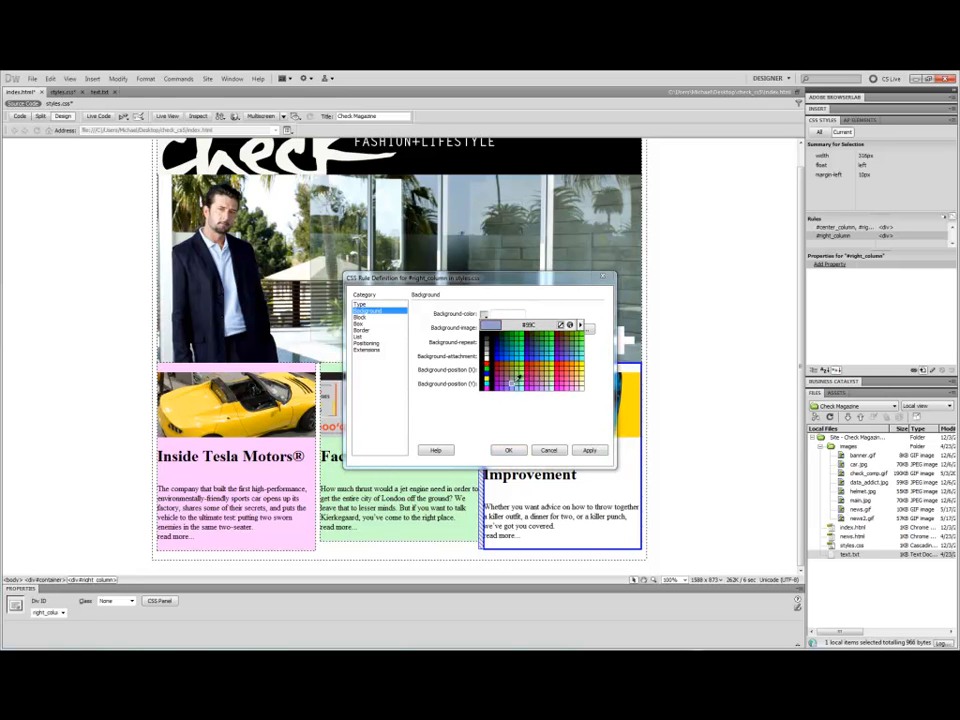
left_click(507, 381)
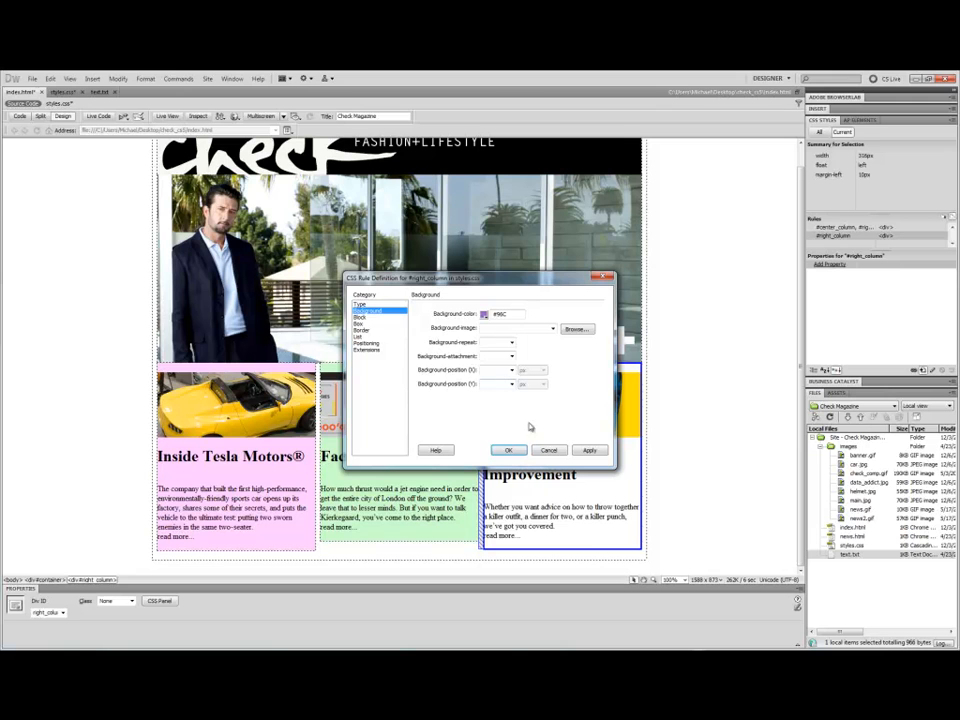
left_click(589, 452)
left_click(508, 450)
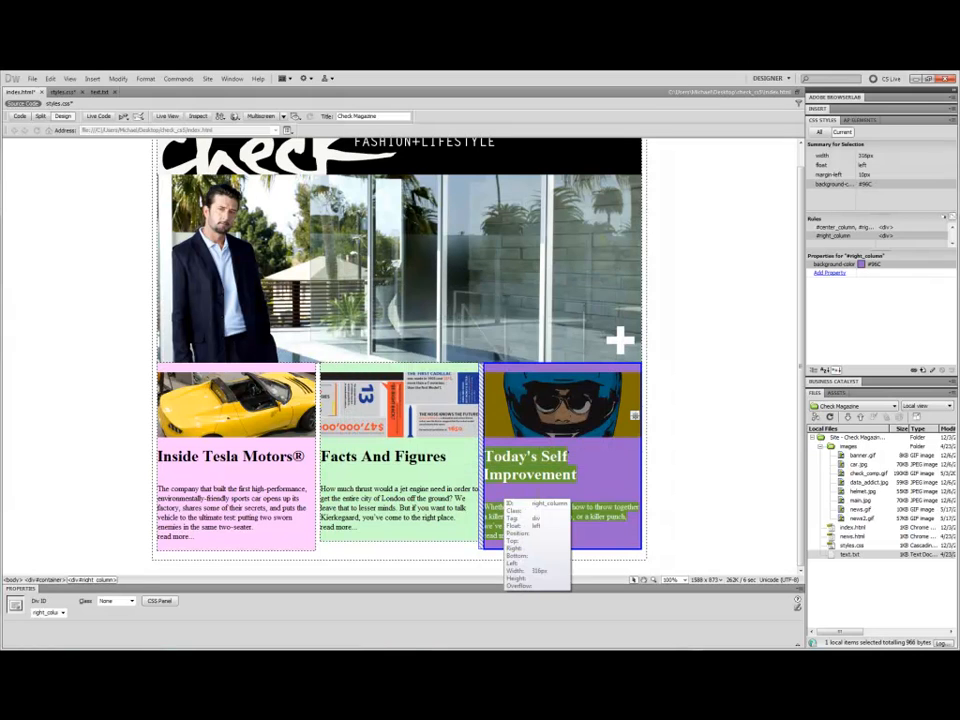
Select the container div and preview the page in Live View.
left_click(608, 432)
left_click(431, 471)
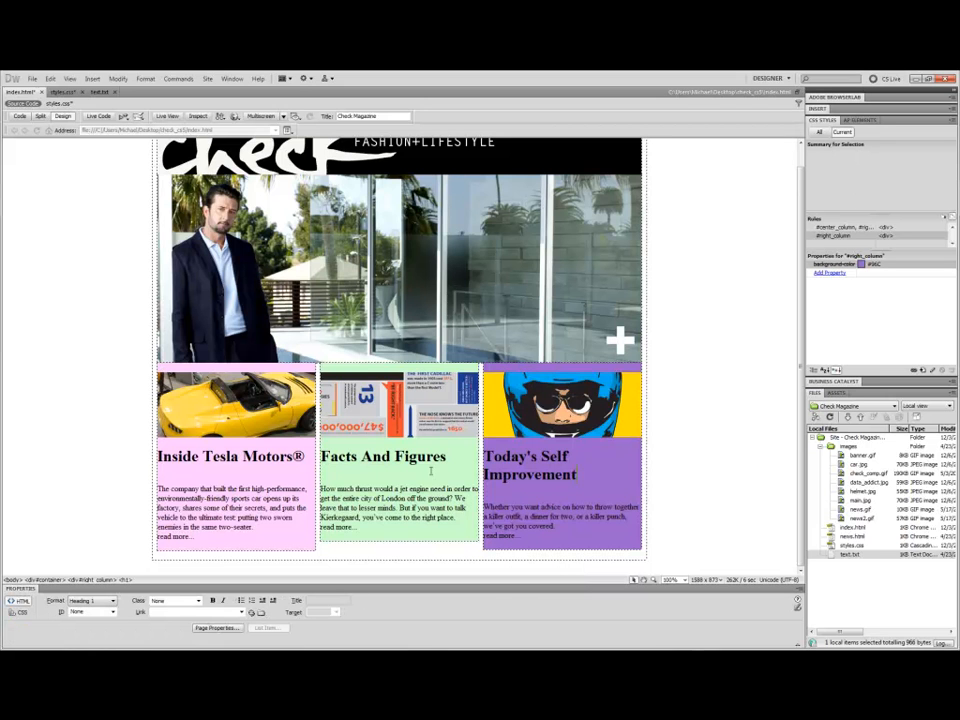
left_click(692, 441)
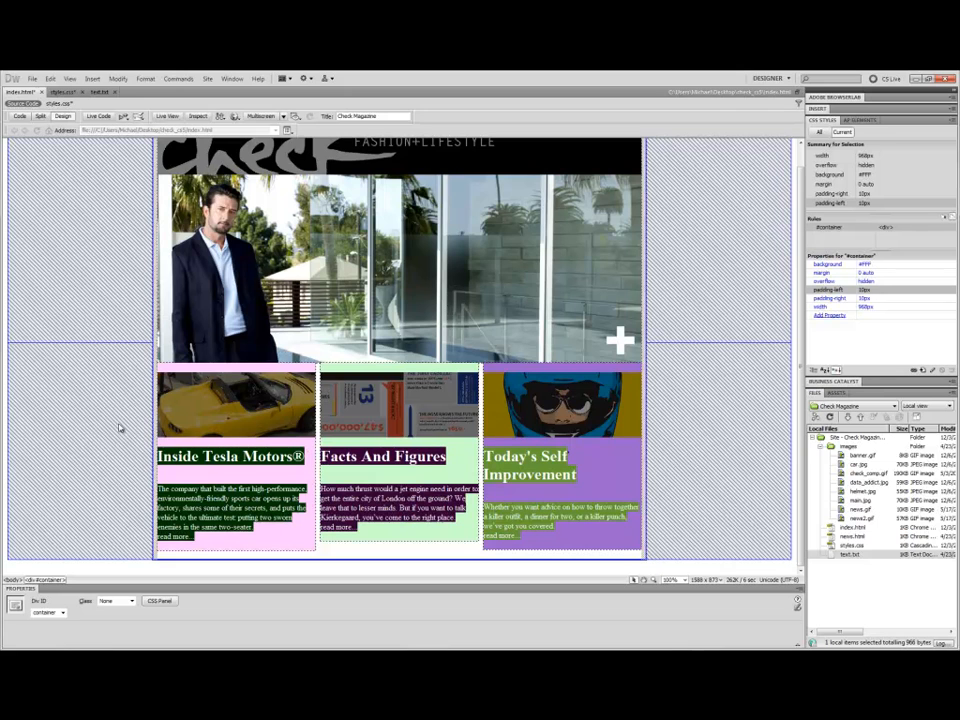
left_click(167, 116)
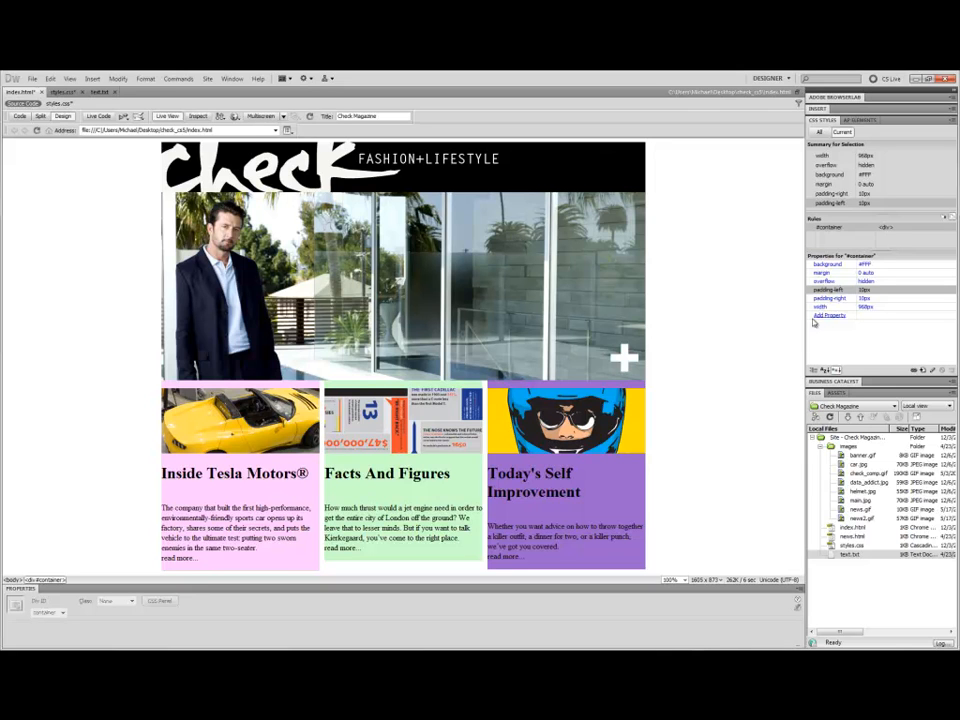
Create a Tag CSS rule for body in styles.css and set its font family to Trebuchet MS, Arial, Helvetica, sans-serif.
left_click(922, 370)
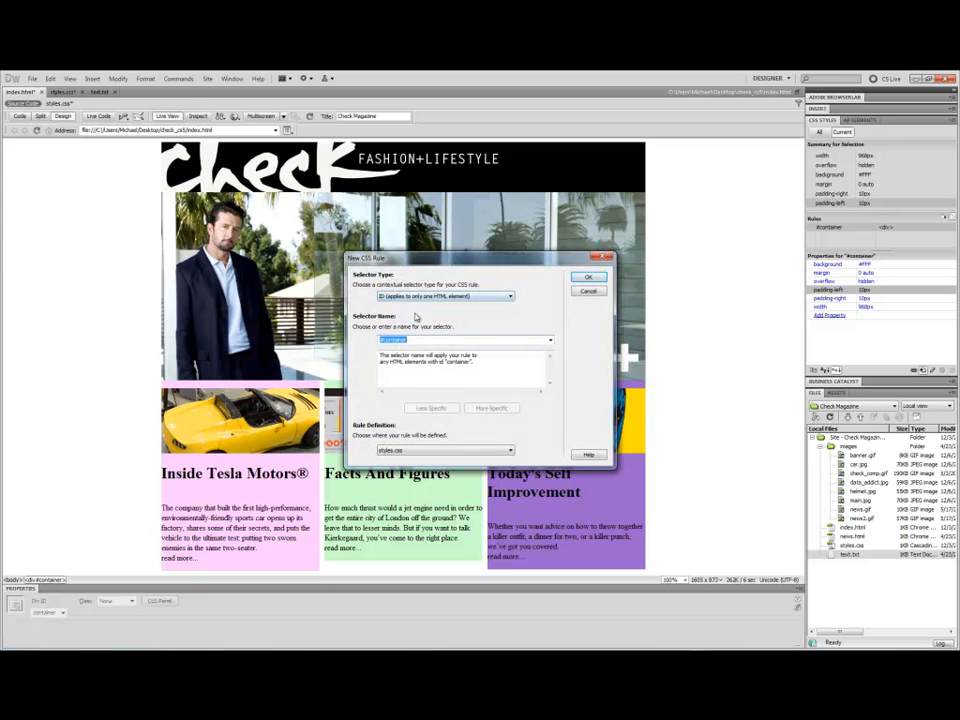
left_click(509, 297)
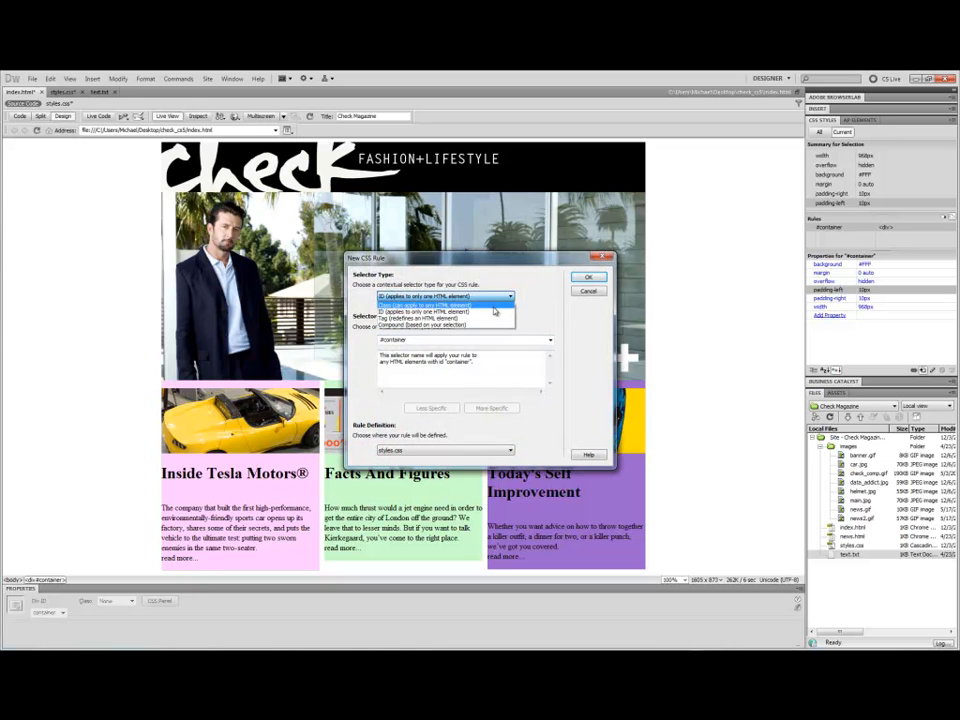
left_click(493, 306)
left_click(551, 342)
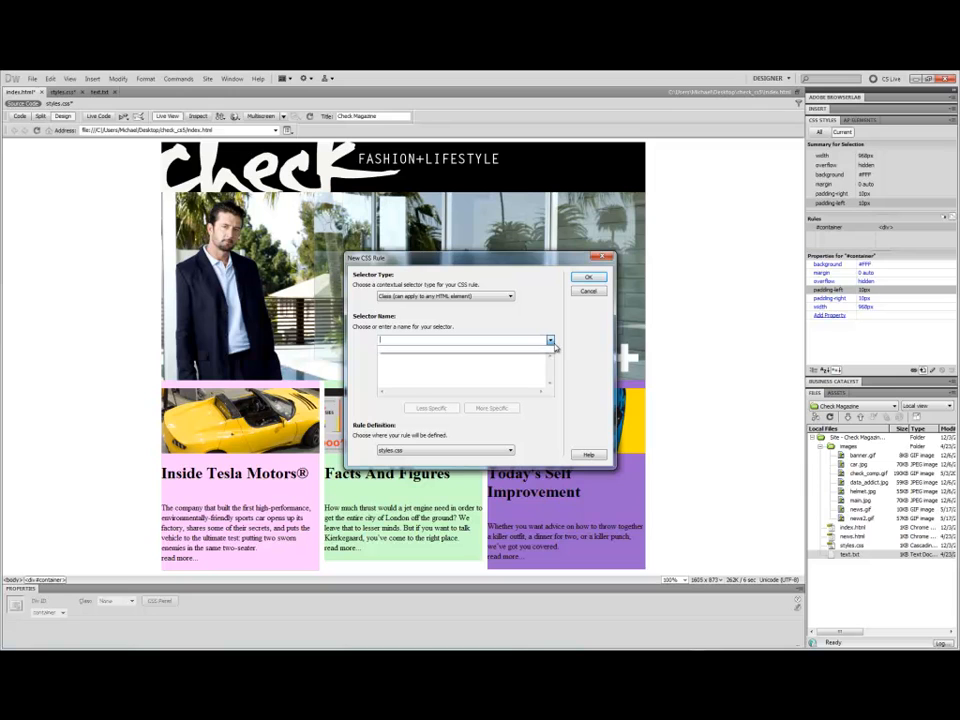
left_click(509, 297)
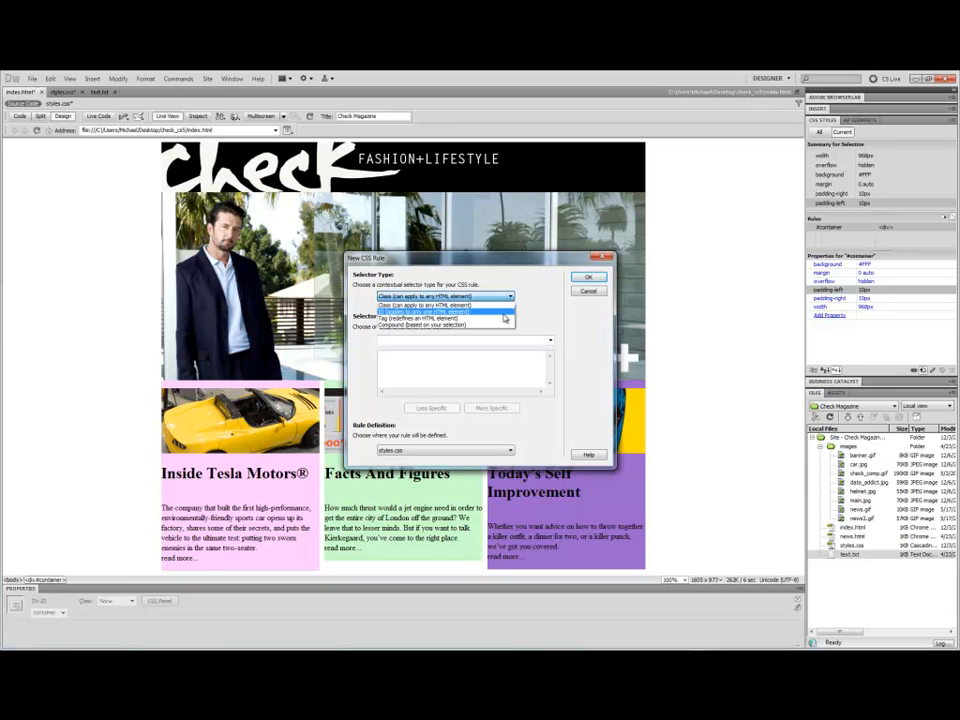
left_click(505, 318)
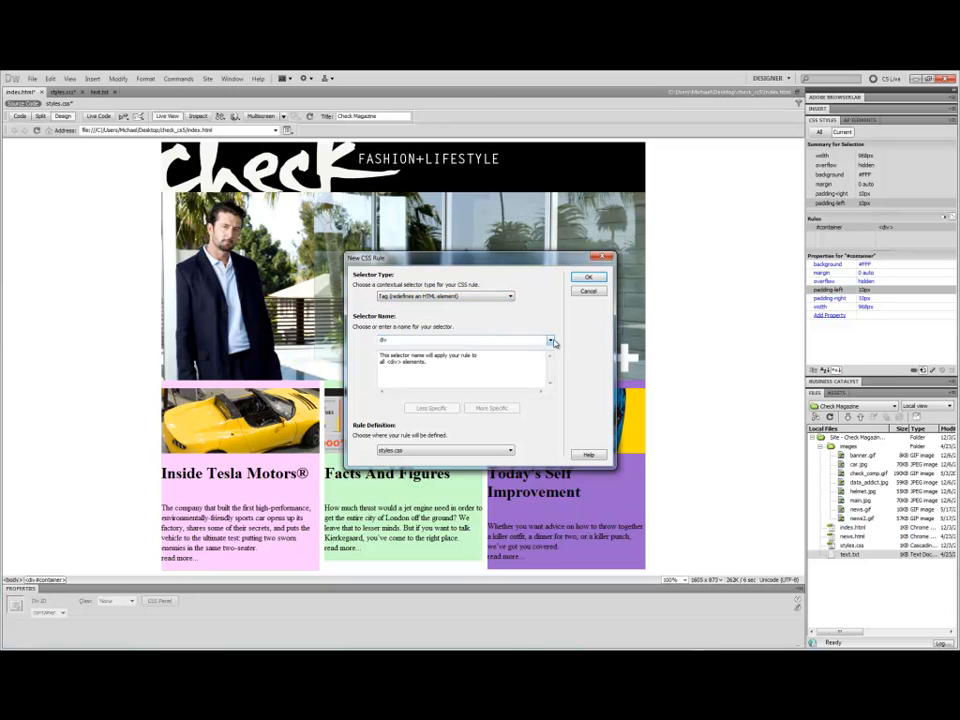
left_click(551, 342)
scroll(522, 467, "down", 4)
scroll(493, 399, "up", 9)
scroll(428, 377, "up", 3)
left_click(395, 410)
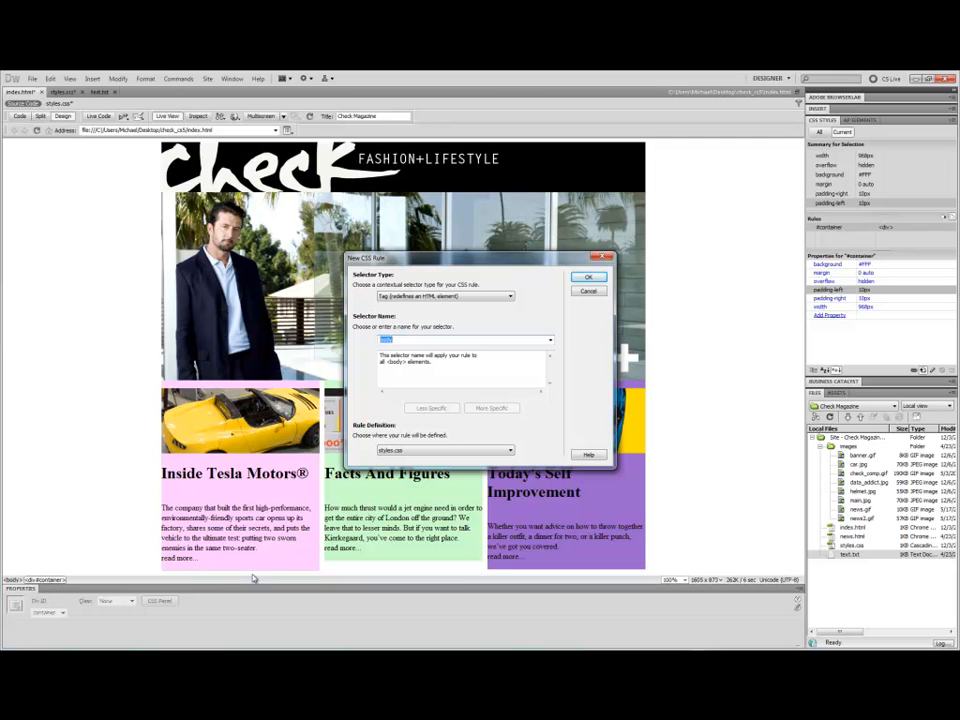
left_click(587, 278)
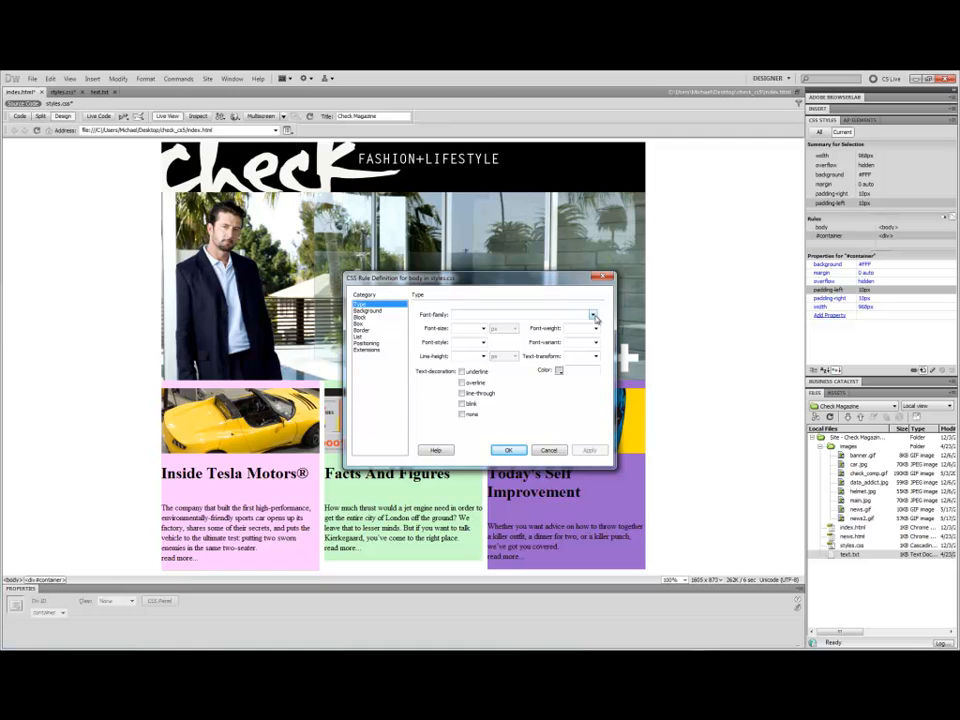
left_click(593, 315)
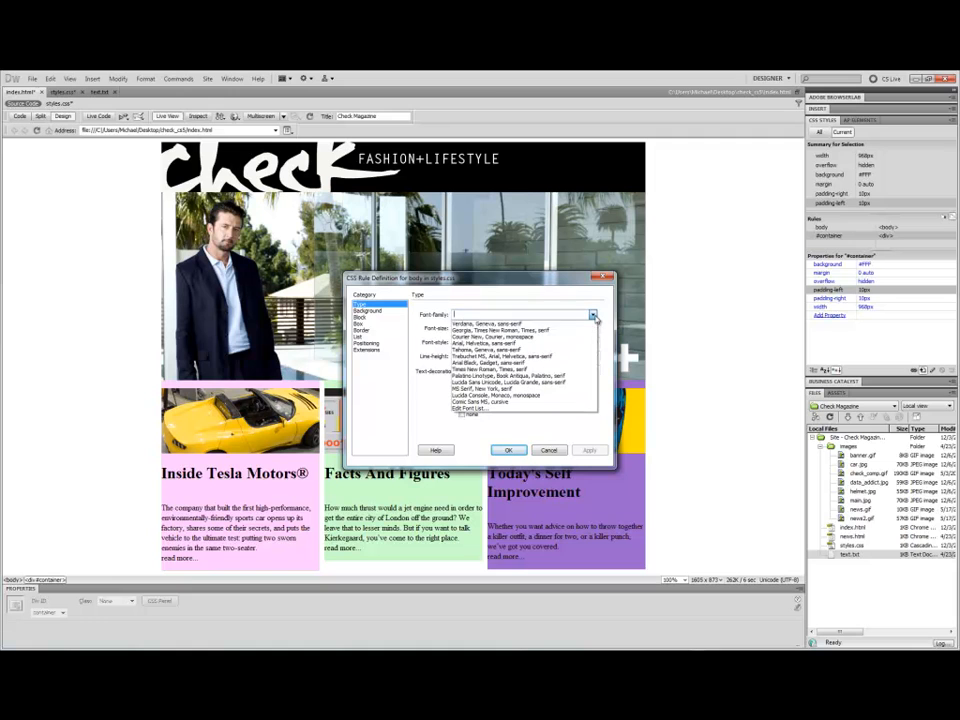
left_click(546, 357)
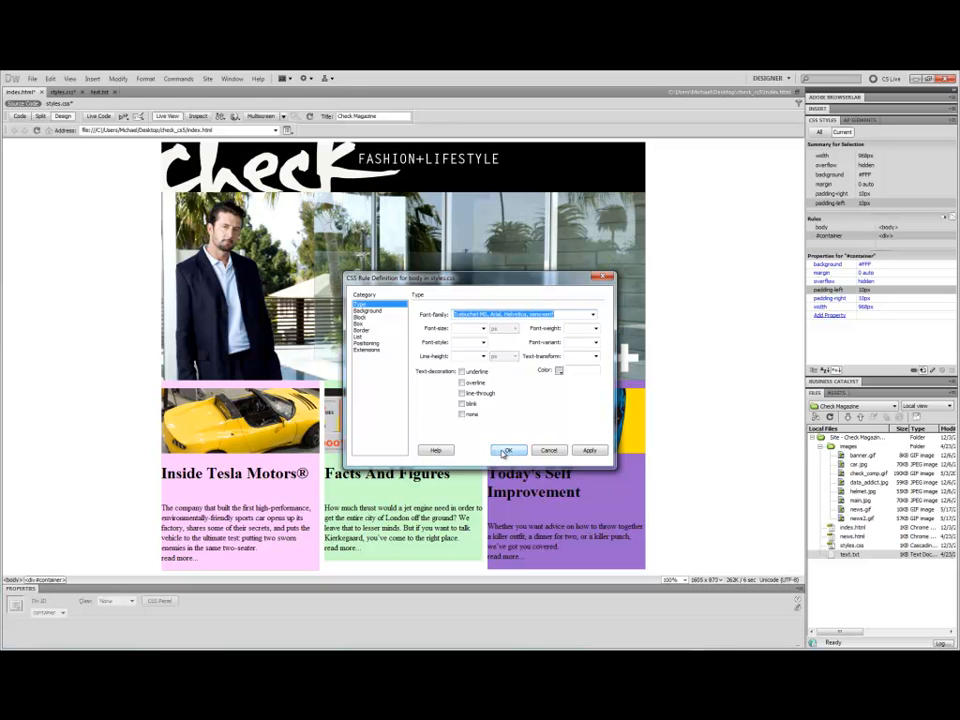
Browse the body rule's Background, Block, Box, Border, Extensions and Positioning categories to review the available options.
left_click(368, 311)
left_click(370, 318)
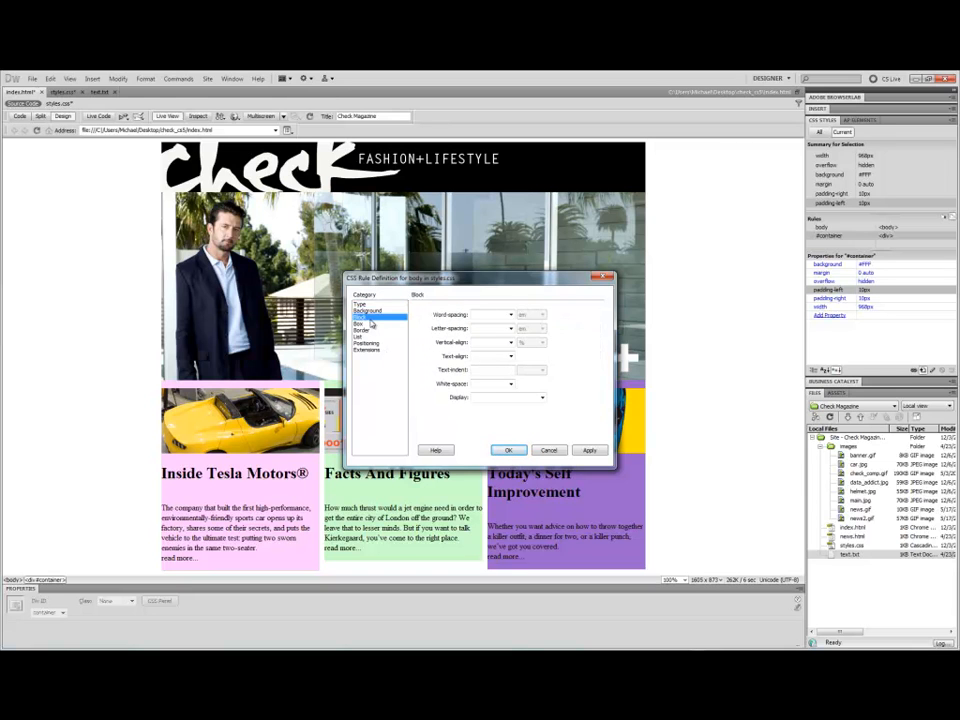
left_click(366, 311)
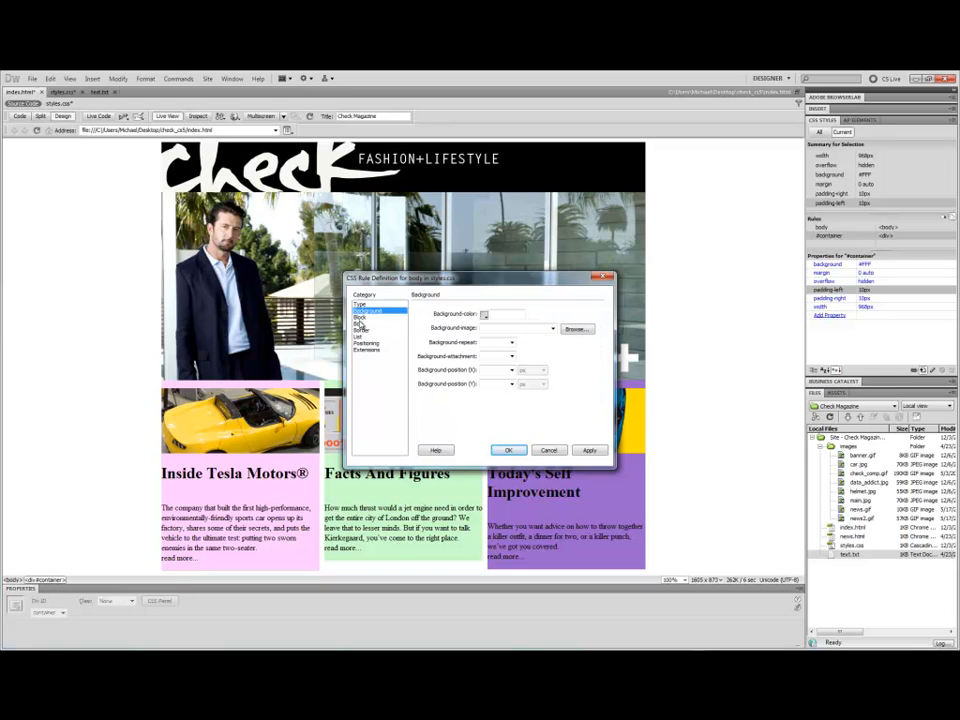
left_click(362, 324)
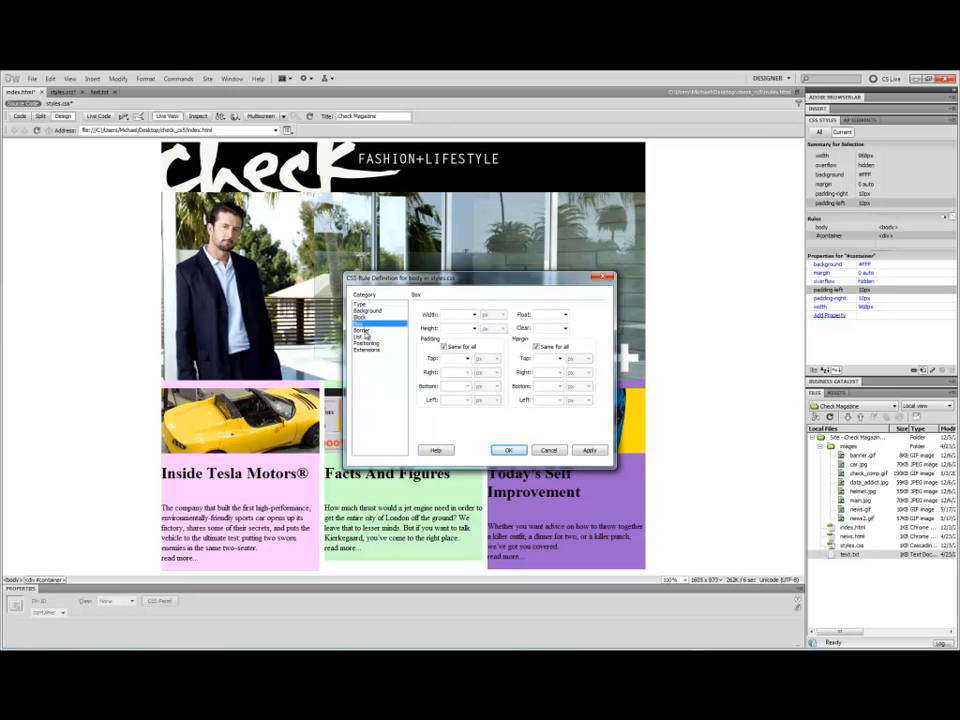
left_click(367, 336)
left_click(363, 330)
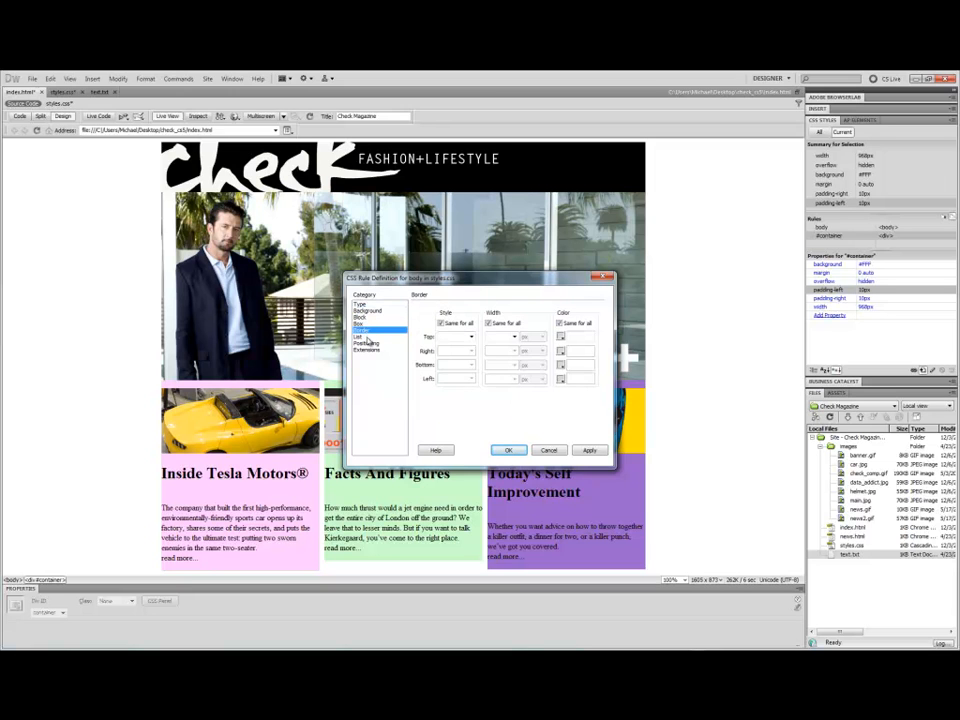
left_click(376, 350)
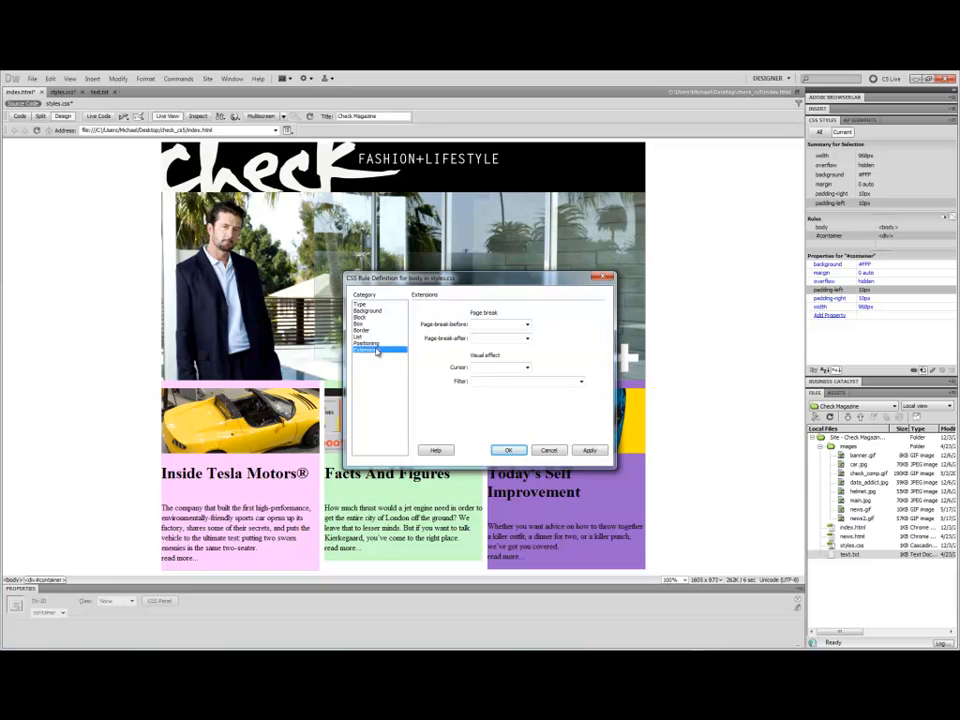
left_click(367, 343)
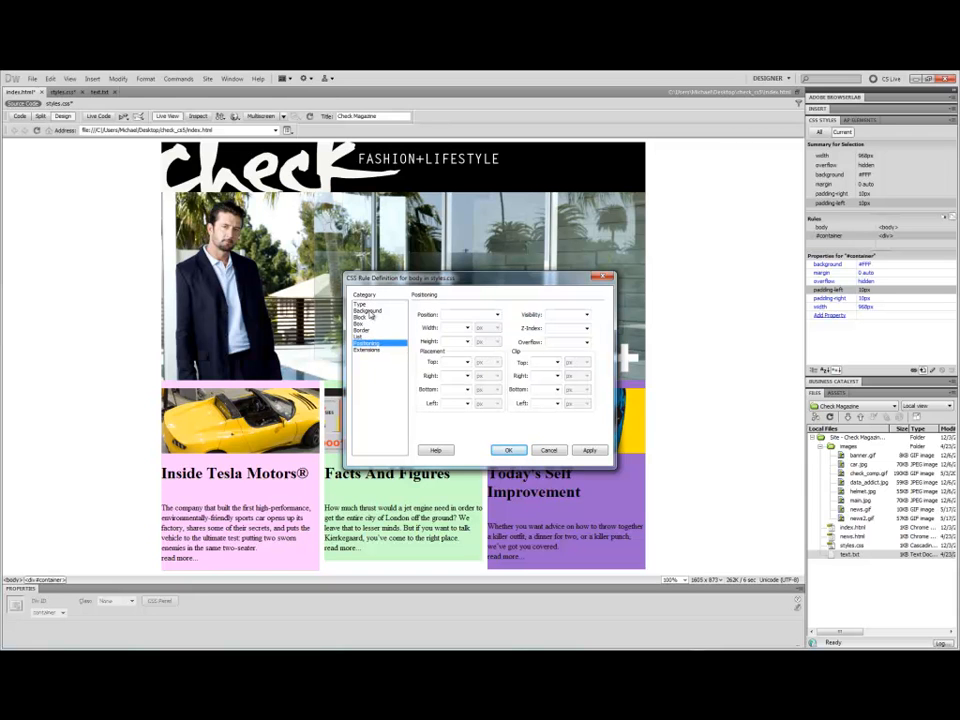
left_click(368, 311)
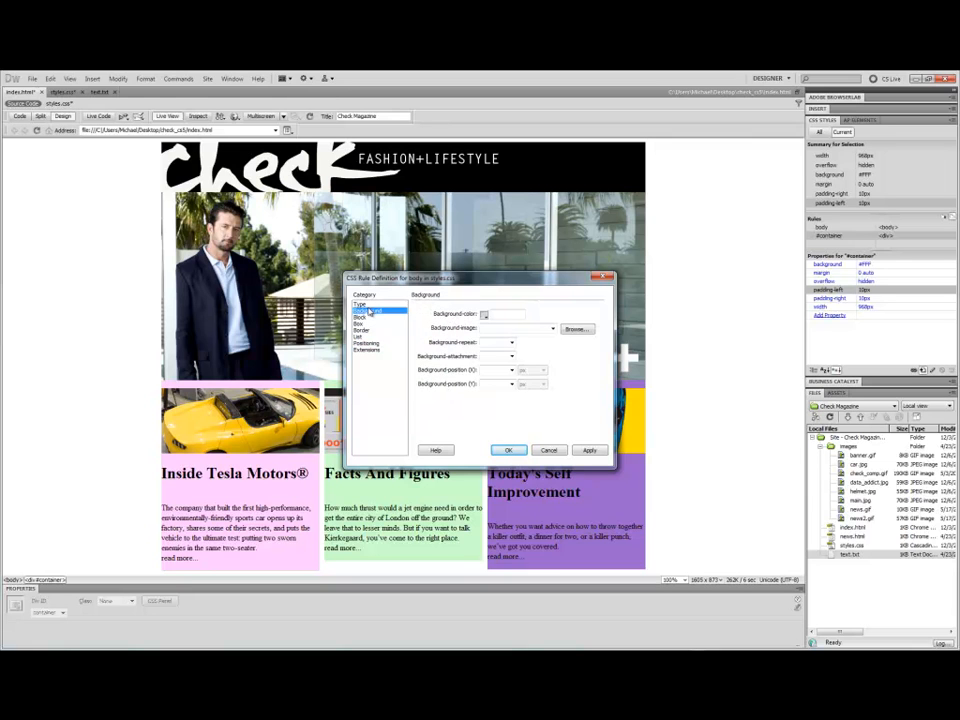
Apply the body rule's font settings, try a 36 px font size, clear it again, and close the dialog.
left_click(362, 304)
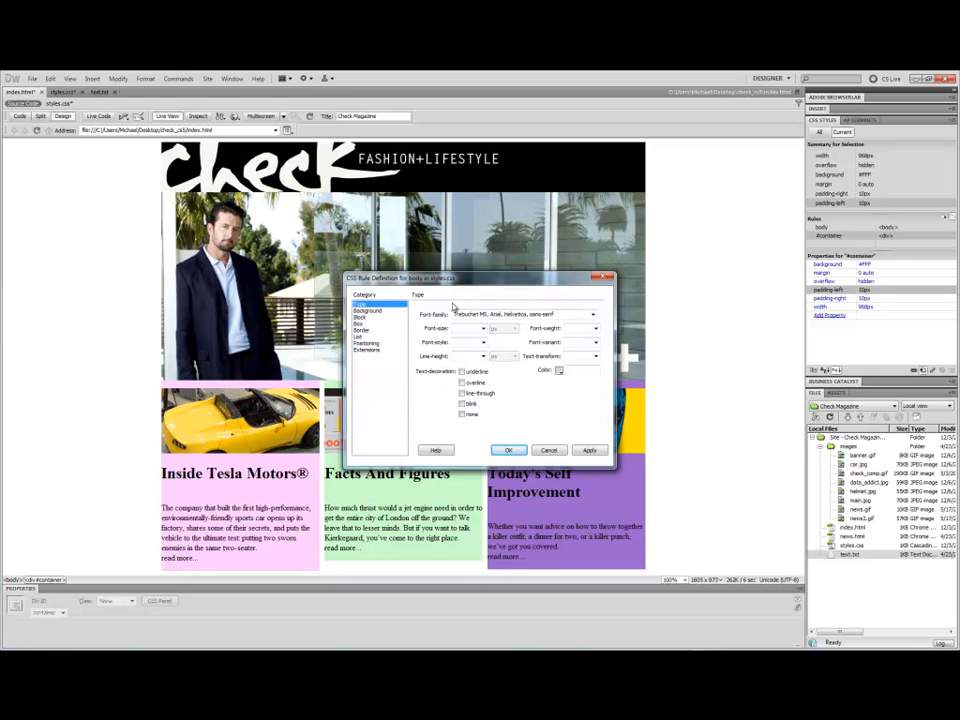
left_click(588, 450)
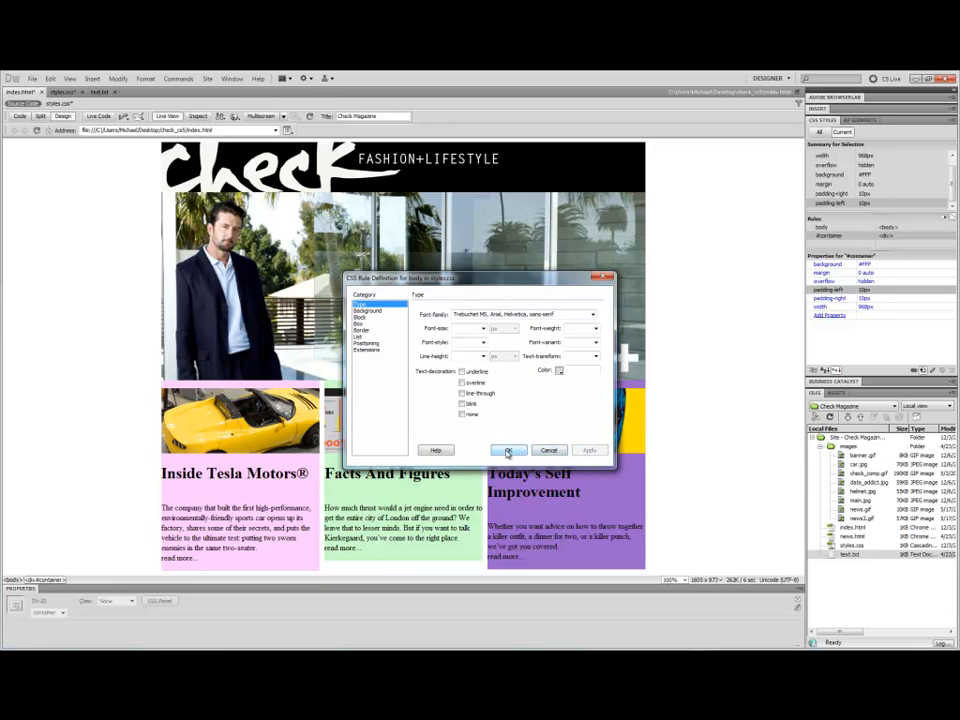
left_click(483, 330)
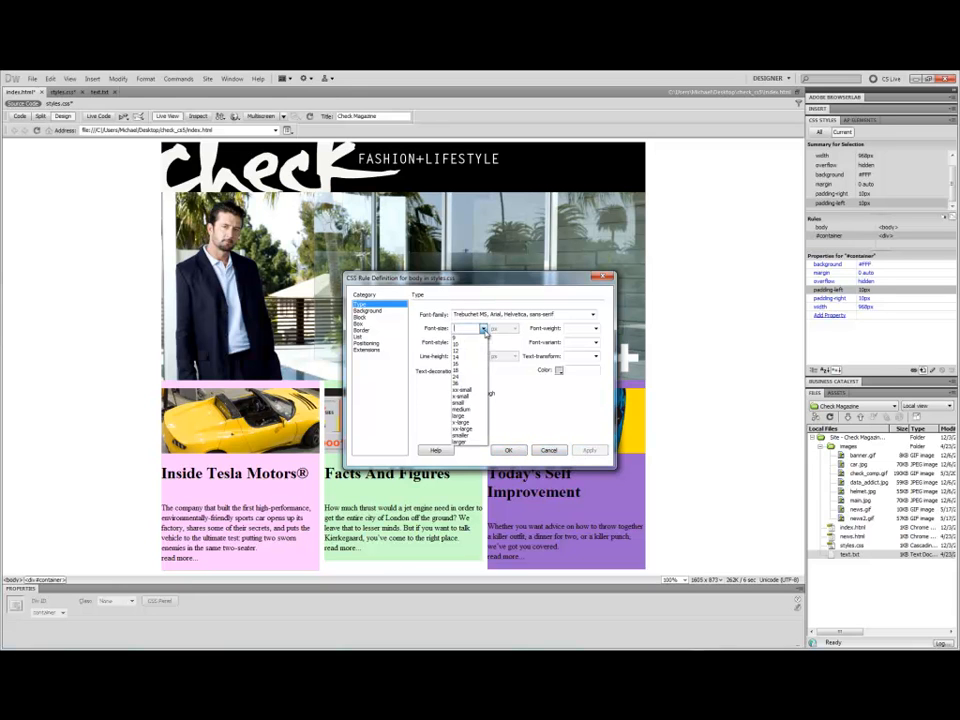
left_click(464, 384)
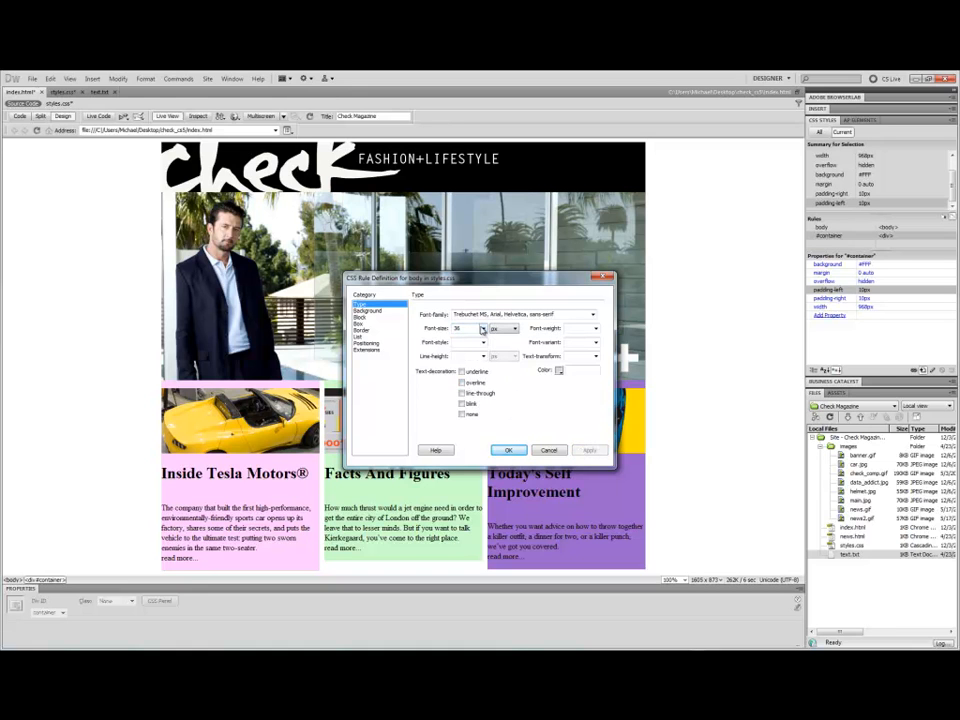
left_click(483, 329)
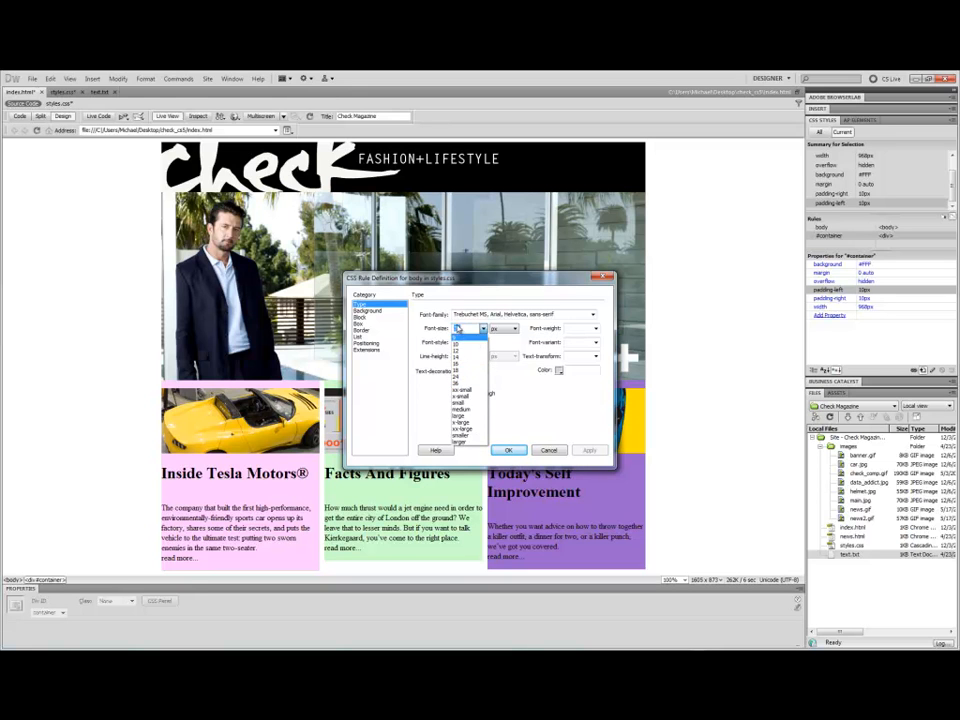
left_click(471, 385)
key("BackSpace")
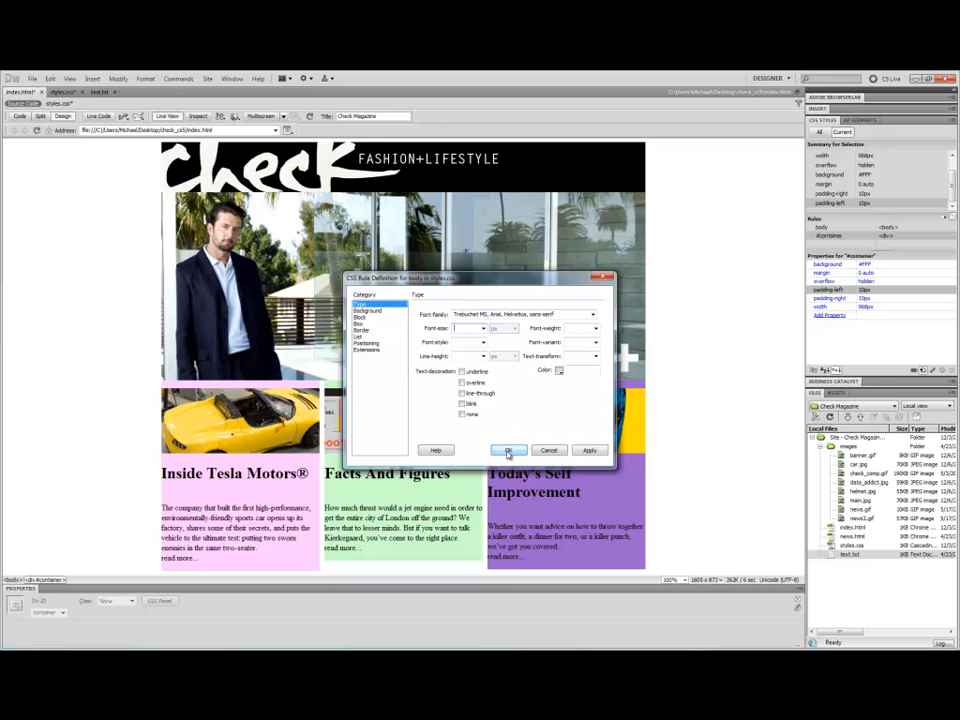
left_click(507, 450)
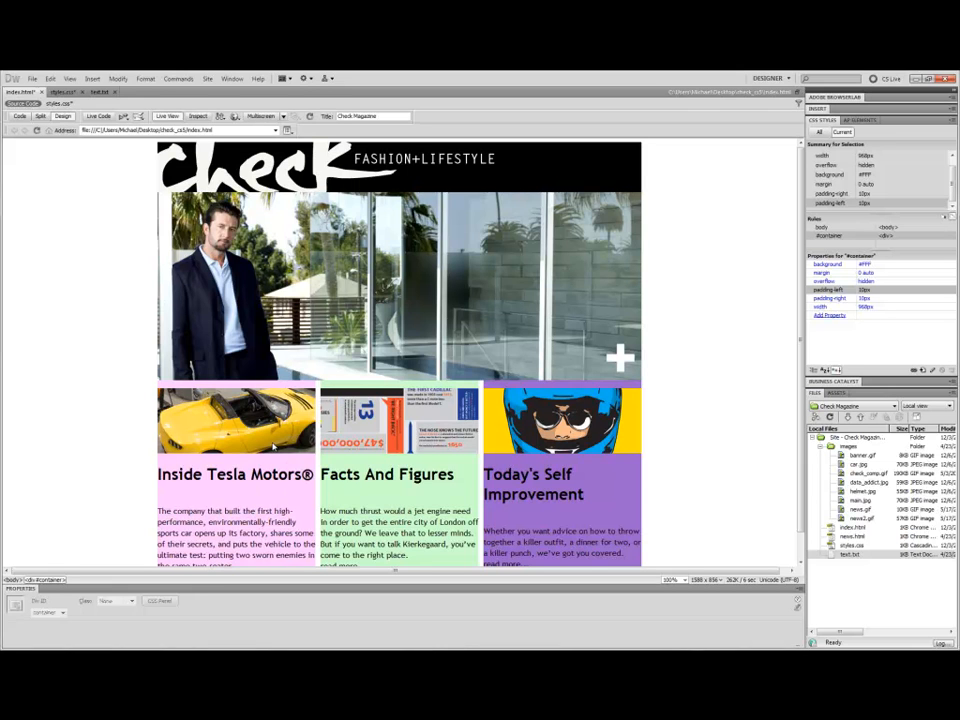
scroll(273, 447, "down", 1)
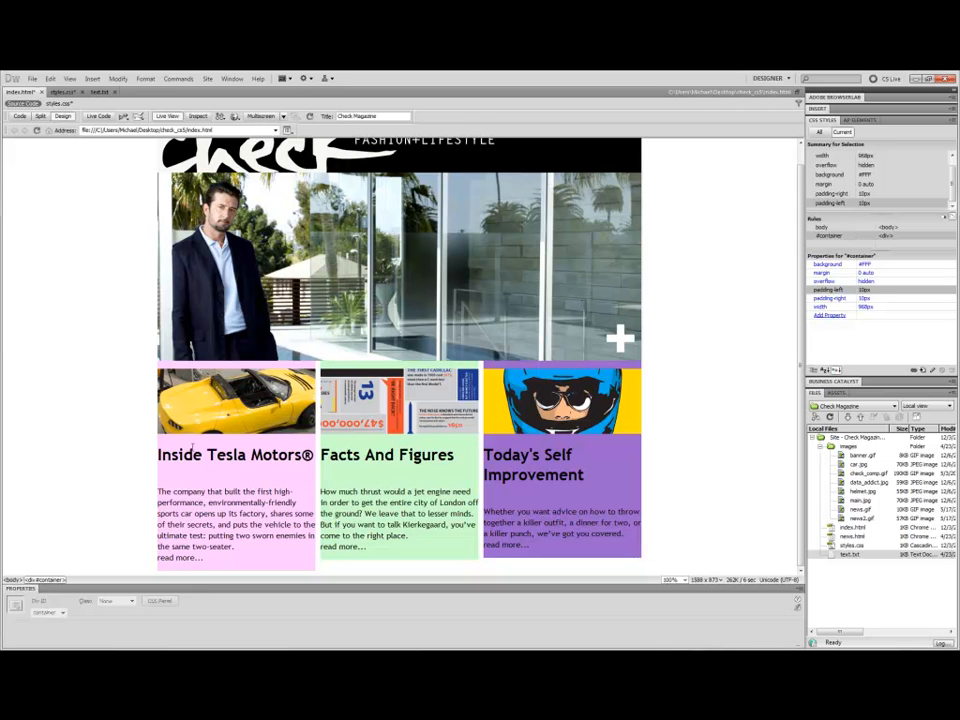
left_click(236, 456)
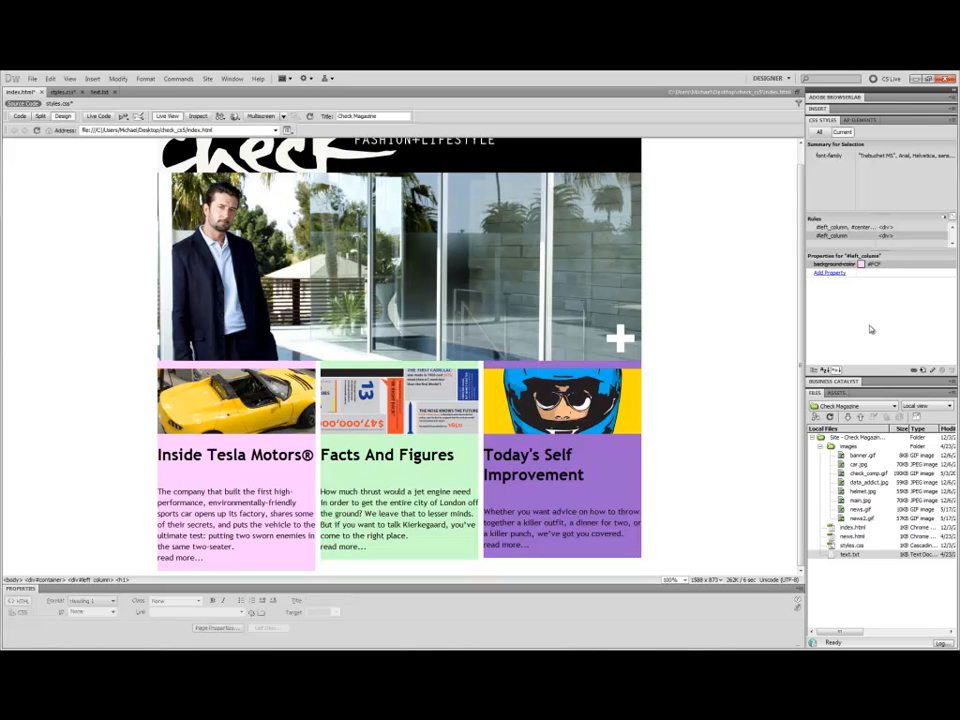
left_click(282, 487)
left_click(602, 322)
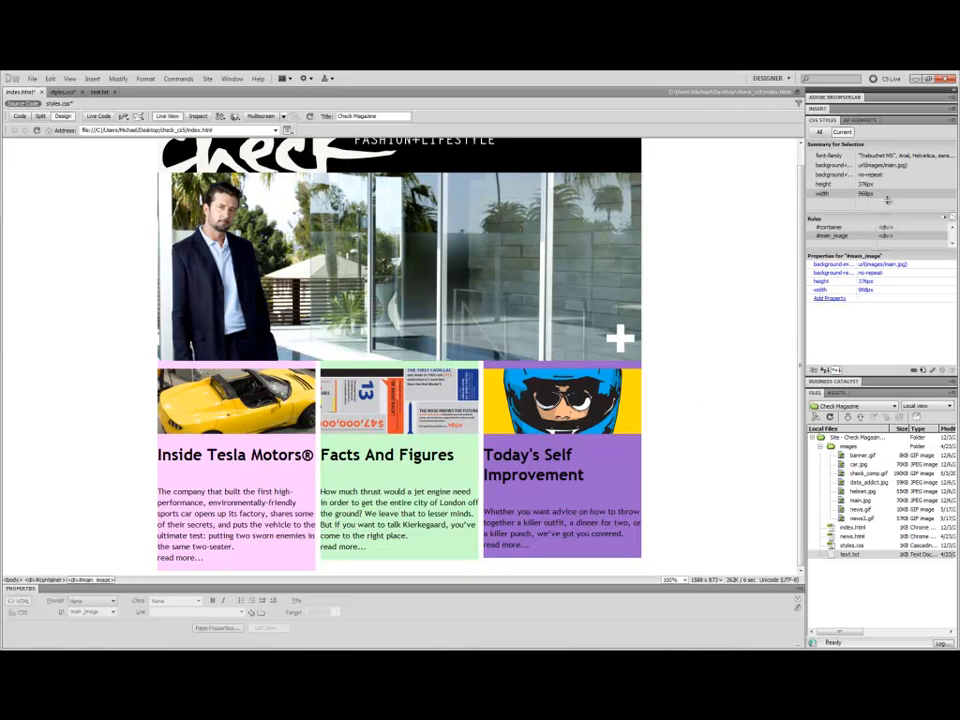
left_click(924, 370)
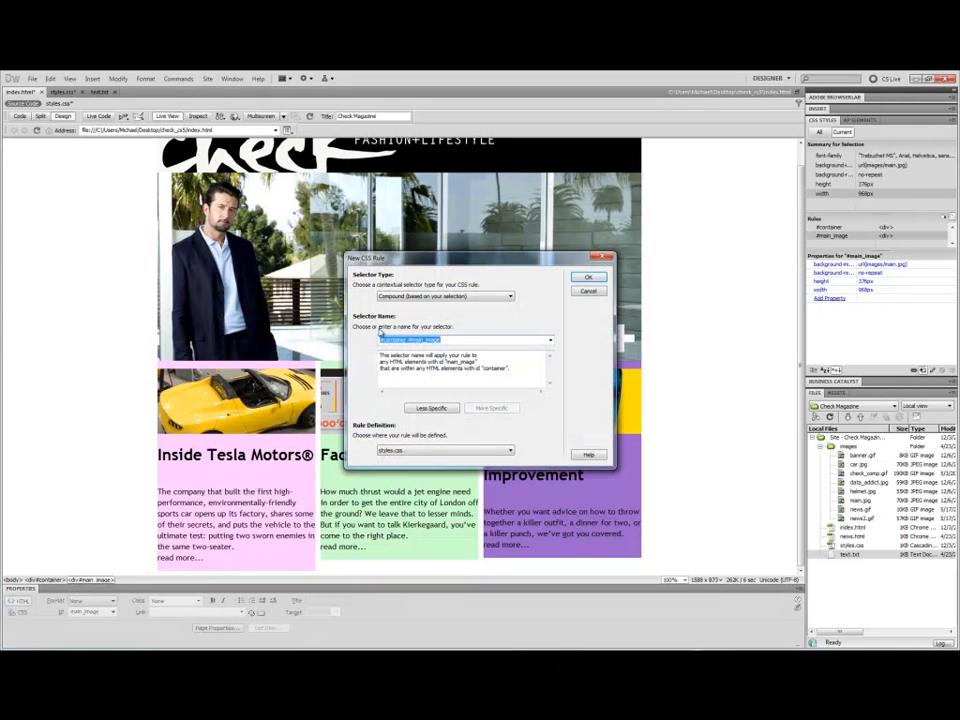
left_click(449, 296)
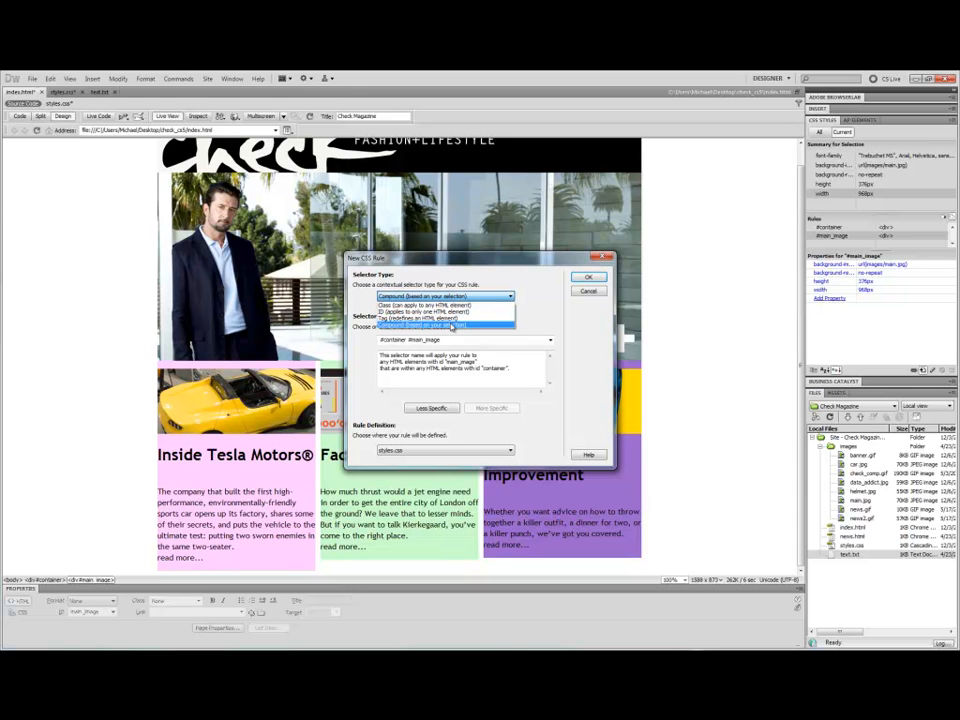
left_click(452, 326)
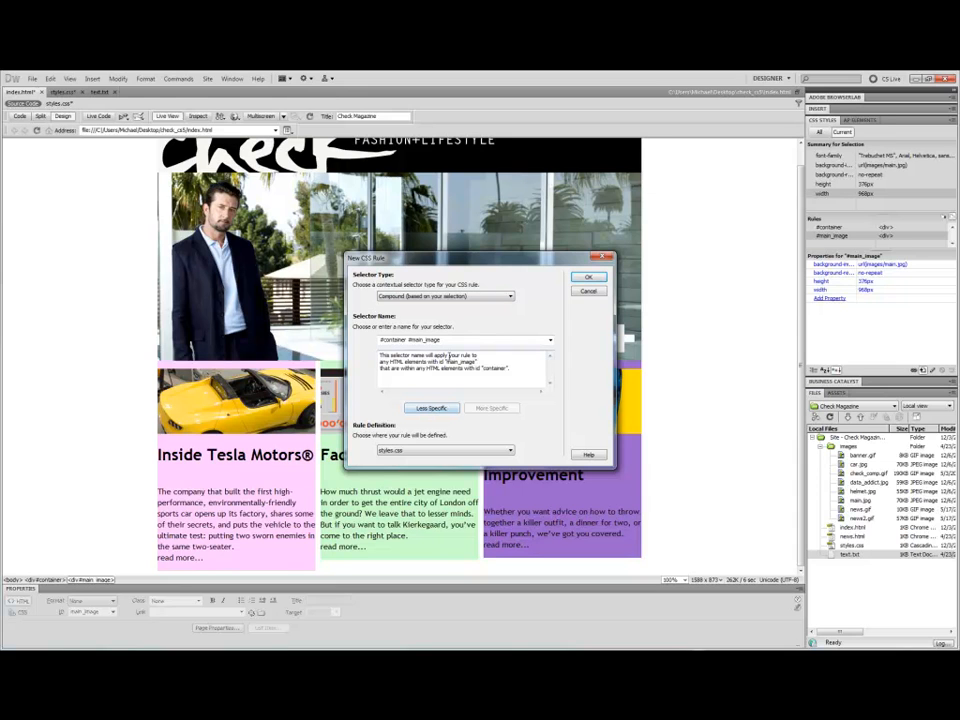
left_click(550, 340)
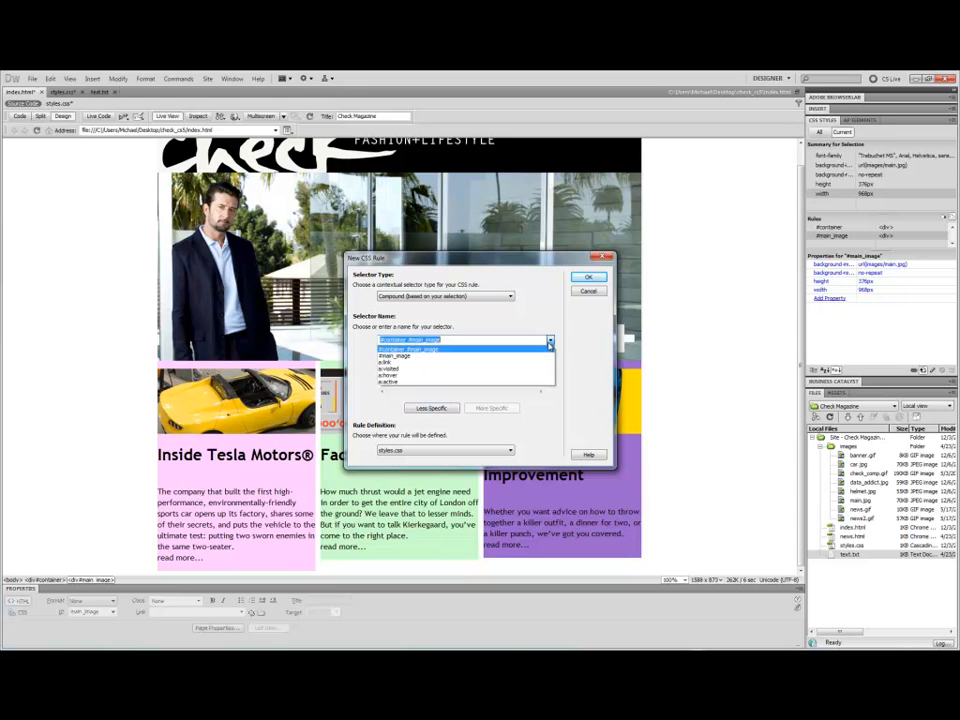
left_click(460, 346)
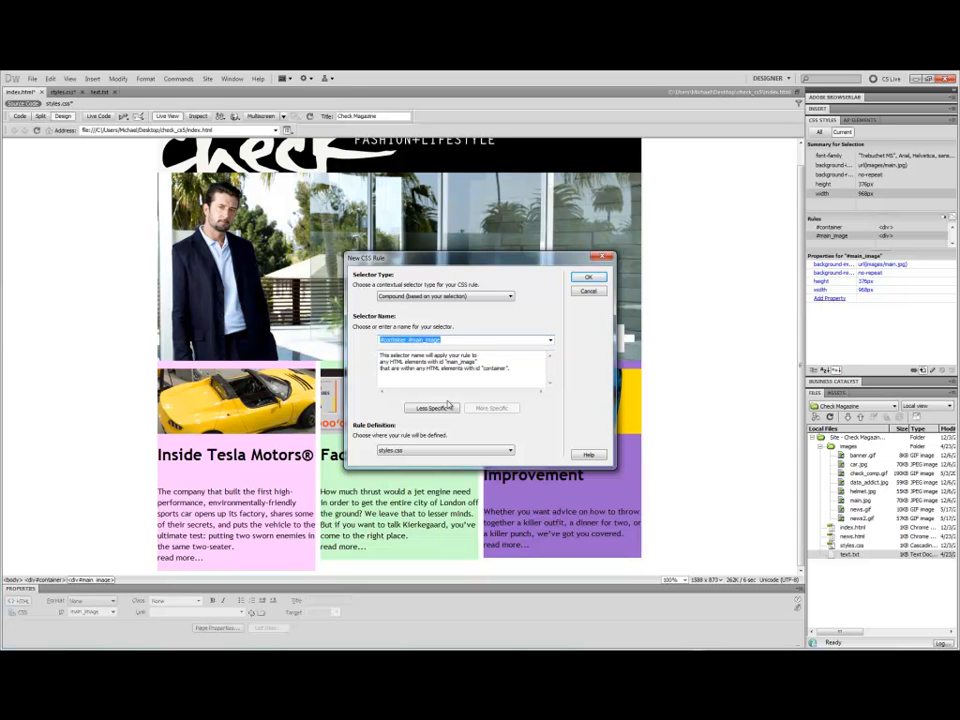
key("Return")
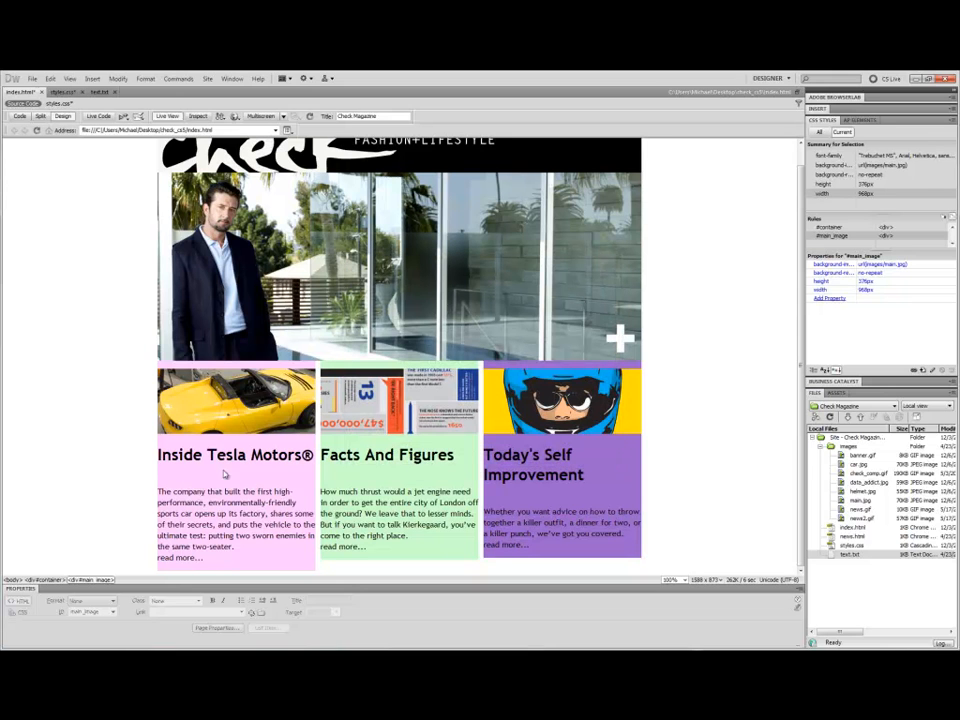
Select the left column's heading and create a new compound CSS rule in styles.css, adjusting selector specificity to plain h1.
left_click(189, 459)
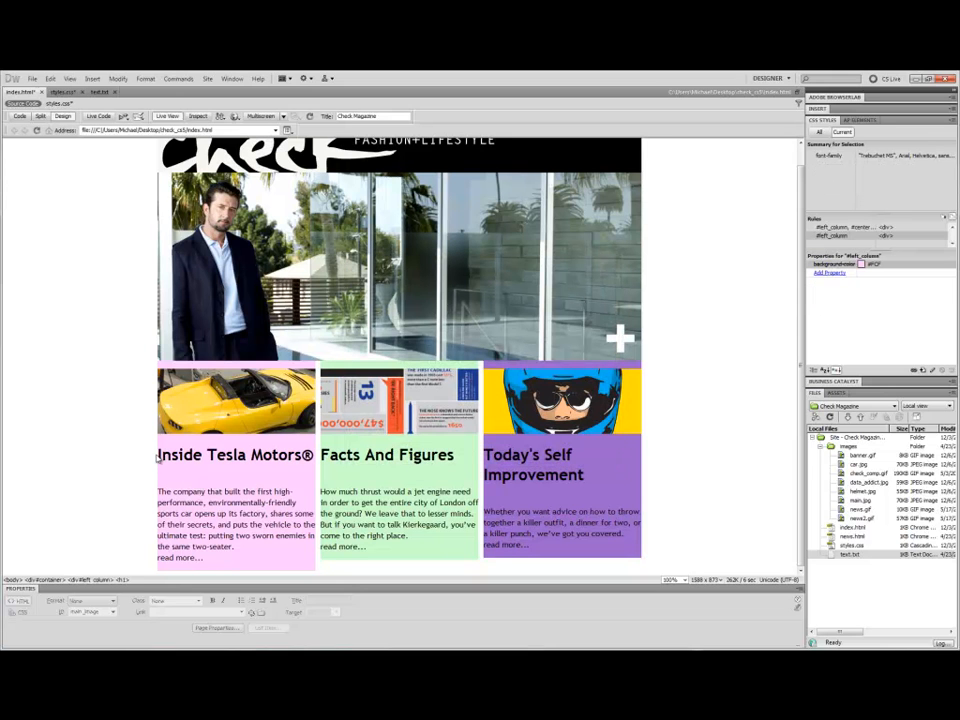
left_click_drag(158, 455, 312, 455)
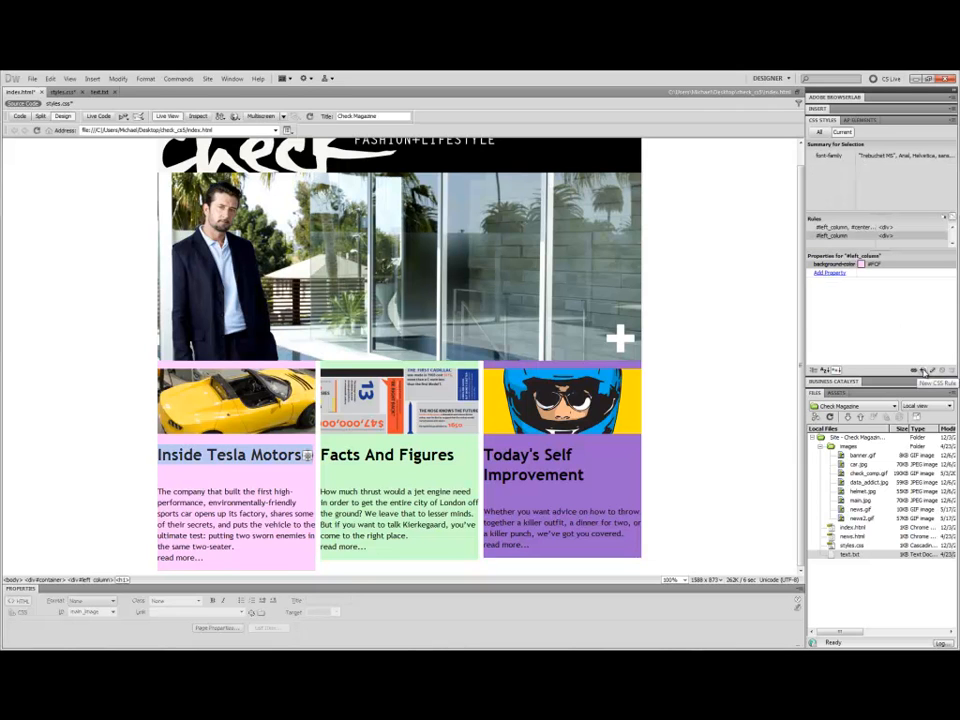
left_click(925, 370)
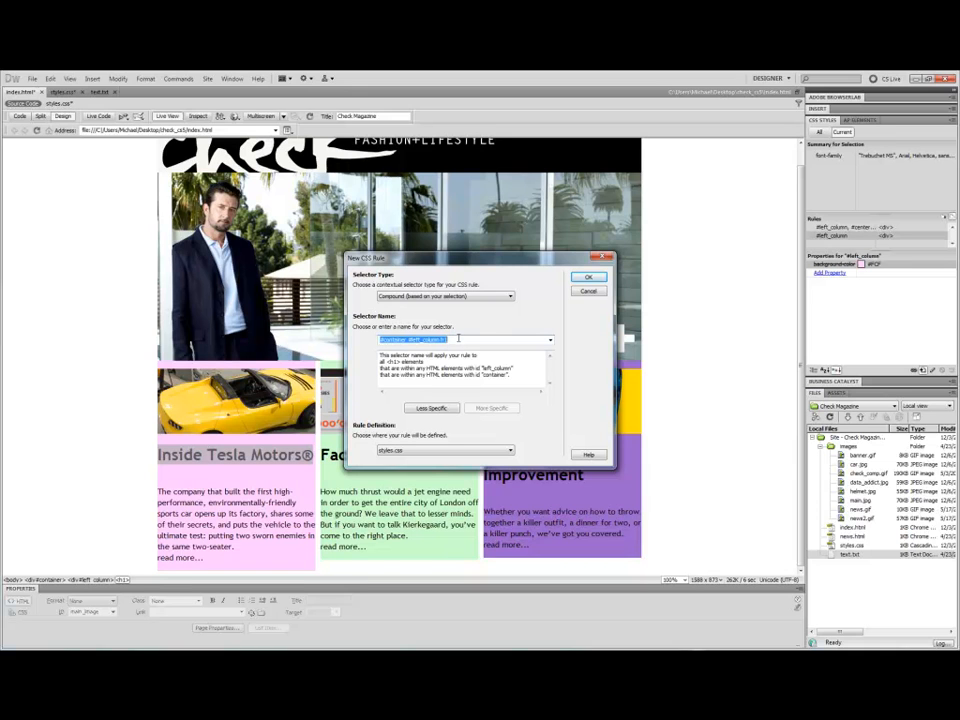
left_click(437, 409)
left_click(441, 409)
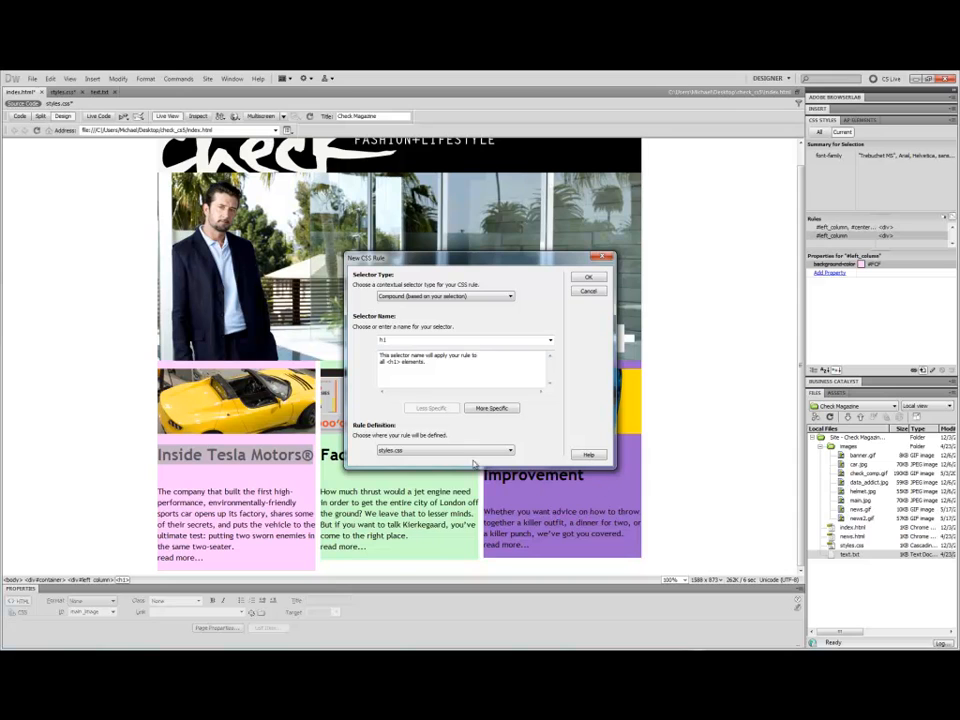
left_click_drag(444, 267, 440, 206)
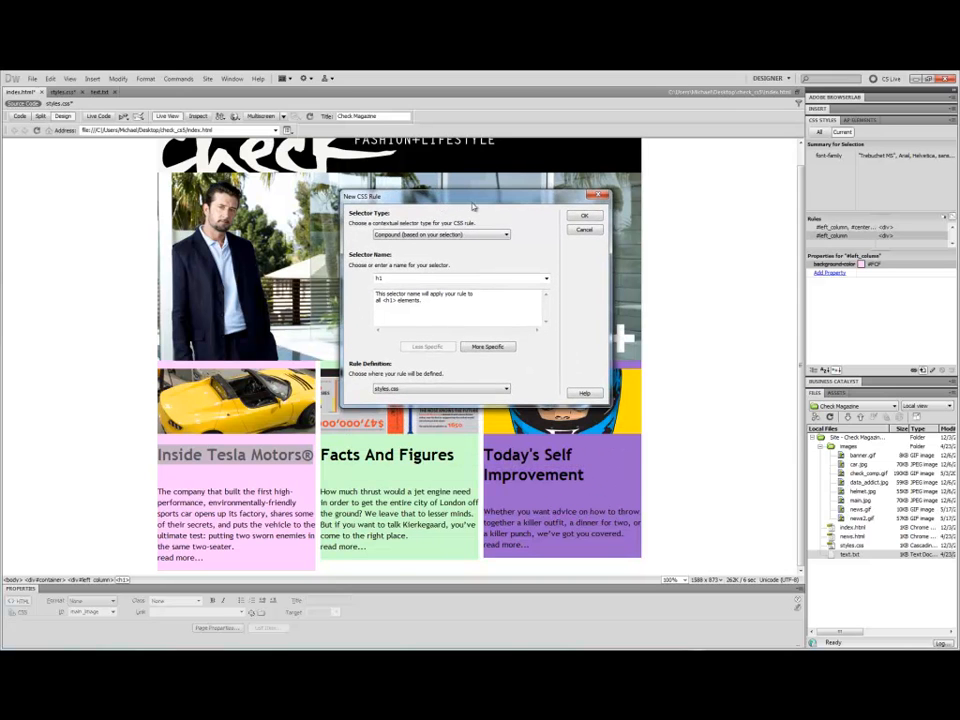
left_click(483, 346)
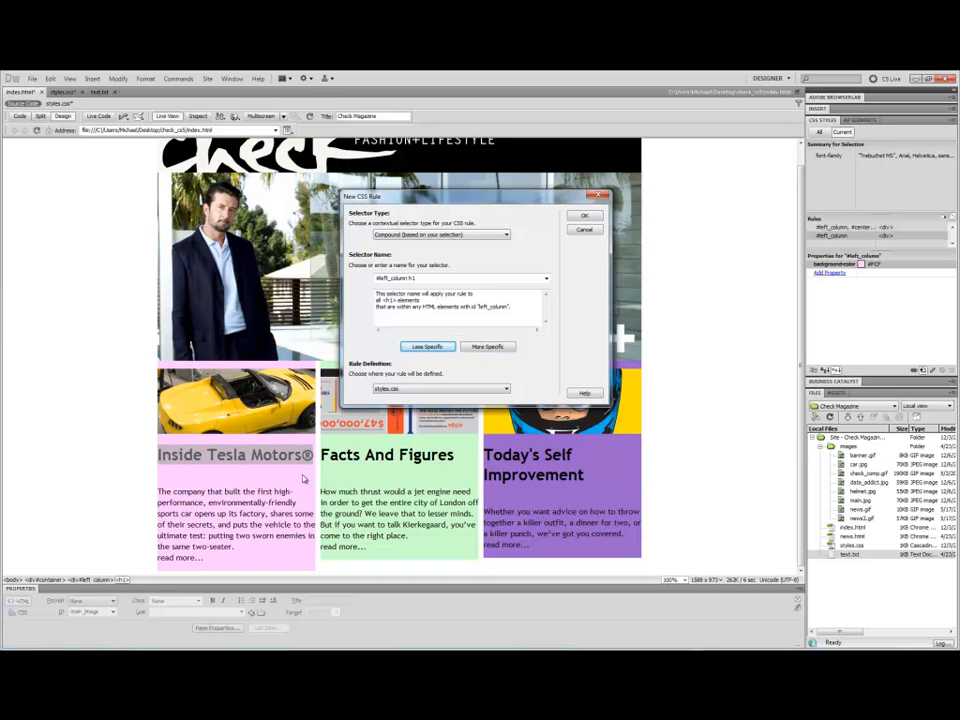
left_click(492, 346)
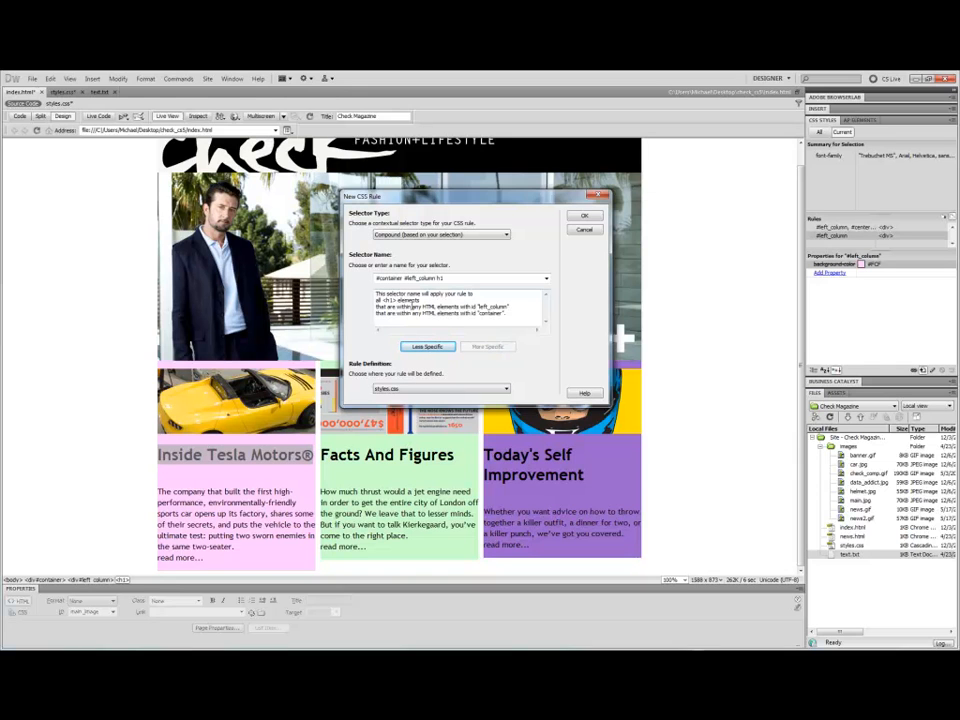
left_click(428, 347)
left_click(428, 347)
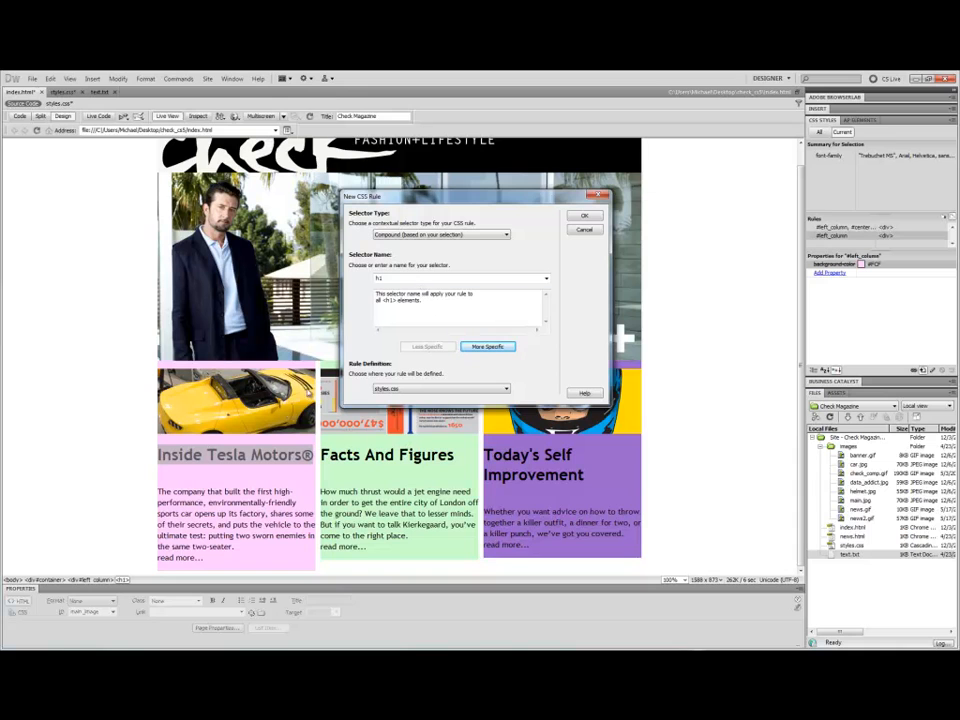
left_click(493, 350)
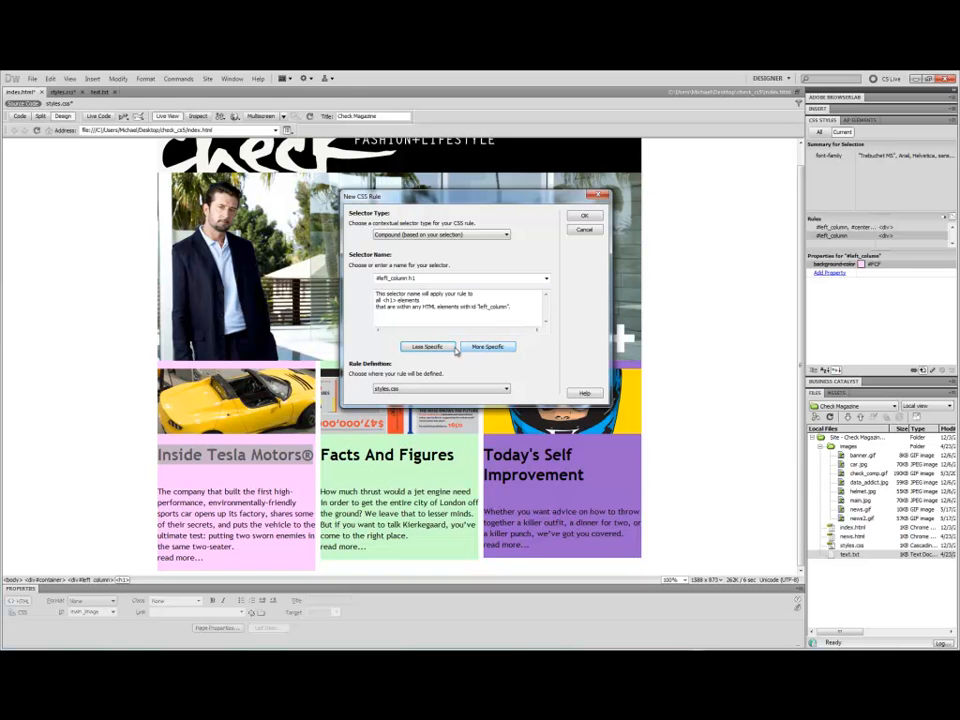
left_click(446, 348)
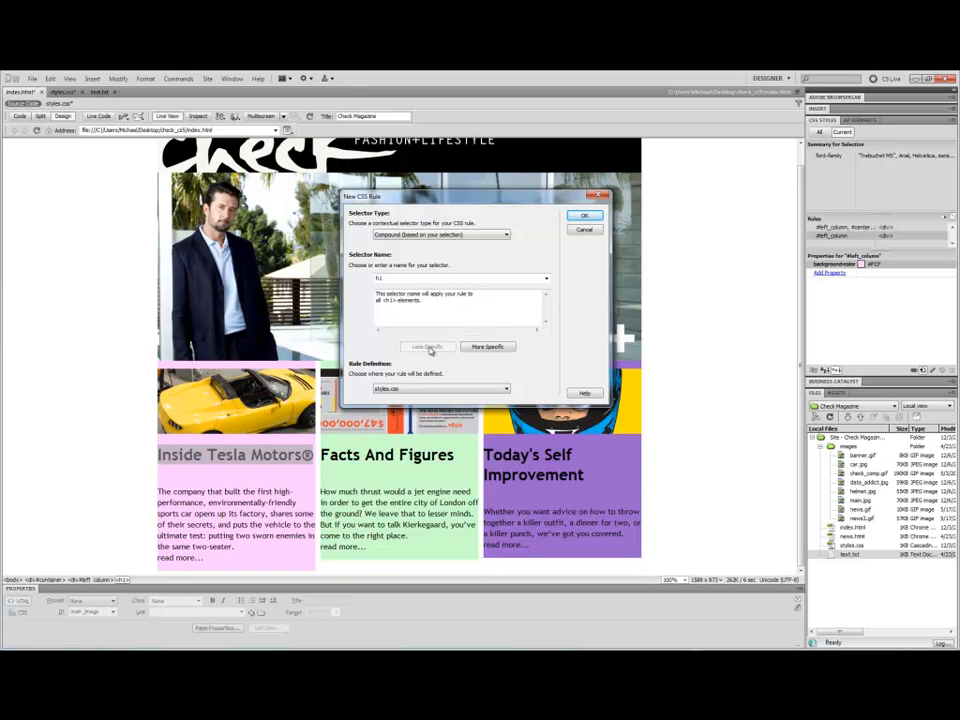
left_click(590, 218)
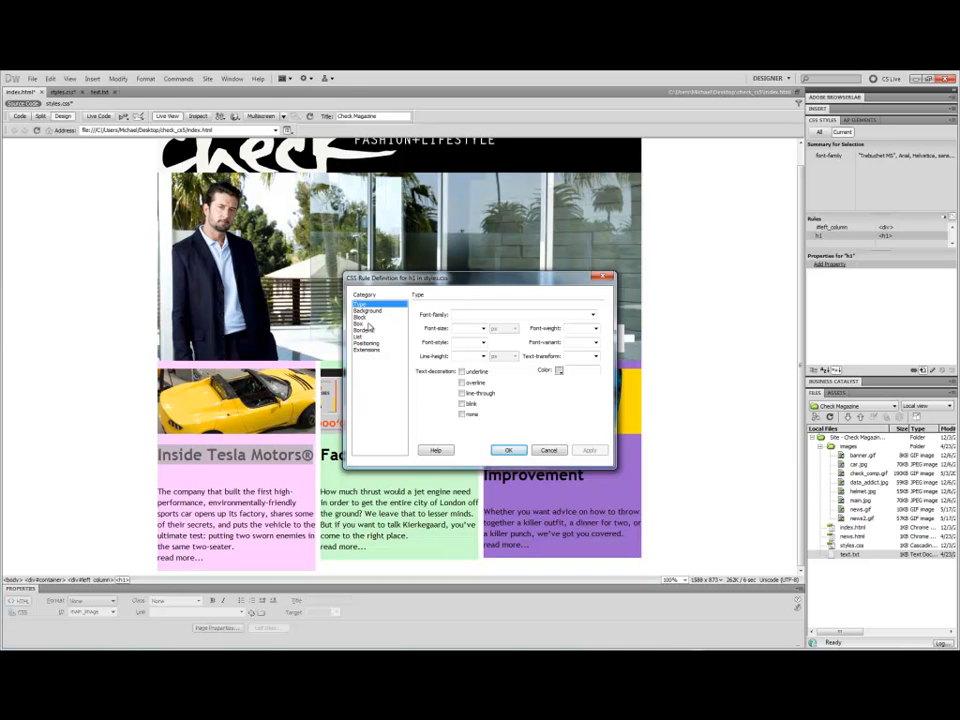
Set the h1 rule's text colour to #FFF and apply it.
left_click(560, 370)
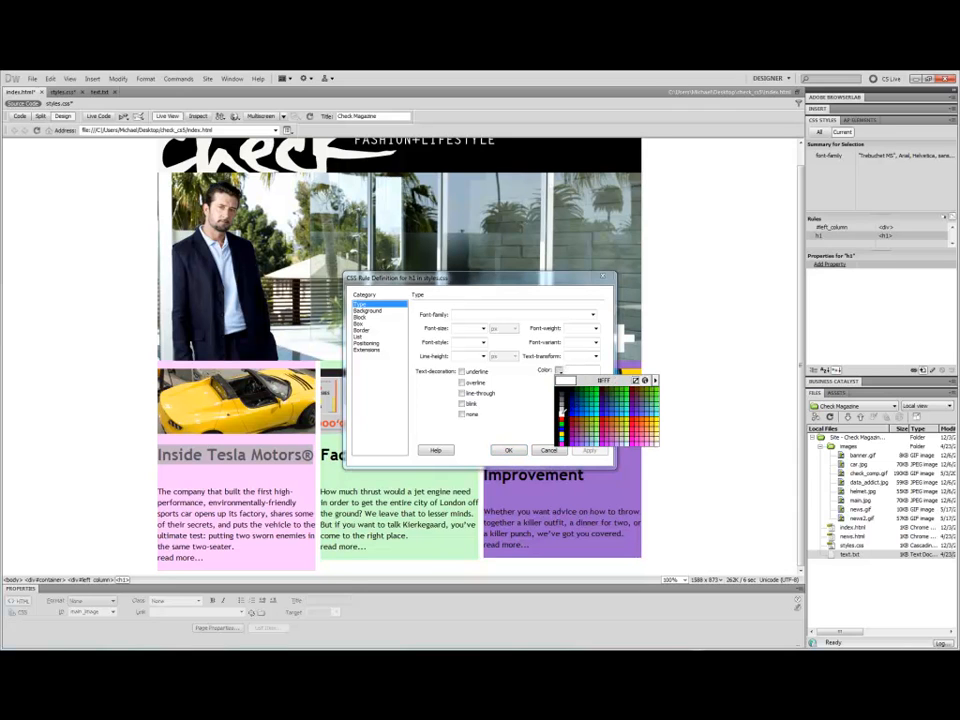
left_click(562, 409)
left_click(588, 451)
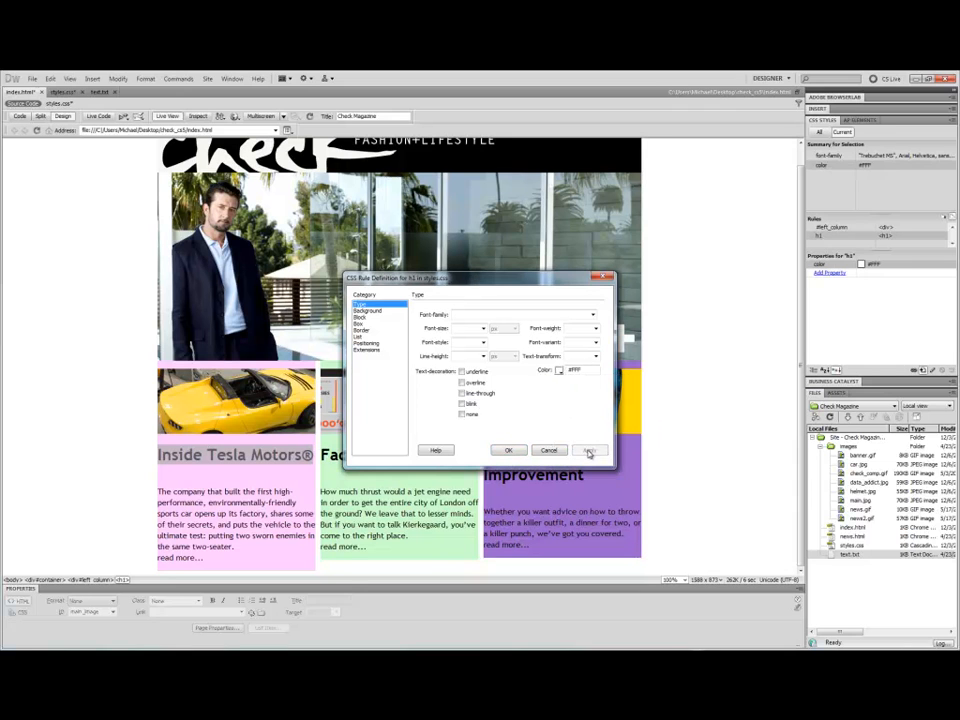
left_click(509, 450)
Inspect the headings and paragraphs in the three columns to check which rules apply to them.
left_click(397, 476)
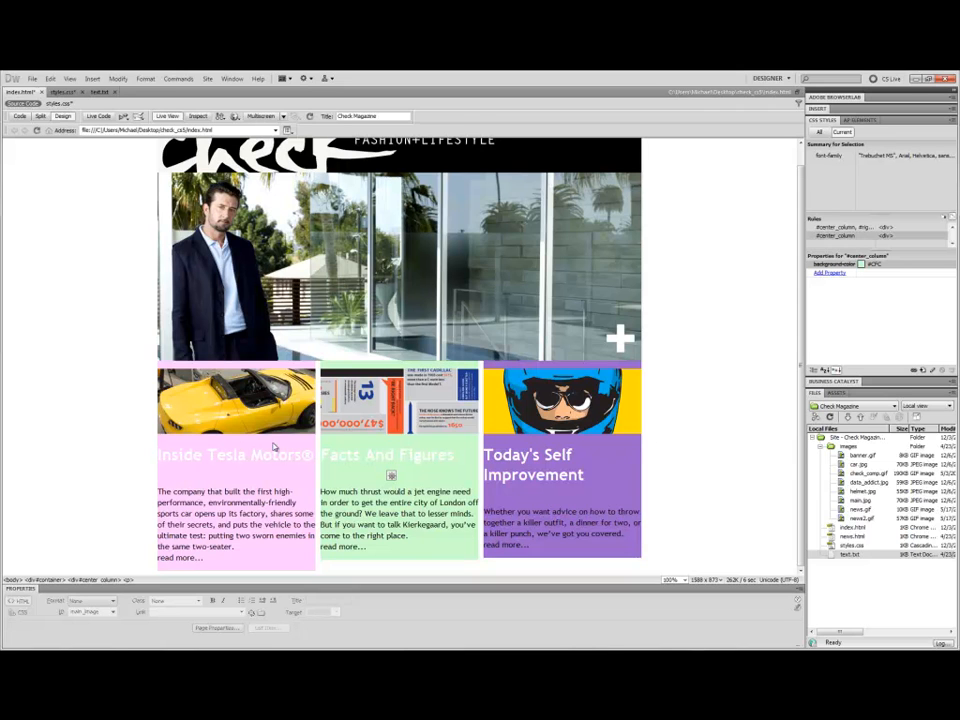
left_click_drag(162, 453, 301, 455)
left_click(586, 477)
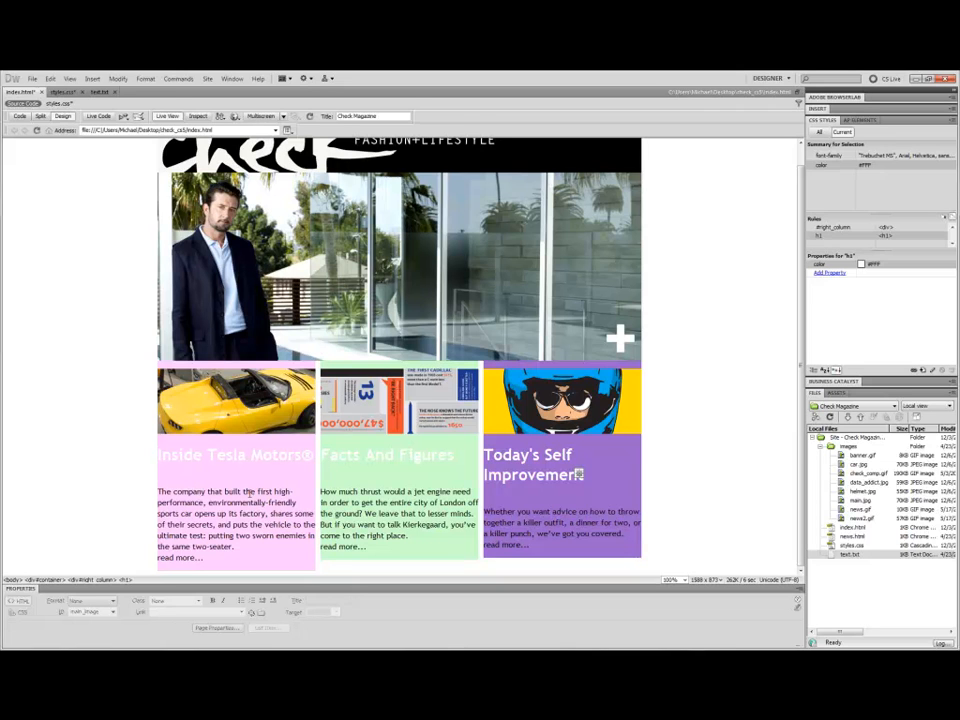
left_click(249, 492)
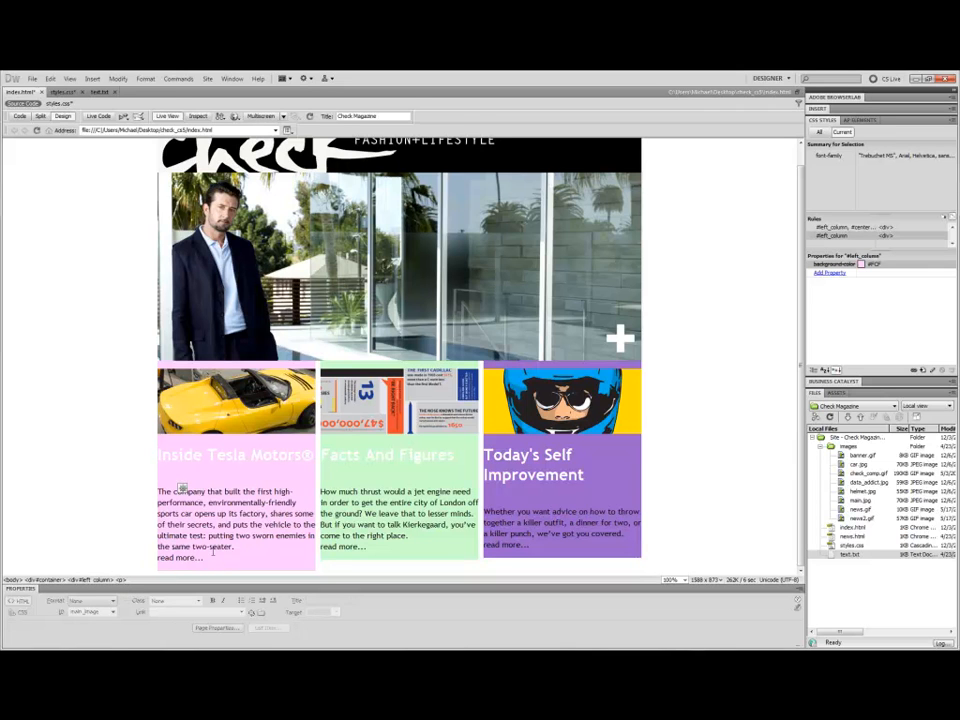
left_click(153, 487)
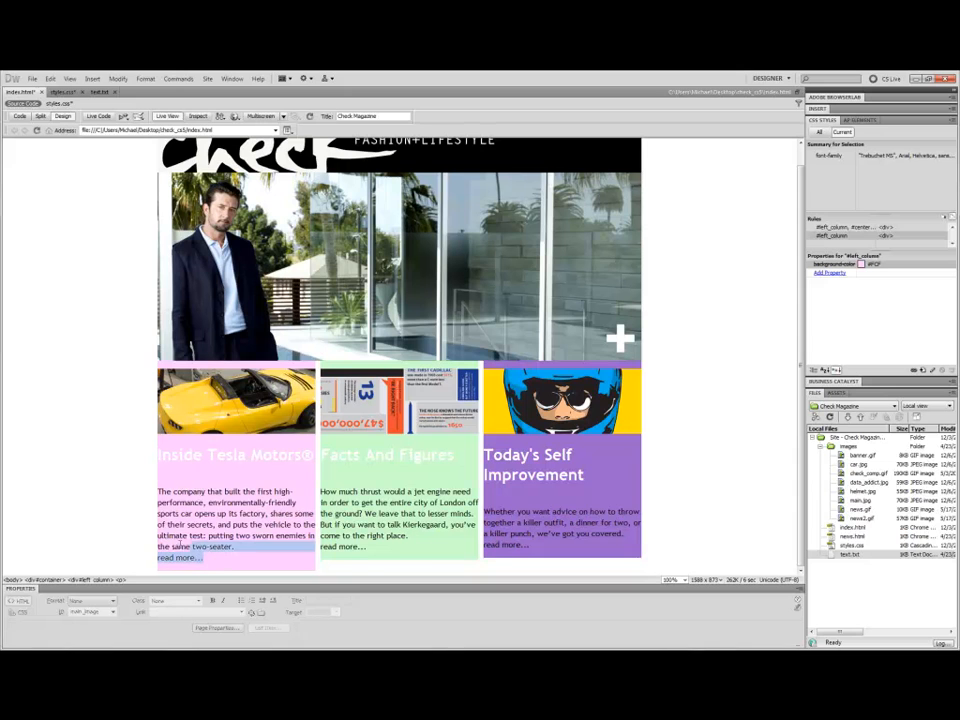
left_click(172, 491)
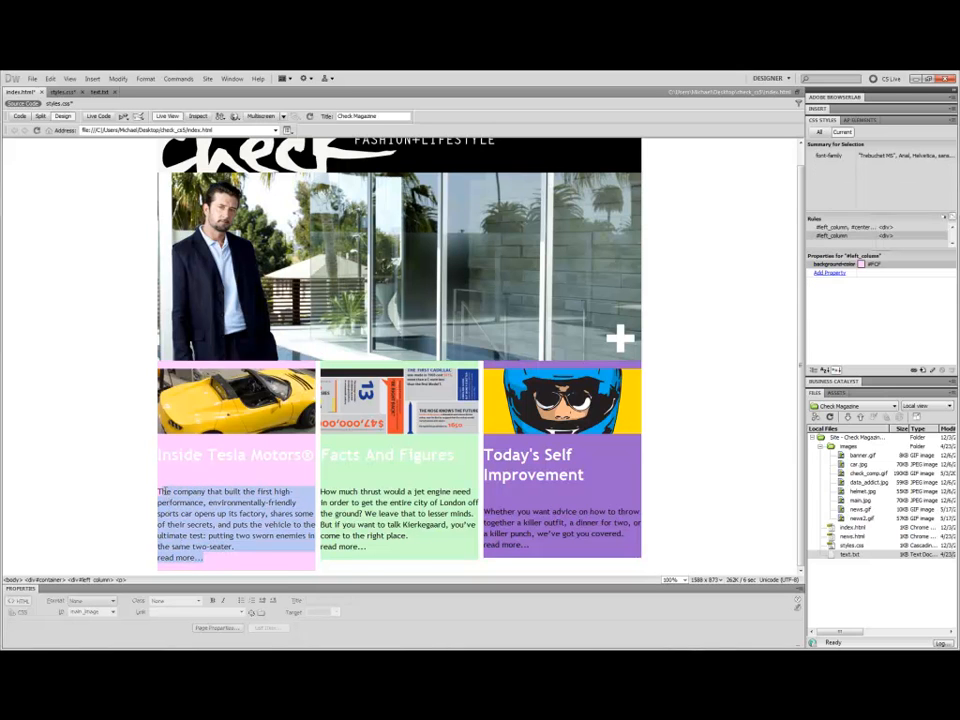
left_click(389, 457)
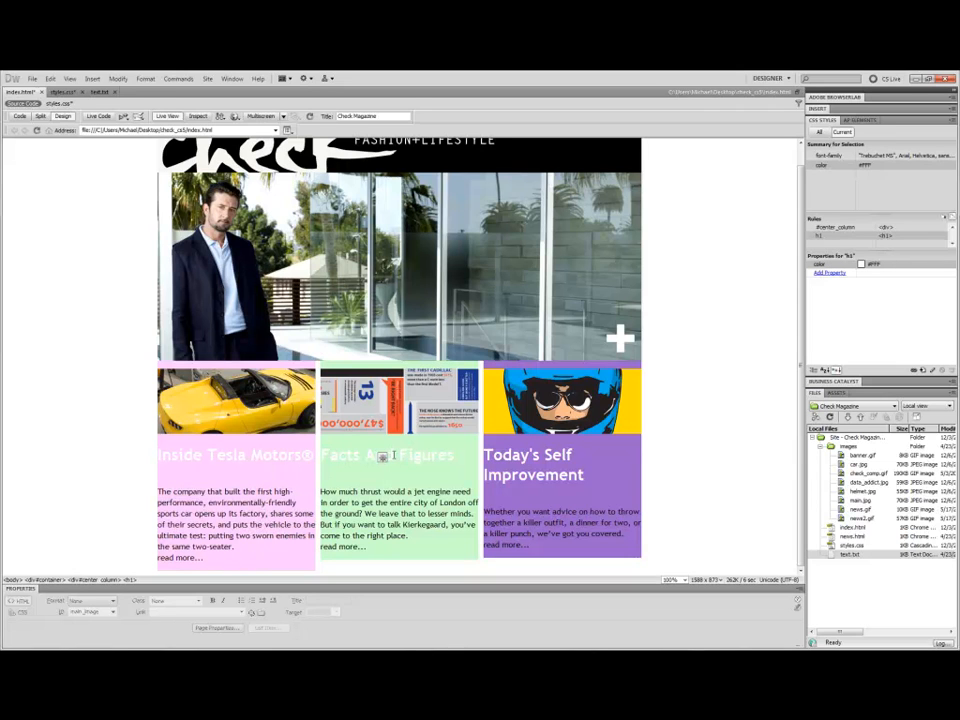
Edit the h1 rule to centre-align its text.
left_click(592, 472)
double_click(887, 237)
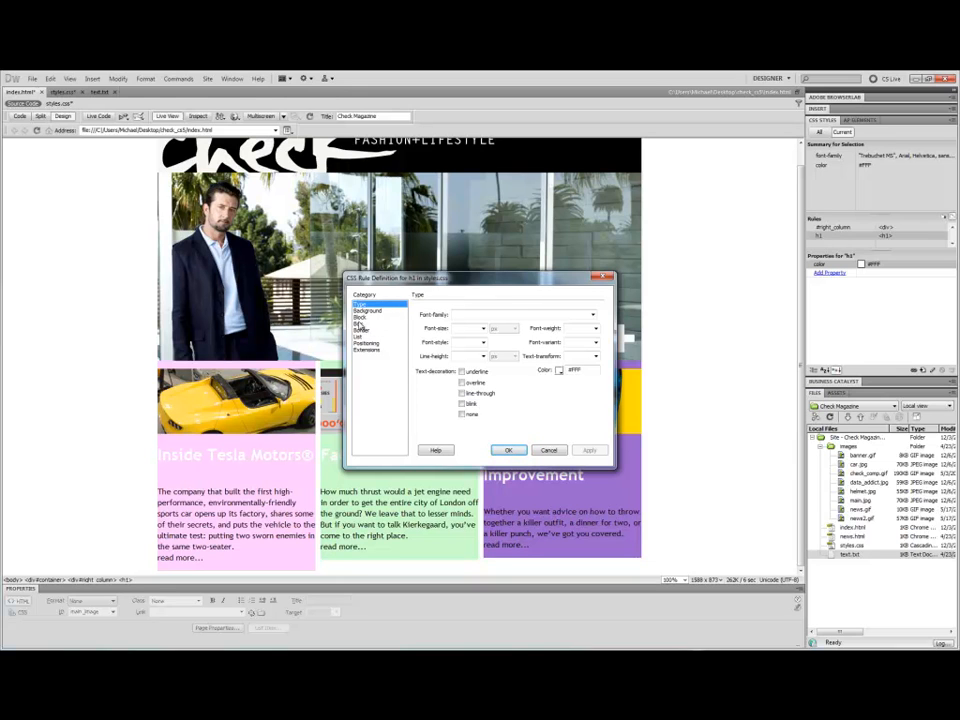
left_click(365, 343)
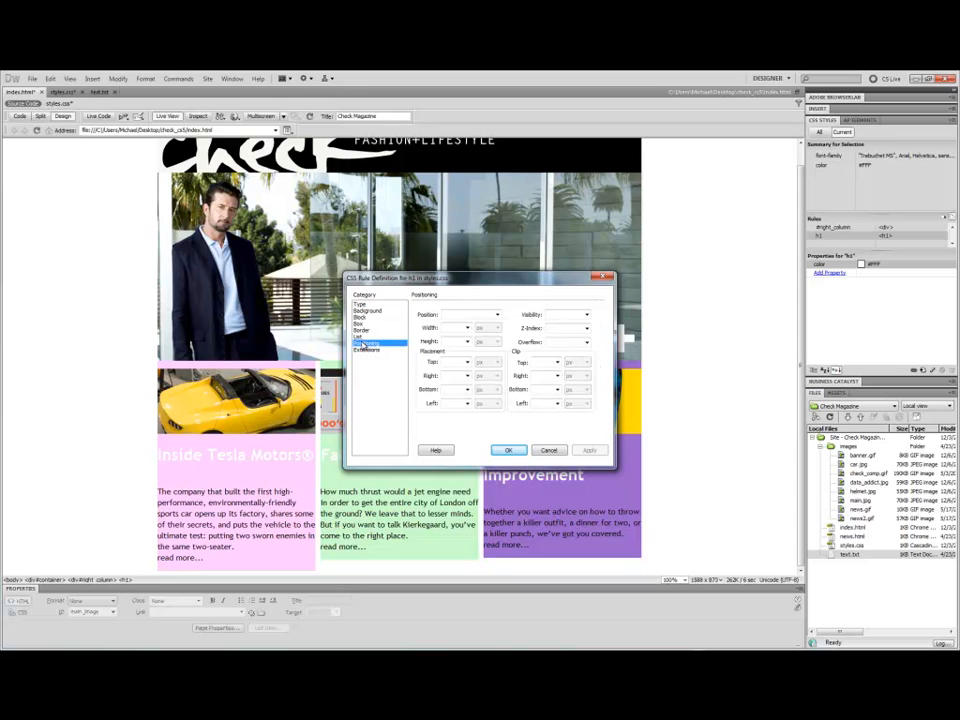
left_click(365, 324)
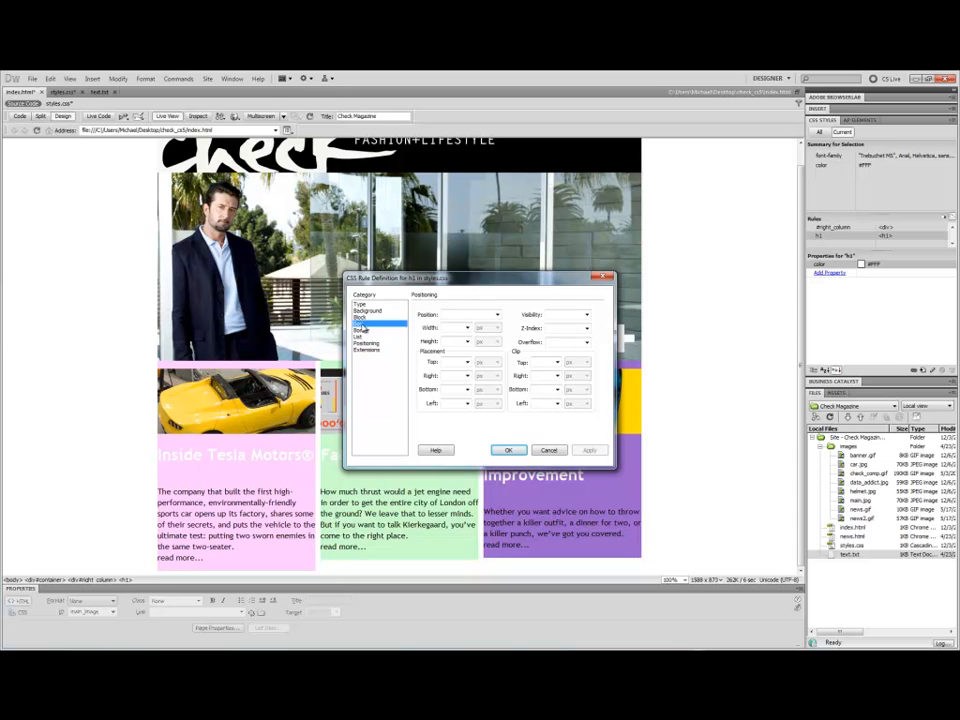
left_click(362, 317)
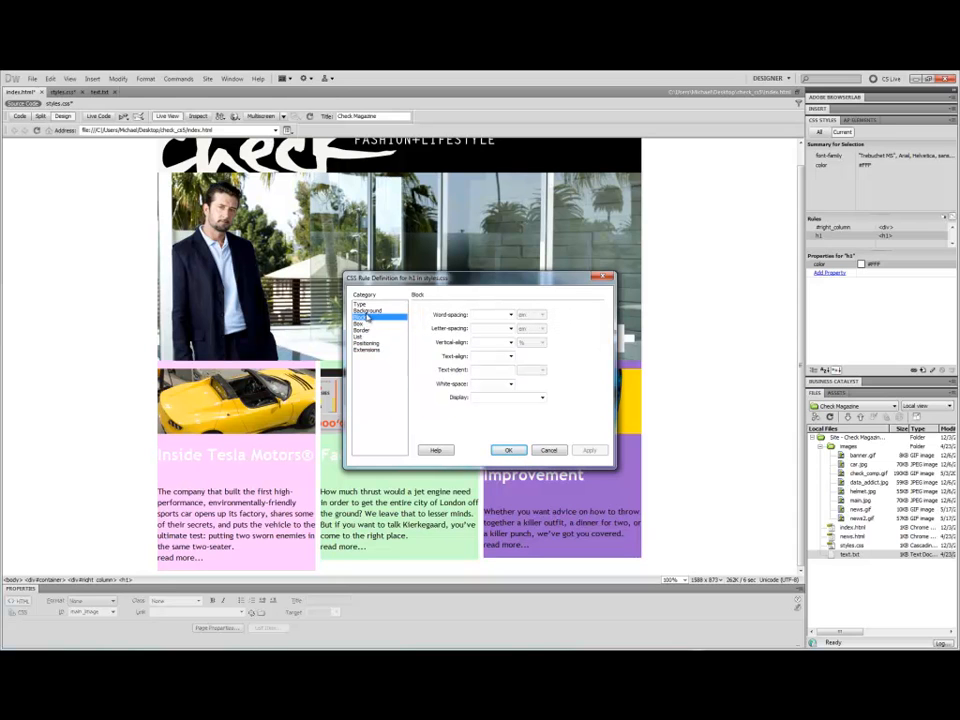
left_click(511, 356)
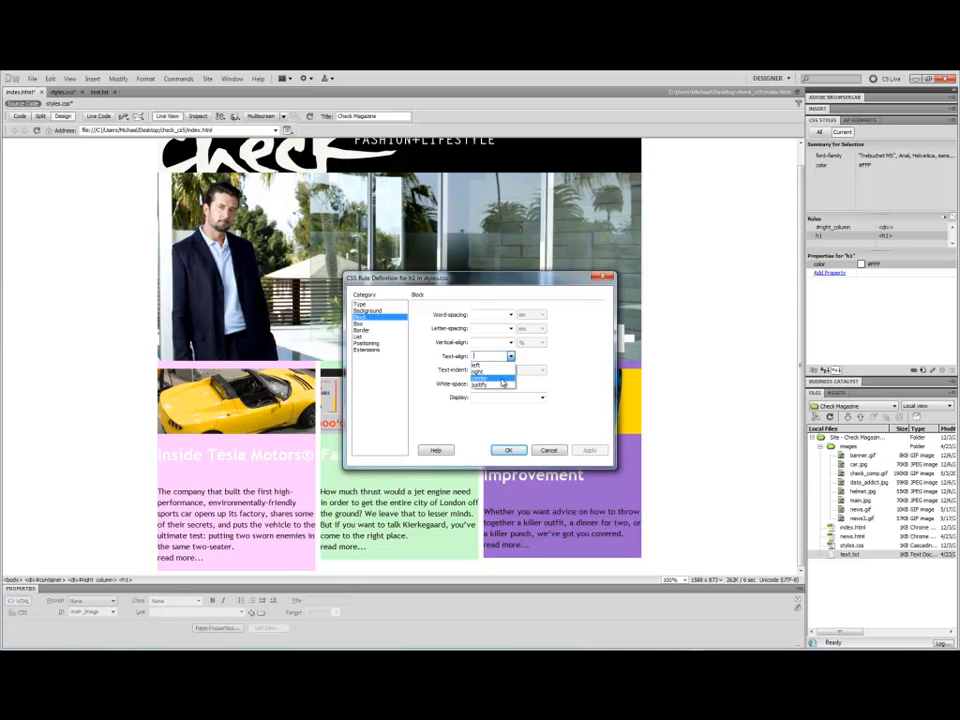
left_click(482, 378)
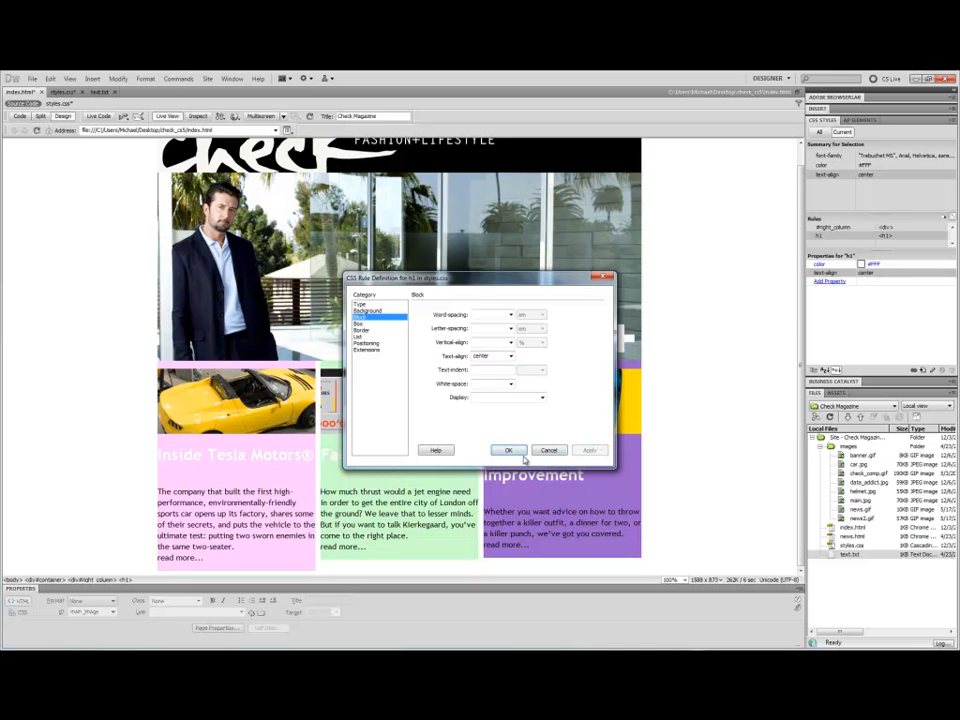
left_click(510, 451)
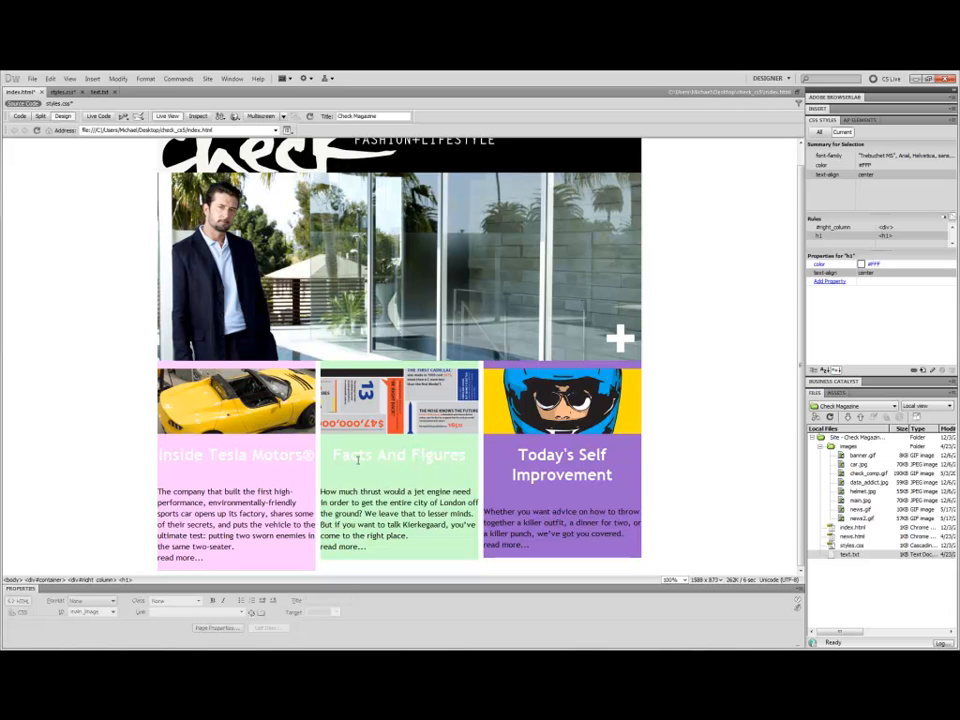
Select the left column's heading and paragraph to inspect which styles apply to them.
scroll(360, 460, "up", 1)
scroll(386, 461, "down", 1)
left_click_drag(161, 456, 309, 460)
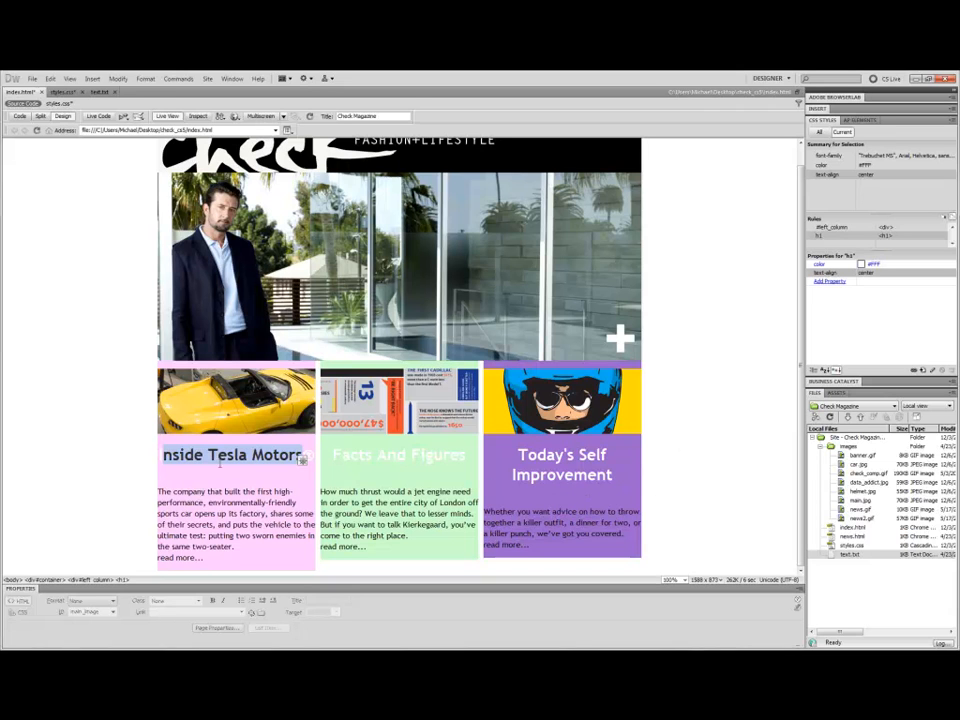
left_click(240, 480)
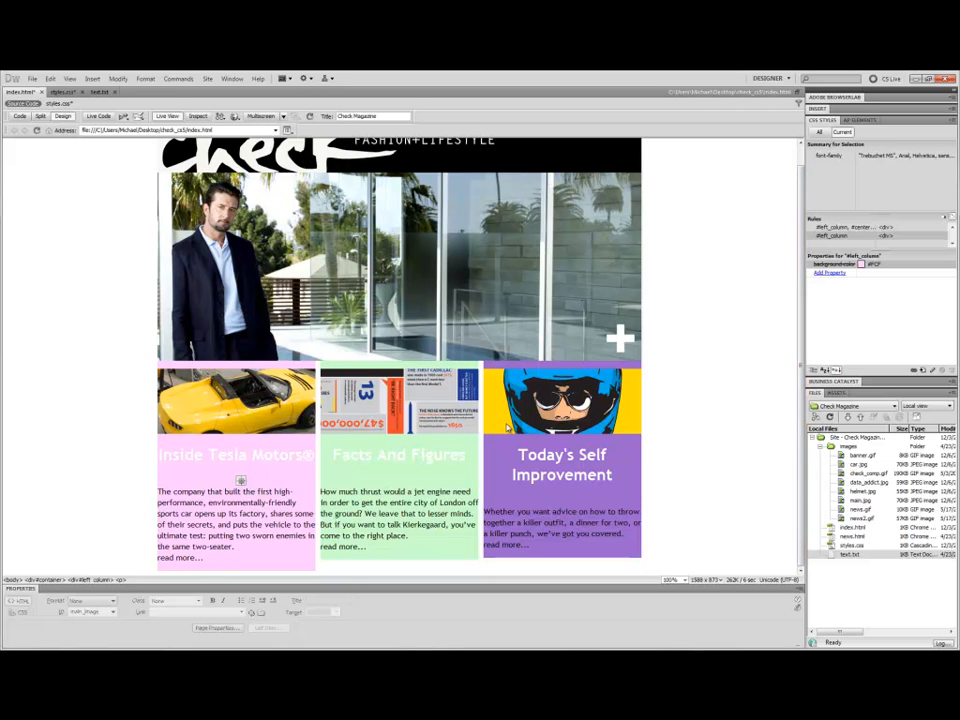
scroll(495, 405, "up", 1)
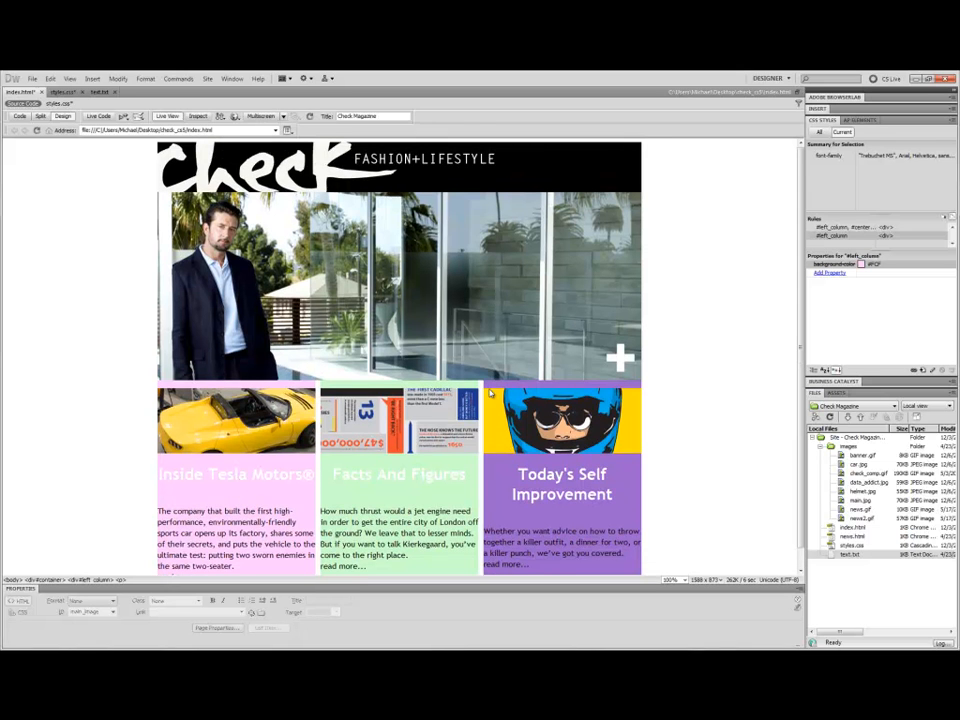
scroll(395, 342, "down", 1)
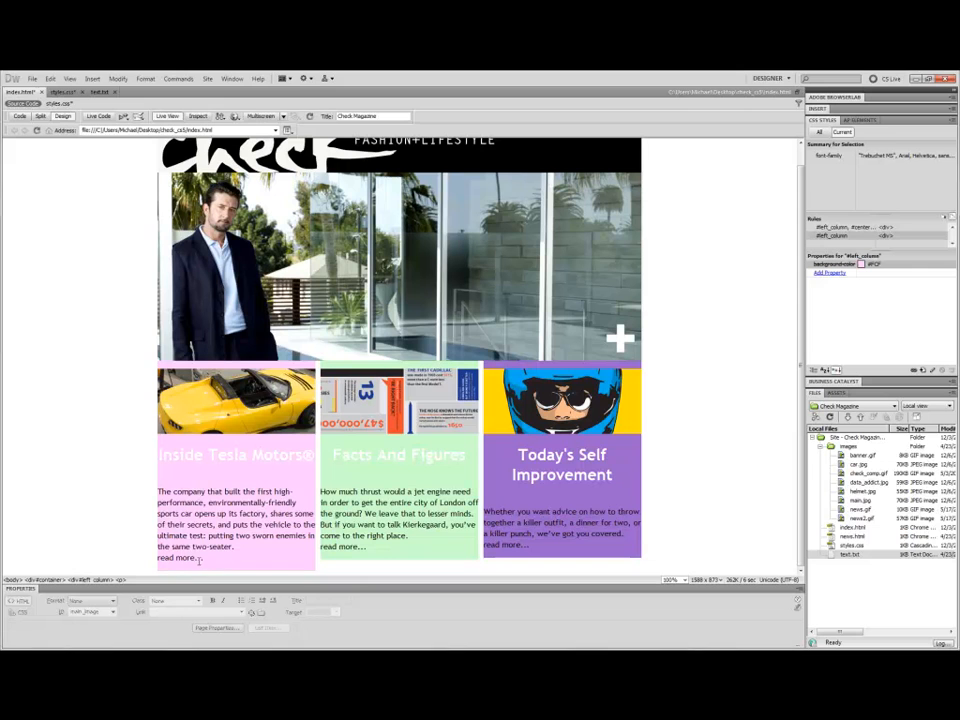
Leave Live View and link the left column's "read more..." text to news.html.
left_click_drag(210, 557, 161, 557)
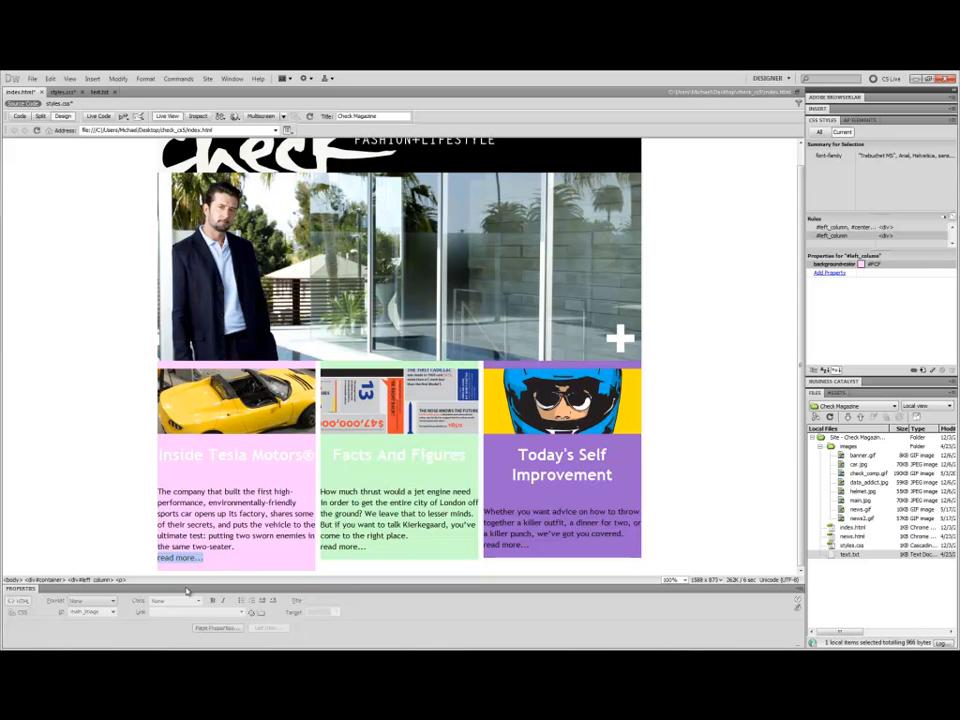
left_click(162, 116)
left_click(161, 117)
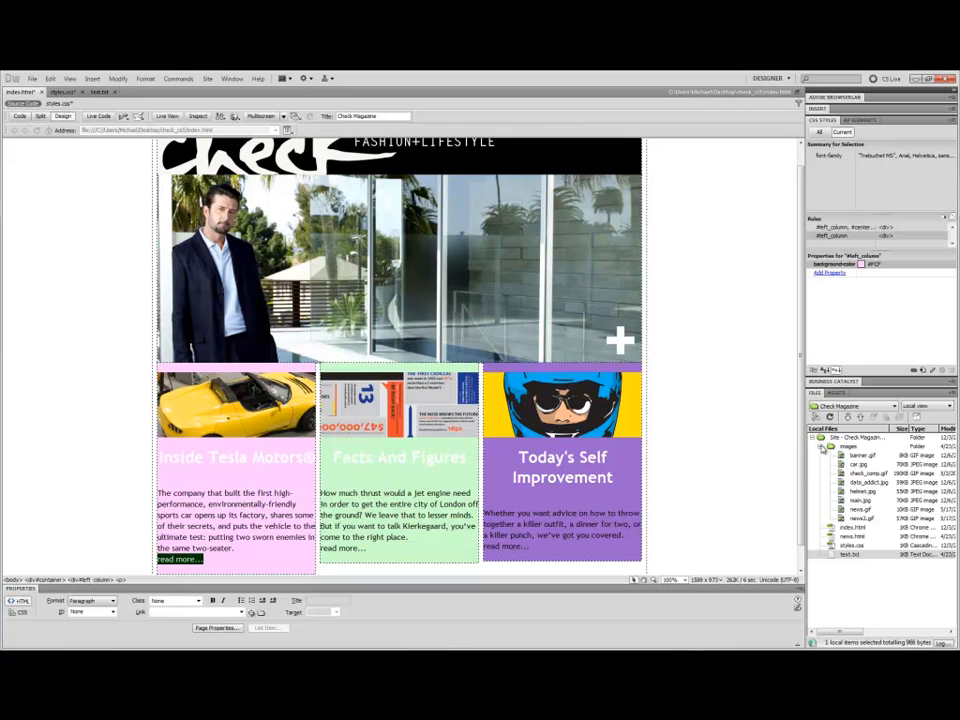
left_click(820, 447)
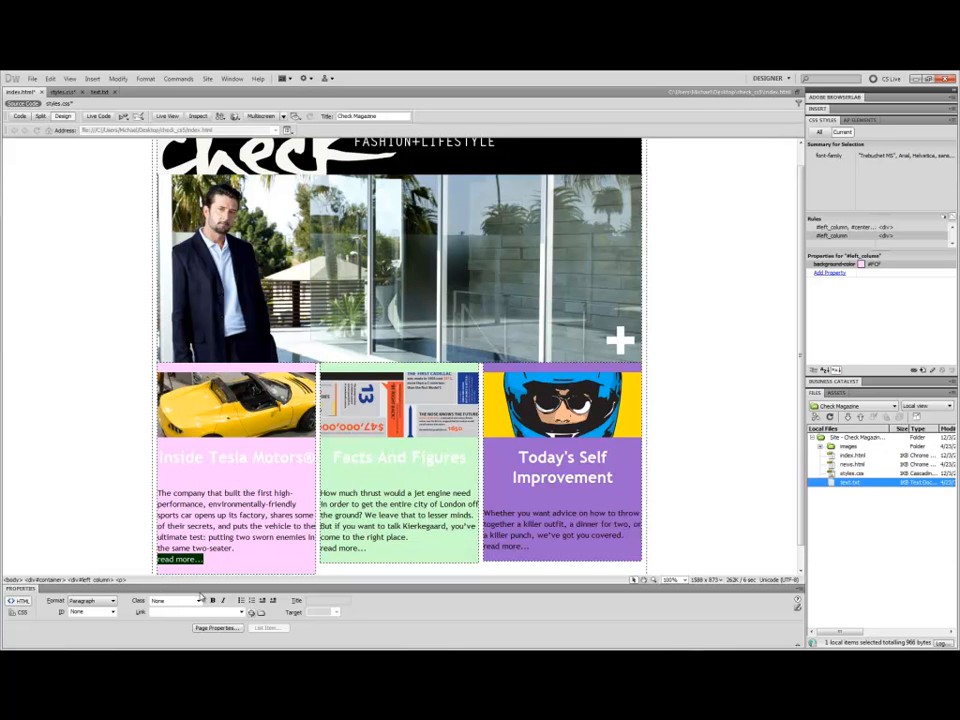
left_click_drag(257, 613, 869, 471)
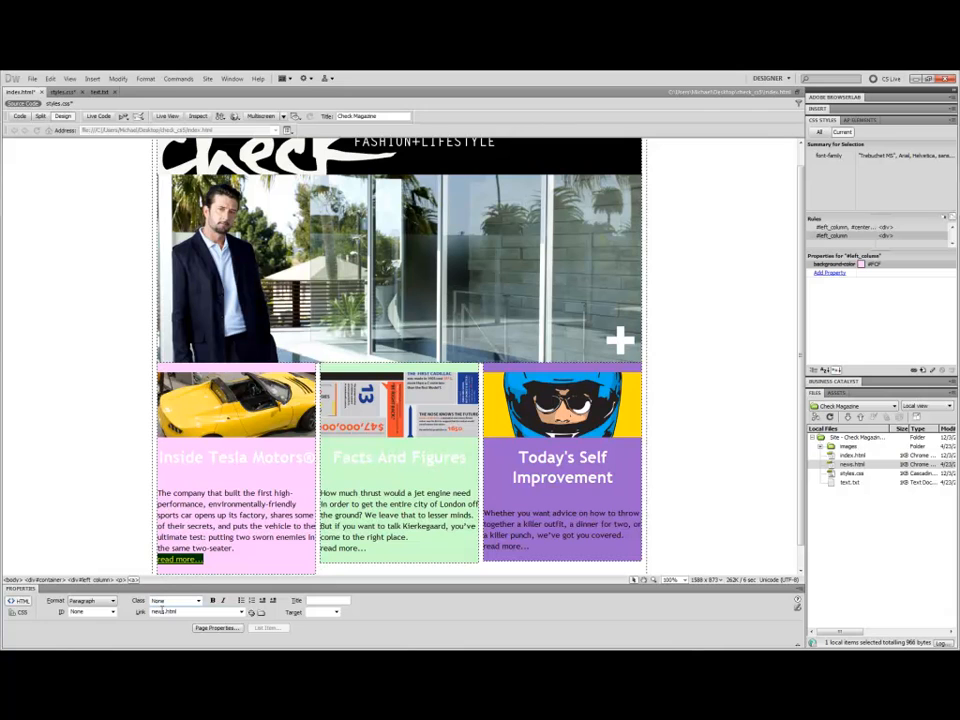
left_click(207, 559)
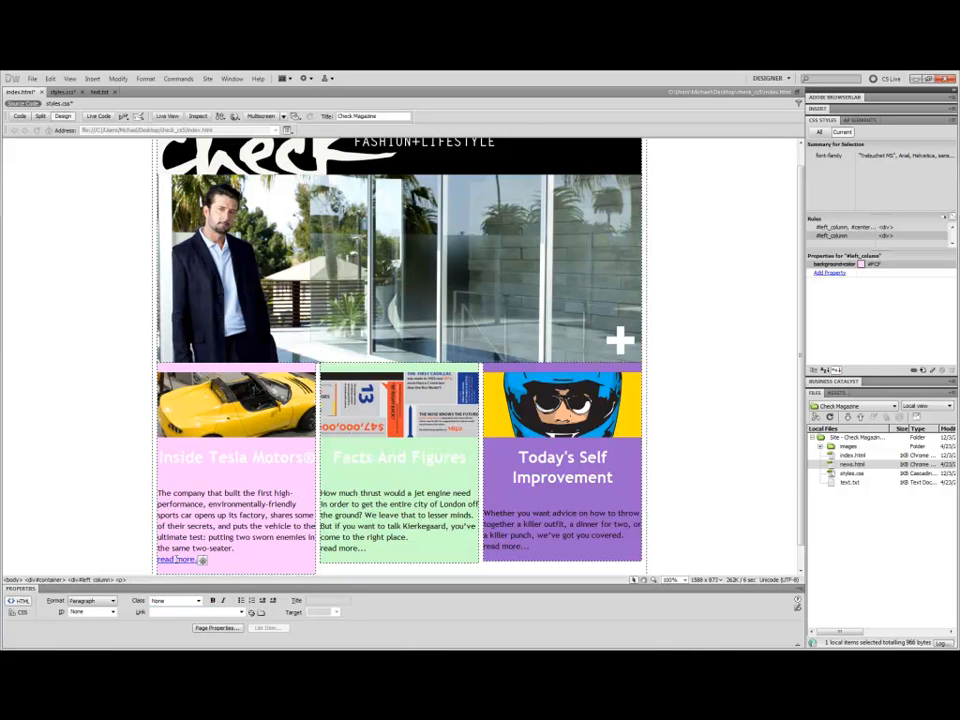
left_click(843, 466)
Link the centre and right columns' "read more..." text to news.html as well.
left_click_drag(374, 549, 322, 548)
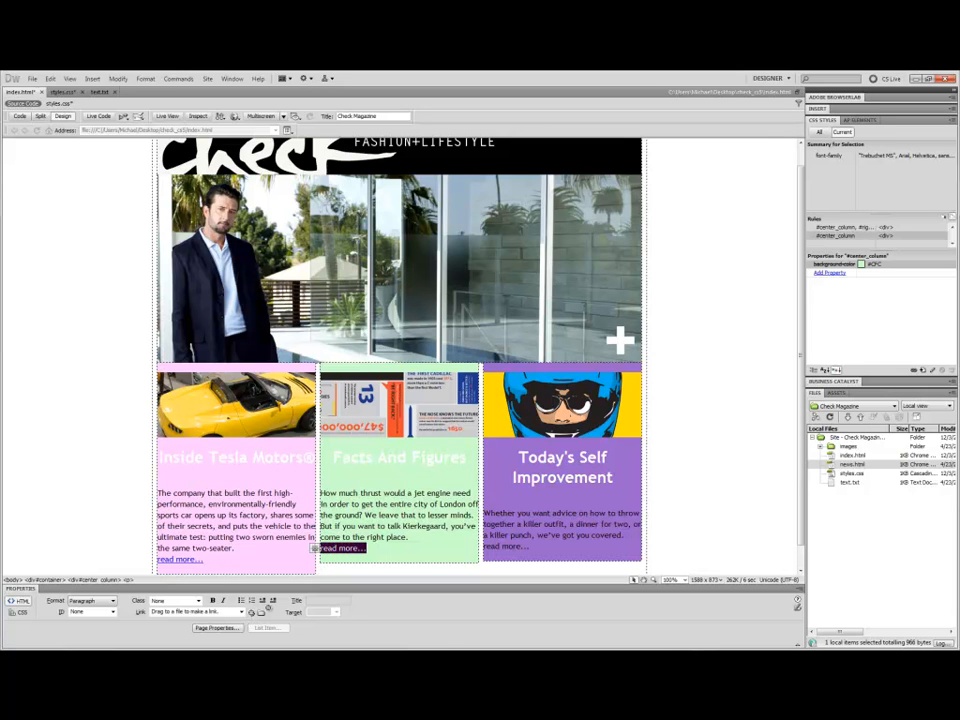
left_click_drag(251, 612, 851, 464)
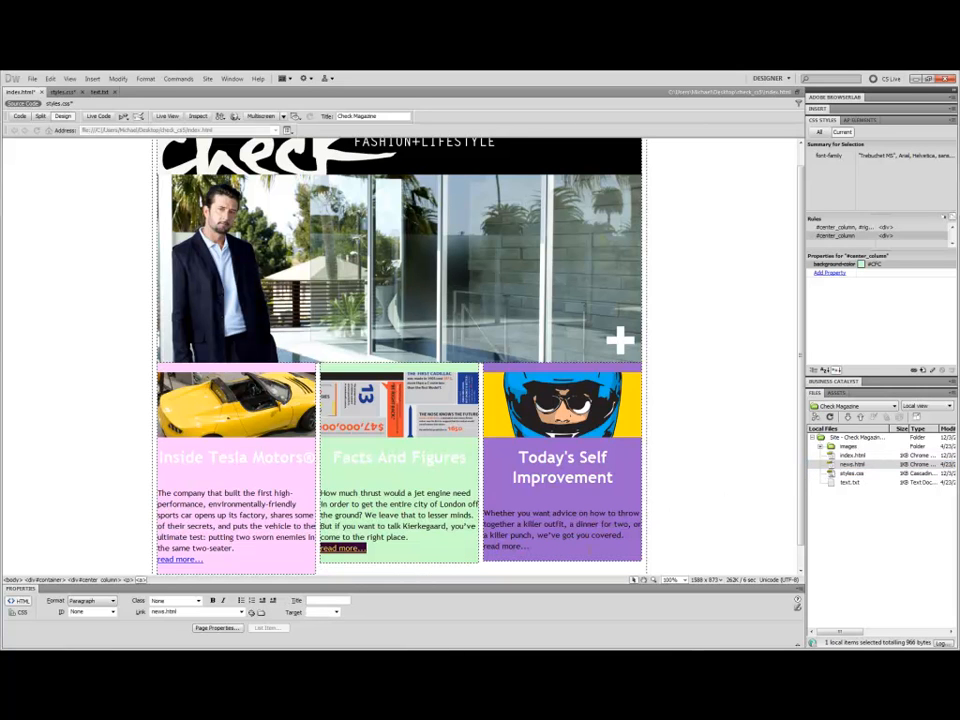
left_click_drag(530, 546, 484, 546)
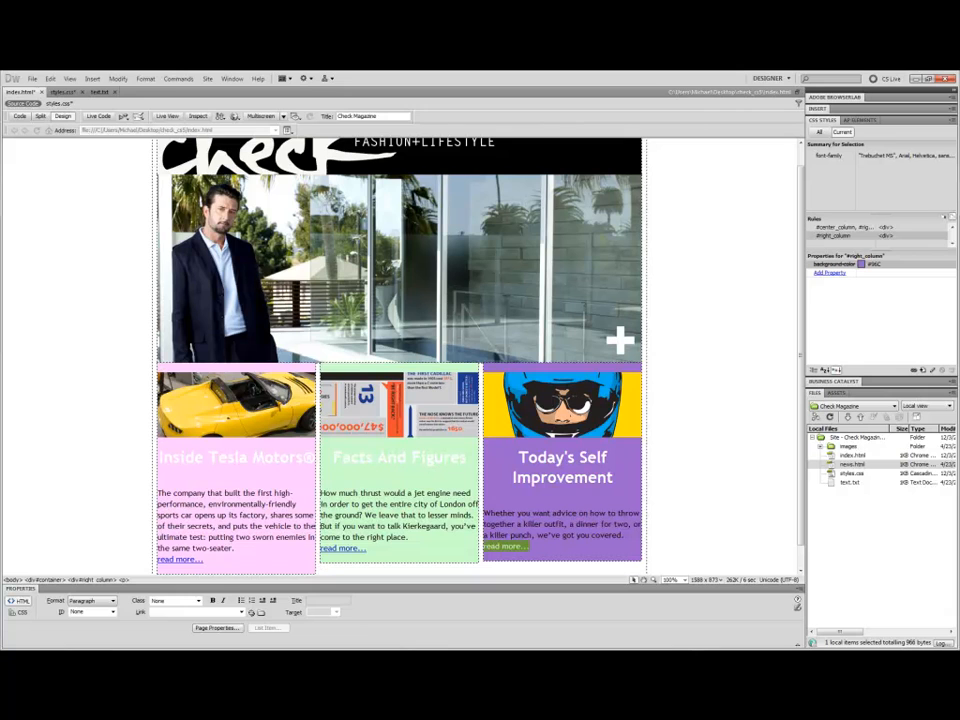
left_click_drag(252, 612, 849, 468)
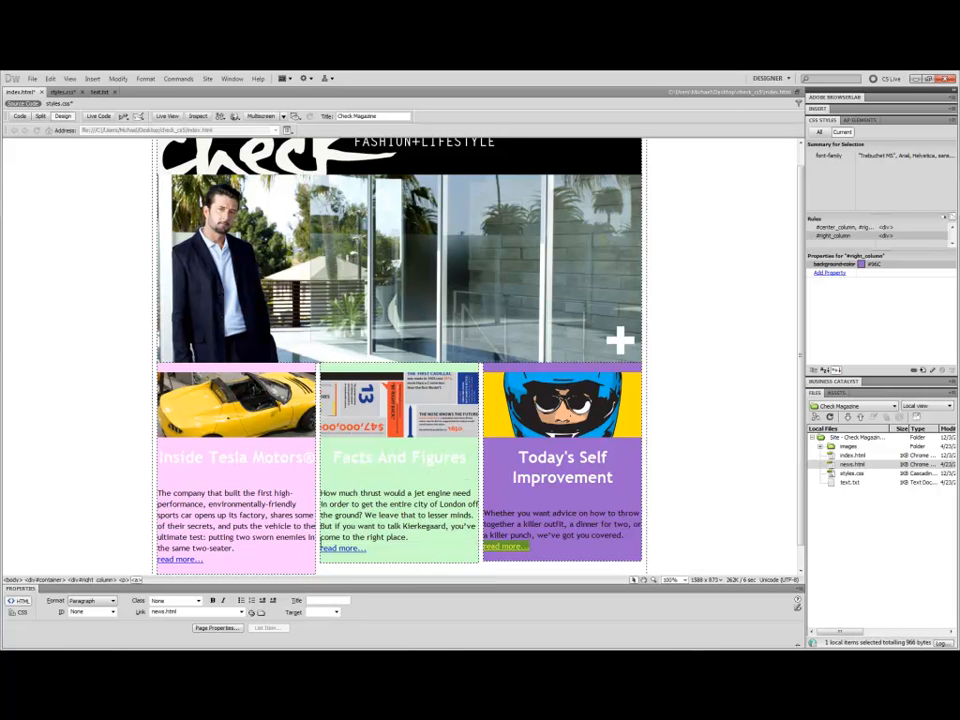
Start a new paragraph below the centre column's link and insert an "Email Me" email link with the author's e-mail address.
scroll(338, 538, "down", 1)
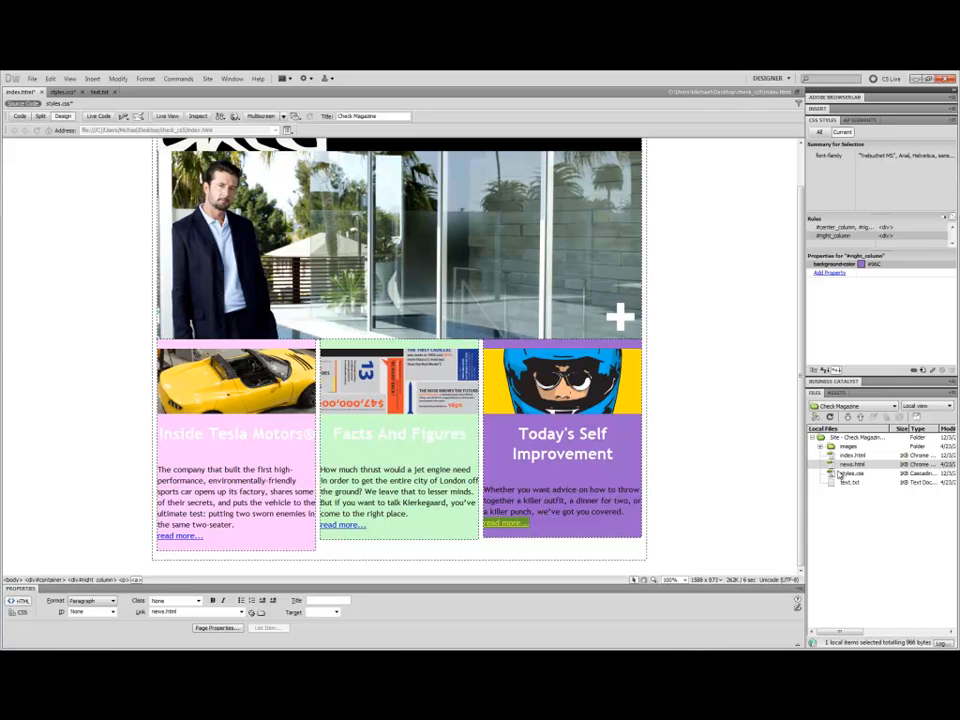
left_click(369, 524)
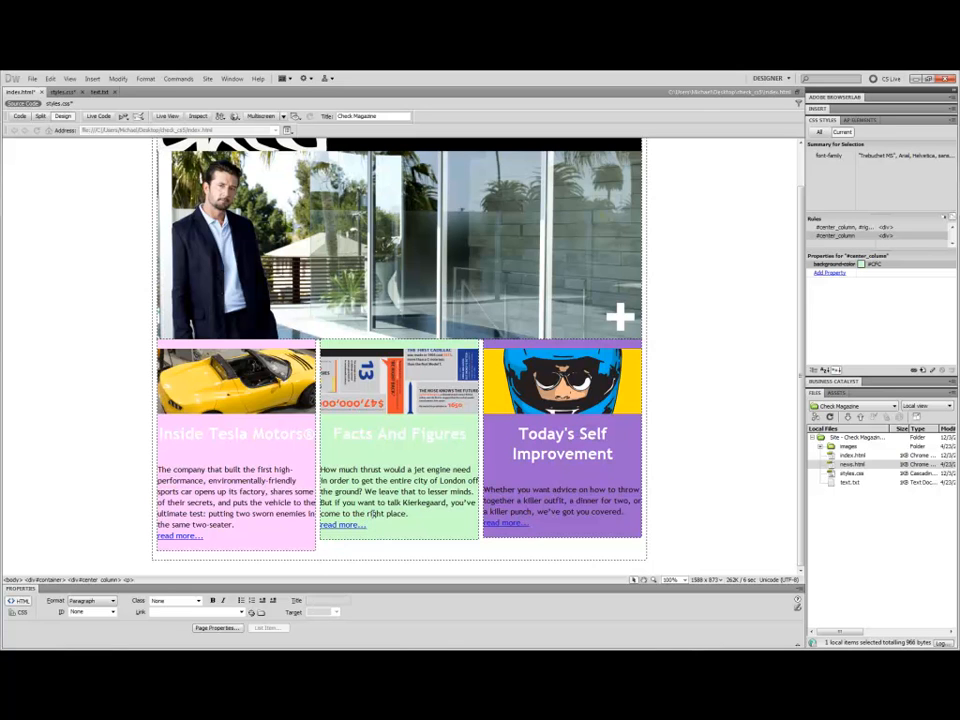
key("Return")
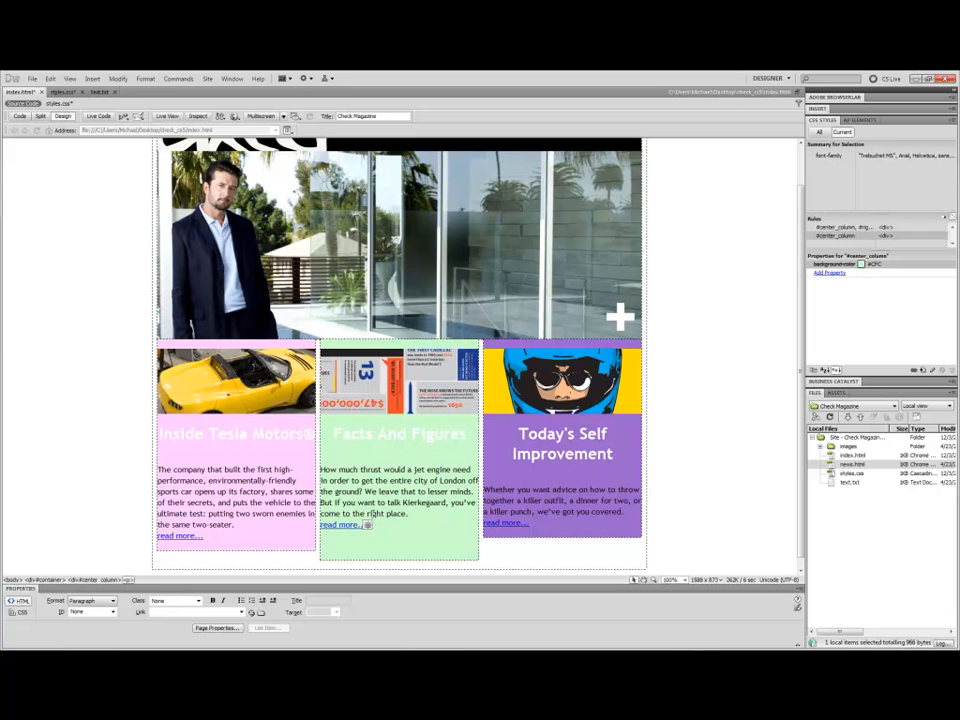
left_click(92, 78)
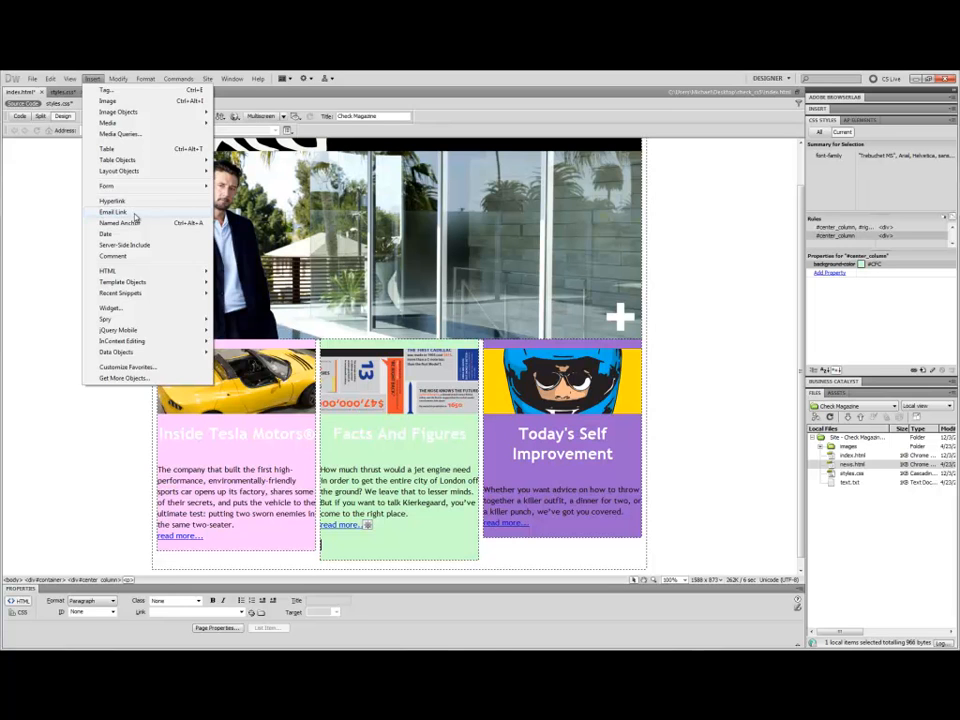
left_click(135, 214)
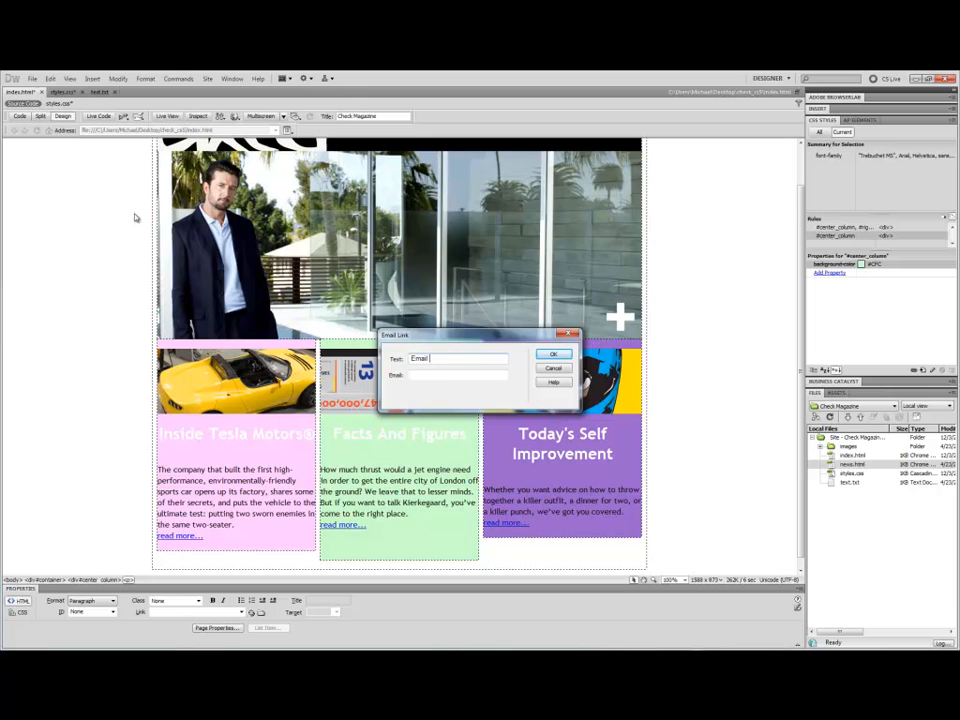
key("Tab")
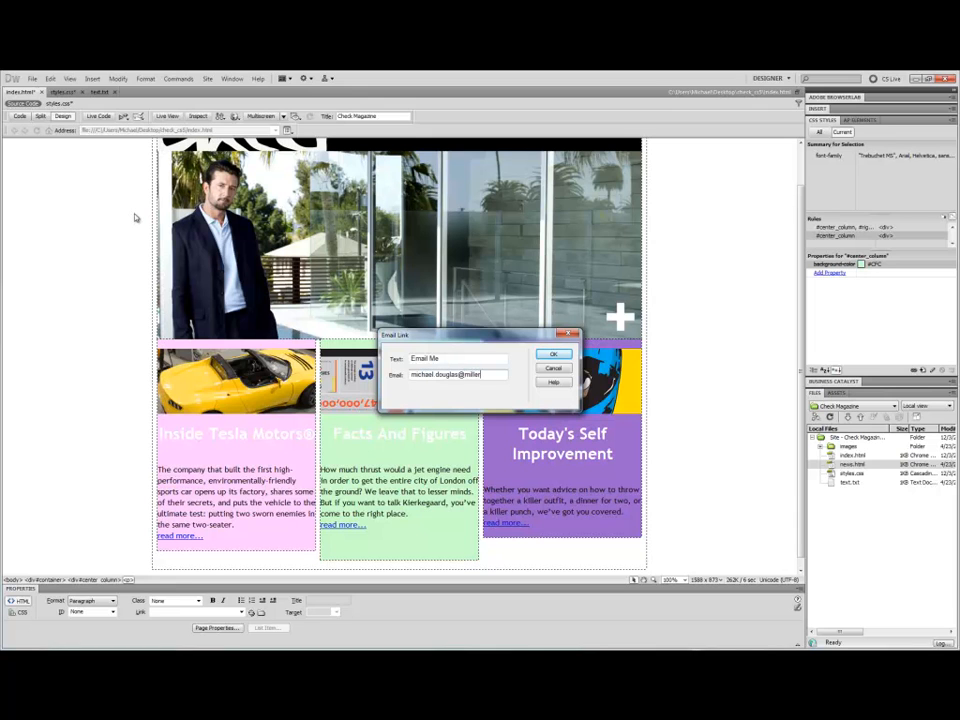
left_click(553, 354)
left_click(405, 537)
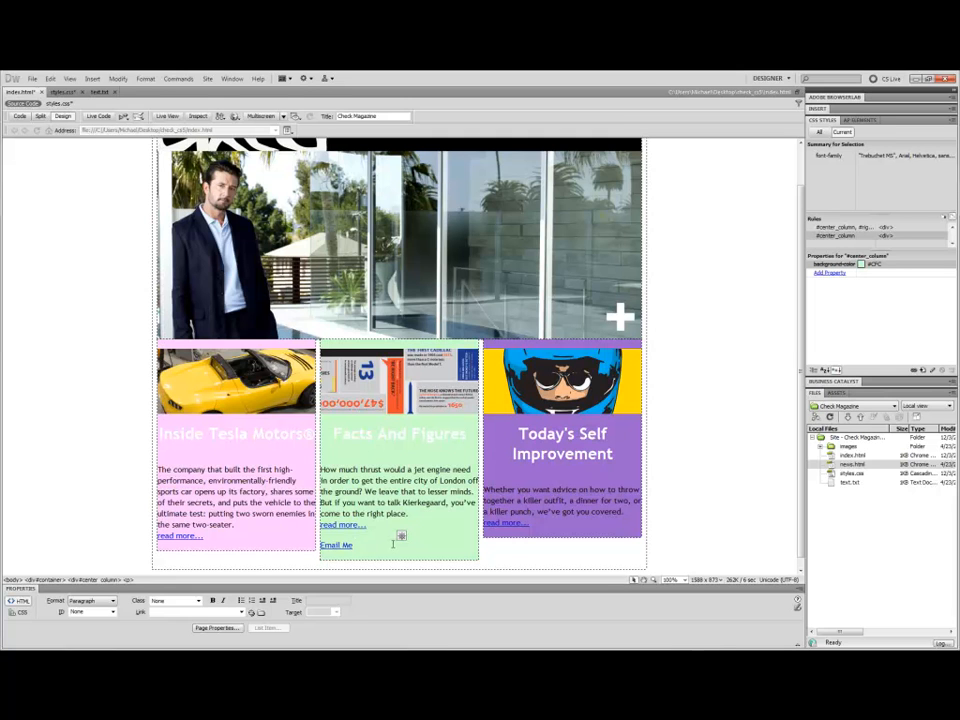
Preview the page in Live View and scroll through the three columns and the email link.
scroll(317, 400, "up", 2)
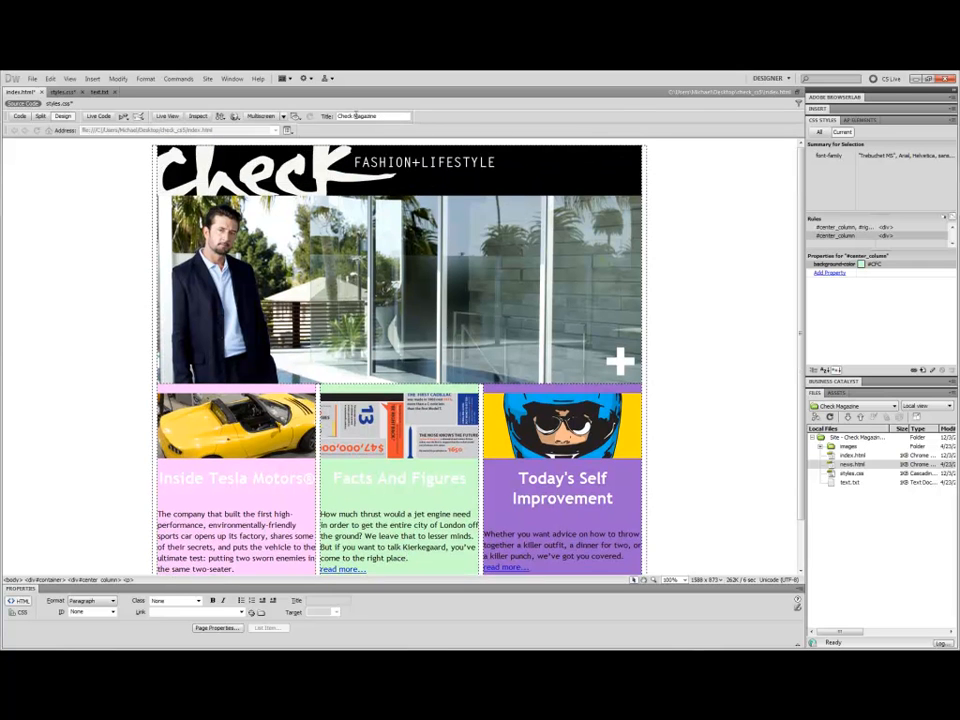
left_click(176, 116)
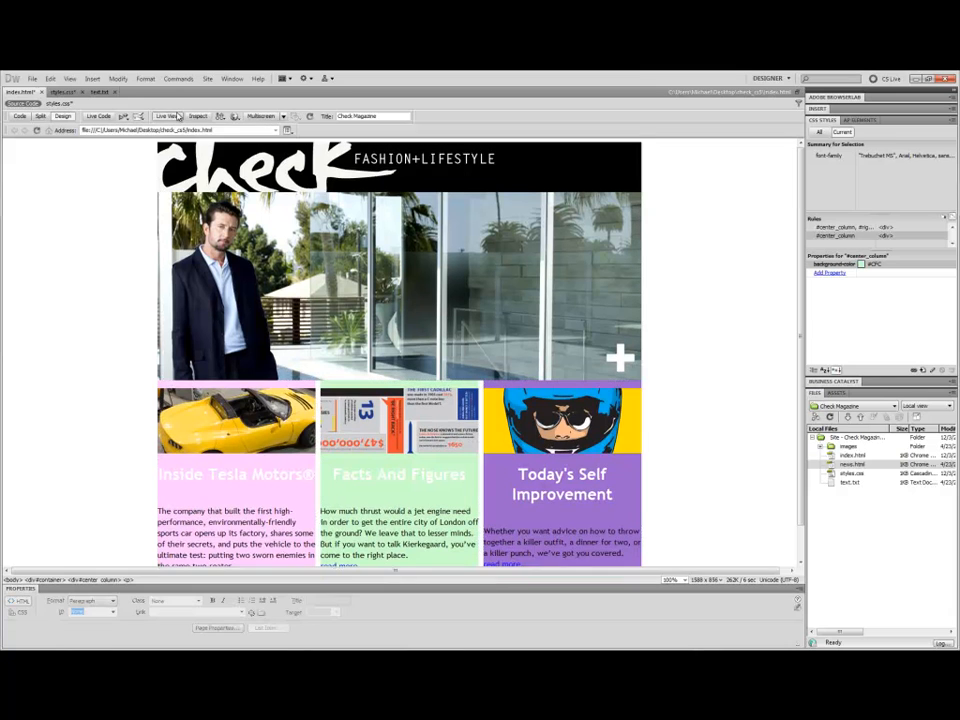
scroll(318, 300, "down", 1)
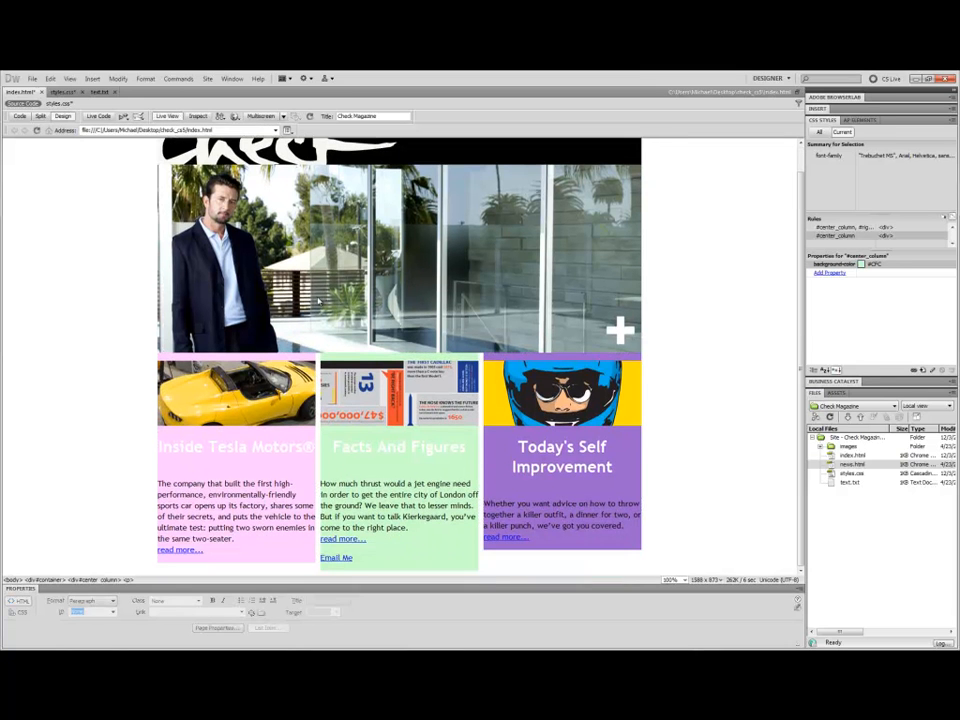
scroll(318, 302, "up", 1)
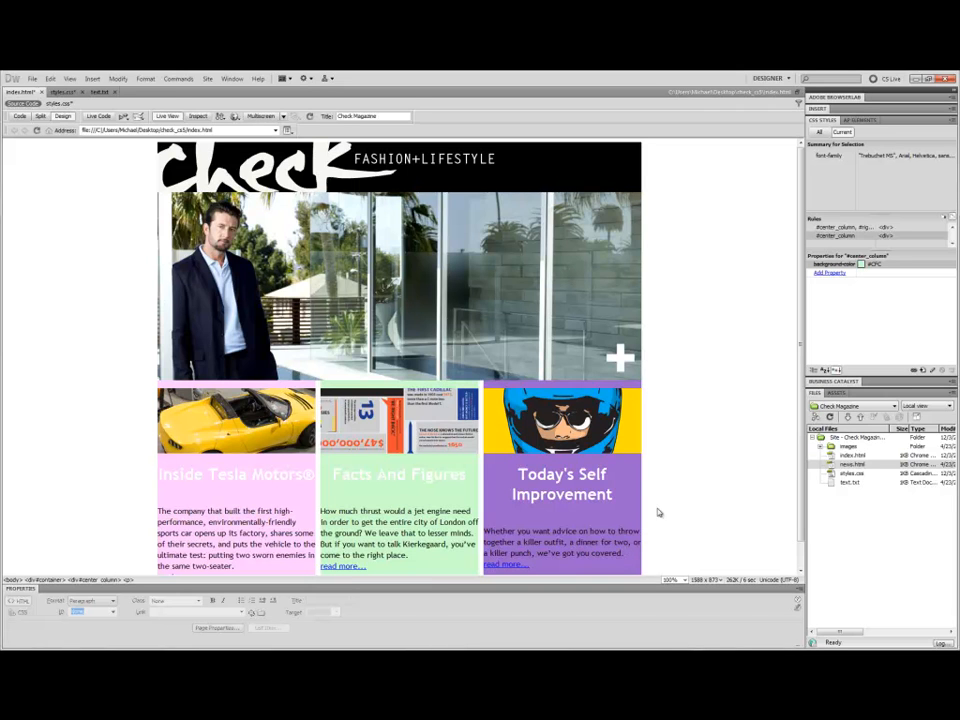
scroll(197, 475, "down", 1)
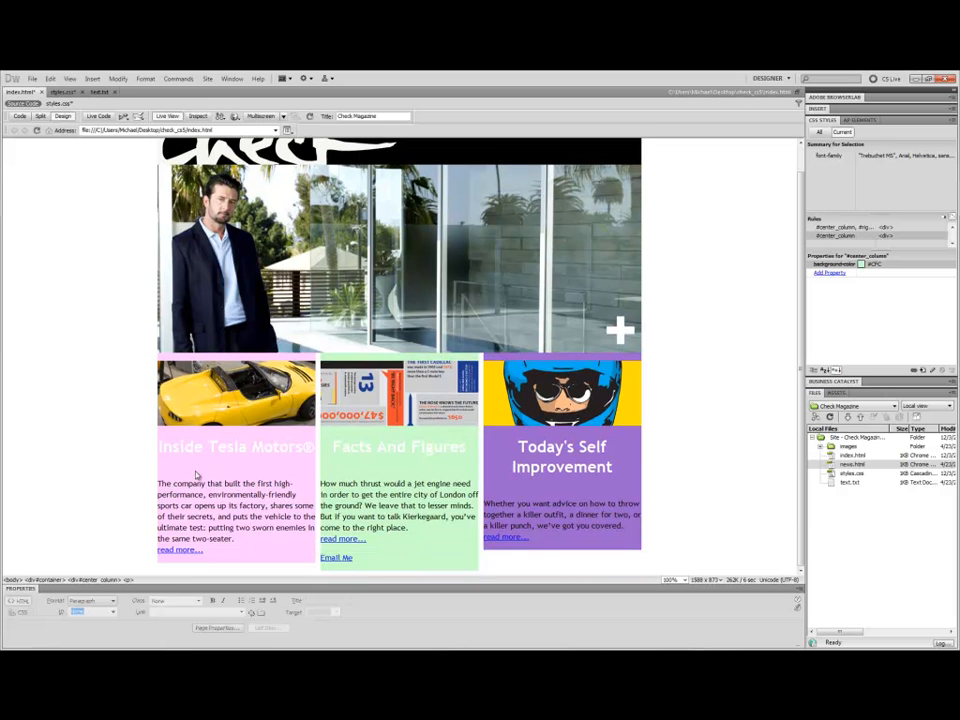
left_click(167, 116)
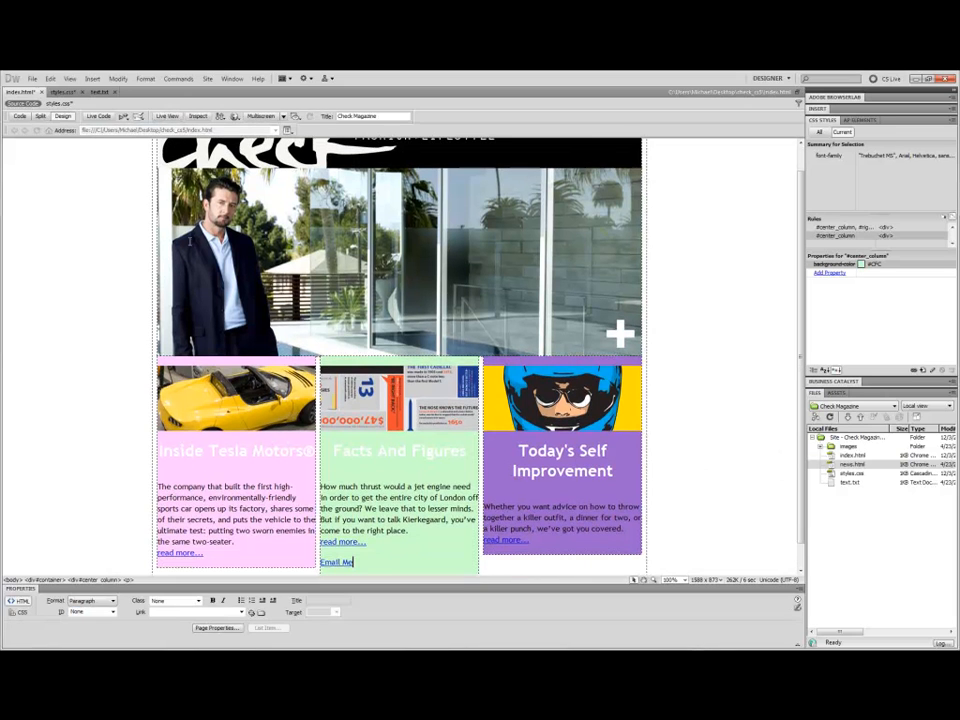
scroll(160, 241, "down", 1)
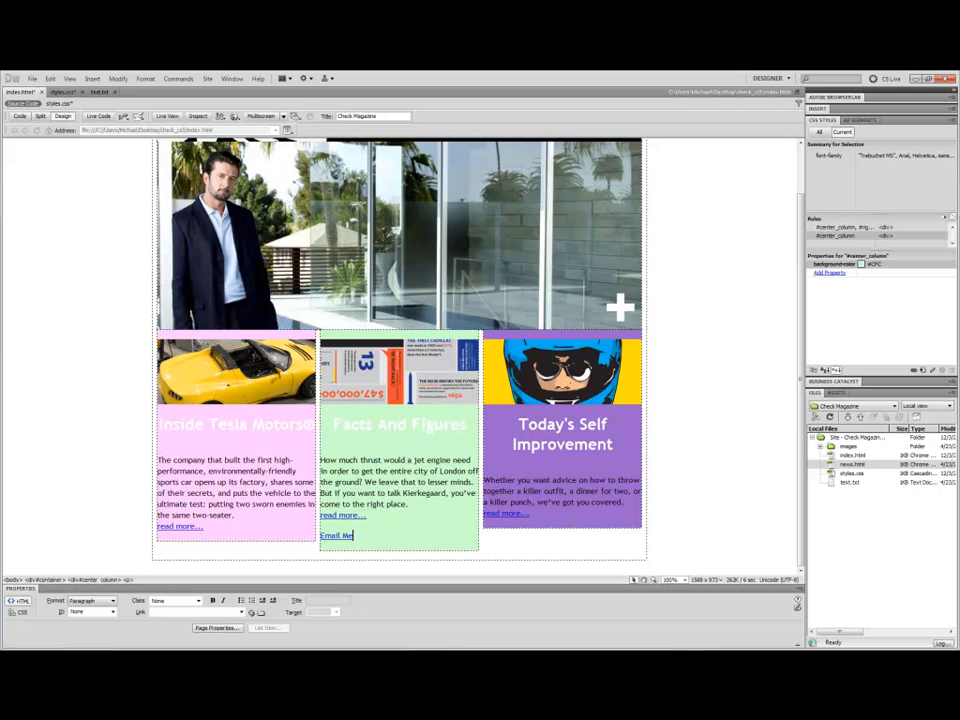
scroll(597, 240, "up", 2)
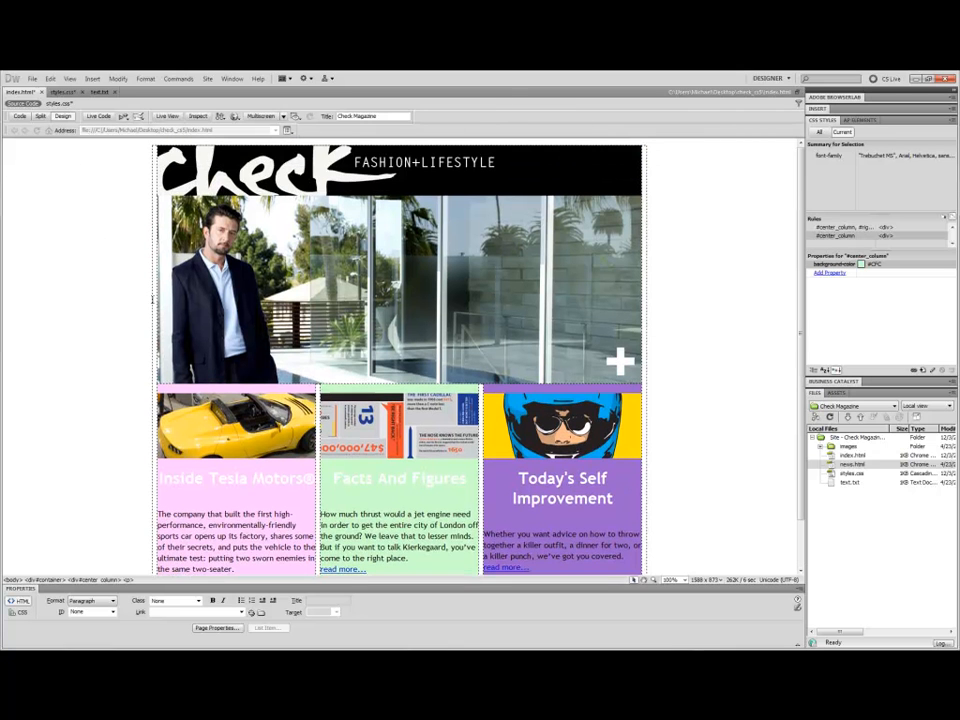
scroll(640, 480, "down", 2)
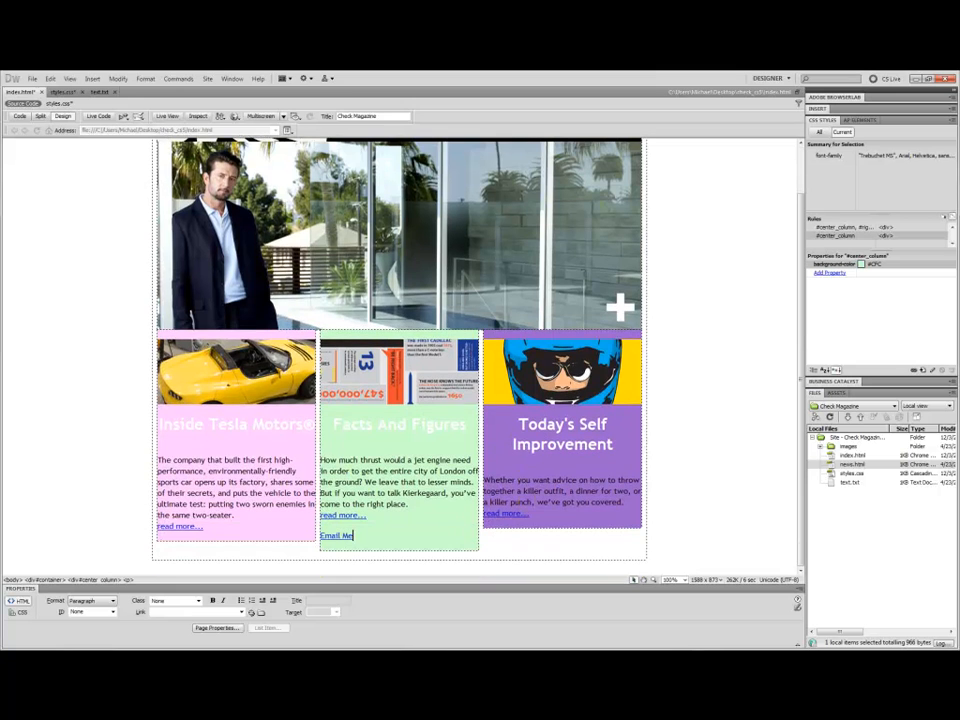
scroll(323, 473, "up", 2)
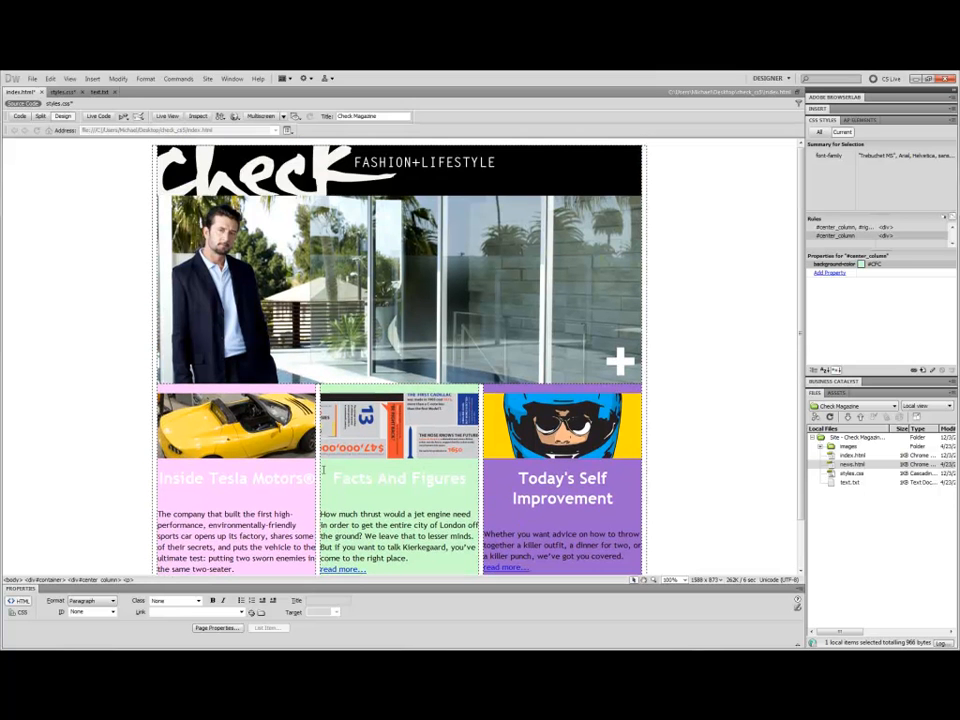
Select the container, banner image and left column in turn to inspect which CSS rules apply to them.
left_click(92, 78)
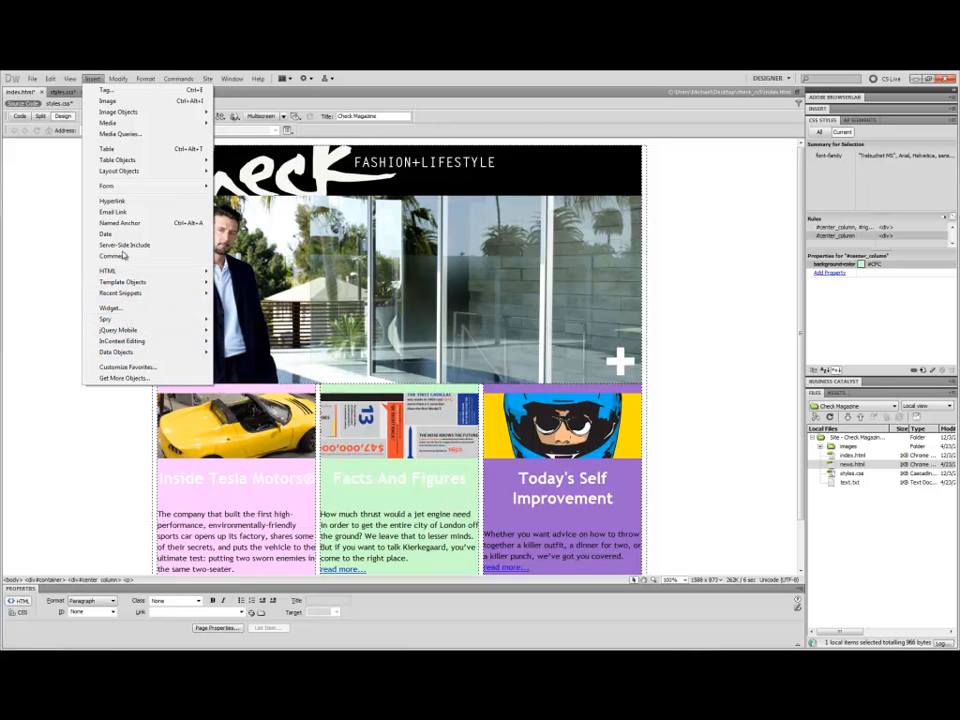
left_click(57, 206)
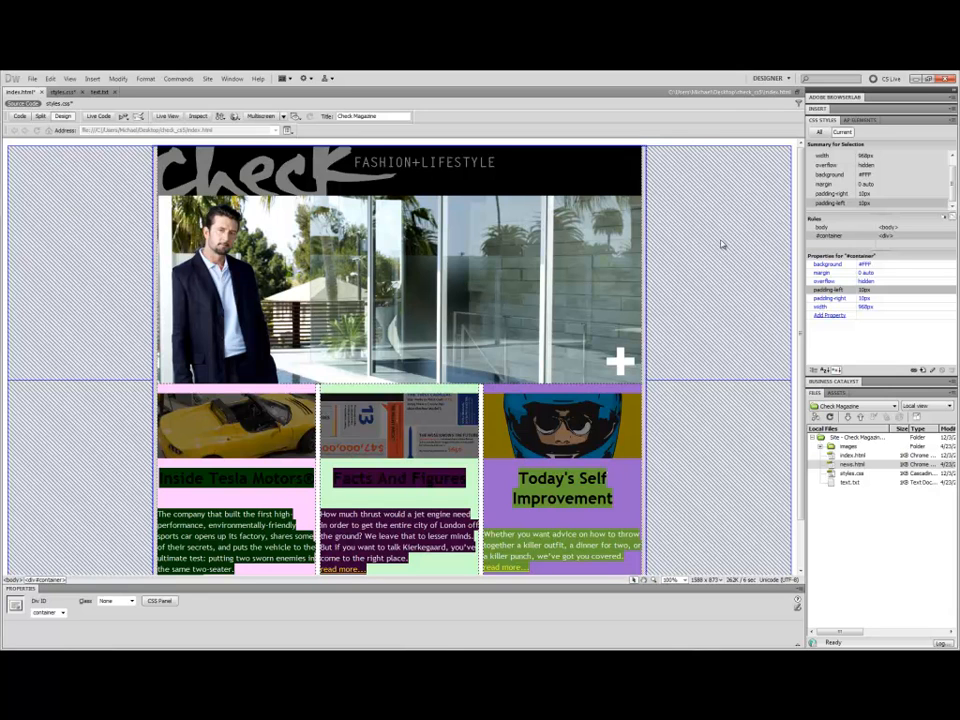
left_click(209, 182)
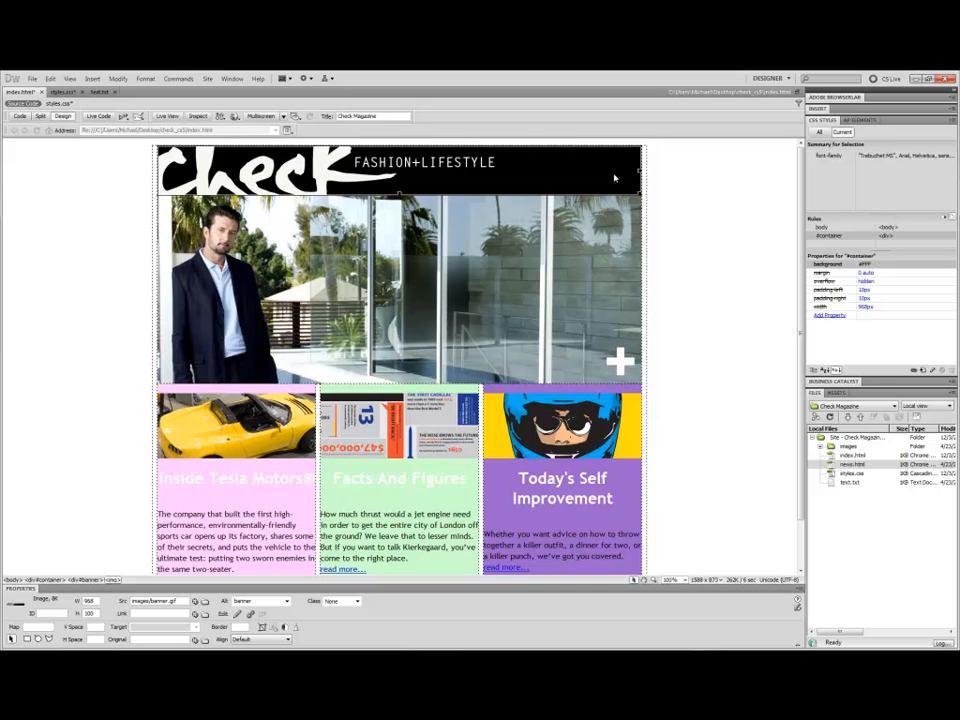
scroll(213, 410, "down", 1)
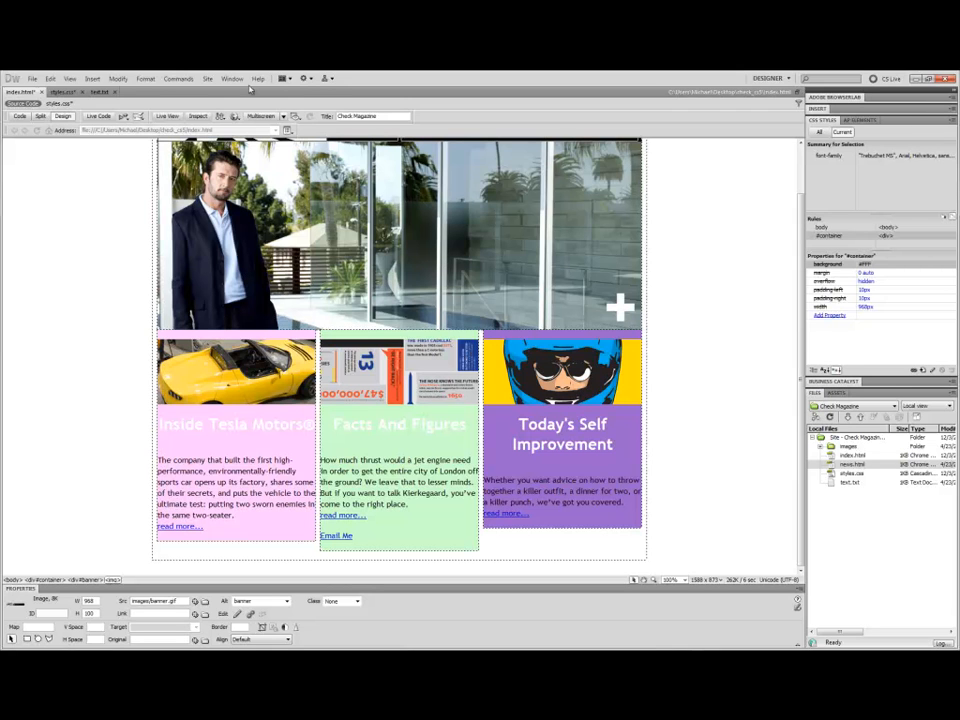
left_click(836, 97)
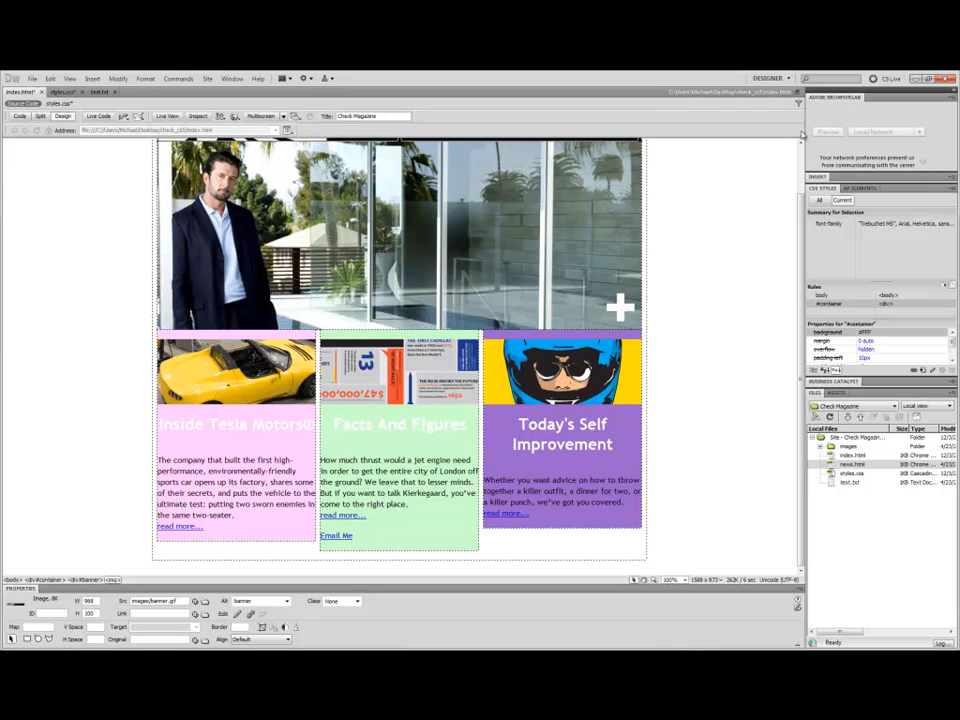
left_click(724, 260)
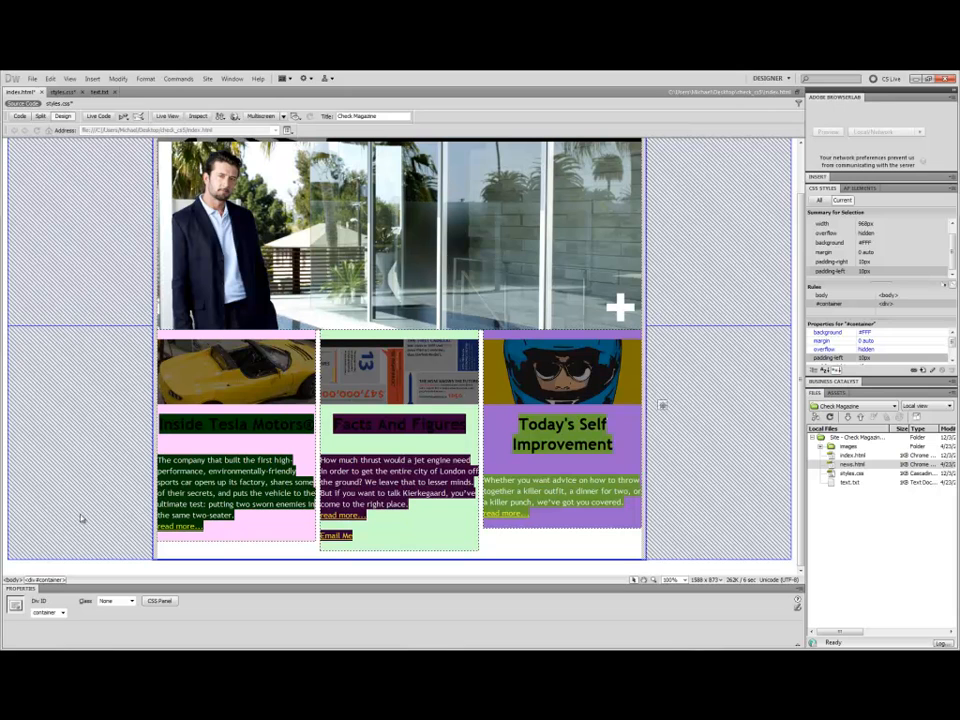
left_click(247, 445)
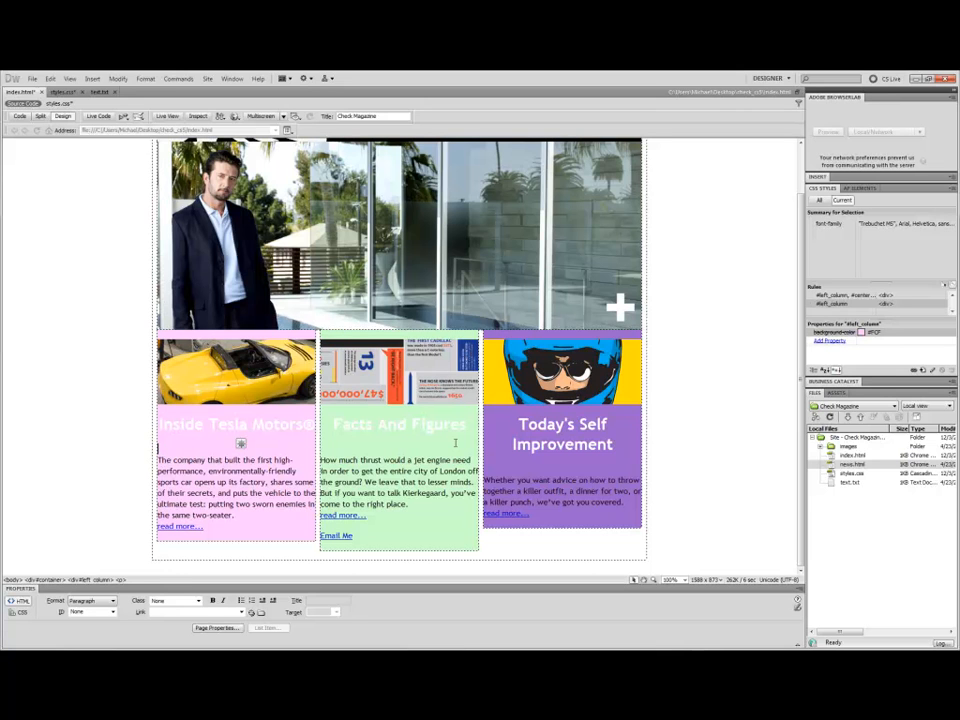
left_click(855, 464)
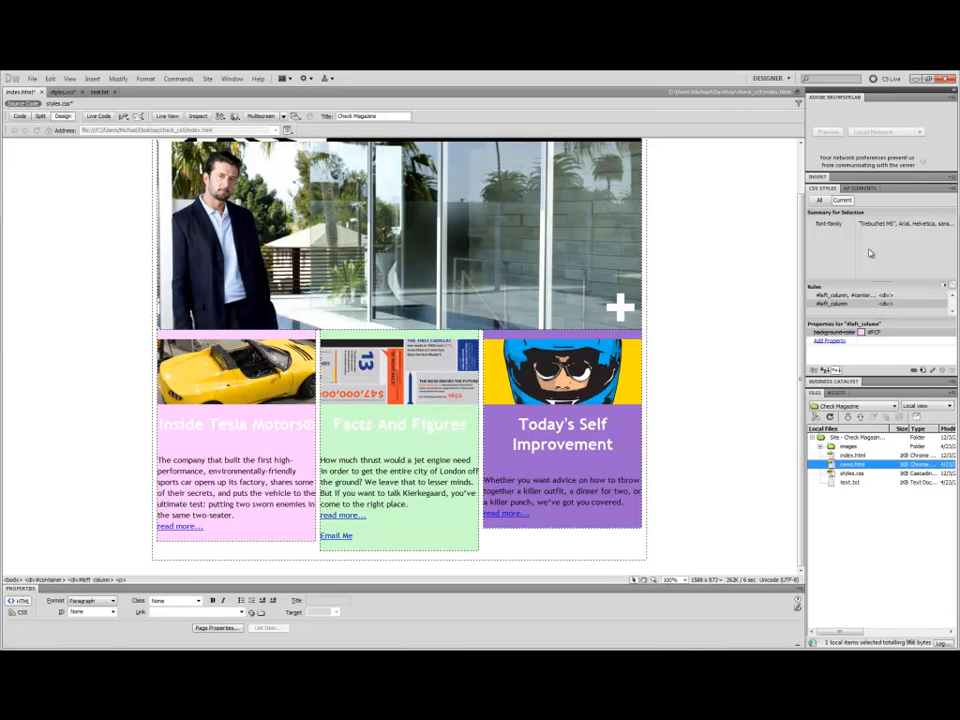
List all rules in styles.css and open the #container and #main_image rule definitions without changing them.
left_click(826, 199)
left_click(820, 199)
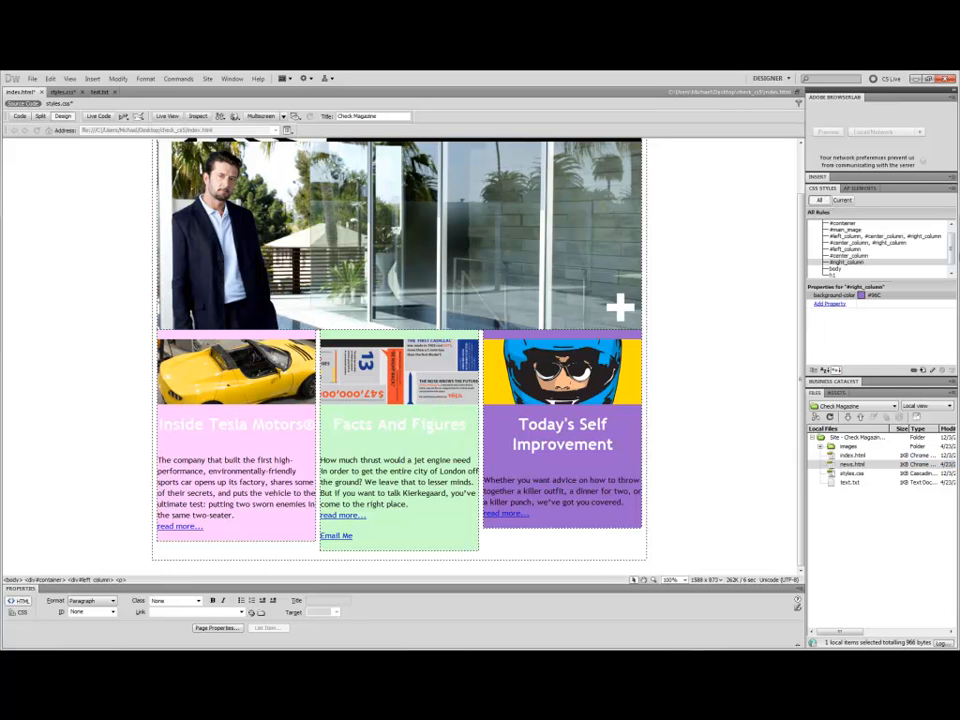
mouse_move(954, 263)
left_mouse_down()
mouse_move(953, 275)
mouse_move(950, 231)
mouse_move(949, 241)
left_mouse_up()
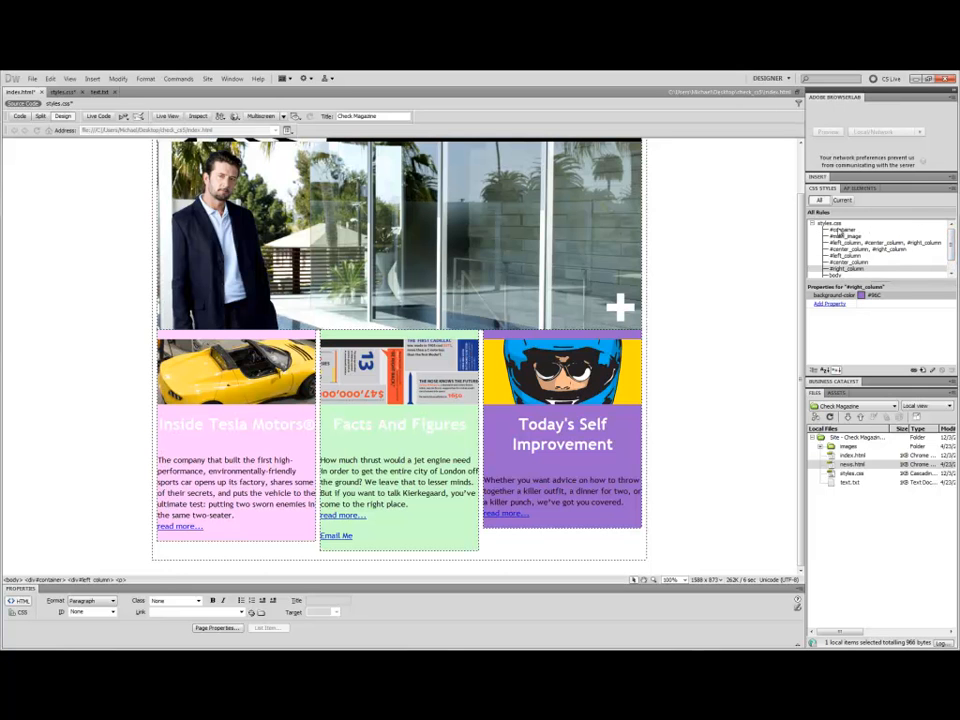
double_click(843, 230)
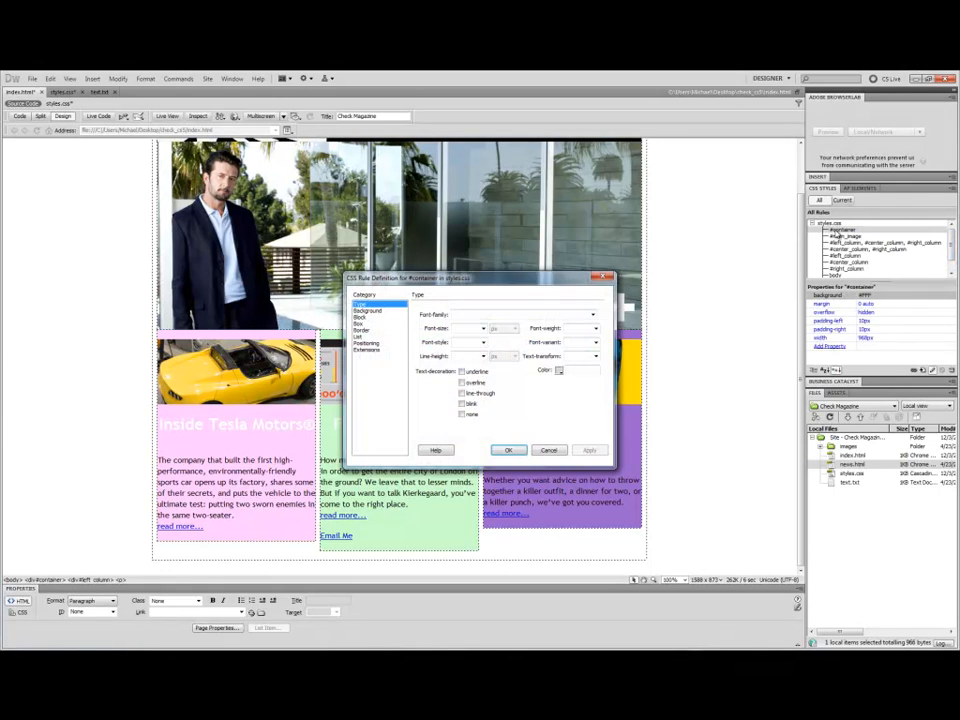
left_click(549, 450)
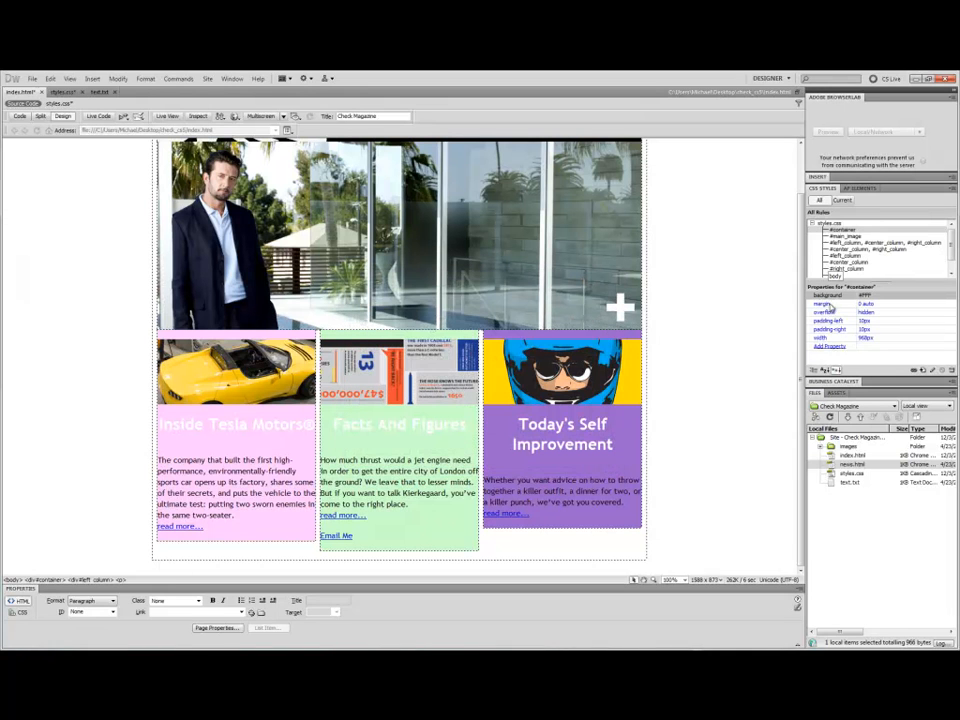
double_click(843, 236)
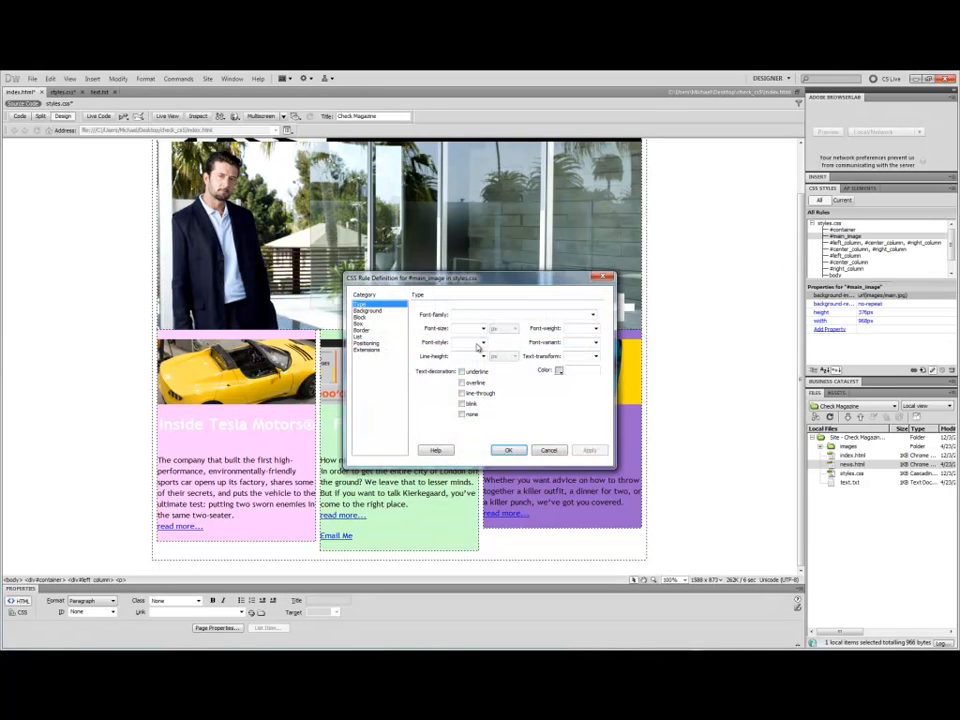
left_click(549, 450)
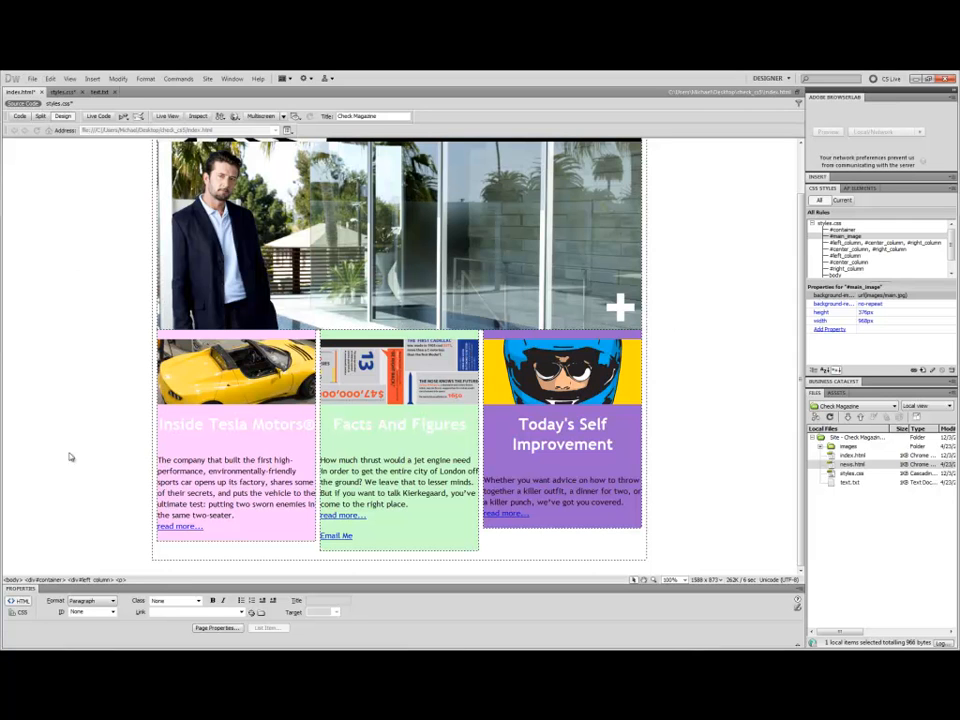
Create a new blank HTML page using the "2 column liquid, left sidebar, header and footer" layout.
left_click(33, 78)
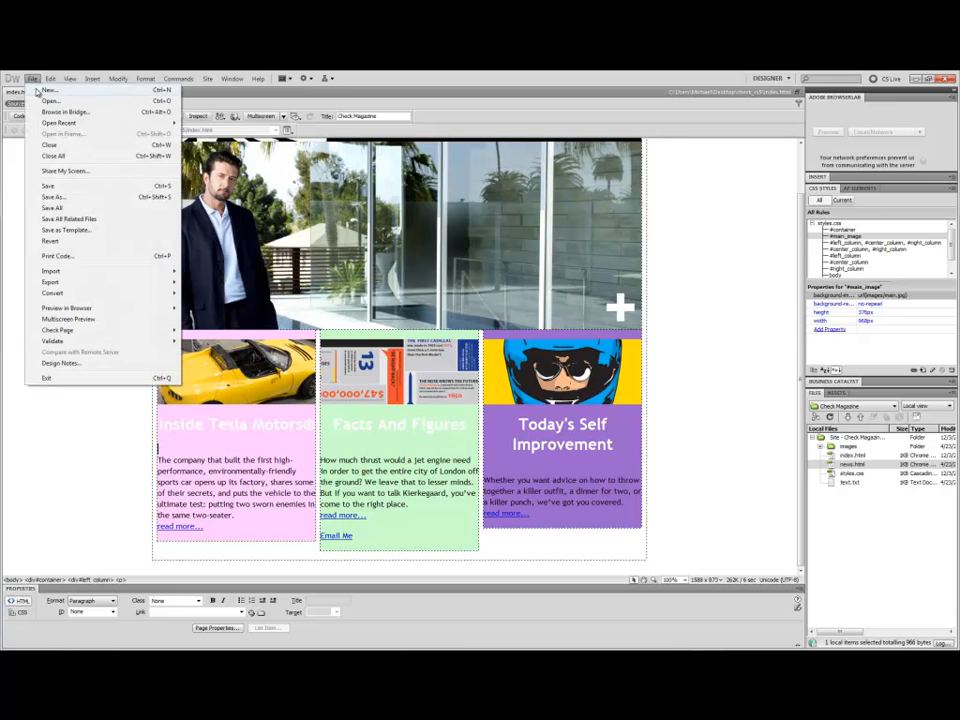
left_click(46, 91)
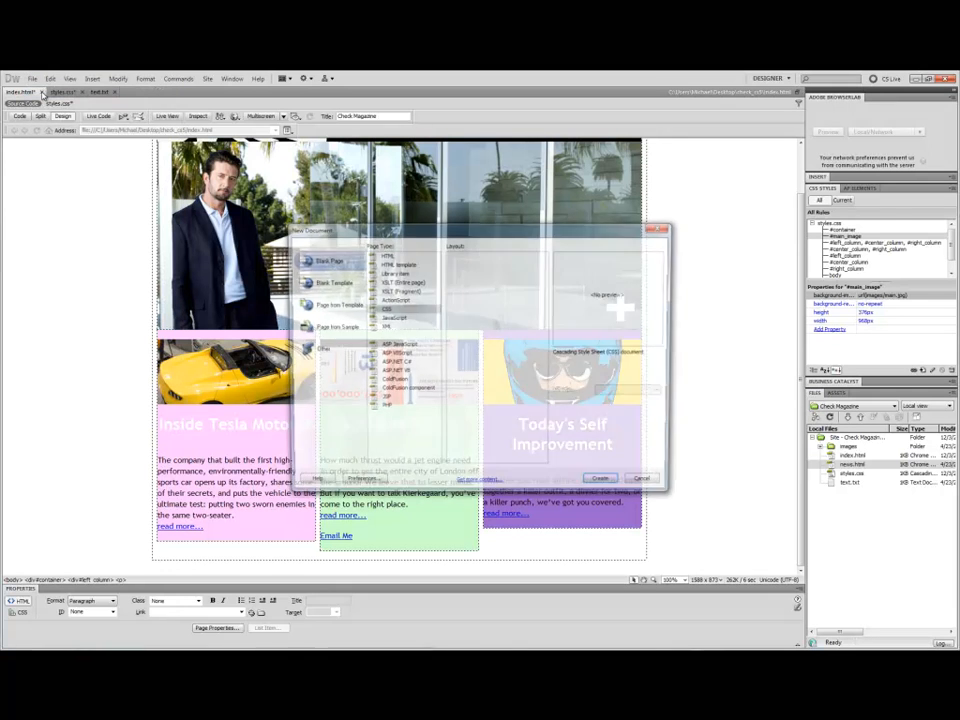
left_click(405, 256)
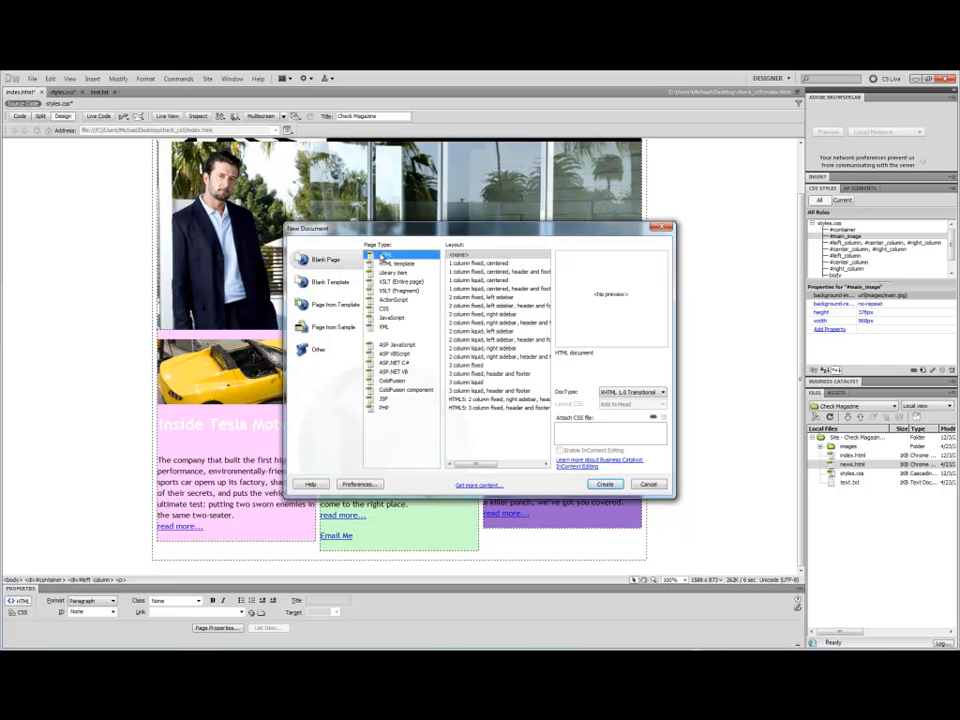
left_click(478, 270)
left_click(478, 264)
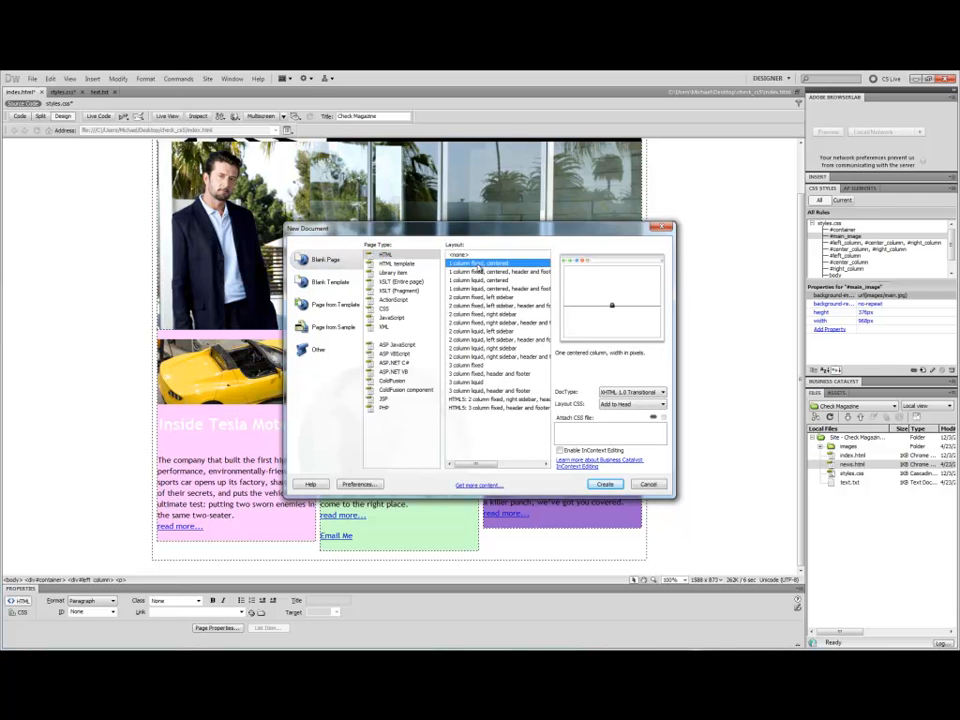
left_click(480, 263)
left_click(479, 356)
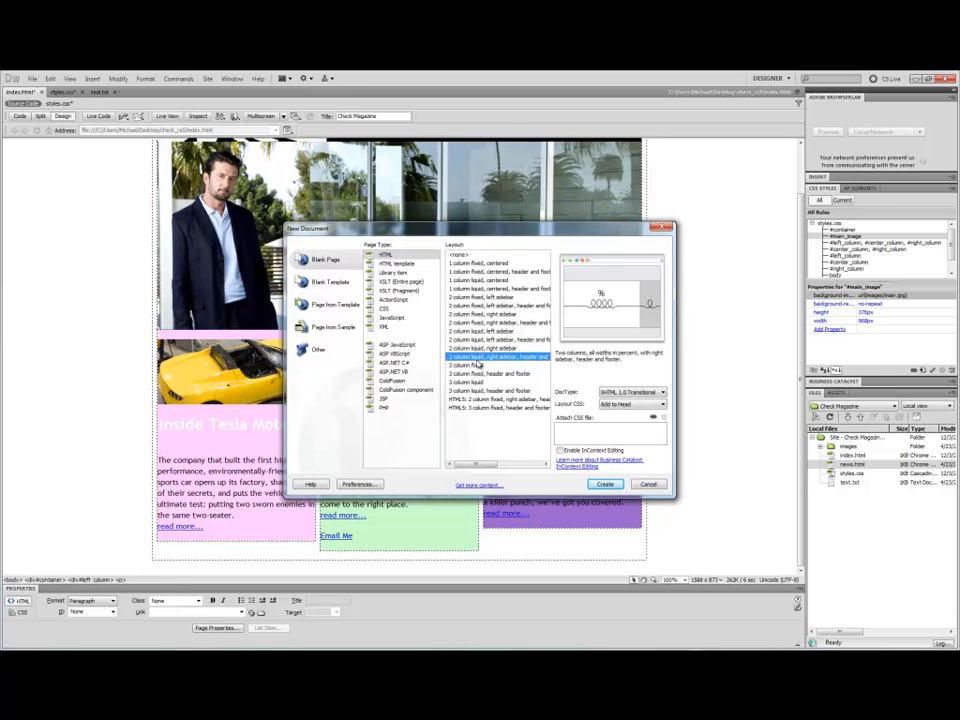
left_click(517, 341)
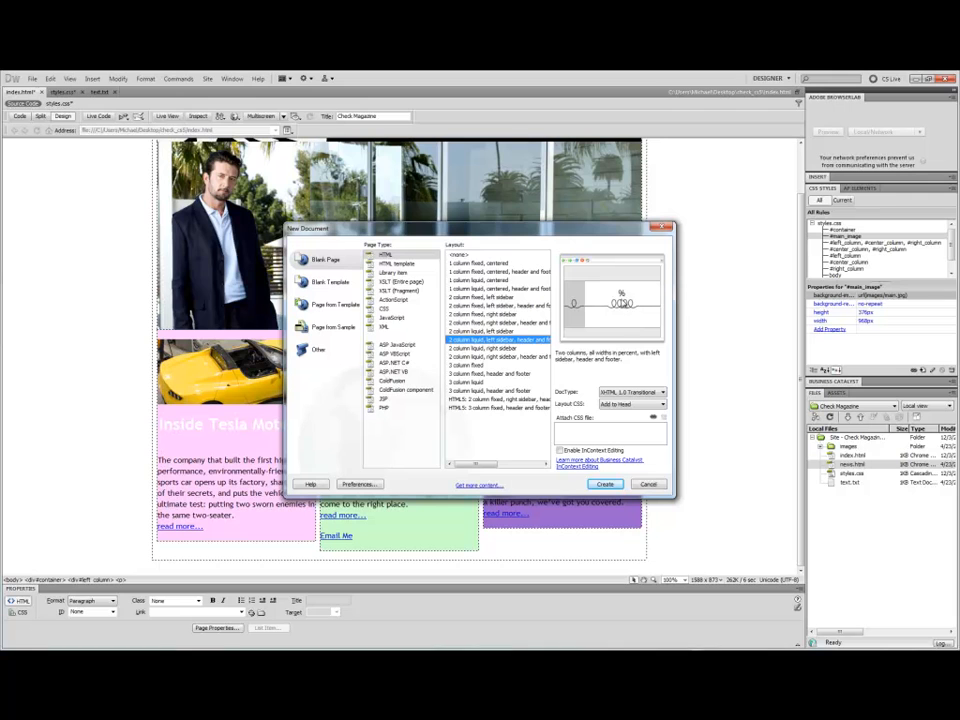
mouse_move(487, 465)
left_mouse_down()
mouse_move(525, 463)
mouse_move(479, 469)
left_mouse_up()
left_click(604, 486)
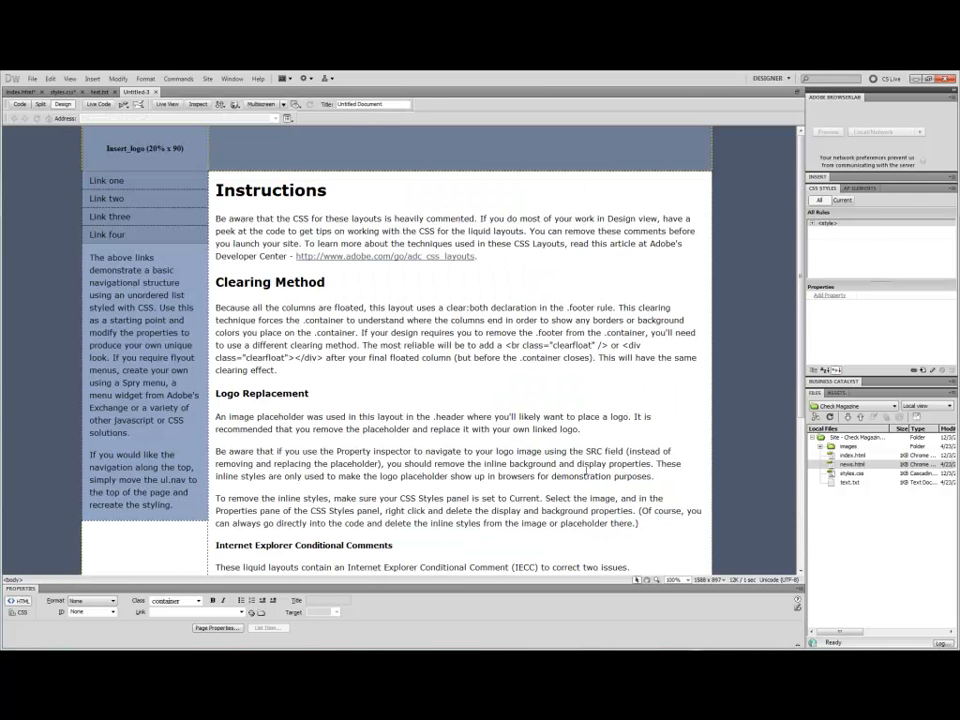
Save the new layout page as page2.html in the Check Magazine site folder.
scroll(397, 327, "down", 5)
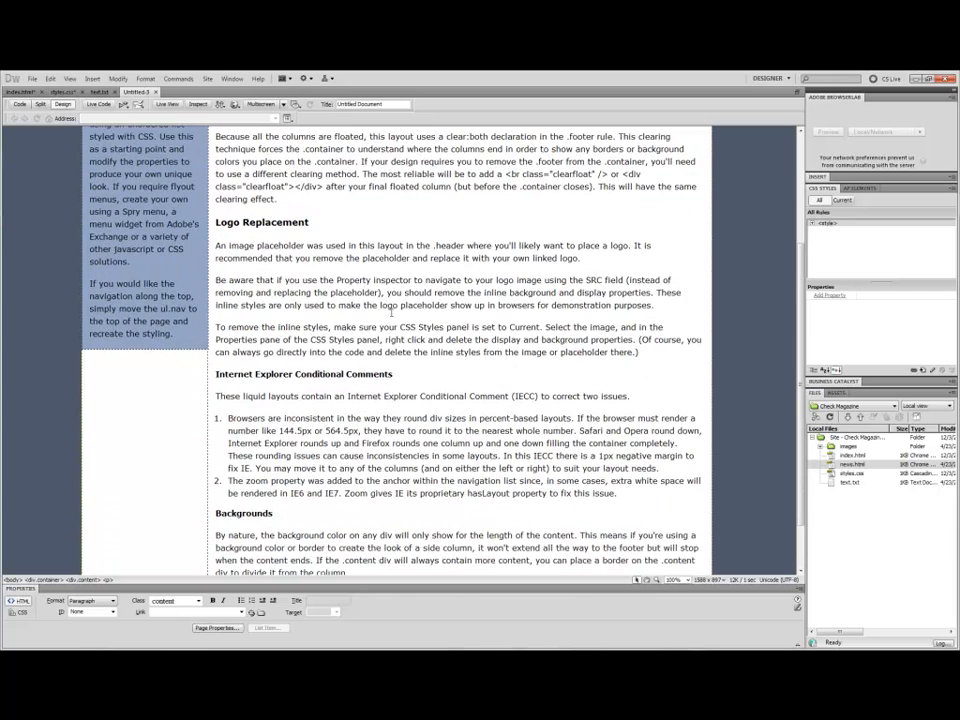
scroll(397, 327, "down", 1)
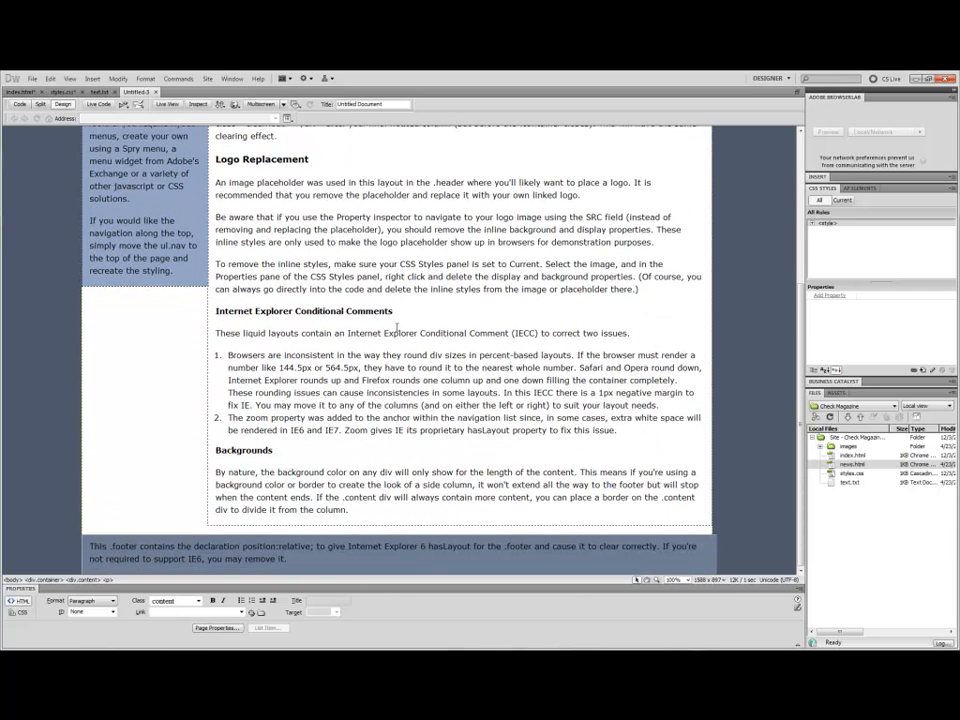
scroll(397, 327, "up", 6)
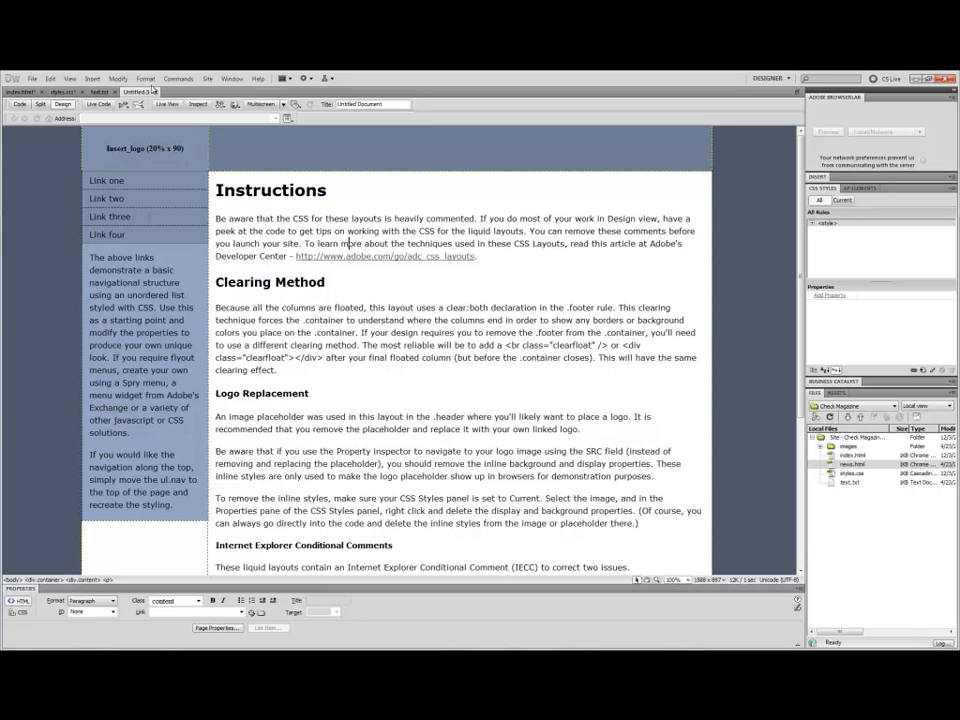
right_click(145, 92)
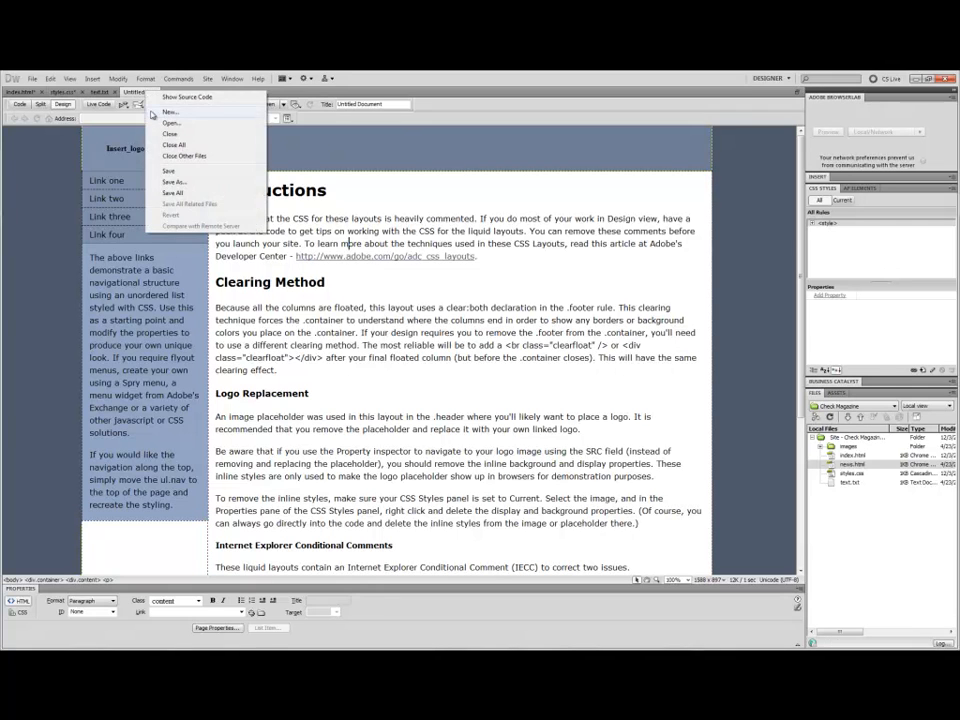
left_click(187, 182)
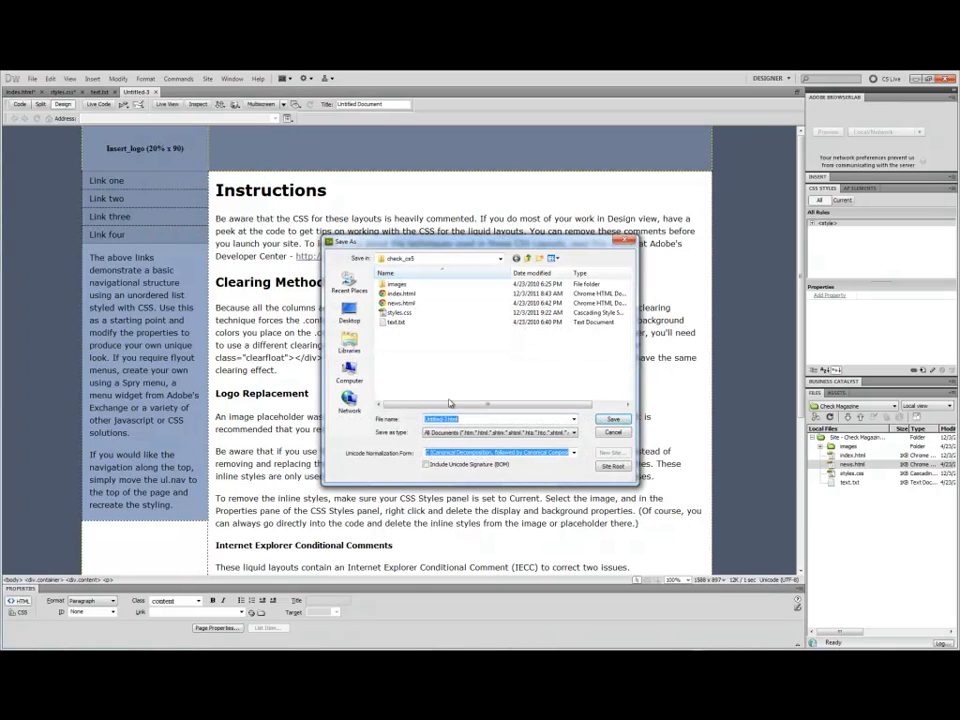
type("page2")
key("Return")
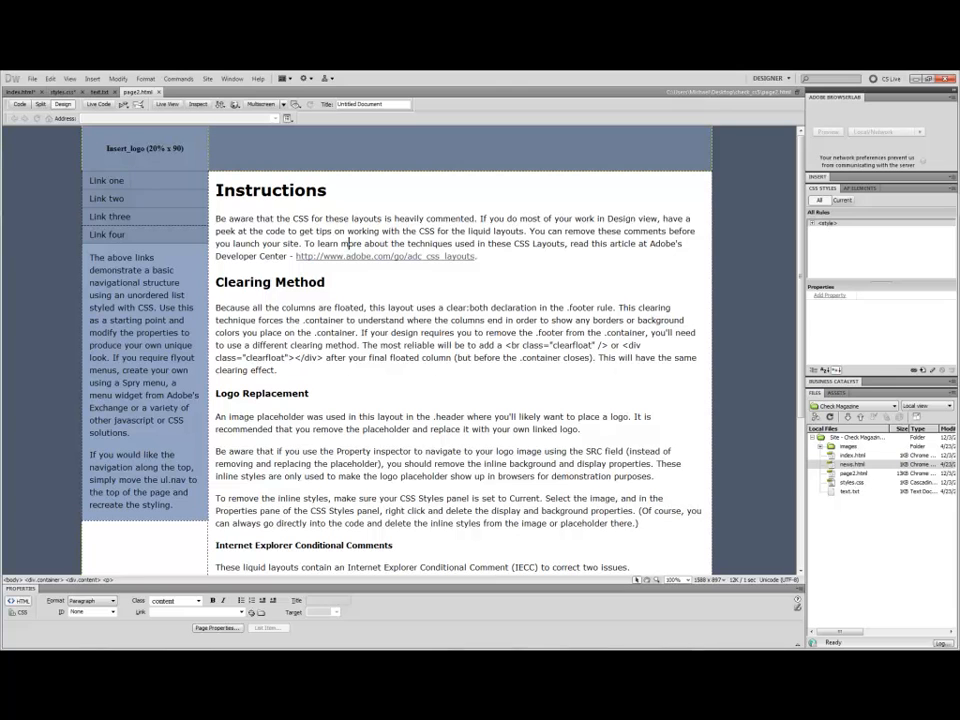
Examine the sidebar navigation links and their code in Split view, returning to Design view to scroll through the page.
left_click(120, 181)
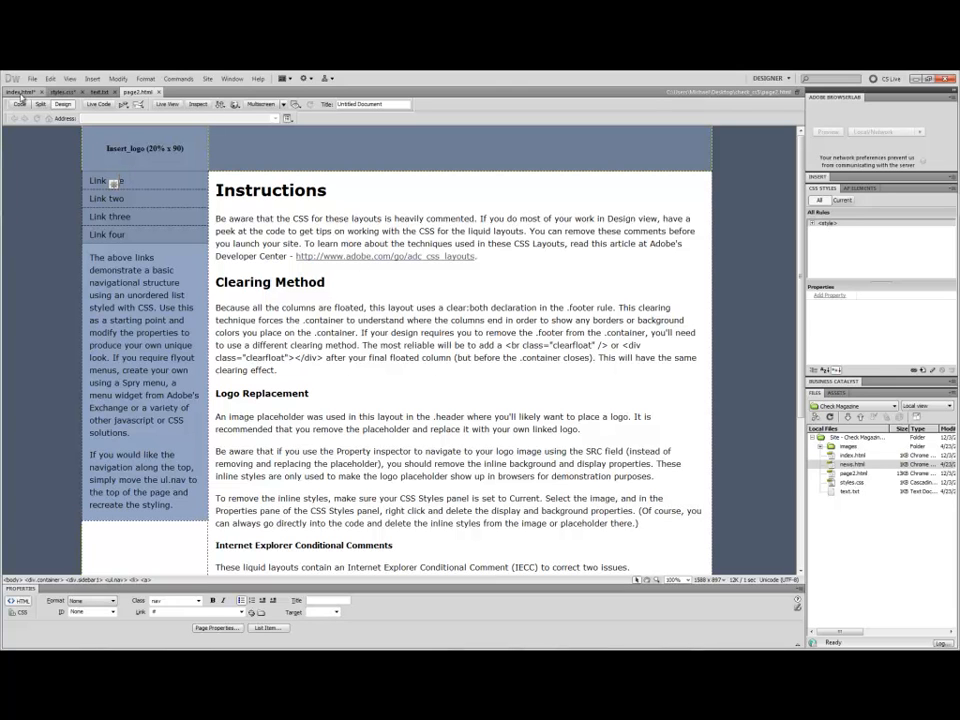
left_click(40, 104)
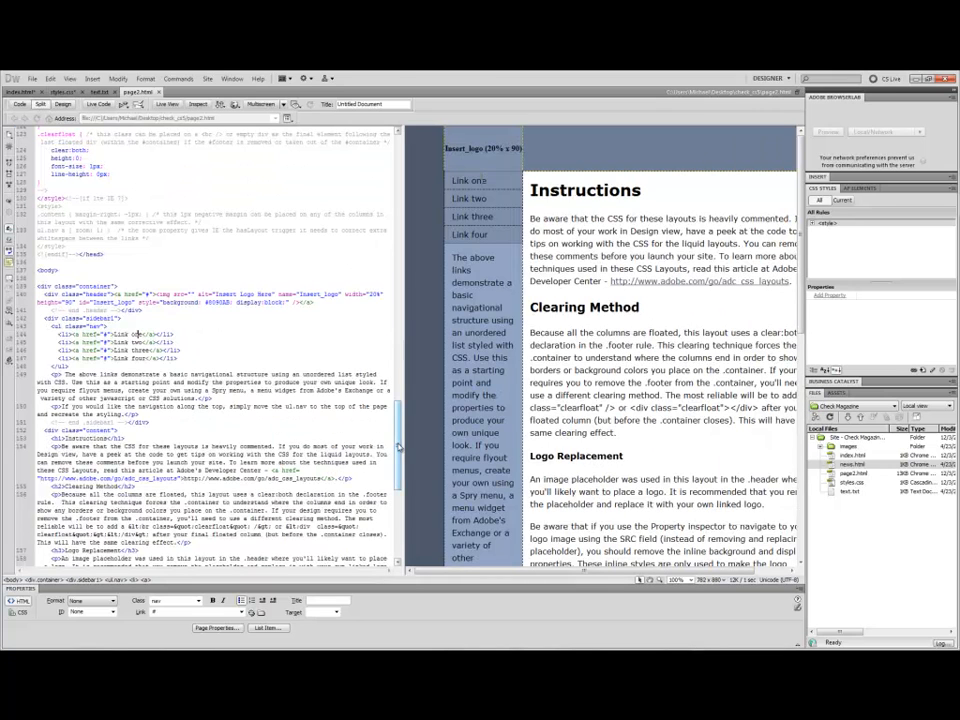
scroll(409, 488, "down", 8)
scroll(409, 490, "down", 5)
left_click_drag(409, 523, 419, 480)
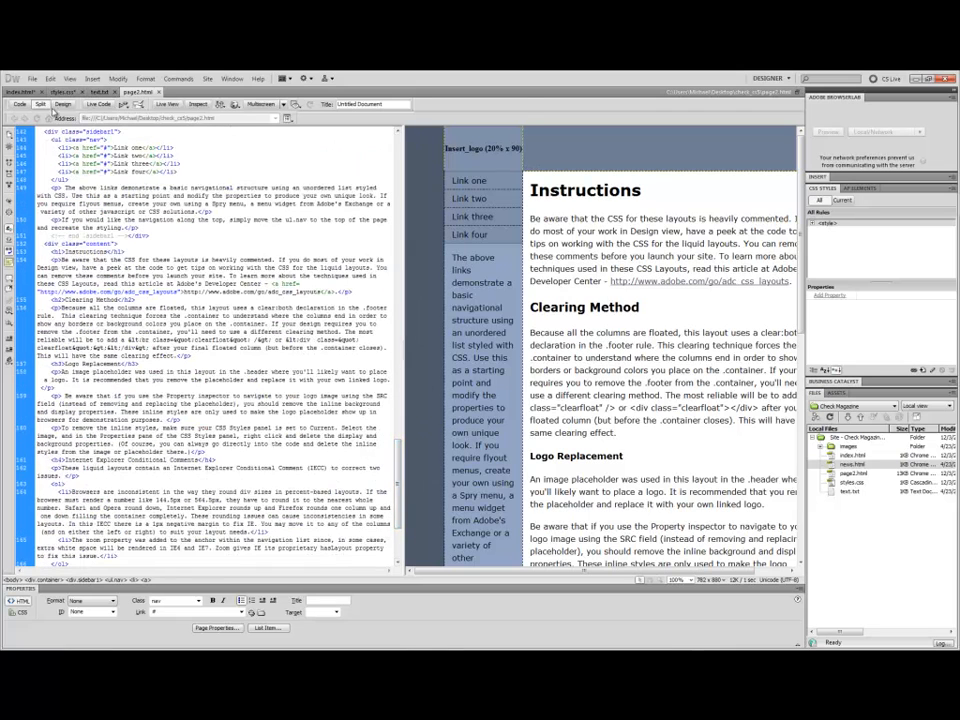
left_click(63, 104)
scroll(344, 253, "down", 3)
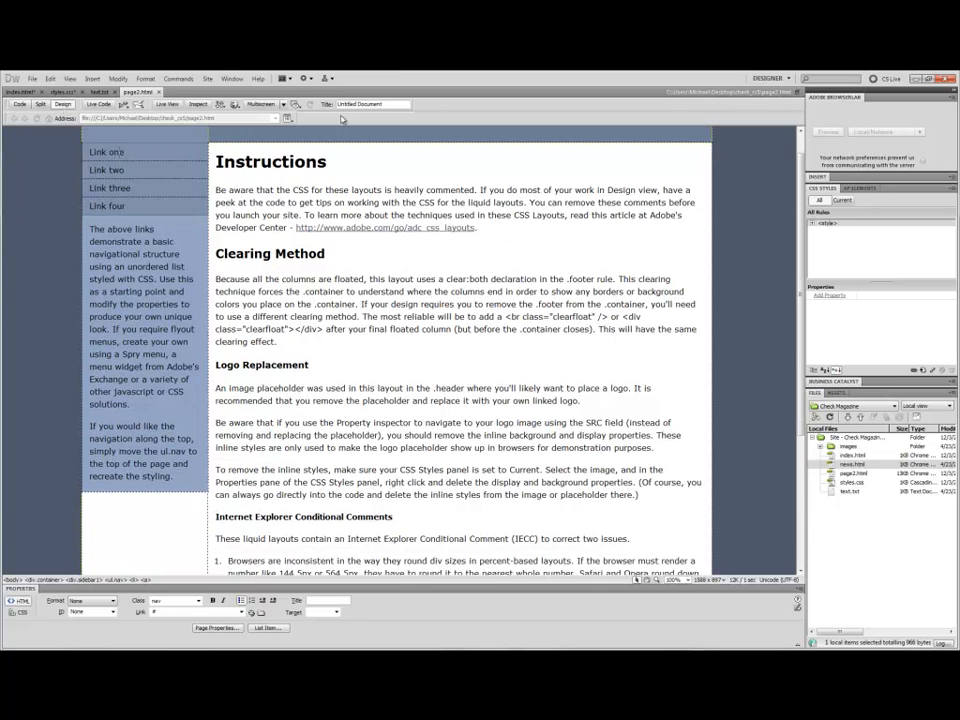
scroll(344, 253, "up", 3)
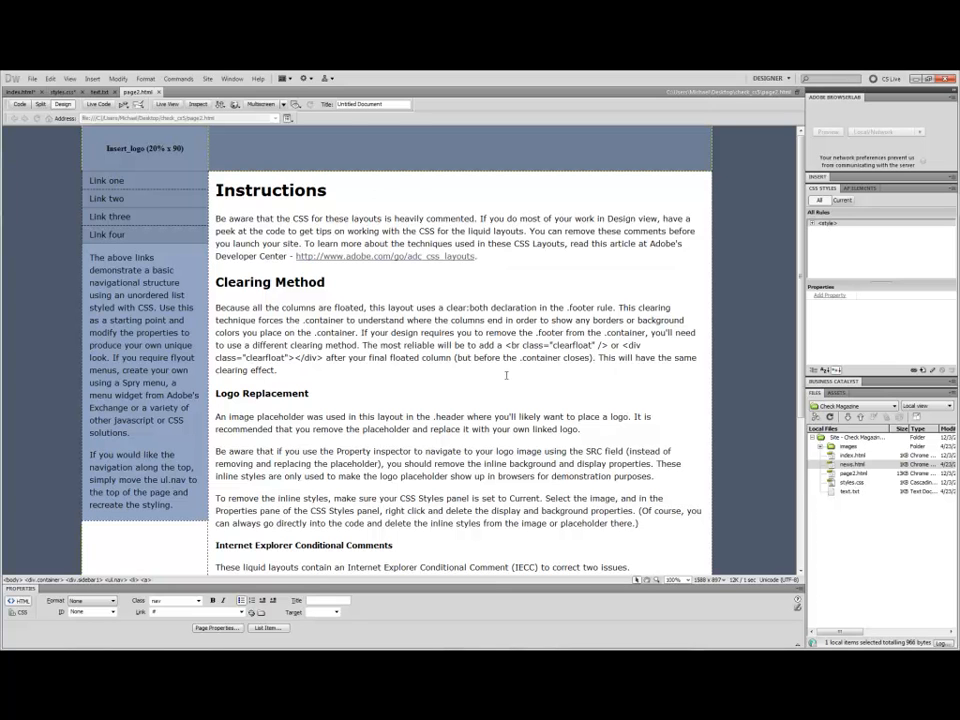
scroll(506, 375, "down", 5)
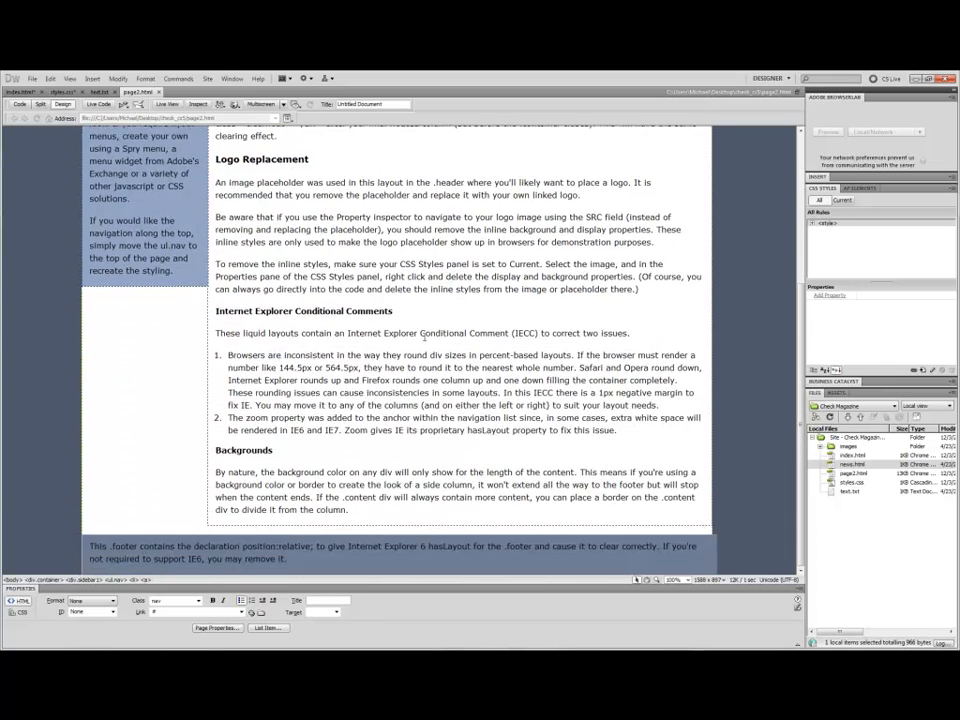